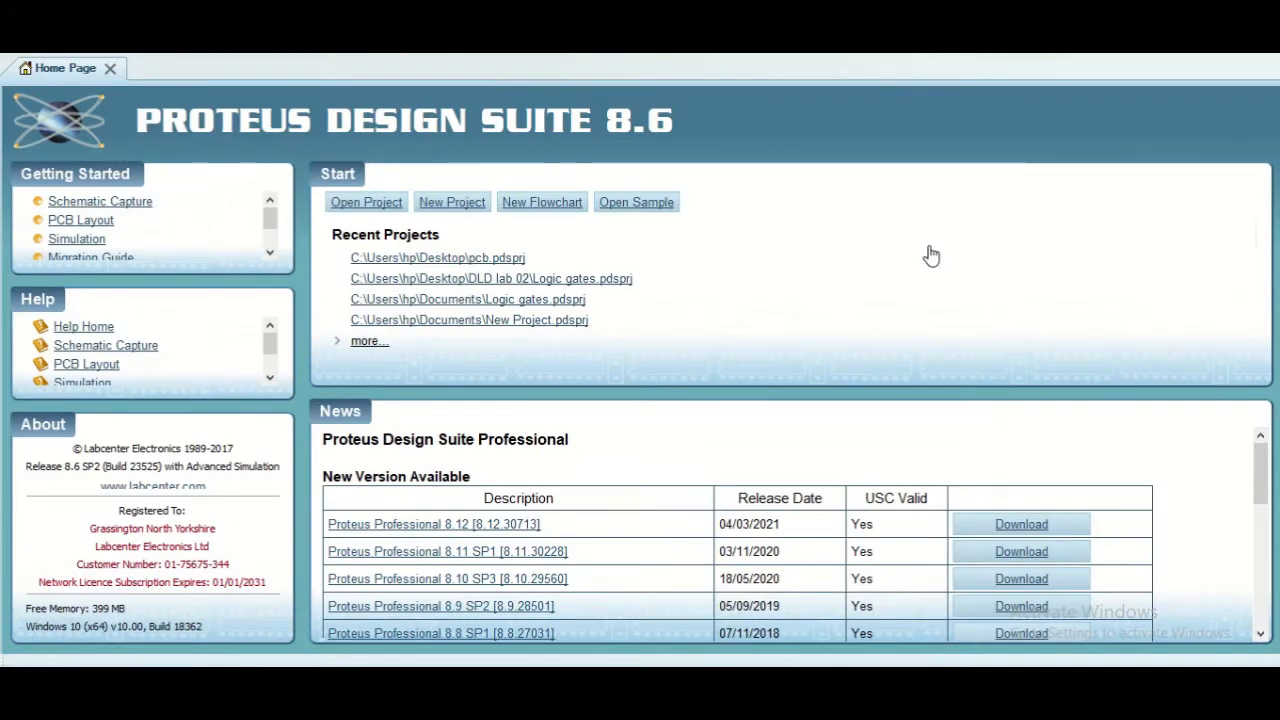
Start a new project named "logic gate implementation" in the Documents folder
left_click(463, 208)
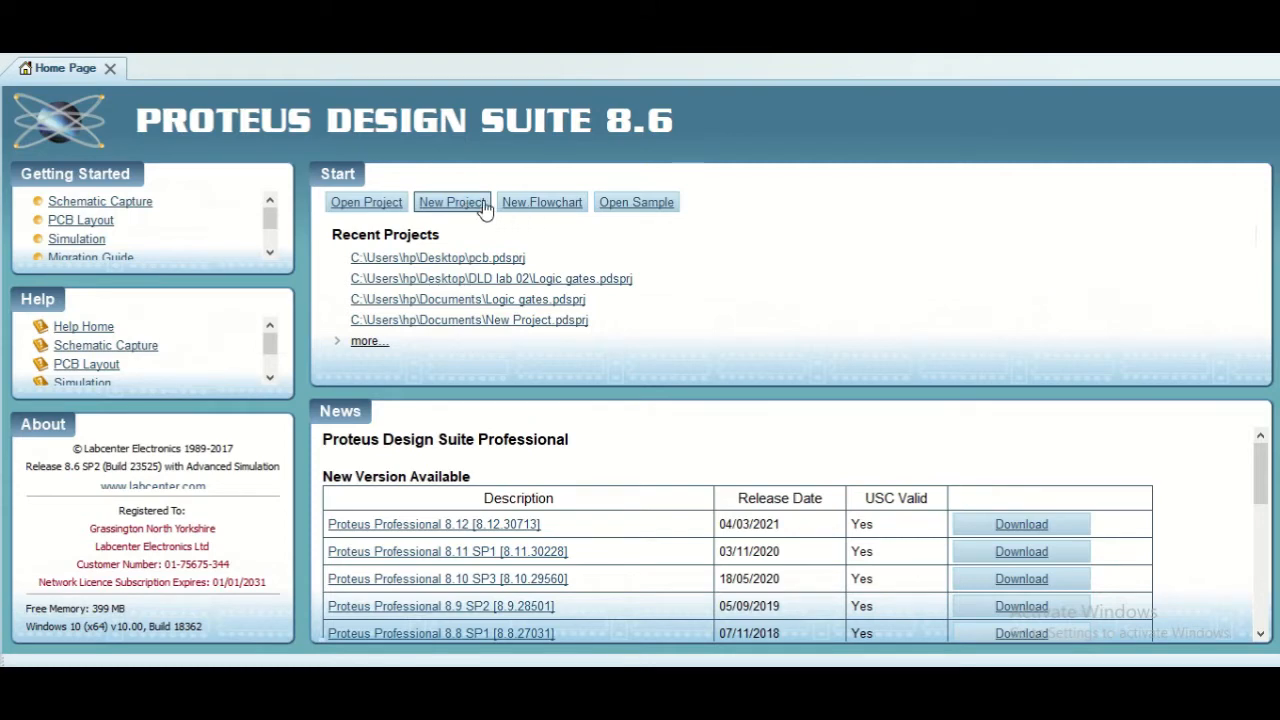
left_click(488, 206)
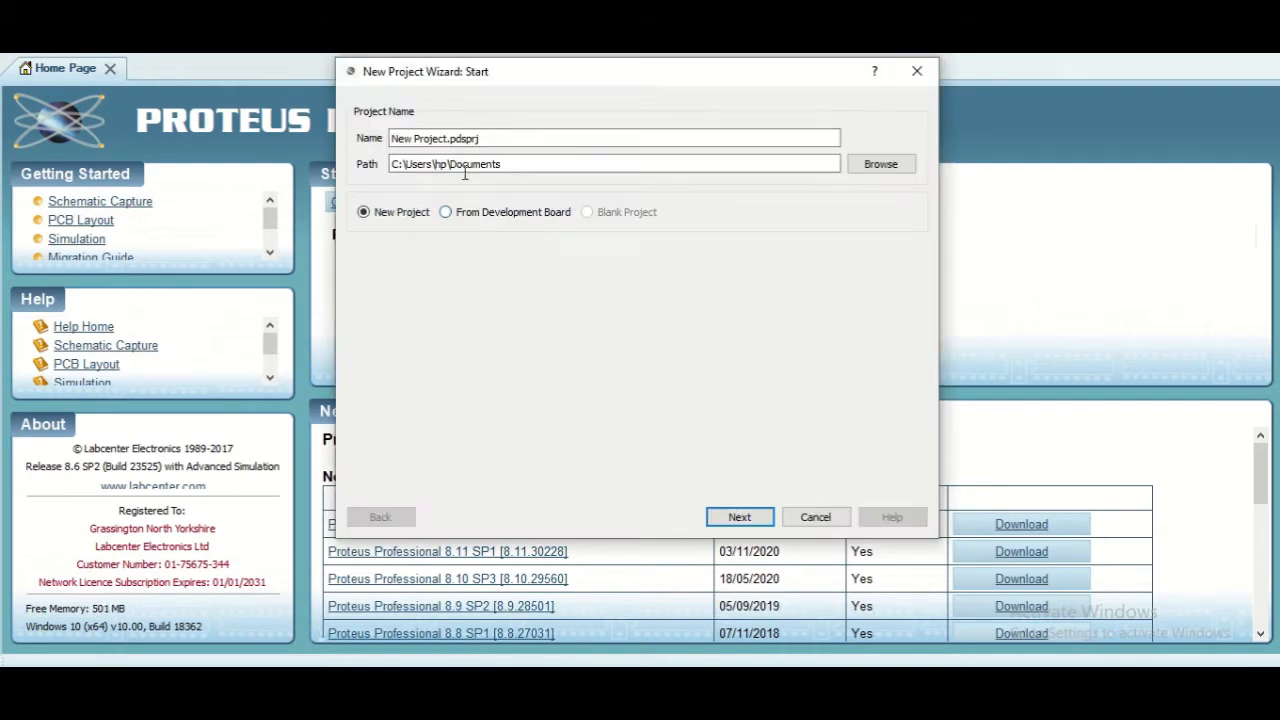
left_click_drag(445, 140, 390, 140)
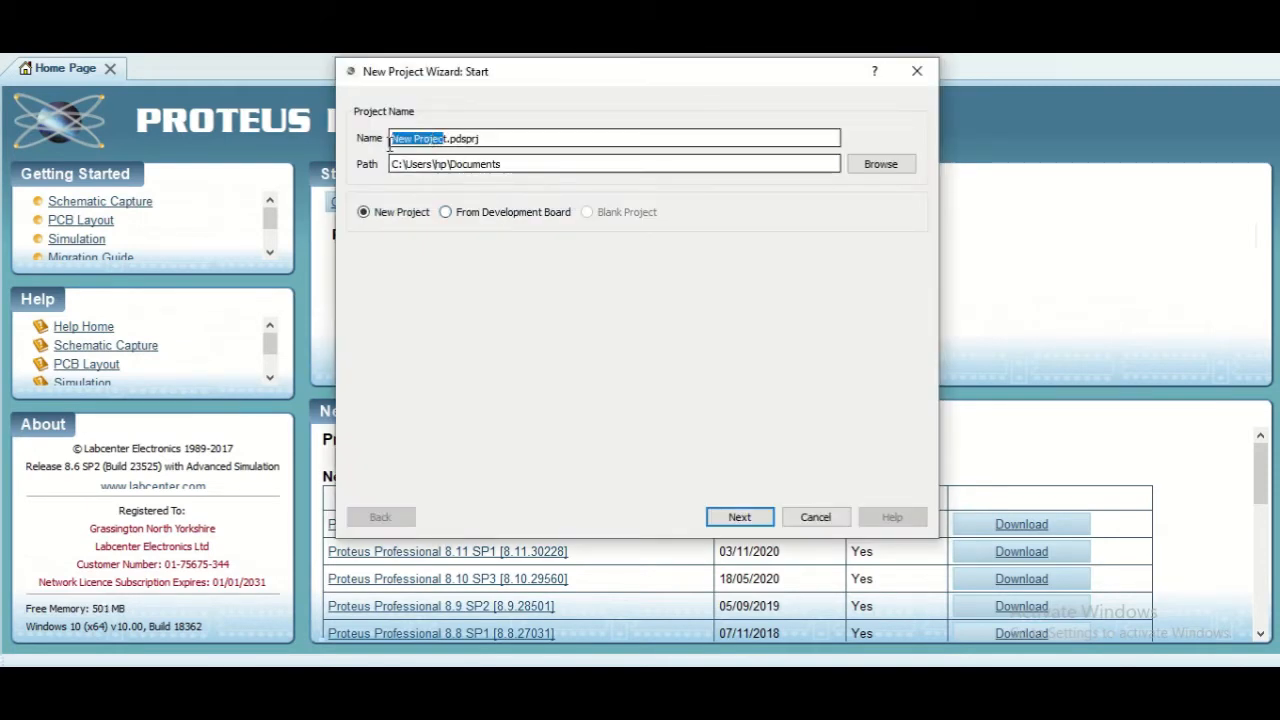
key("BackSpace")
key("Delete")
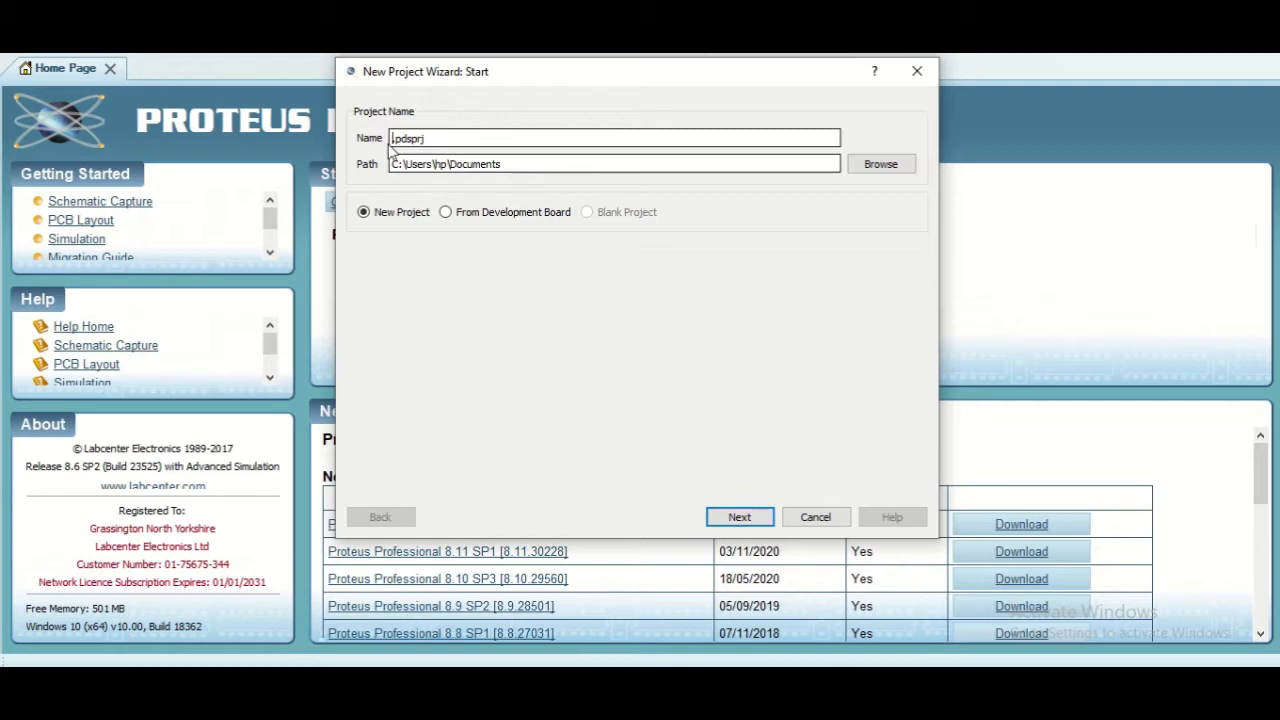
type("logi")
type("c ")
type("gate ")
type("implementa")
type("tion")
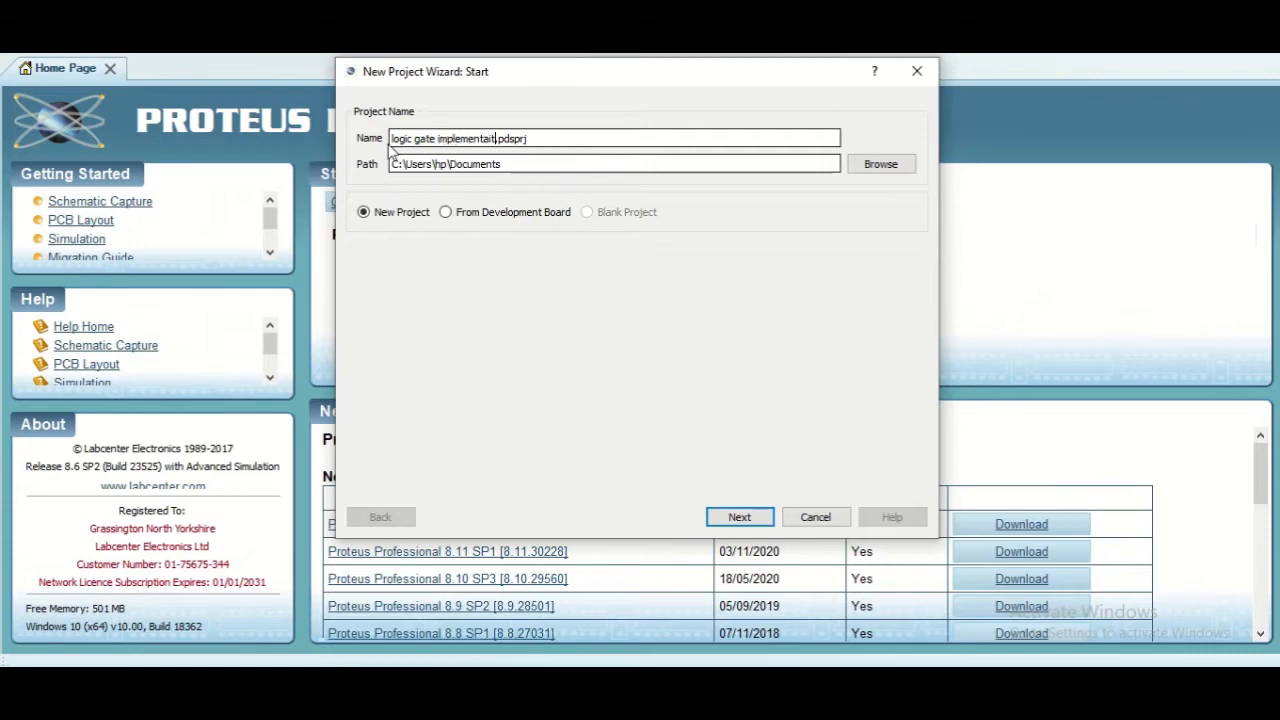
key("Return")
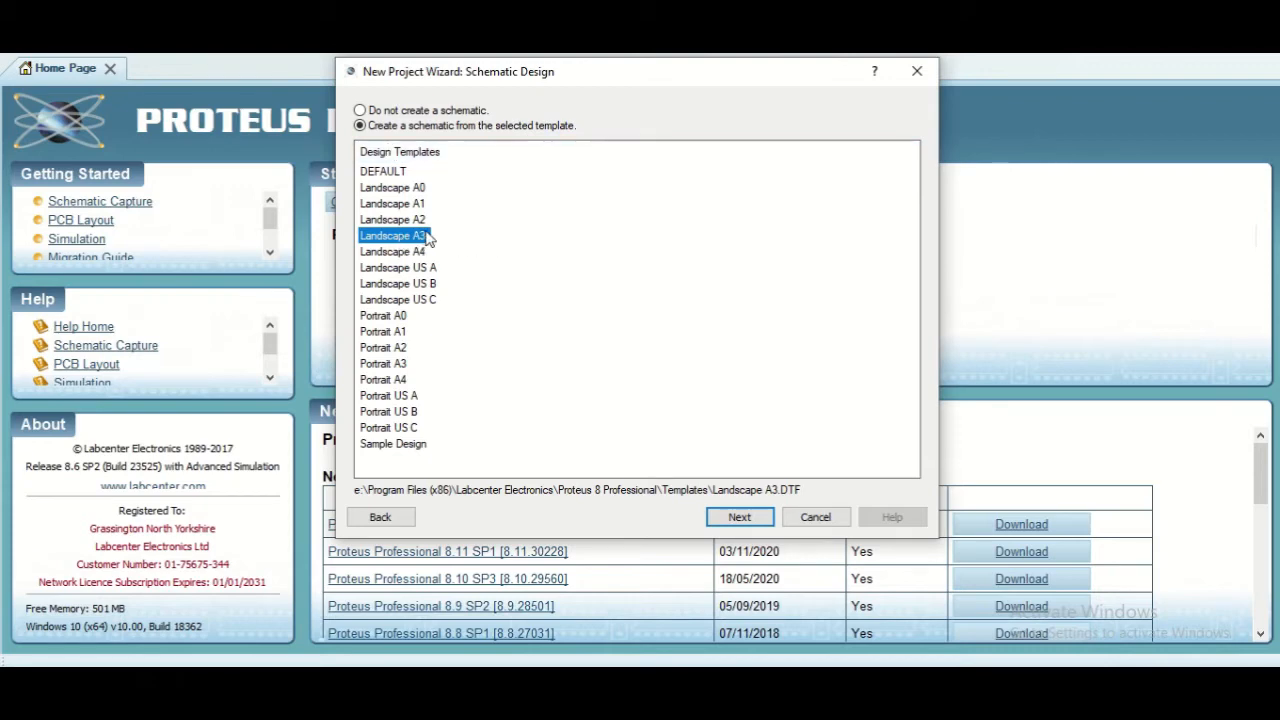
Create the project with a Landscape A3 schematic, a PCB layout from the DEFAULT template and no firmware
left_click(745, 518)
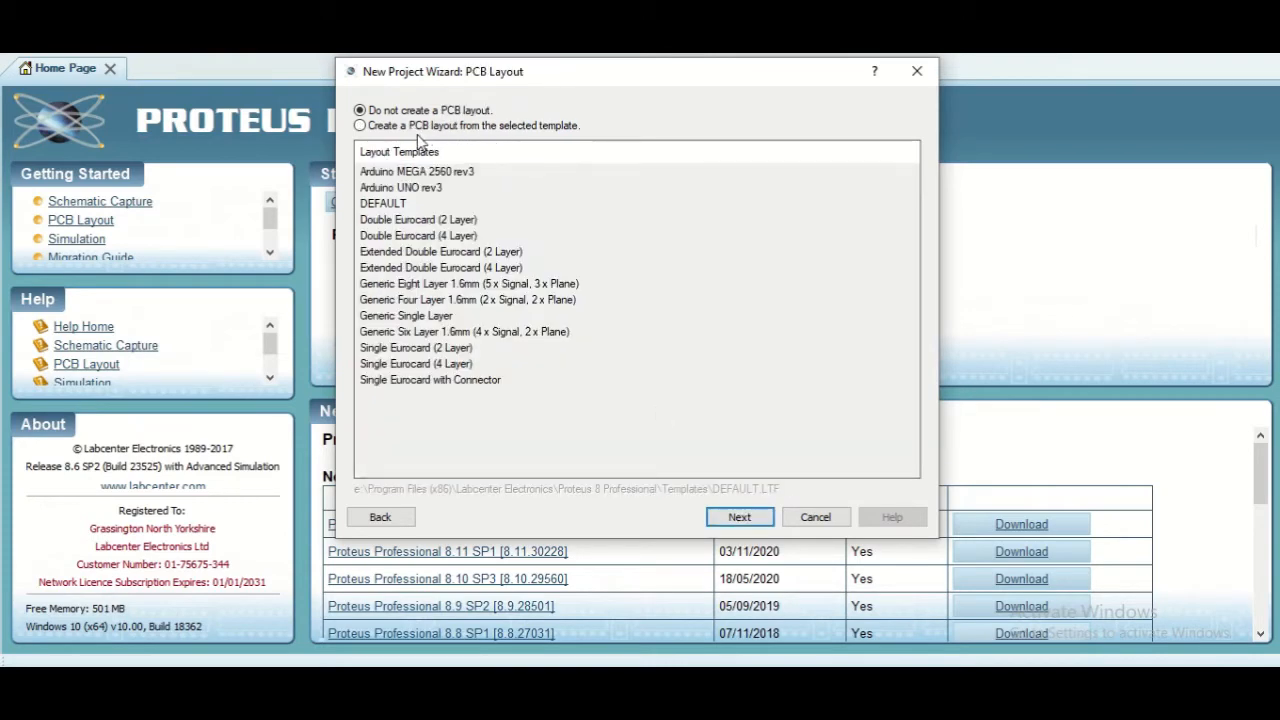
left_click(361, 126)
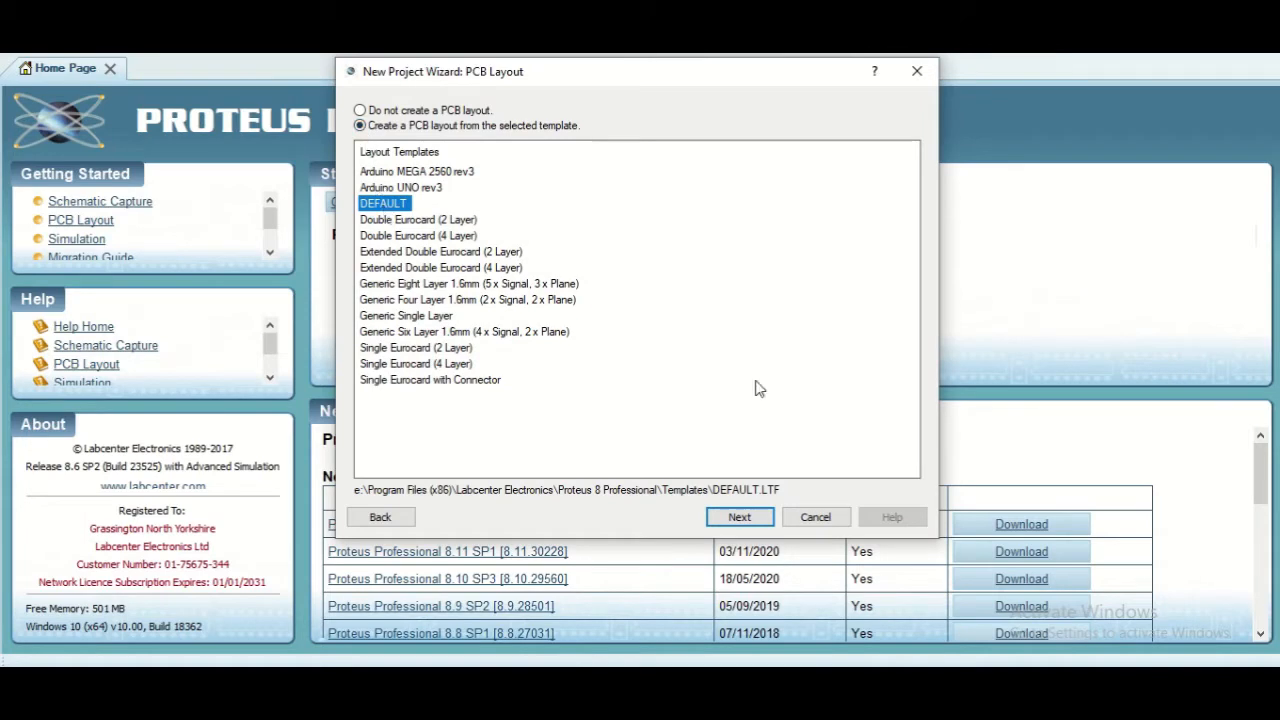
left_click(761, 524)
left_click(763, 528)
left_click(763, 528)
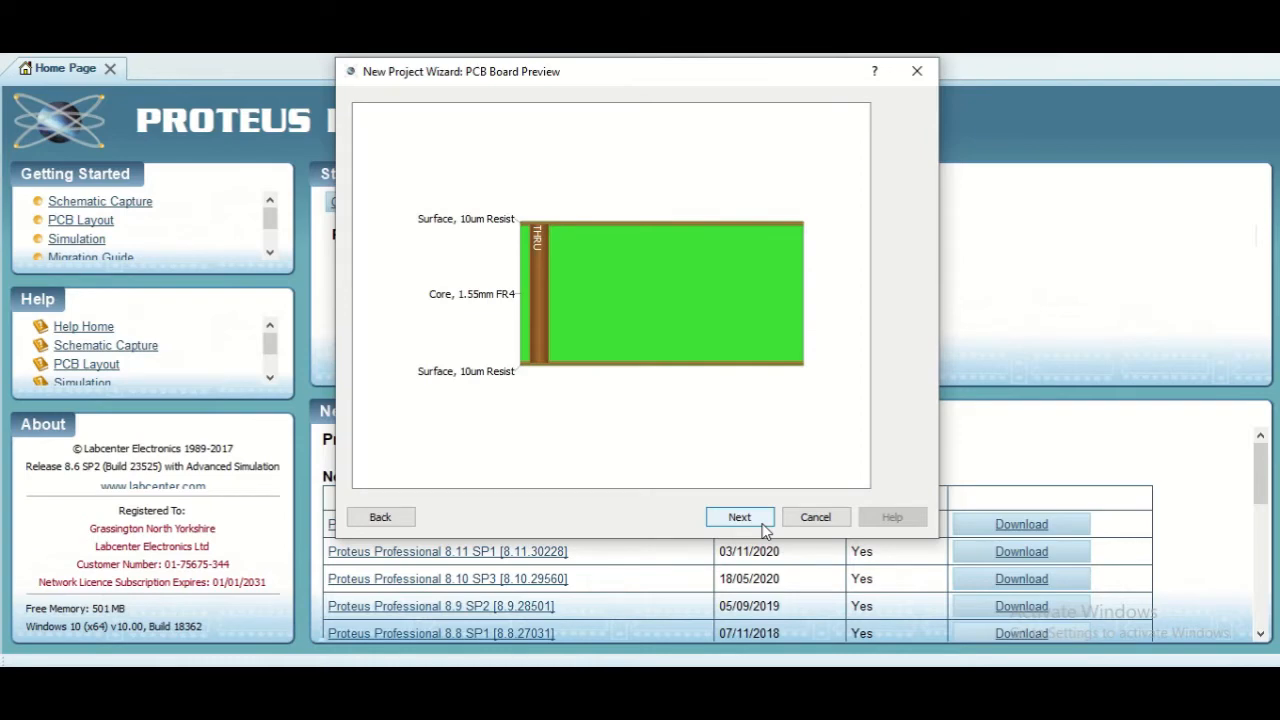
left_click(763, 528)
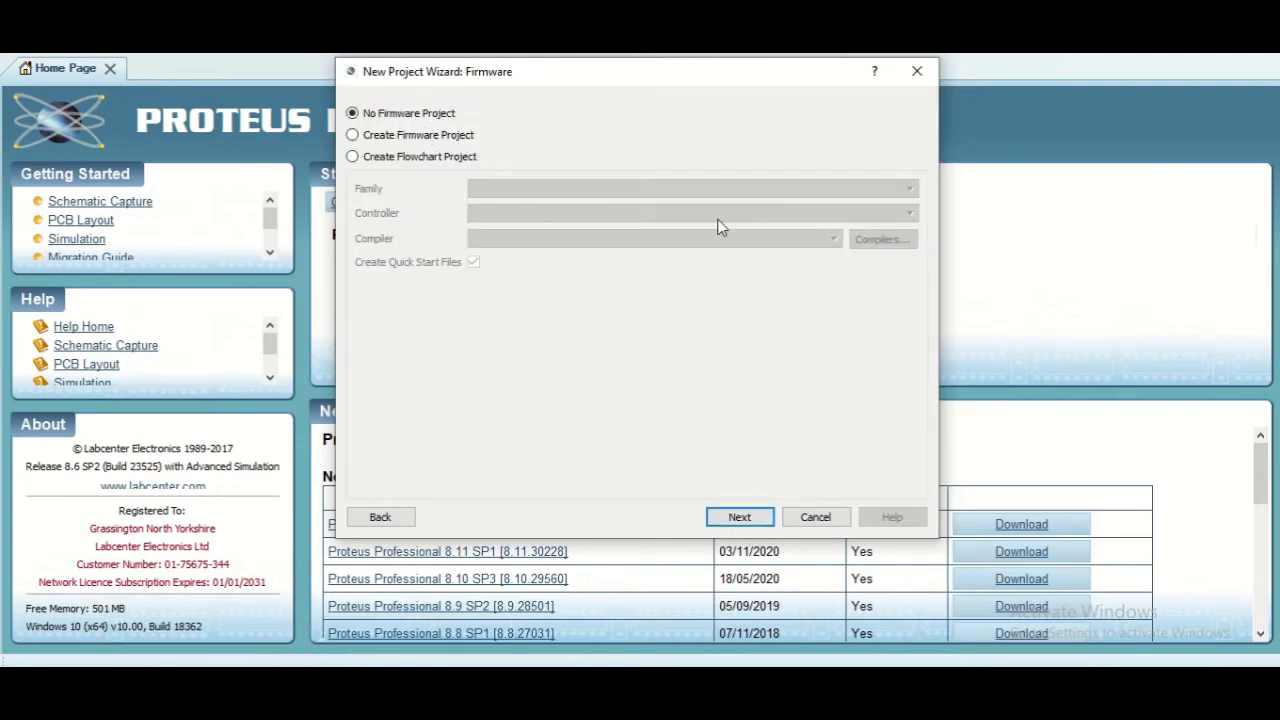
left_click(750, 519)
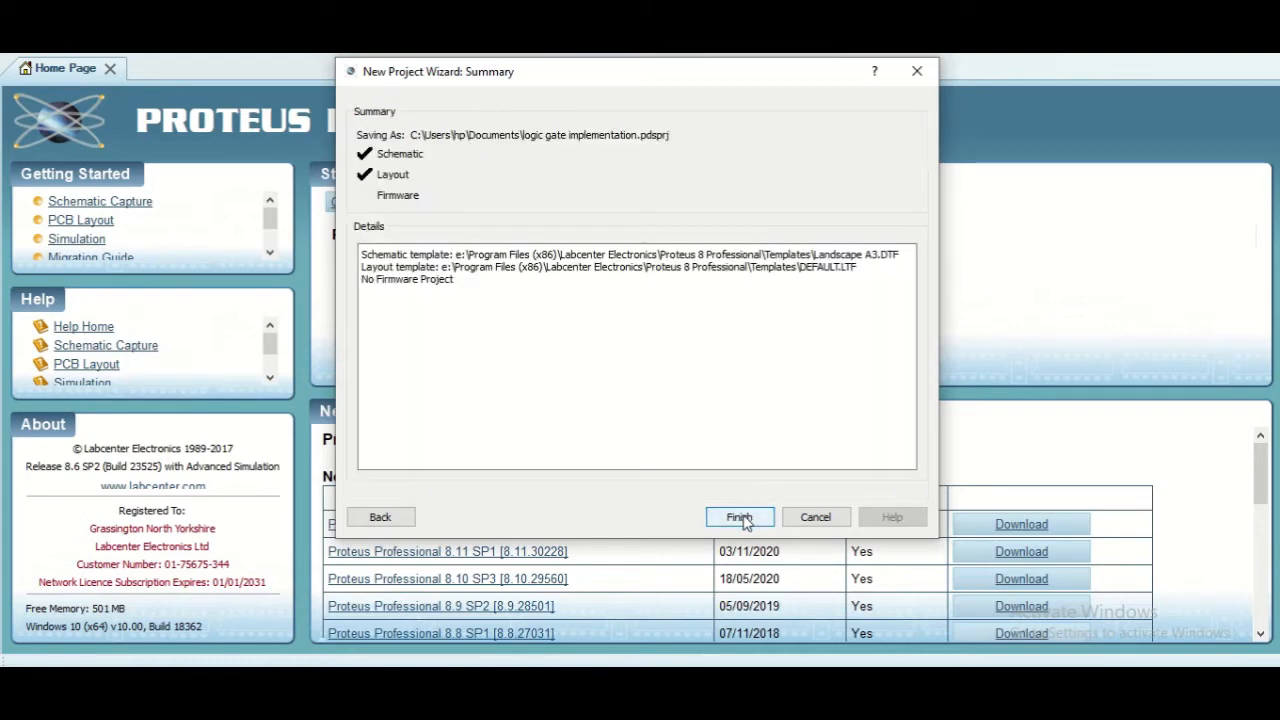
left_click(744, 521)
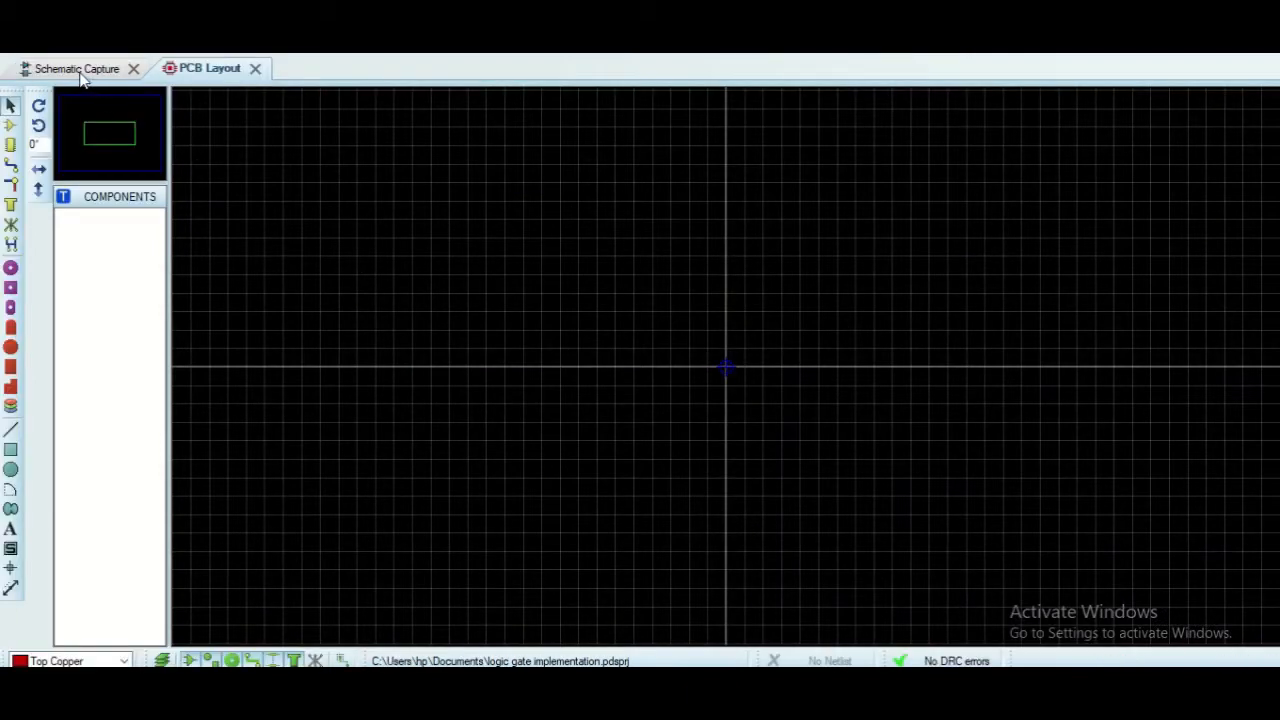
Bring up the schematic sheet and add the 7400 NAND gate from the 74STD library to the device list
left_click(80, 70)
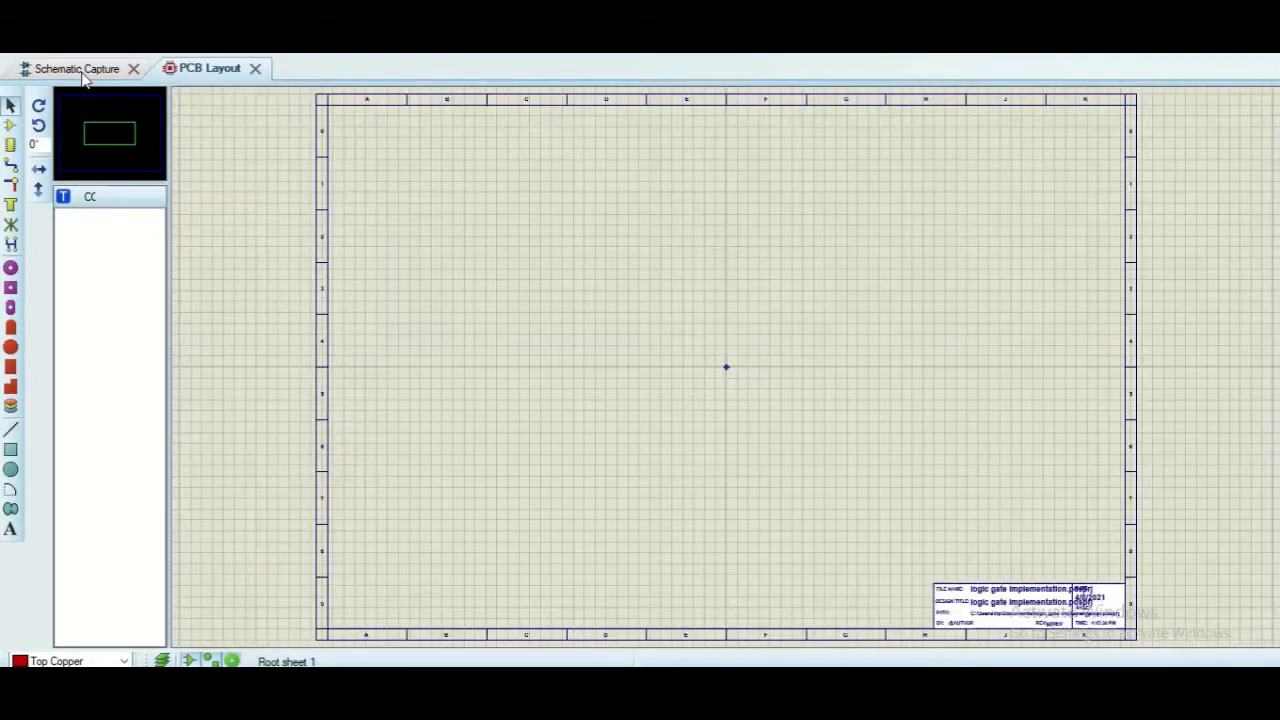
left_click(203, 70)
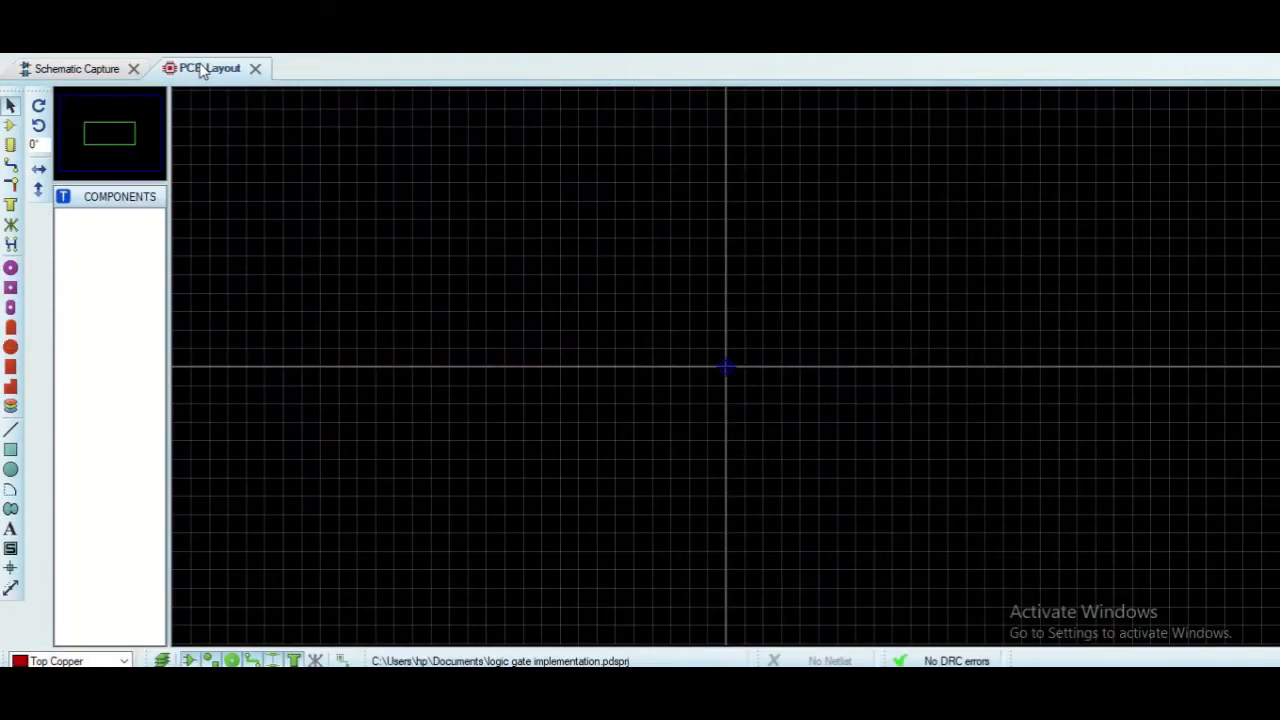
left_click(80, 70)
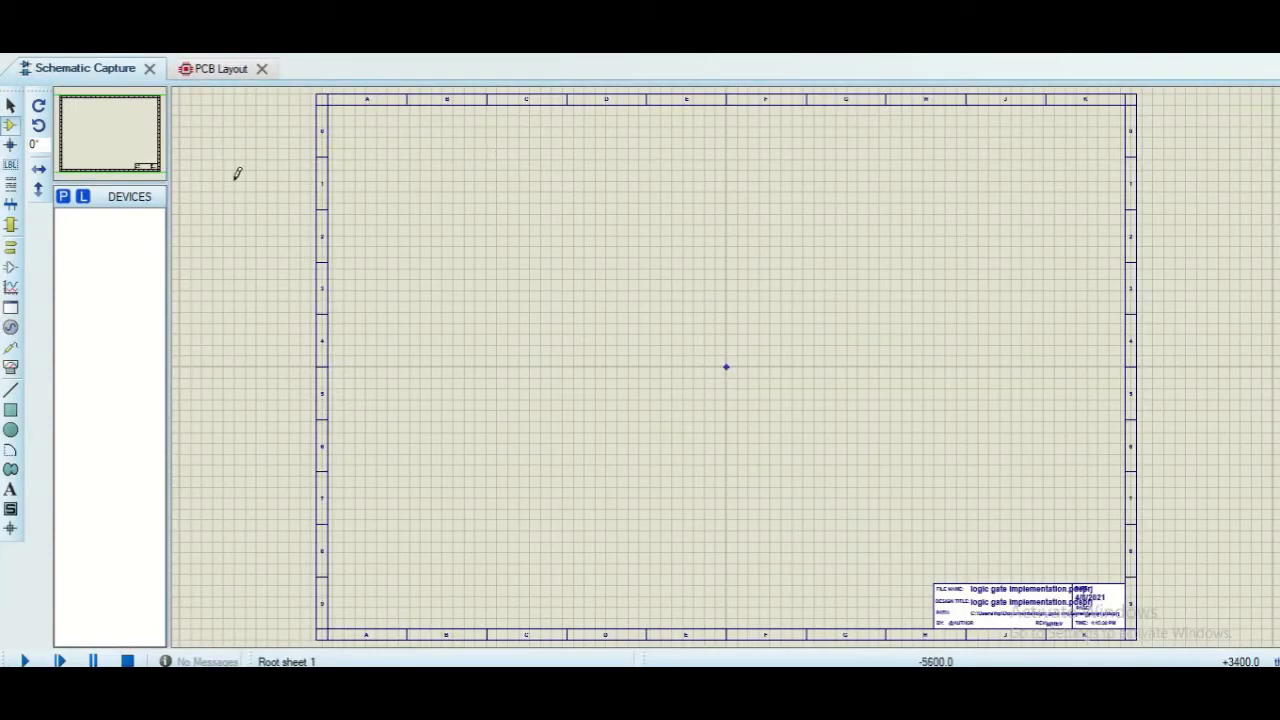
left_click(63, 197)
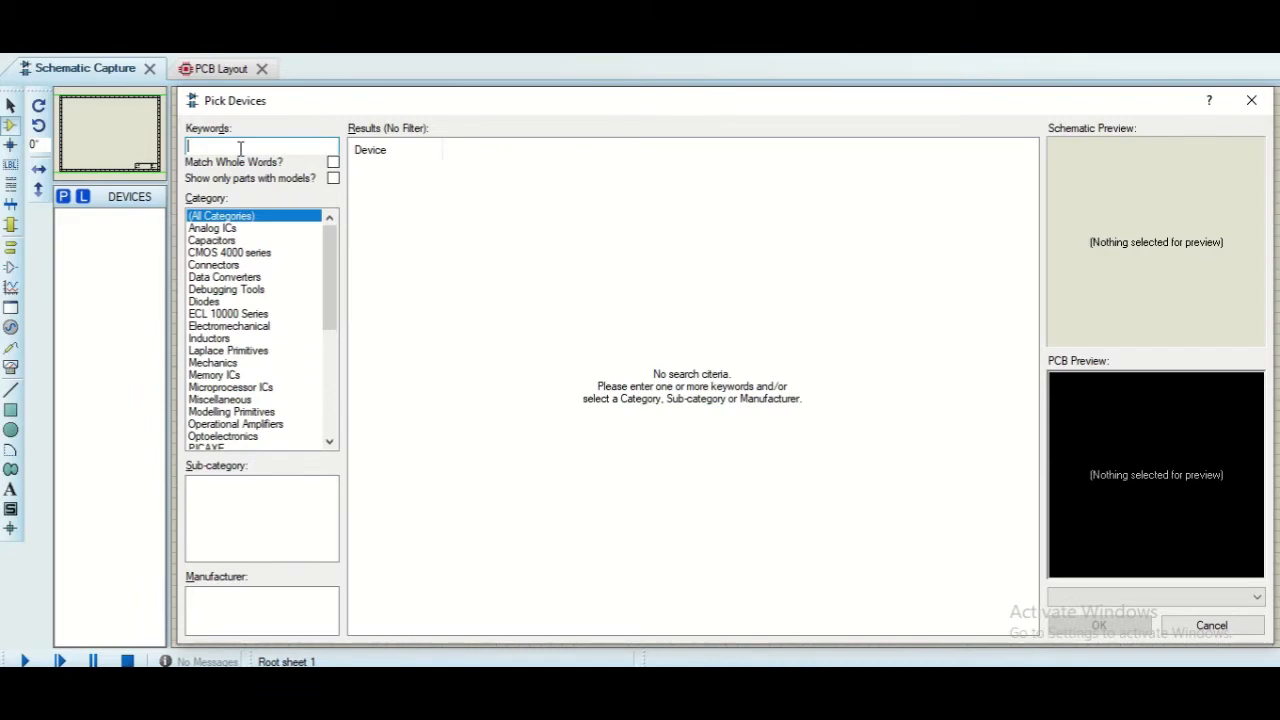
type("7400")
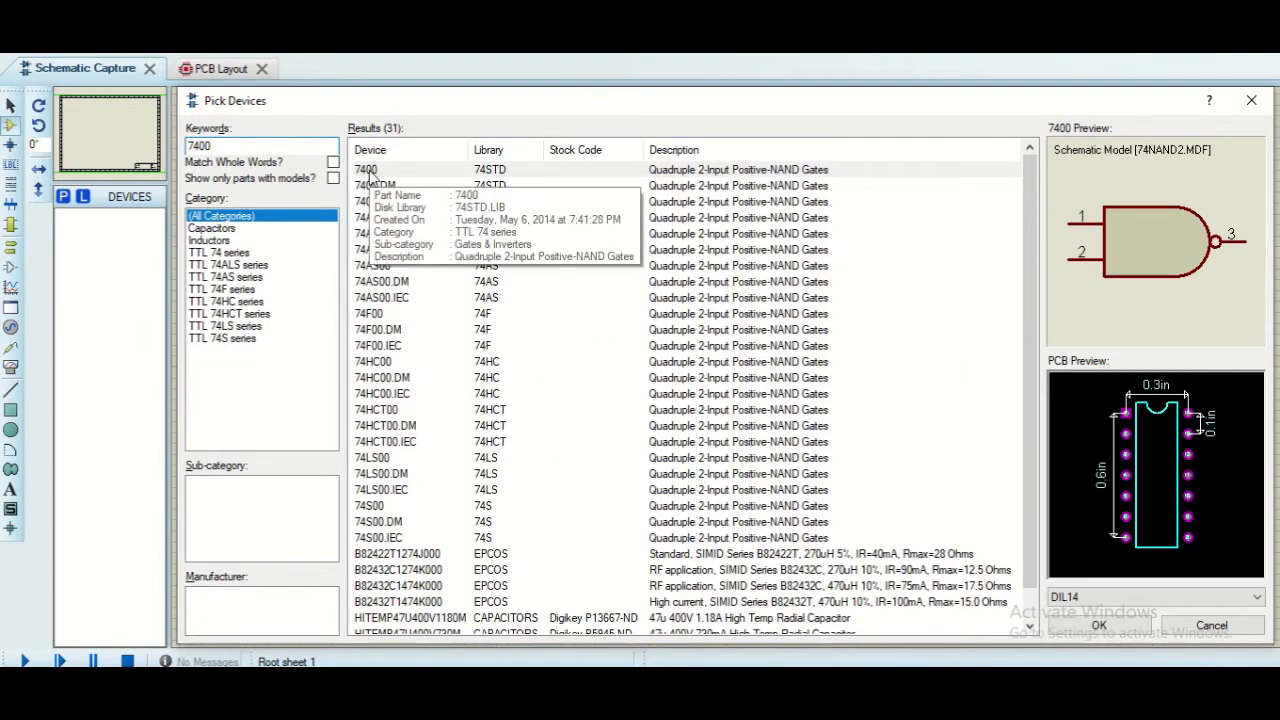
double_click(368, 172)
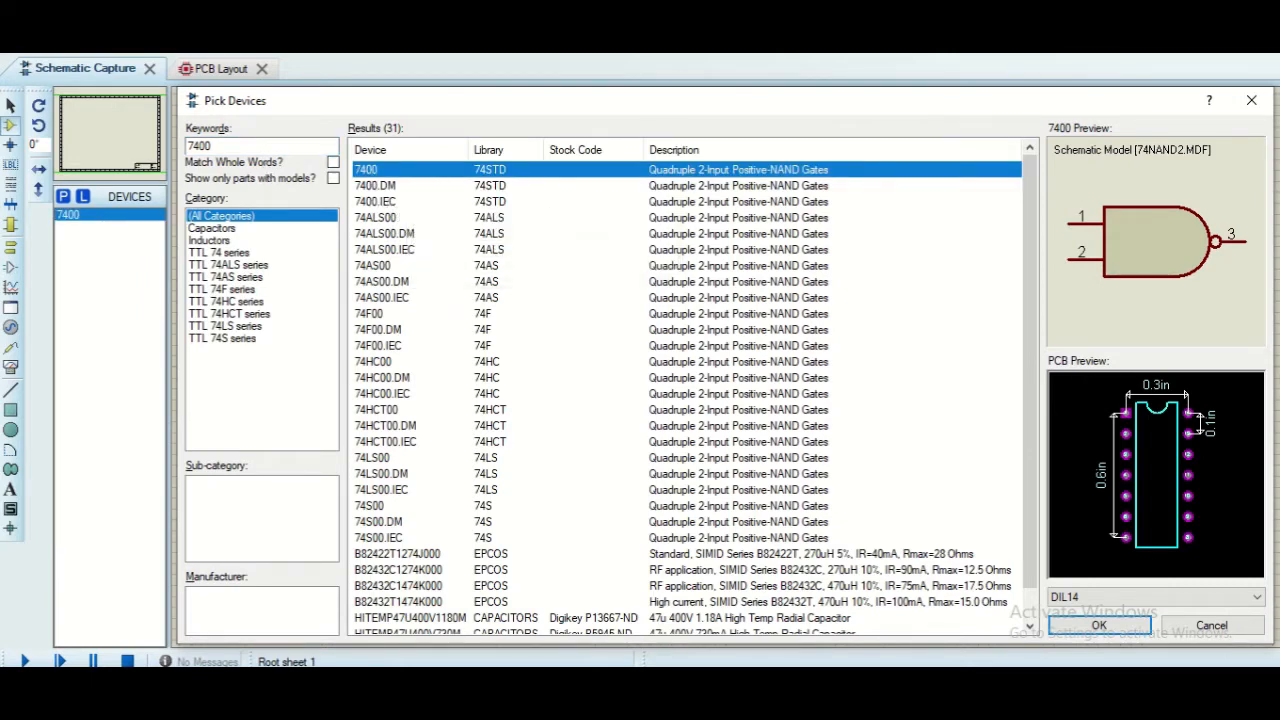
left_click(1212, 627)
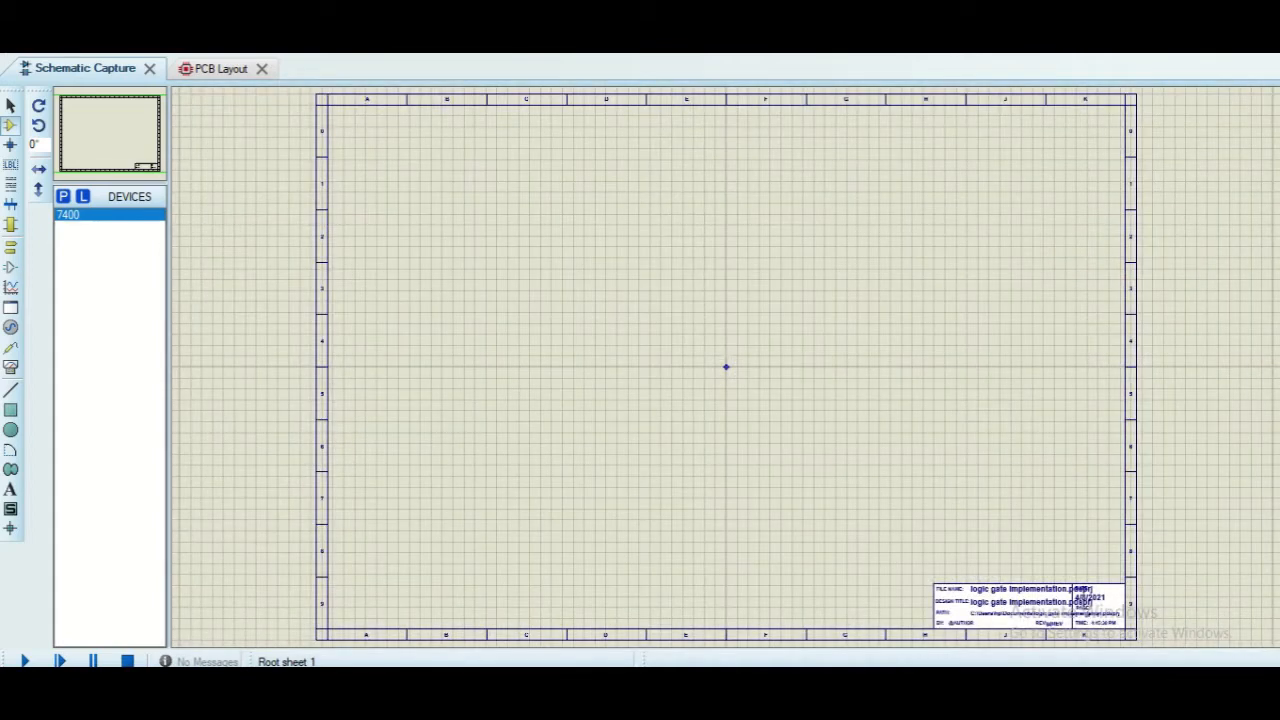
Open the existing pcb project and preview its 74HC266, 7400 and 7404 devices
left_click(14, 22)
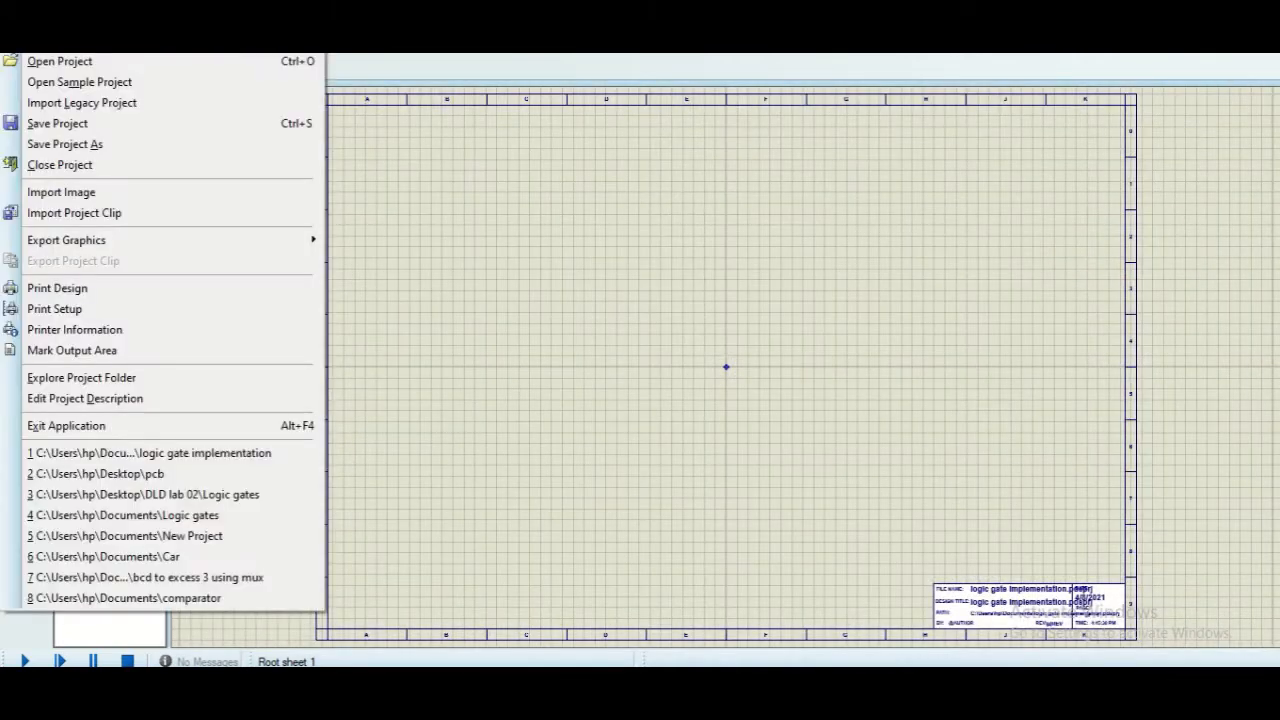
left_click(47, 66)
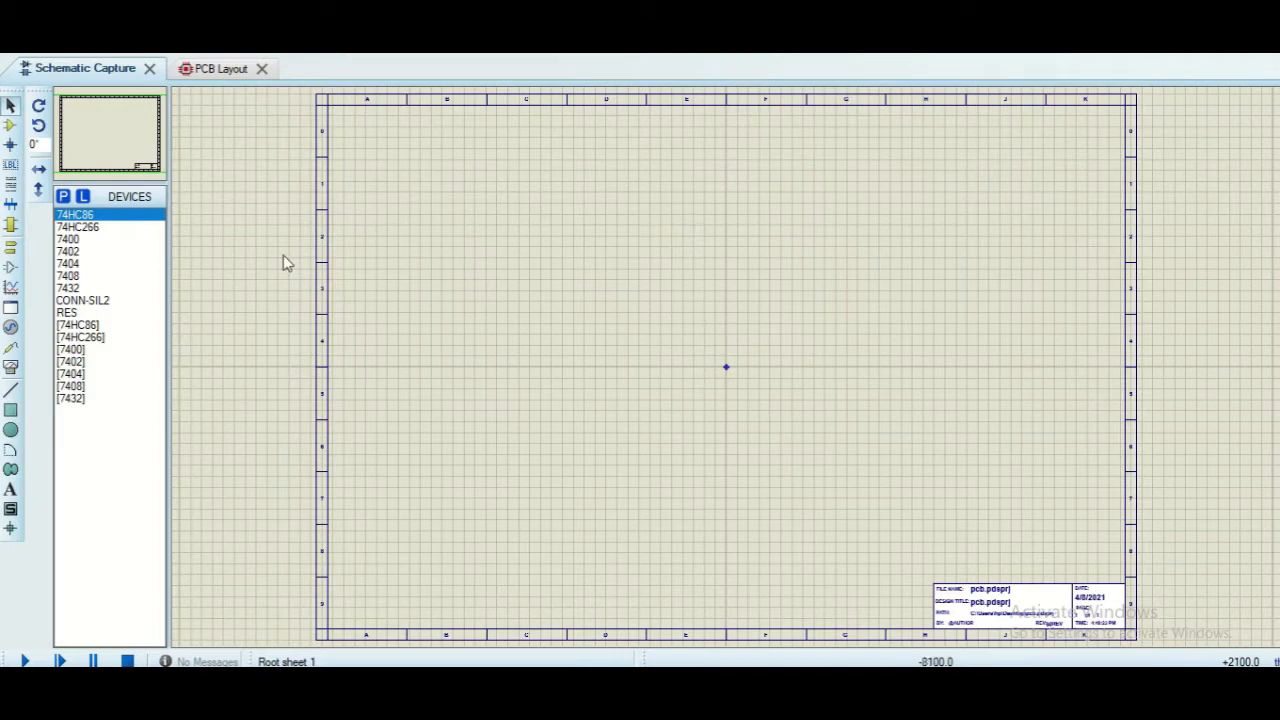
left_click(104, 227)
left_click(104, 241)
left_click(104, 264)
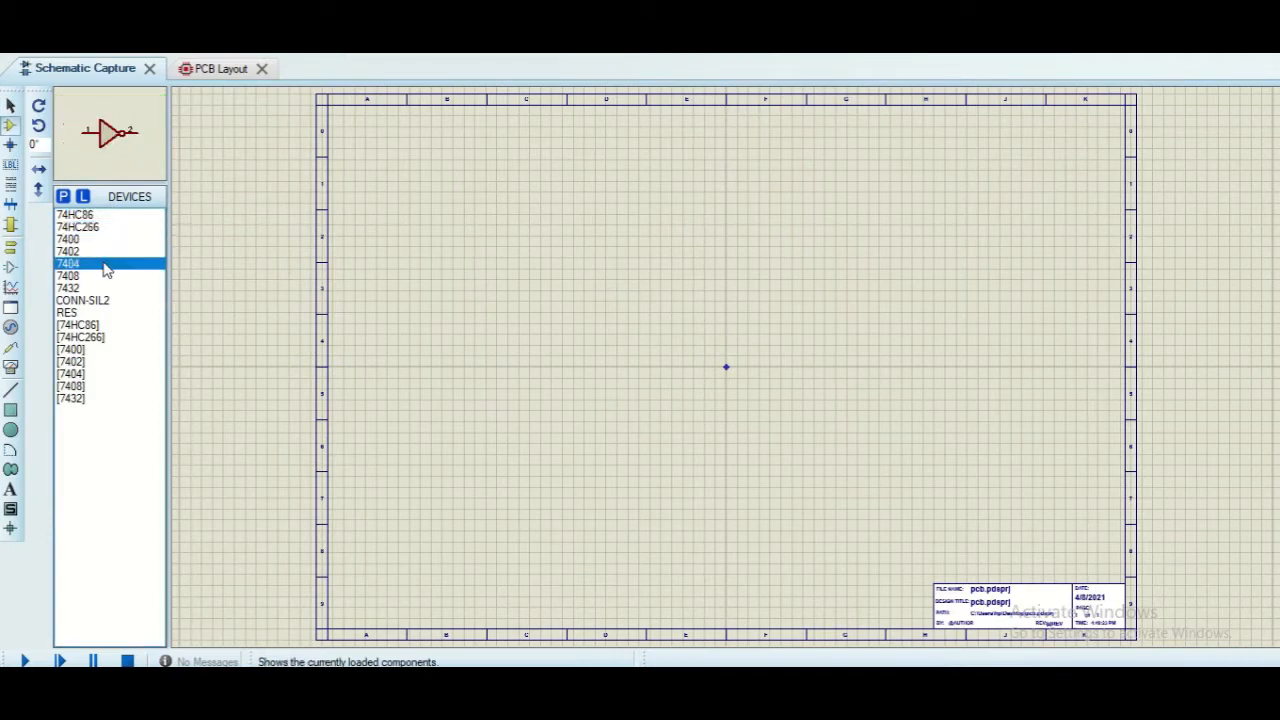
Place a 74HC86 XOR gate near the upper middle of the sheet and replace it with a 74HC266 XNOR gate
left_click(86, 216)
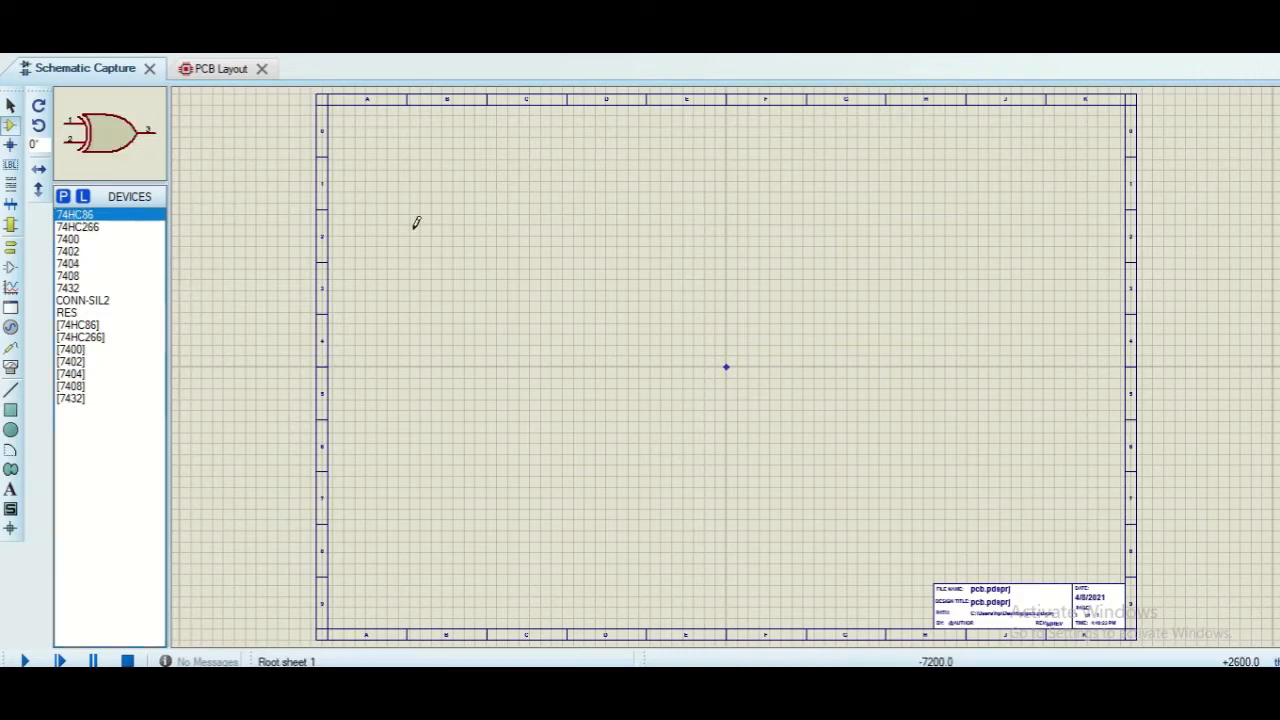
left_click(682, 158)
left_click(690, 176)
left_click(80, 228)
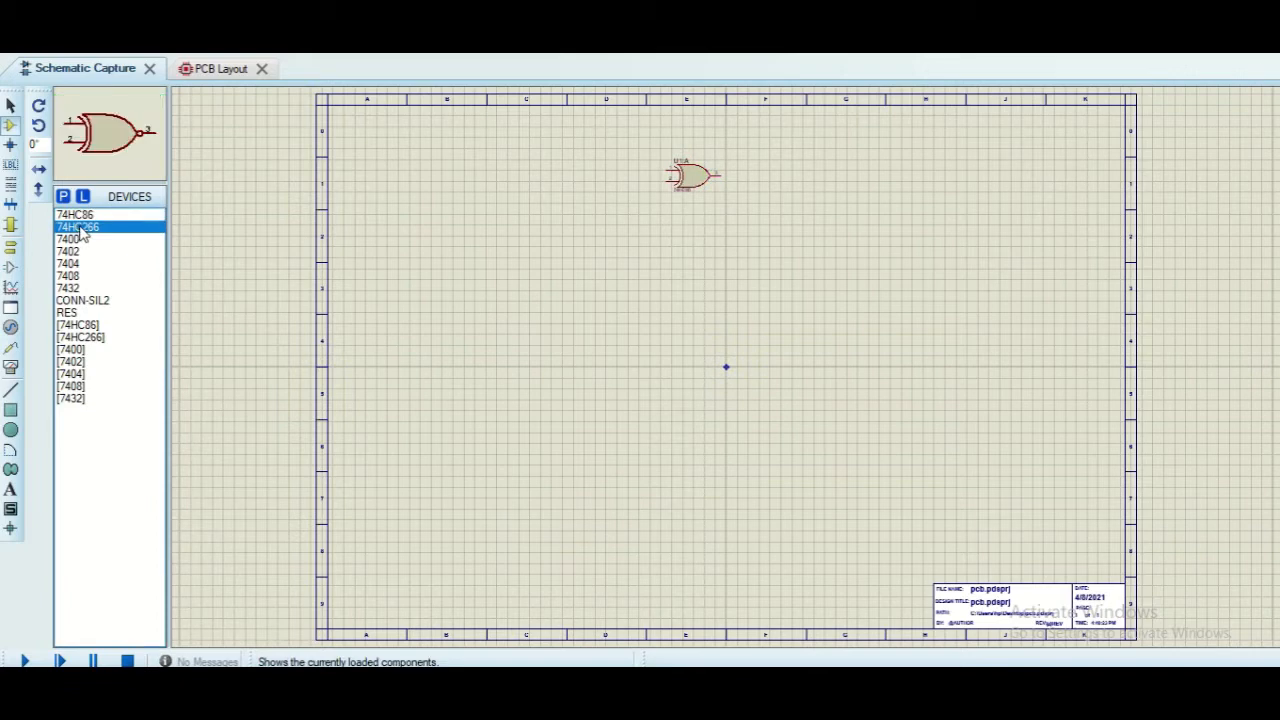
left_click(714, 226)
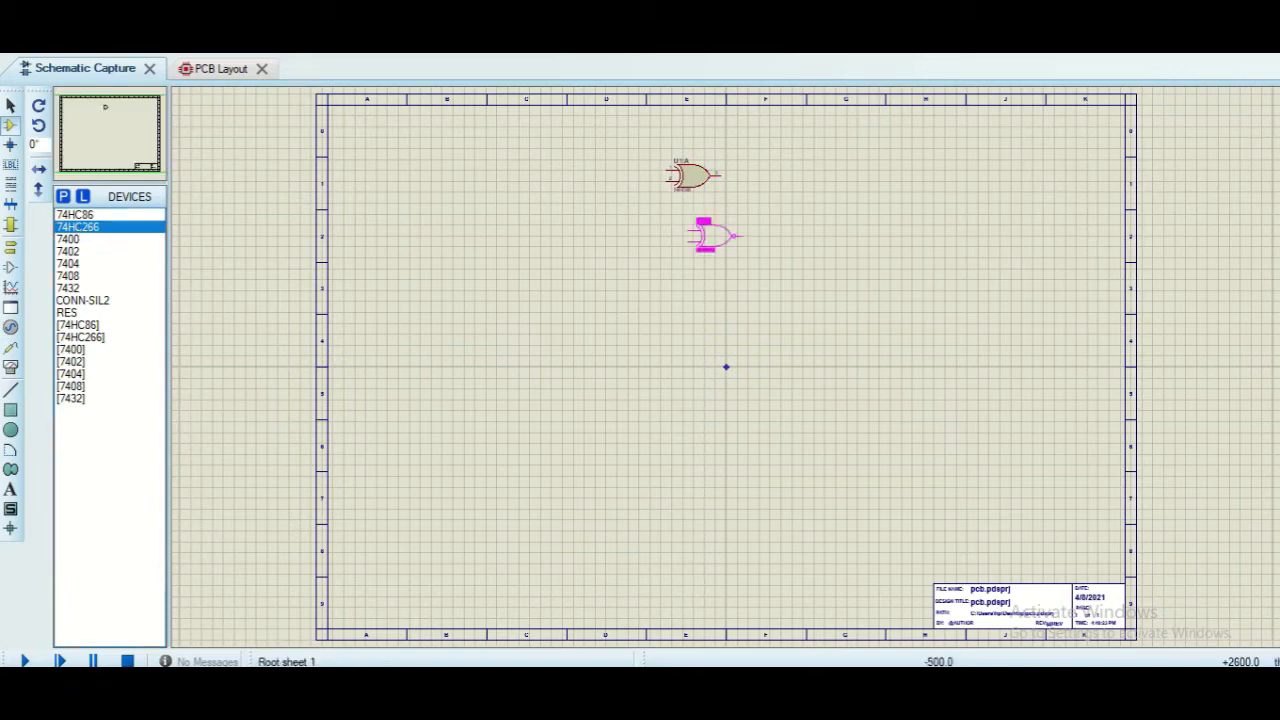
left_click(690, 176)
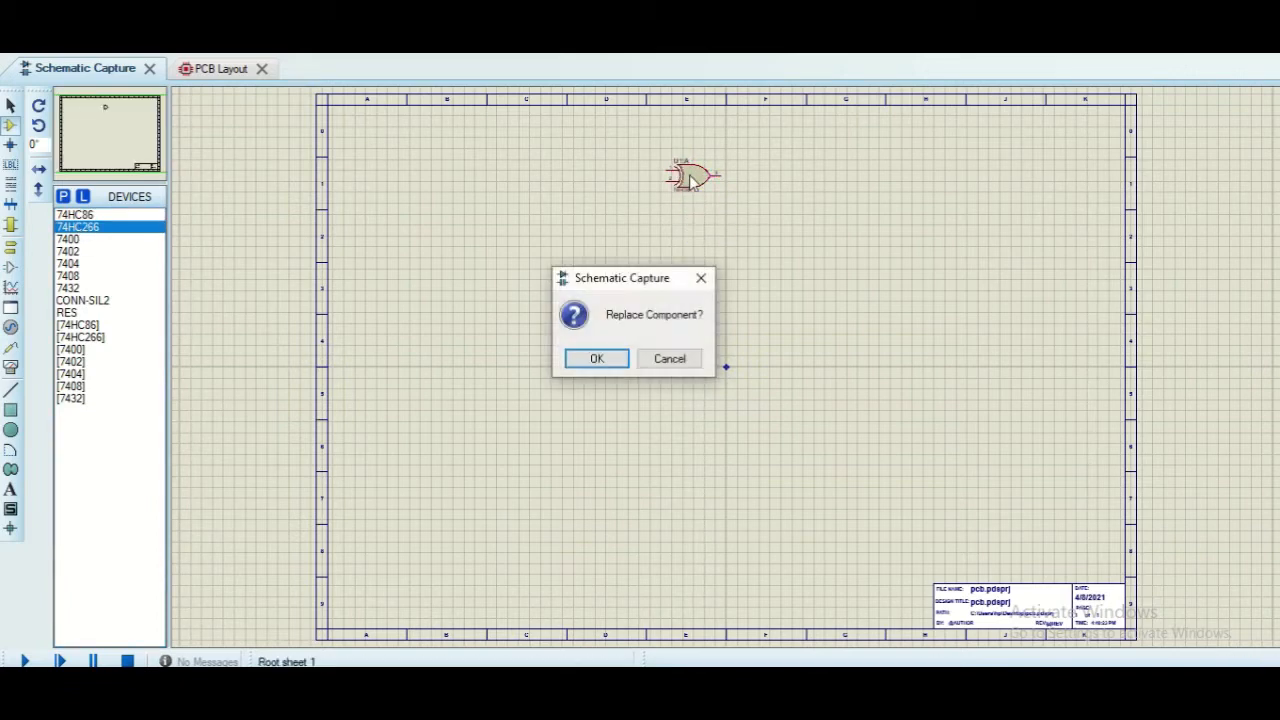
left_click(597, 360)
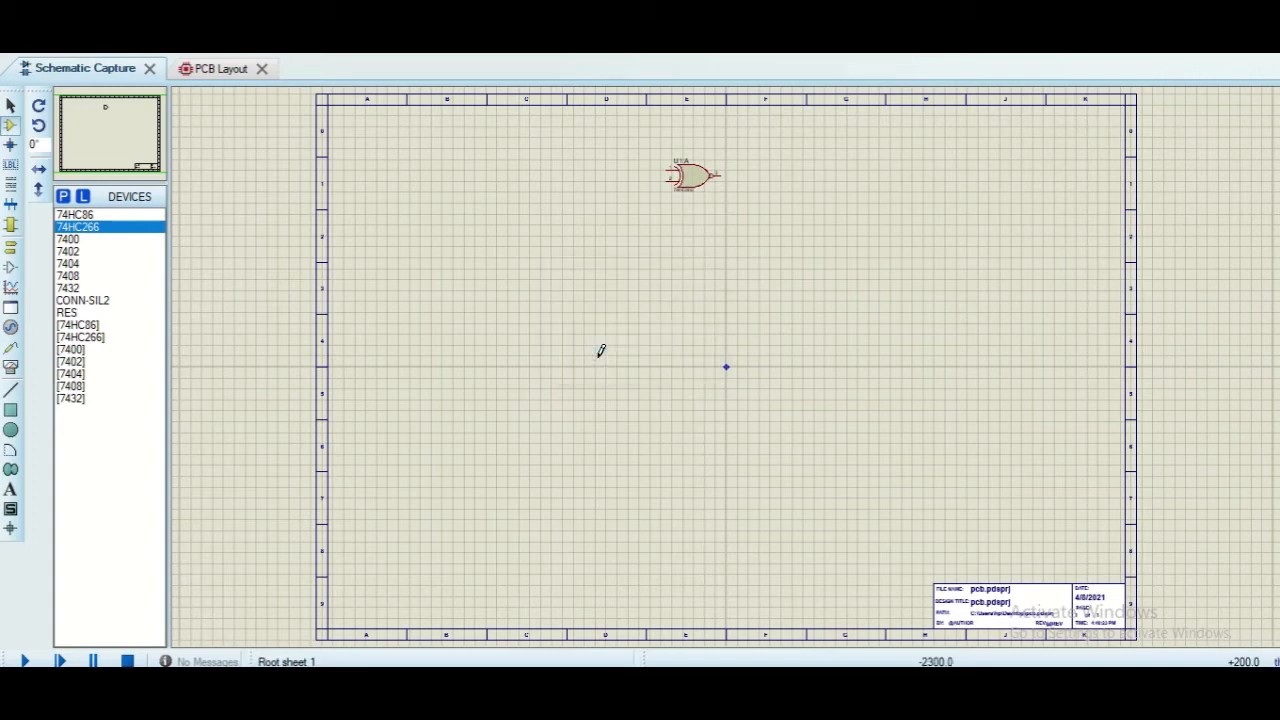
Place a 74HC86 XOR gate and a 7400 NAND gate in a column below the XNOR gate
left_click(114, 215)
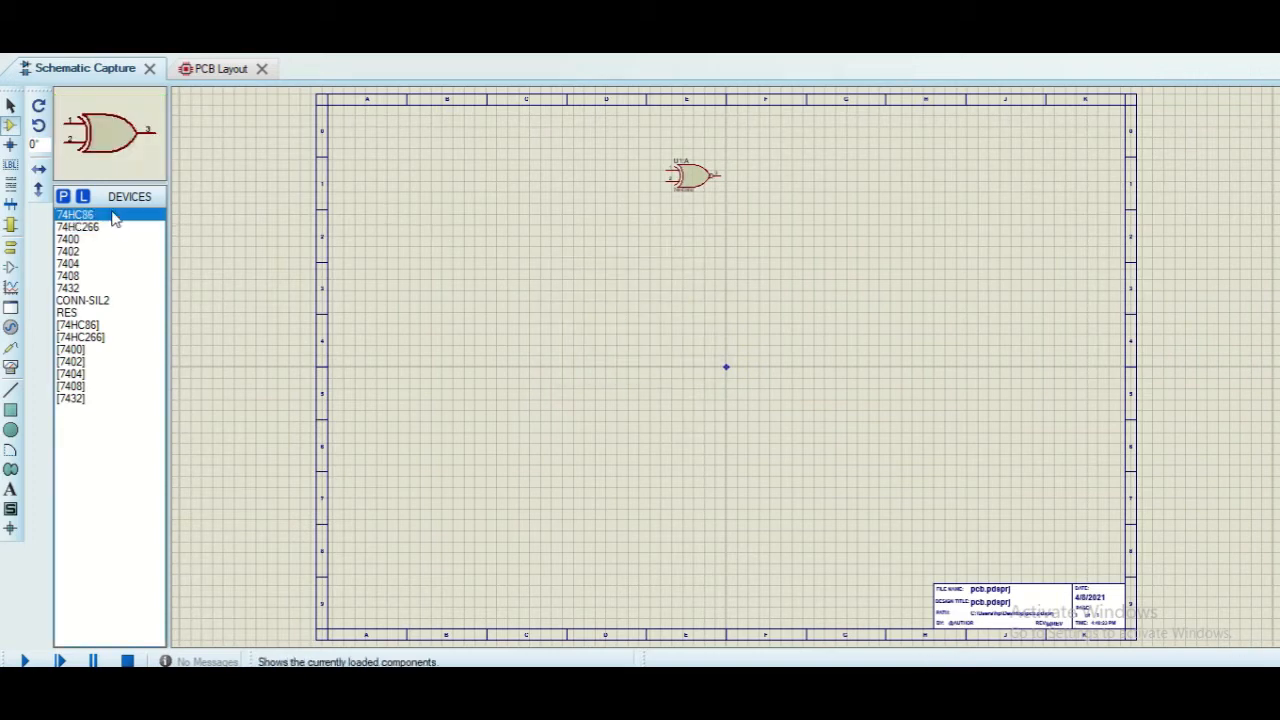
left_click(669, 229)
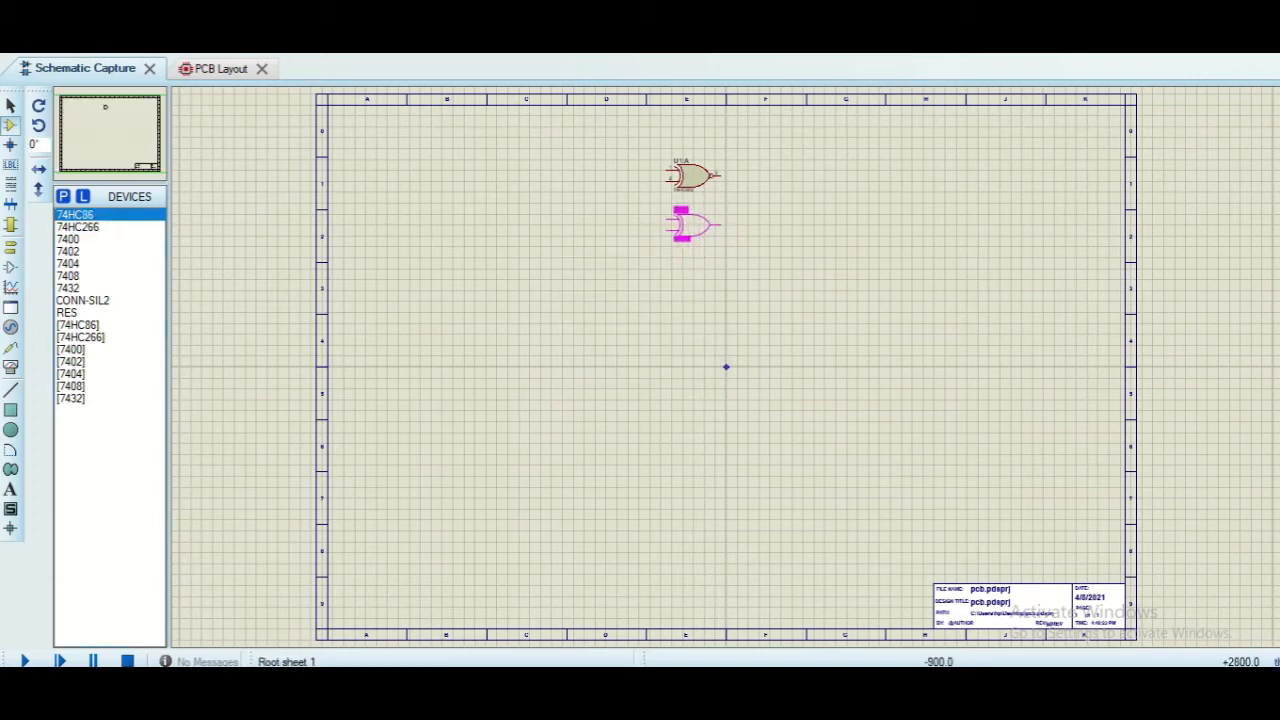
left_click(690, 225)
left_click(70, 240)
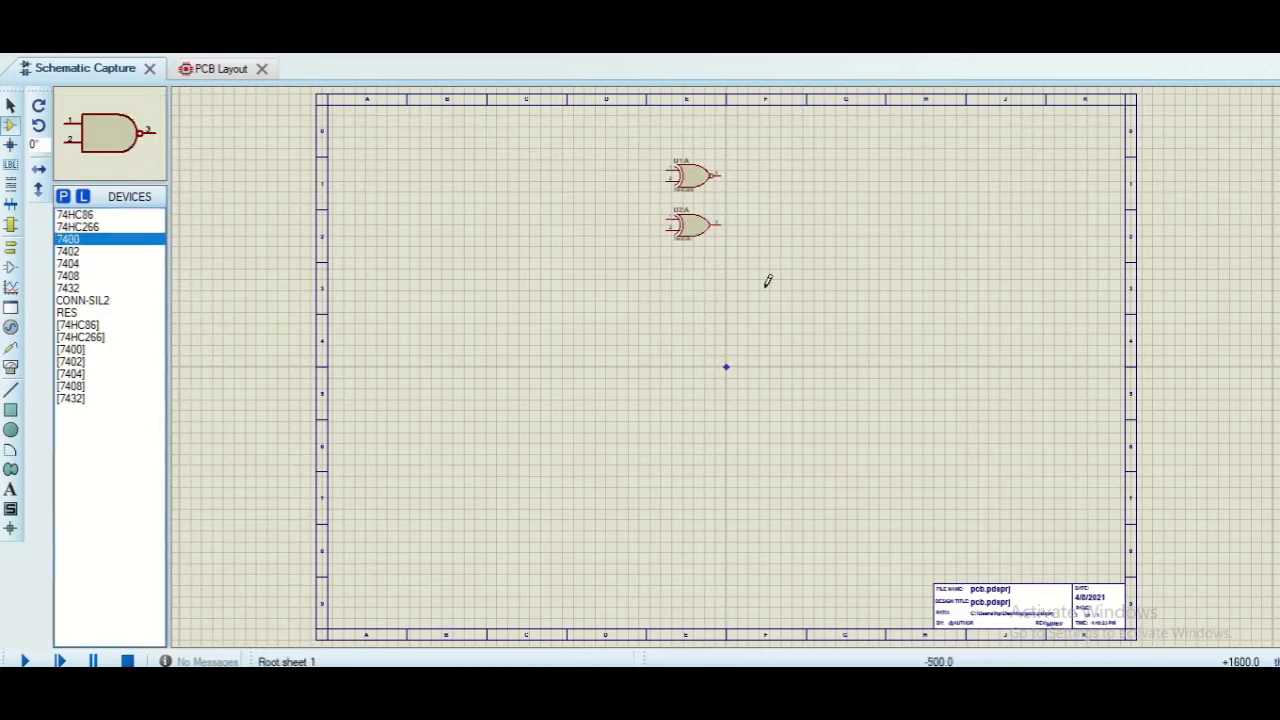
left_click(689, 264)
left_click(689, 266)
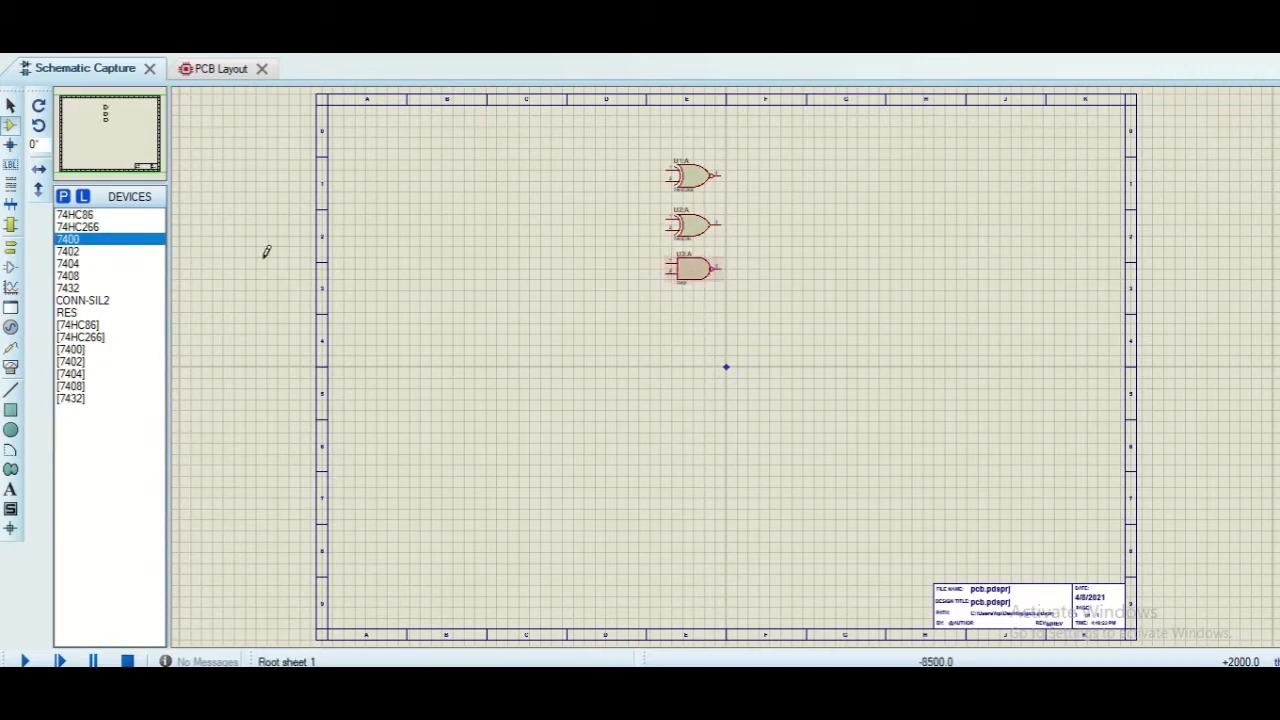
Place a 7402 NOR gate and a 7404 inverter below the NAND gate in the same column
left_click(68, 251)
left_click(689, 302)
left_click(689, 306)
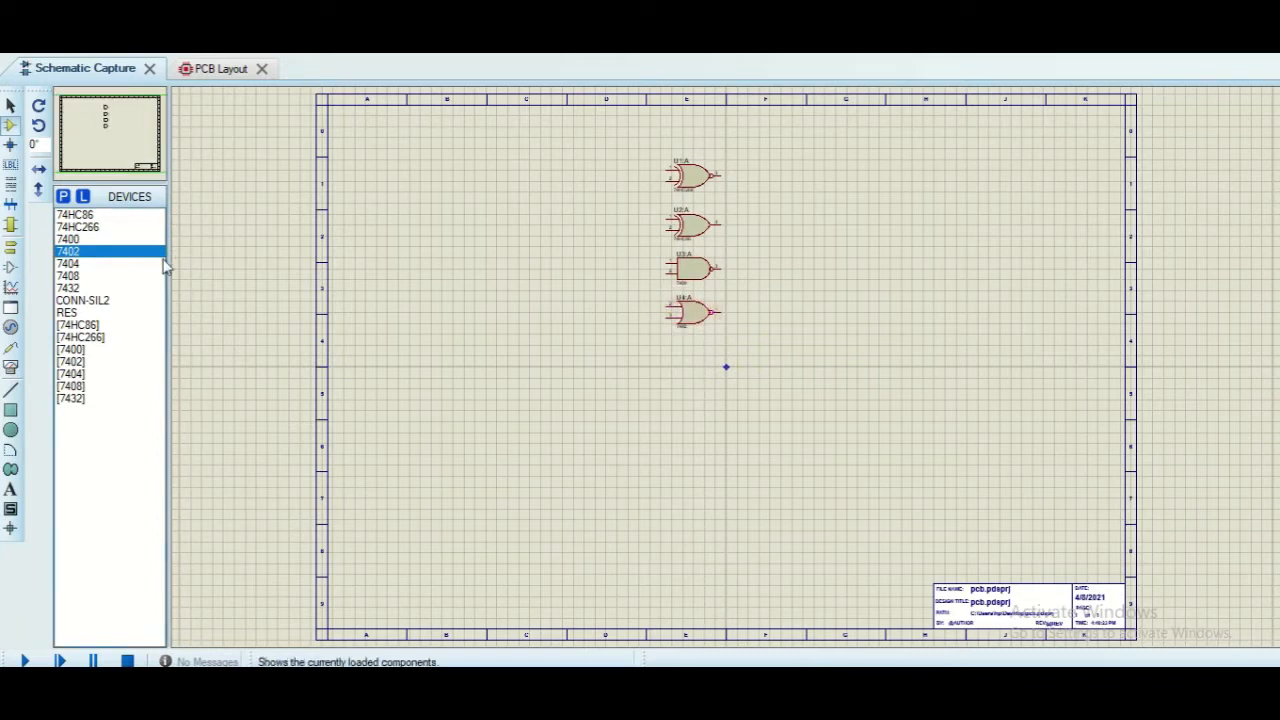
left_click(158, 264)
left_click(700, 352)
left_click(689, 352)
Place a 7408 AND gate and a 7432 OR gate below the 7404 inverter in the same column
left_click(146, 276)
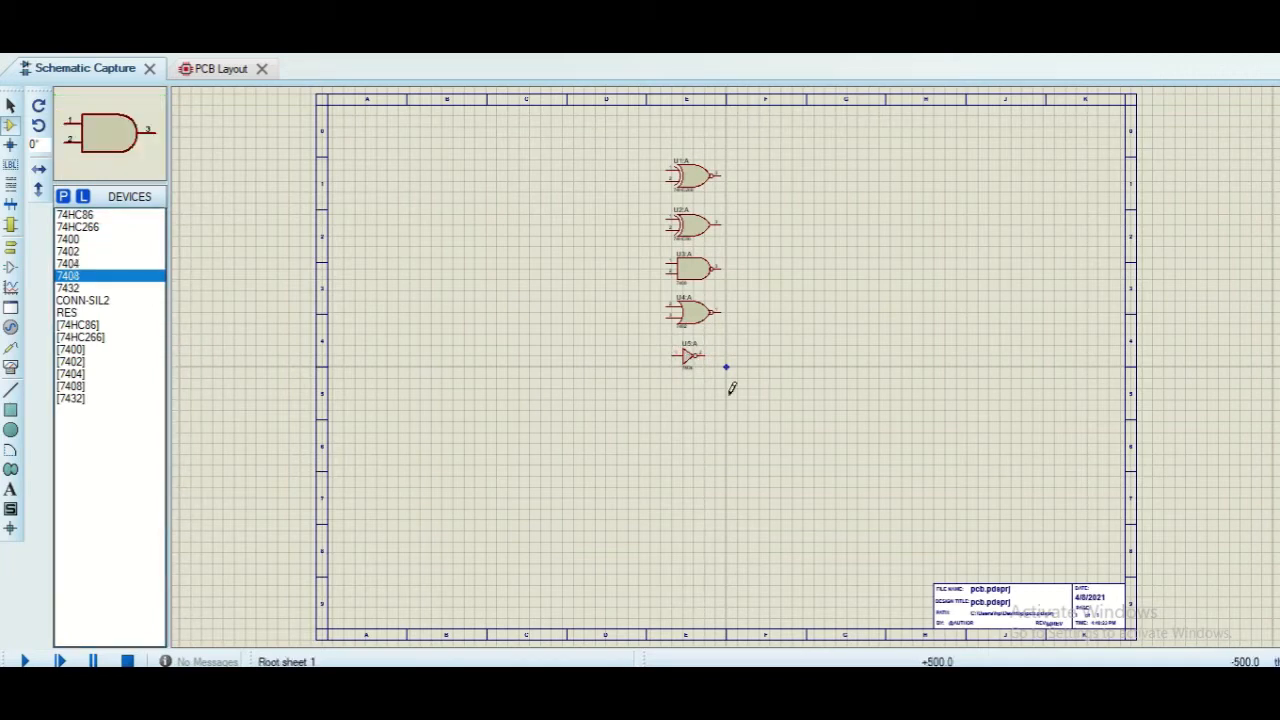
left_click(698, 390)
left_click(694, 400)
left_click(110, 289)
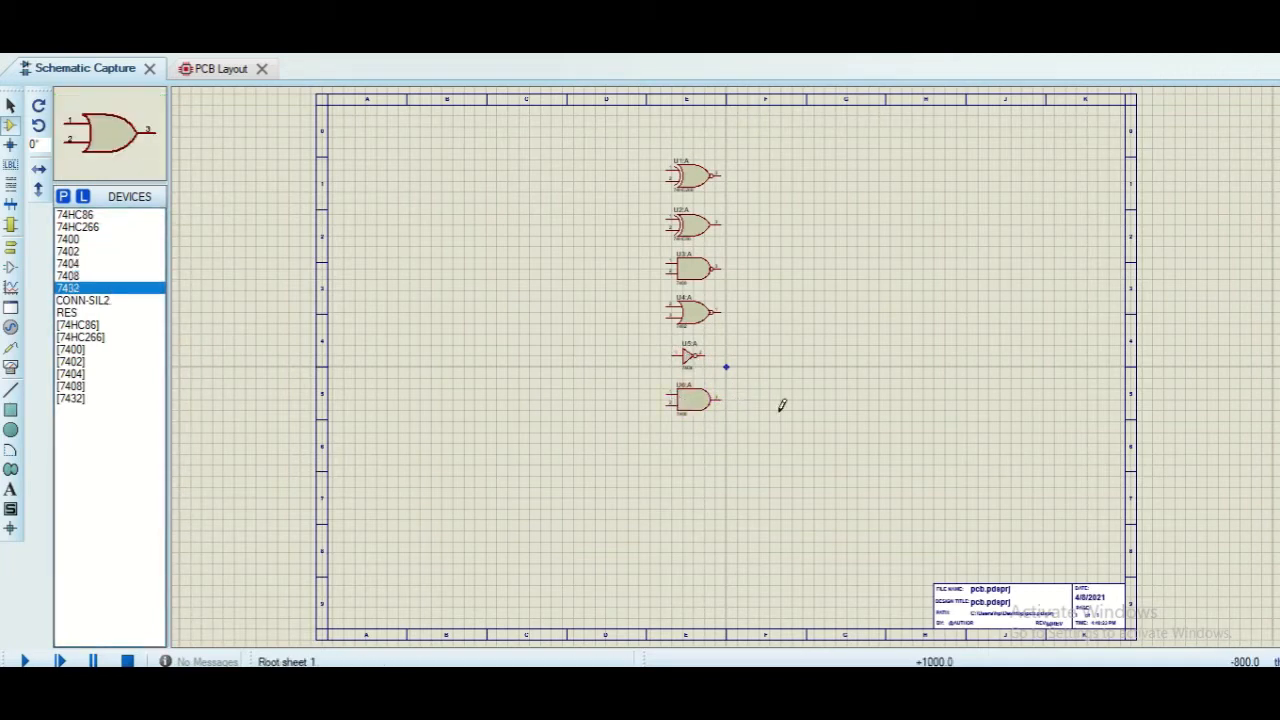
left_click(694, 443)
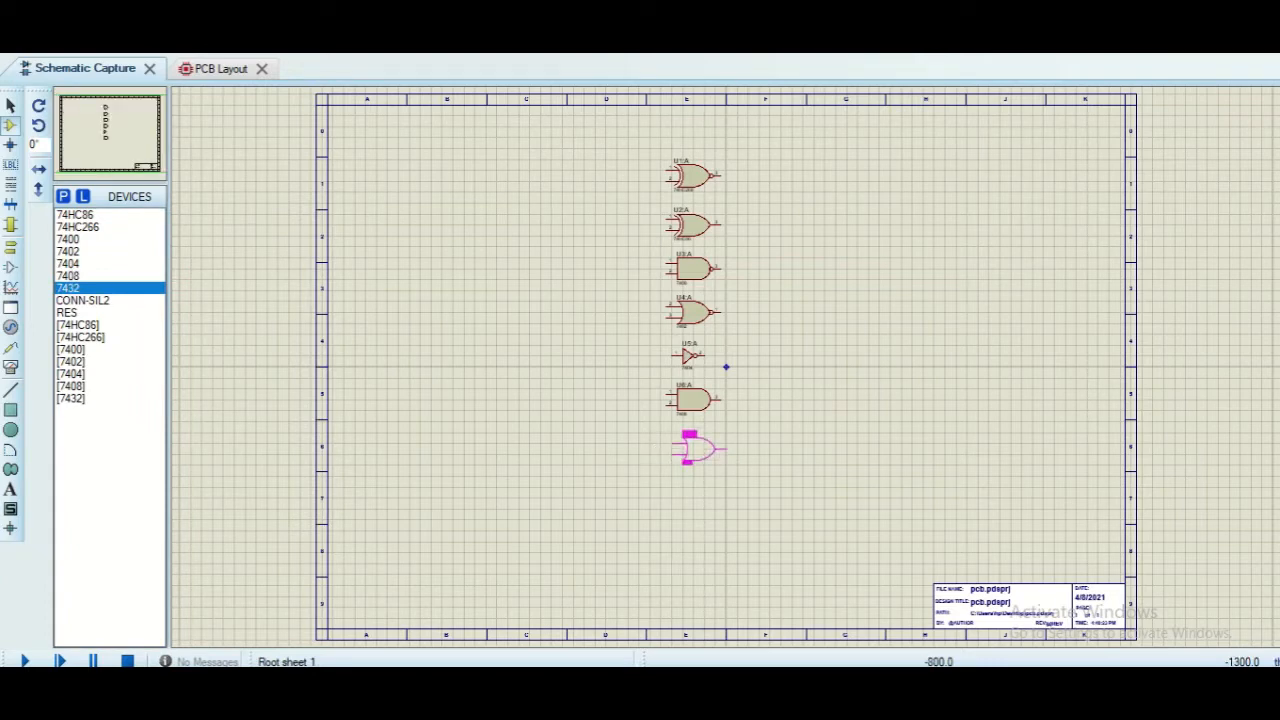
left_click(680, 448)
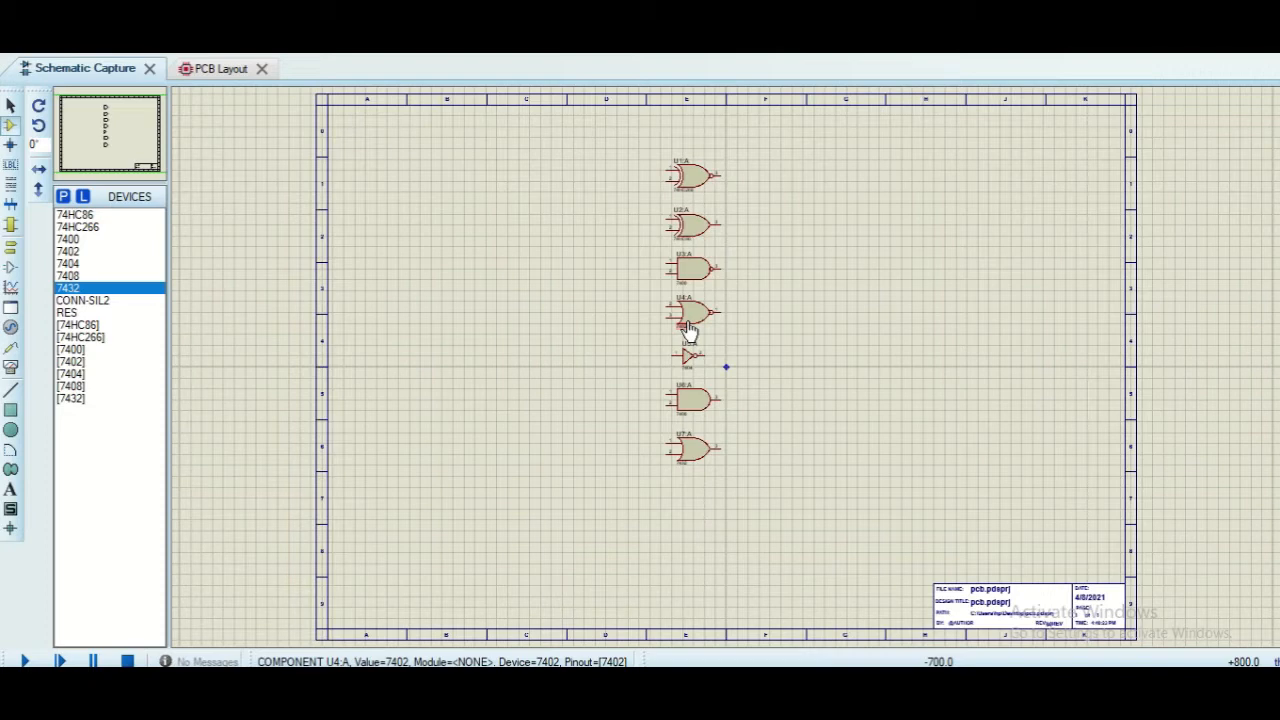
left_click(88, 301)
left_click(84, 313)
left_click(89, 264)
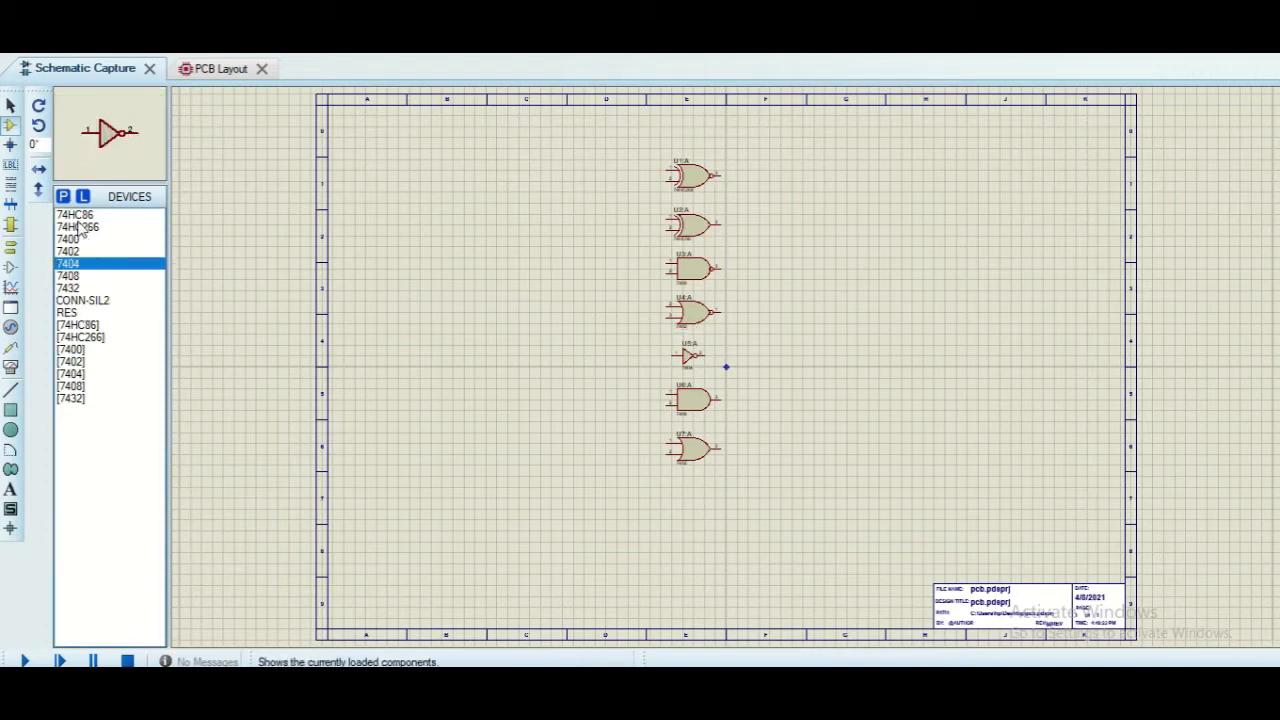
Find the SPST push button by searching the library for "button" and place two, one above the other, left of the gates
left_click(62, 196)
type("bu")
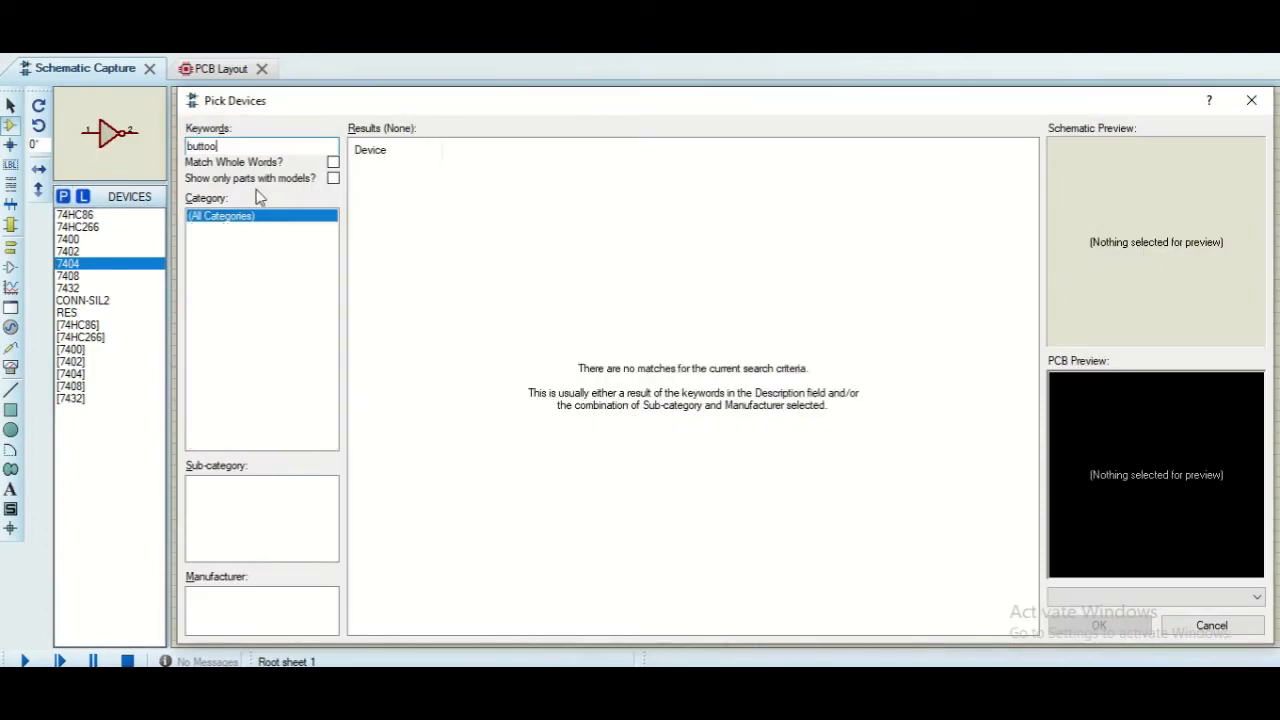
type("tton")
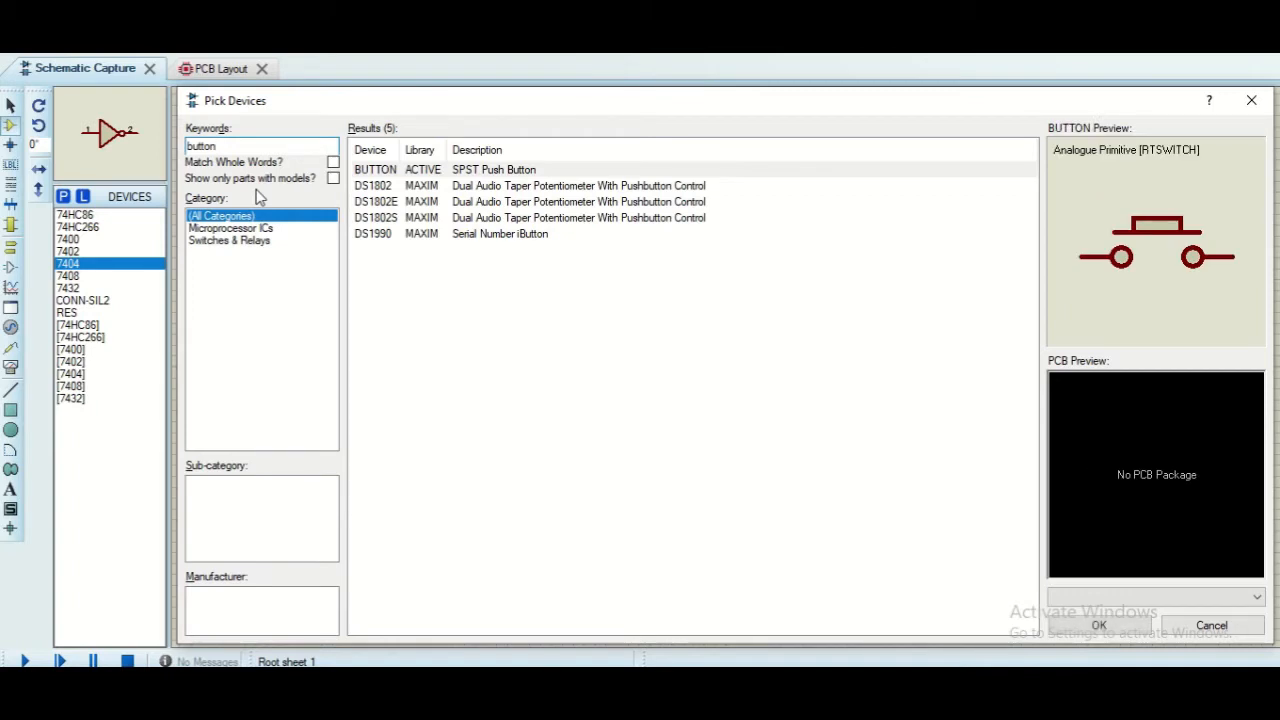
left_click(372, 168)
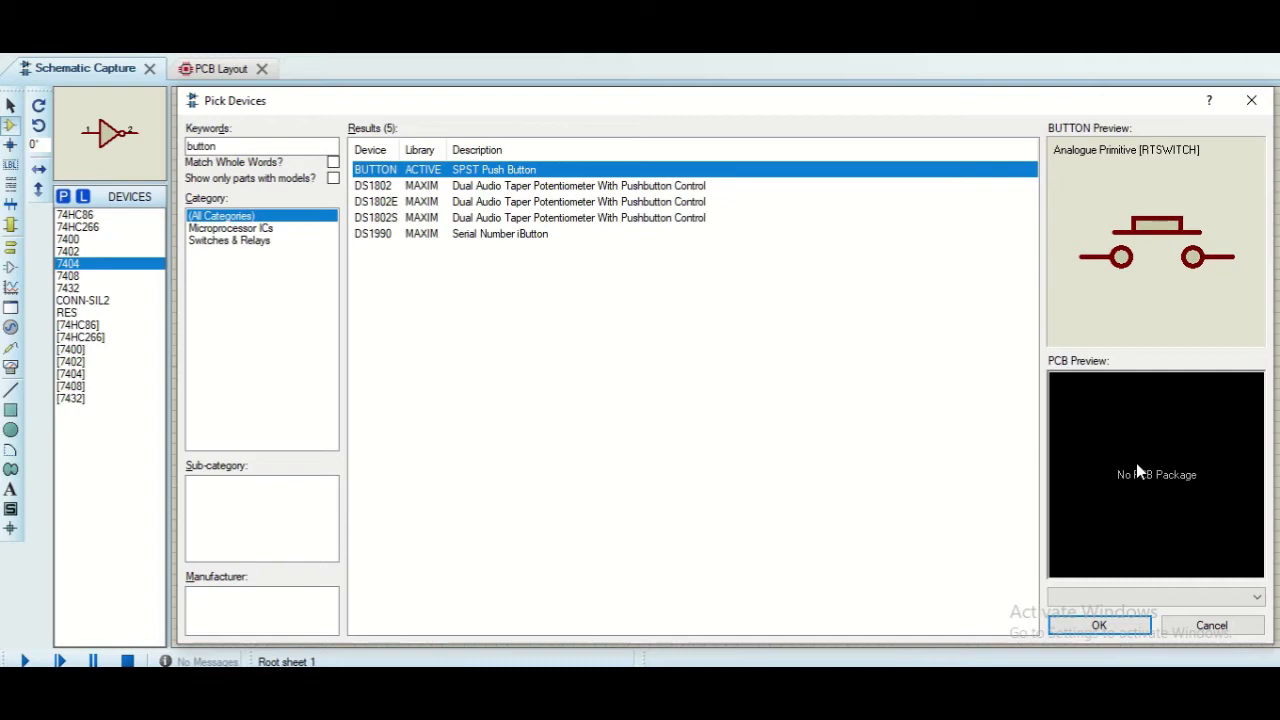
left_click(1099, 624)
left_click(525, 255)
left_click(525, 282)
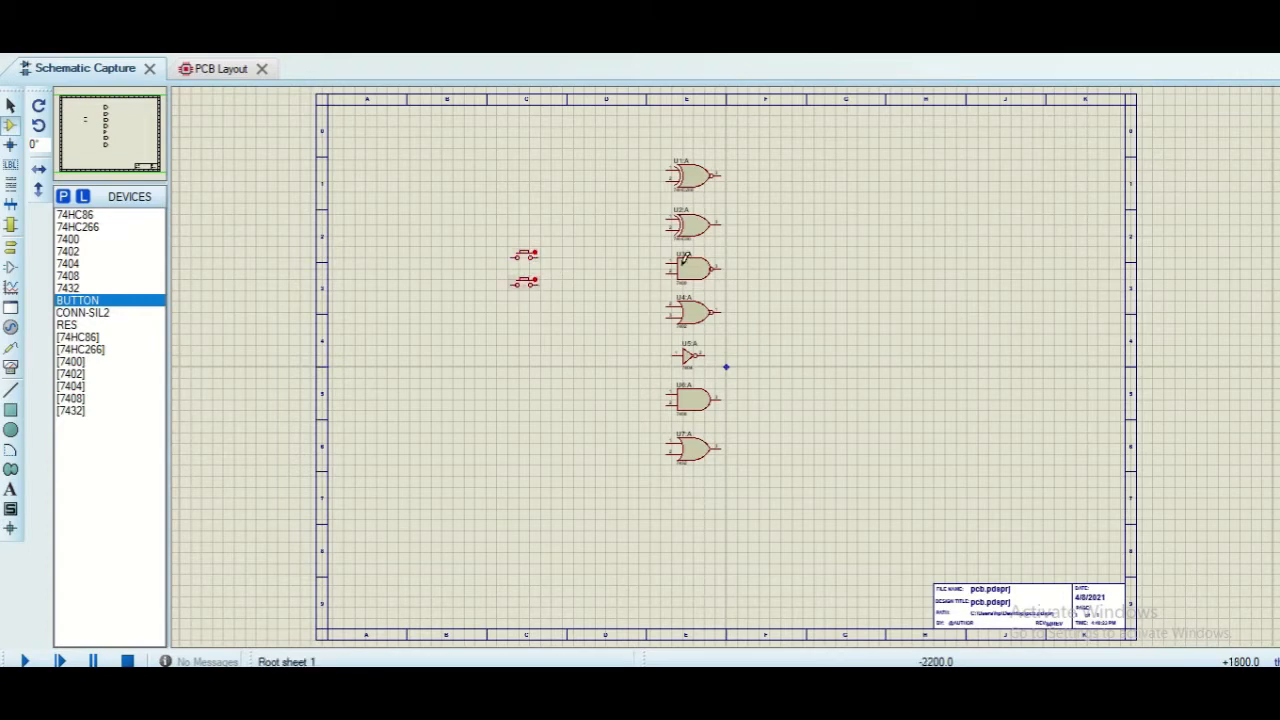
Wire the upper button to the first input of the XNOR gate and the lower button to its second input
left_click(539, 253)
left_click(667, 171)
left_click(668, 181)
left_click(543, 279)
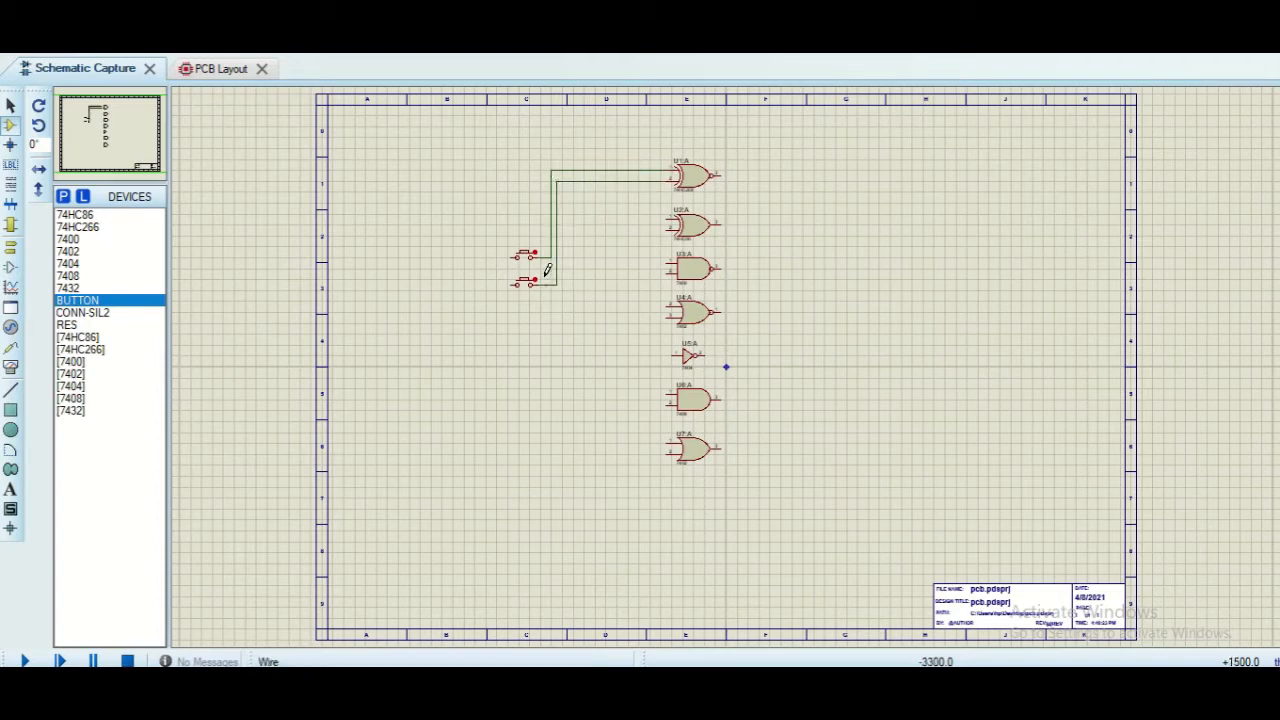
Connect both inputs of the XOR gate and of the NAND gate to the two button lines
left_click(668, 218)
left_click(550, 218)
left_click(668, 229)
left_click(556, 229)
left_click(669, 258)
left_click(551, 256)
left_click(669, 273)
left_click(557, 273)
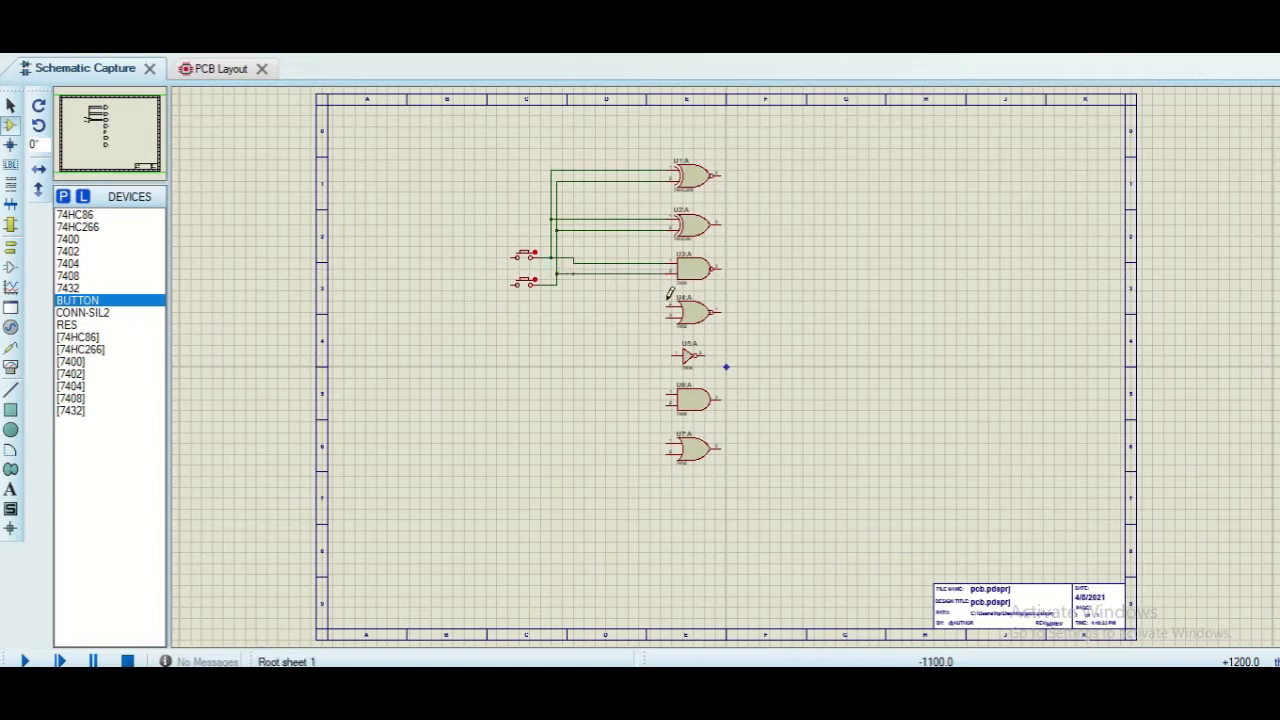
Connect both NOR gate inputs to the two button lines and the inverter input to the lower button's line
left_click(668, 307)
left_click(605, 264)
left_click(668, 318)
left_click(617, 273)
left_click(677, 355)
left_click(617, 310)
Connect the inputs of the 7408 AND gate and the 7432 OR gate to the two button lines
left_click(668, 395)
left_click(638, 307)
left_click(668, 405)
left_click(622, 307)
left_click(668, 443)
left_click(642, 405)
Search the library for "led blue" and place seven LED-BLUE devices in a column, one beside each gate output
left_click(64, 197)
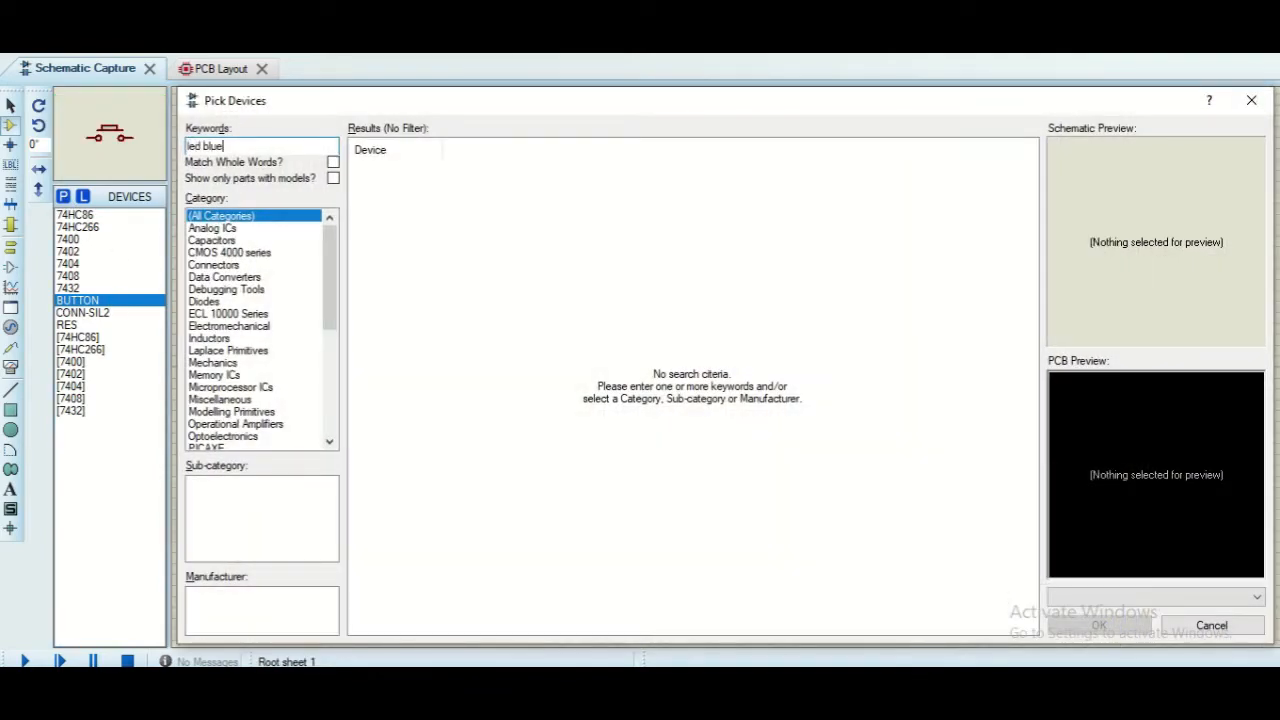
double_click(434, 183)
left_click(789, 191)
left_click(748, 192)
left_click(748, 241)
left_click(748, 296)
left_click(748, 340)
left_click(748, 372)
left_click(748, 427)
left_click(748, 471)
Wire each gate output to the upper terminal of its neighbouring LED
left_click(721, 449)
left_click(748, 459)
left_click(748, 416)
left_click(721, 400)
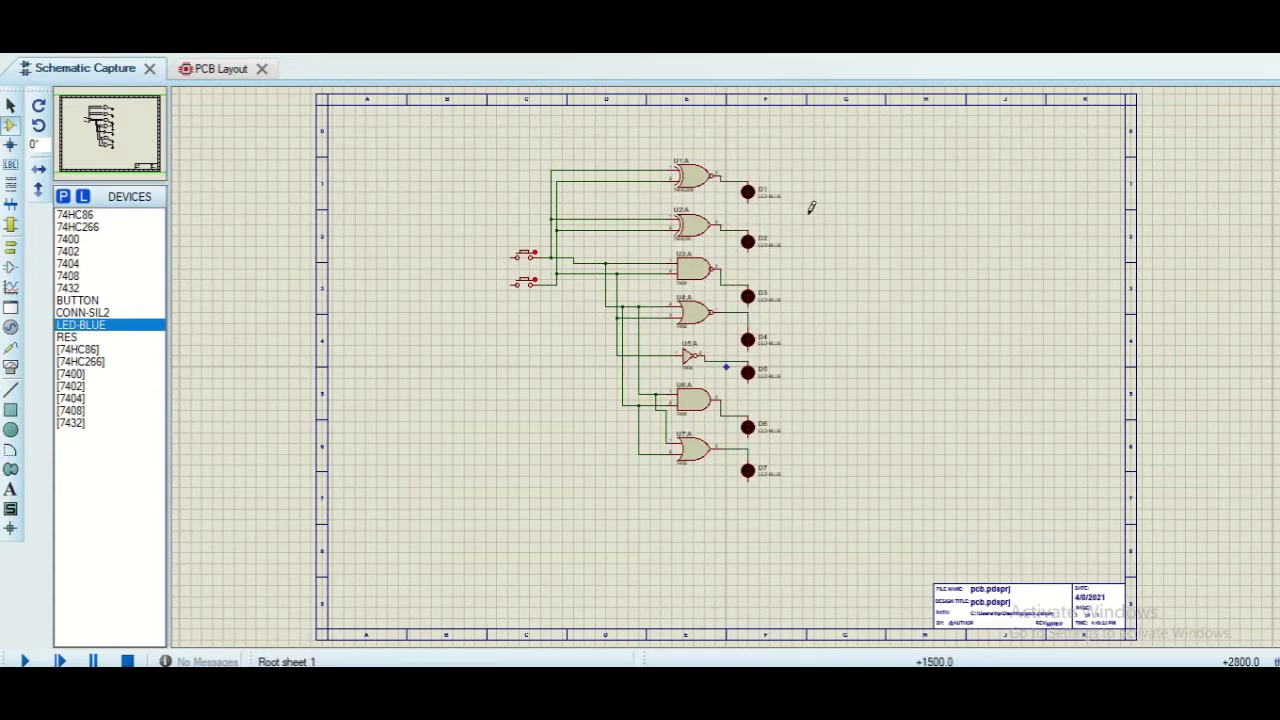
Place a ground terminal to the right of the LEDs and connect the lower terminals of D1 and D2 to it
left_click(10, 248)
left_click(78, 275)
left_click(830, 338)
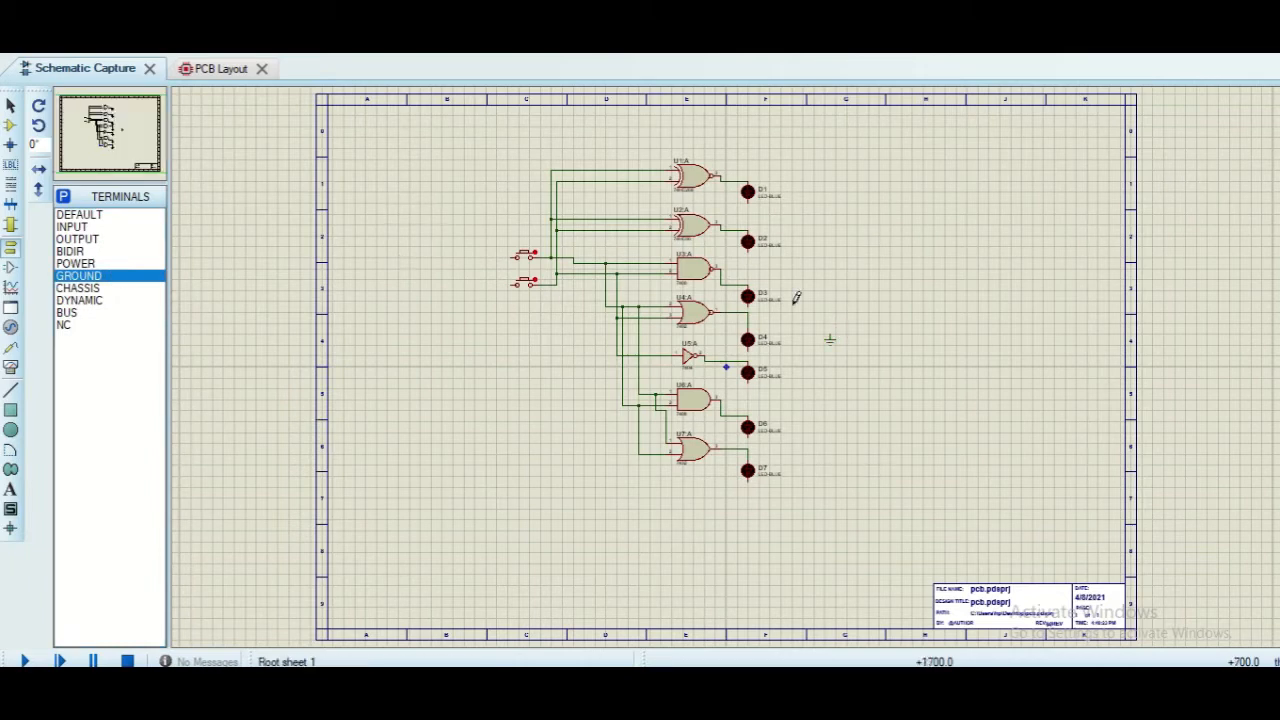
left_click(830, 336)
left_click(771, 251)
left_click(830, 251)
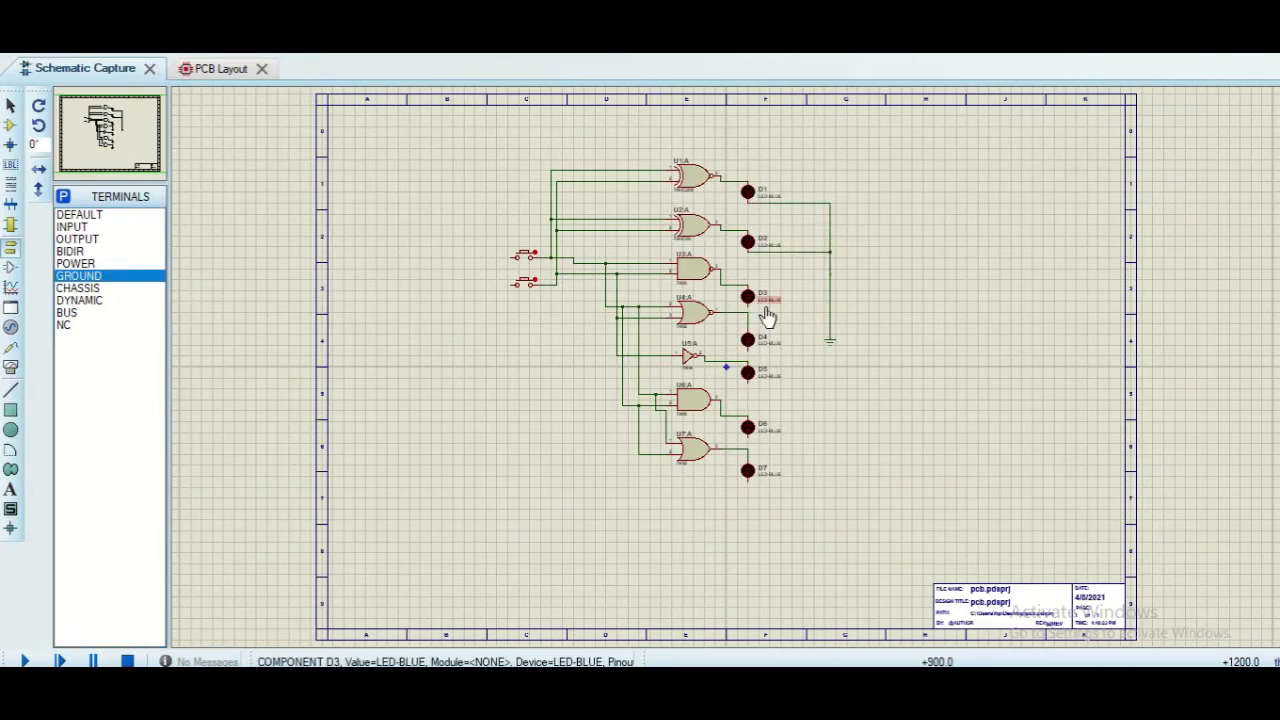
Connect the lower terminals of LEDs D3 to D7 to the common LED return line
left_click(748, 306)
left_click(792, 252)
left_click(748, 350)
left_click(792, 306)
left_click(748, 383)
left_click(792, 350)
left_click(748, 436)
left_click(792, 383)
left_click(748, 480)
Replace the ground terminal of the LED return line with a vertical RES resistor
left_click(10, 106)
left_click(830, 344)
key("Delete")
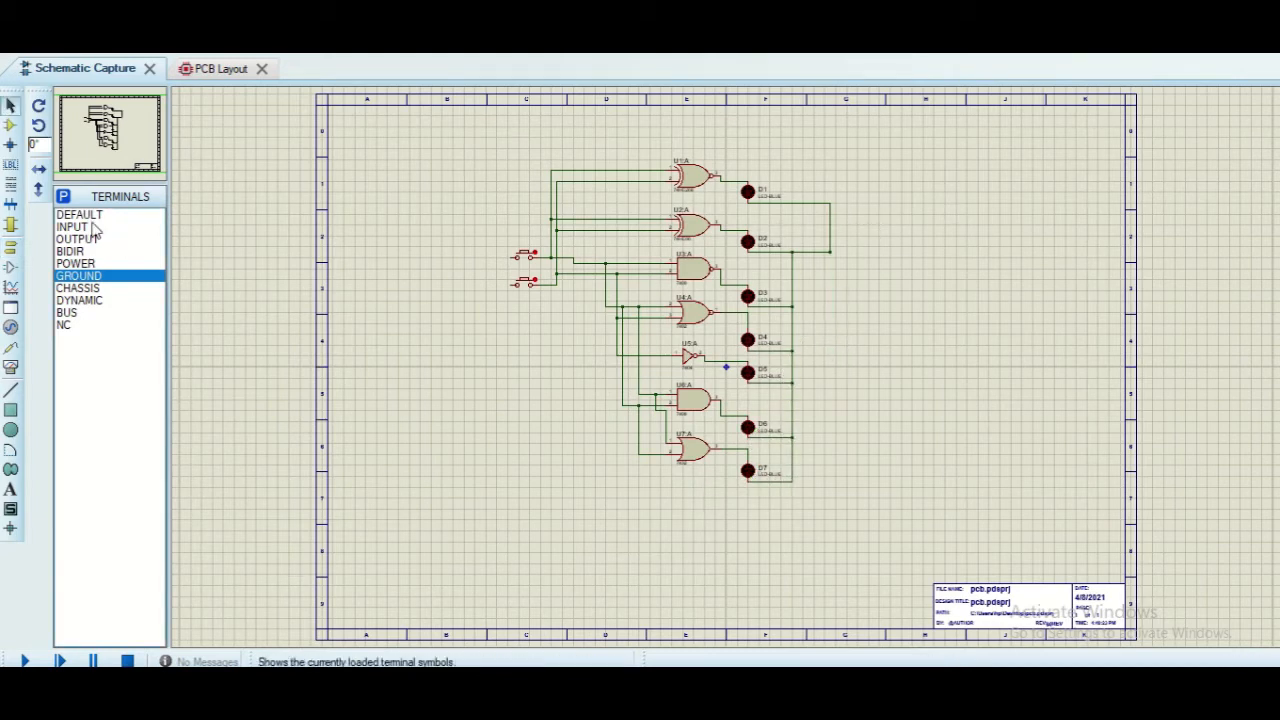
left_click(10, 126)
left_click(75, 337)
left_click(838, 290)
right_click(838, 290)
left_click(945, 266)
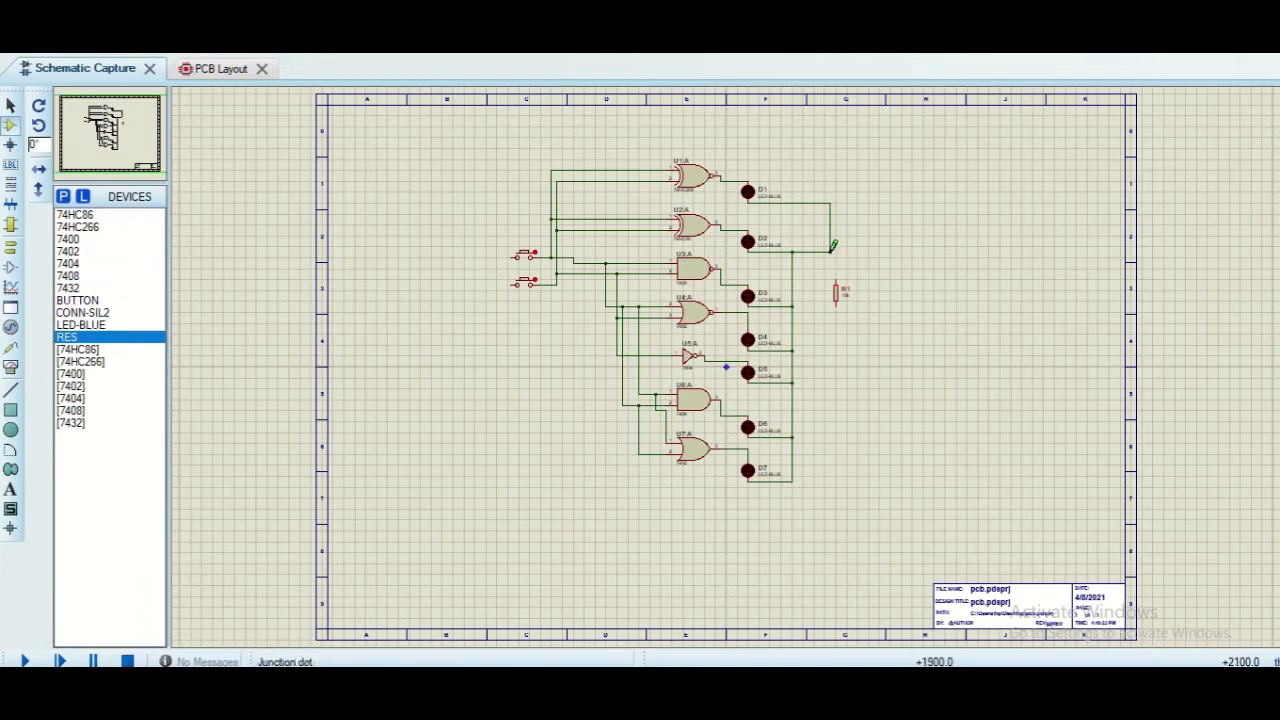
Ground the lower end of the LED return resistor and set its resistance to 100
left_click(10, 246)
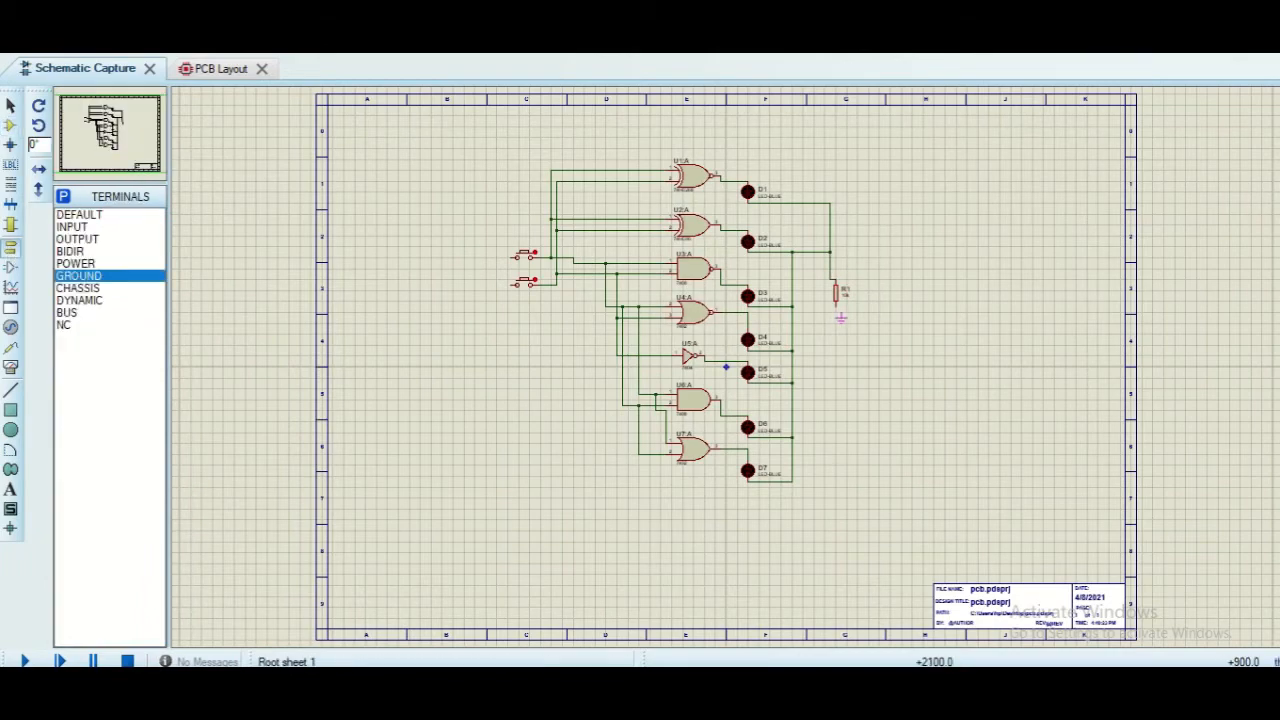
scroll(851, 296, "up", 2)
double_click(711, 369)
left_click(560, 182)
key("BackSpace")
type("0")
key("Return")
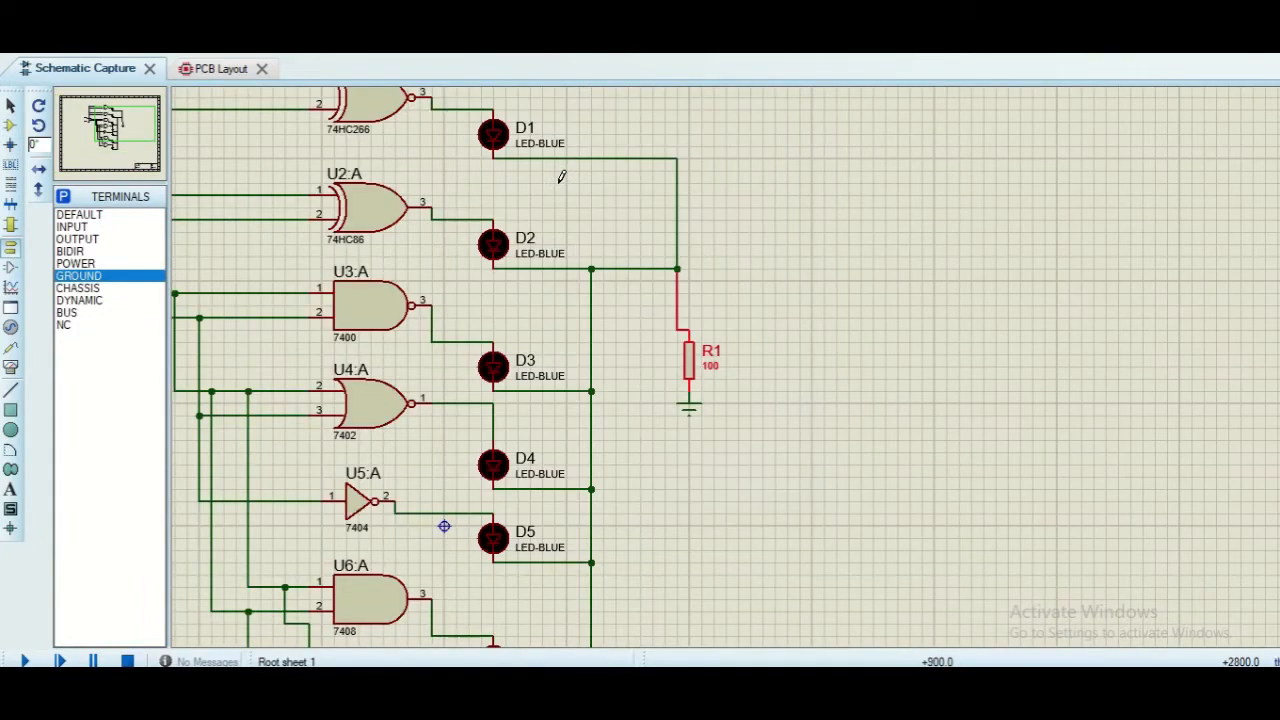
Place two 10k resistors below the button output lines and rotate them to stand vertically
scroll(473, 383, "down", 2)
scroll(473, 383, "up", 2)
left_click(10, 125)
left_click(711, 376)
left_click(683, 408)
left_click(690, 413)
right_click(683, 402)
right_click(705, 401)
left_click(676, 412)
right_click(686, 407)
left_click(760, 240)
right_click(733, 375)
left_click(830, 240)
Connect resistors R2 and R3 to one button output line each and ground their lower ends
left_click(675, 365)
left_click(718, 287)
left_click(718, 351)
left_click(686, 303)
left_click(686, 383)
left_click(10, 249)
left_click(694, 431)
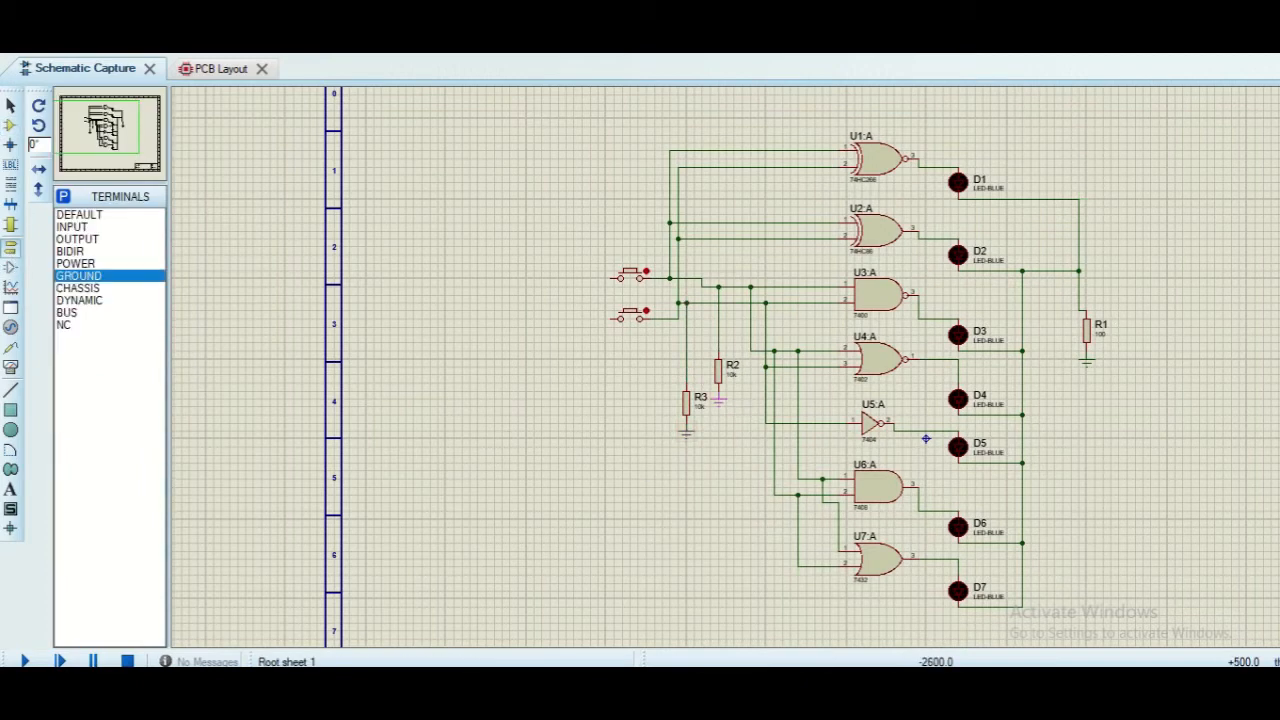
Place a DC generator left of the buttons and wire it to the input side of both buttons
left_click(10, 327)
left_click(512, 270)
left_click(531, 272)
left_click(619, 278)
left_click(612, 318)
left_click(549, 278)
Set the DC generator's voltage to 5V, then start and stop a simulation of the circuit
double_click(531, 279)
left_click(754, 133)
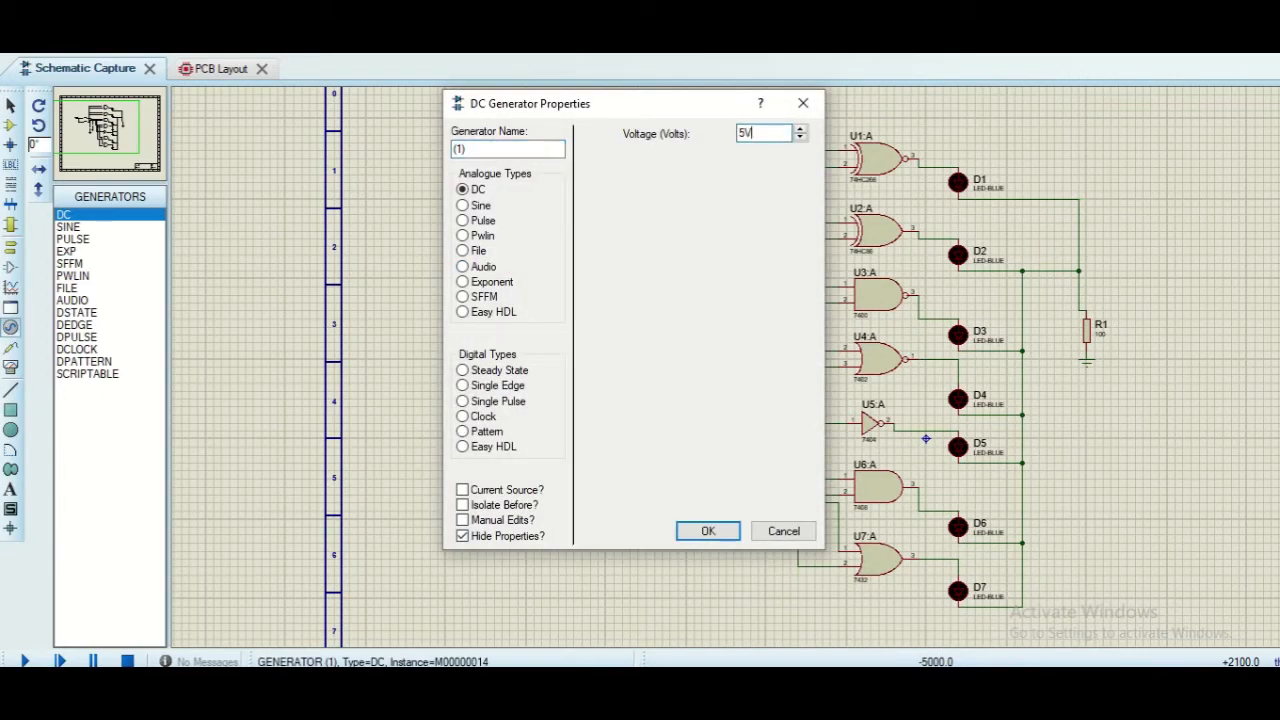
key("Return")
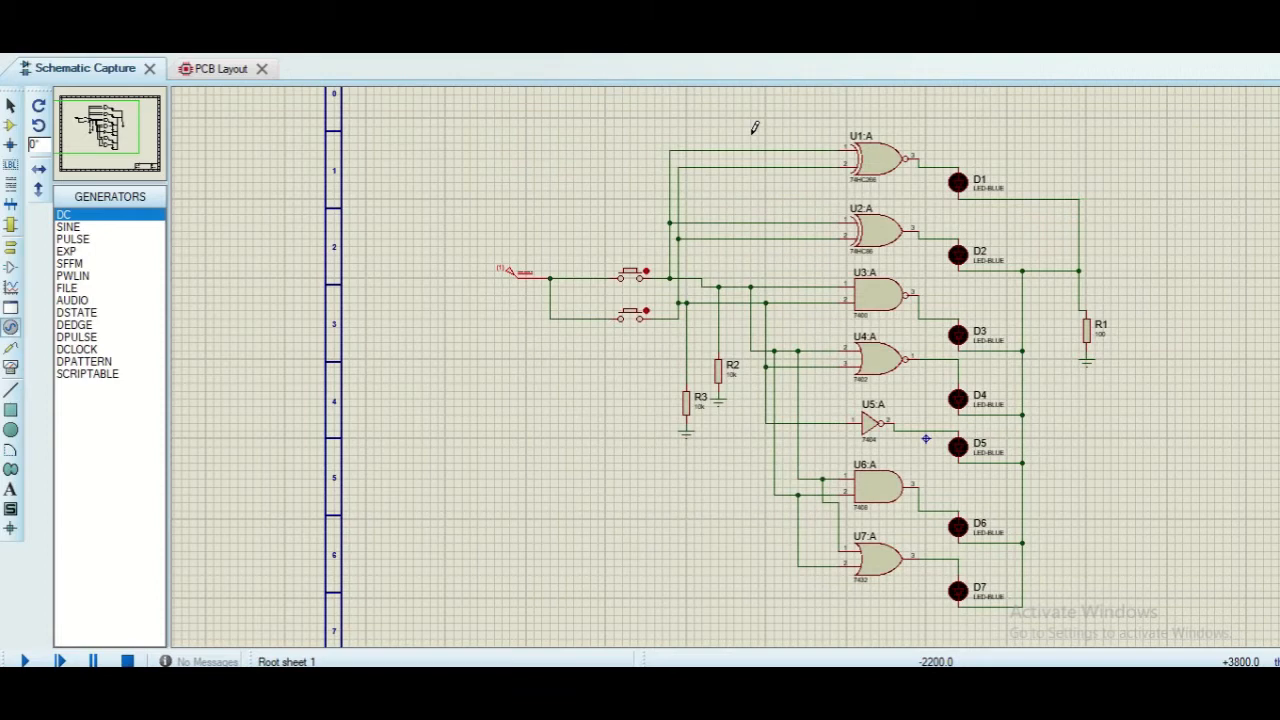
left_click(25, 661)
left_click(128, 661)
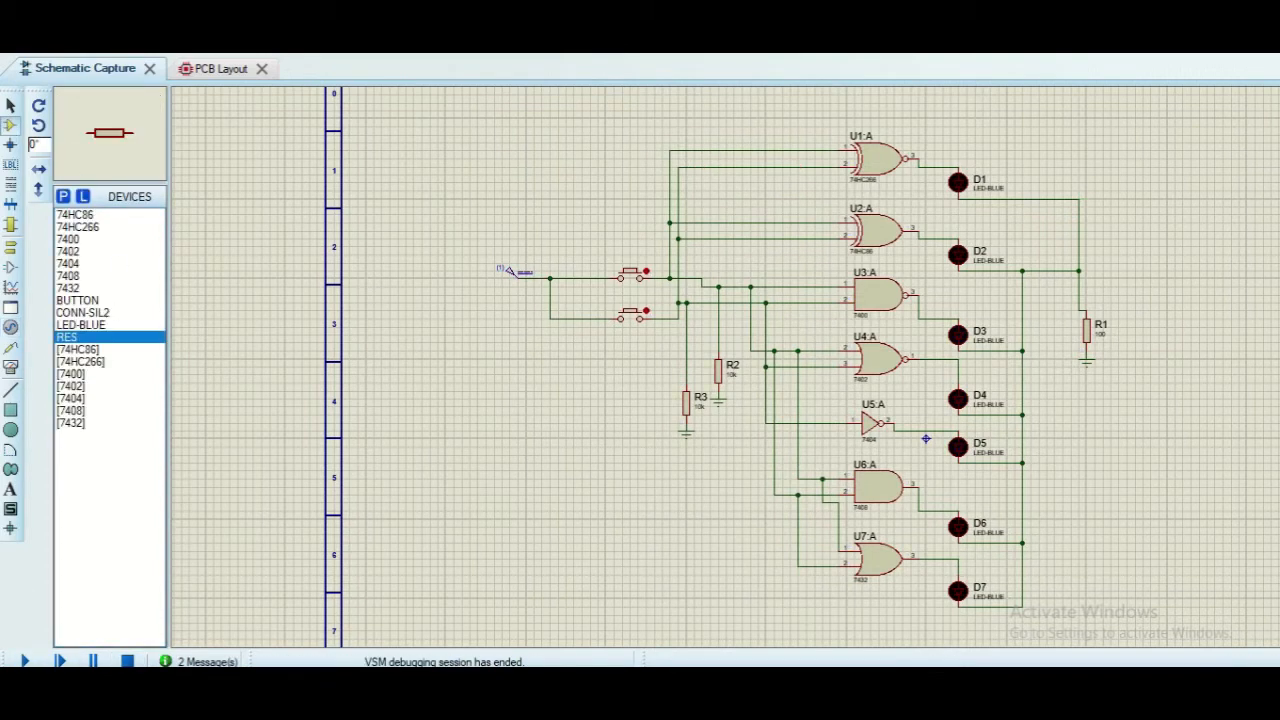
Place a resistor above the XNOR gate and wire it between the generator line and the XNOR output at D1
left_click(938, 118)
left_click(938, 118)
left_click(958, 118)
left_click(958, 167)
left_click(919, 118)
left_click(550, 278)
Set the resistance of the resistor above the XNOR gate to 100
double_click(931, 127)
left_click(648, 182)
key("BackSpace")
type("0")
key("Return")
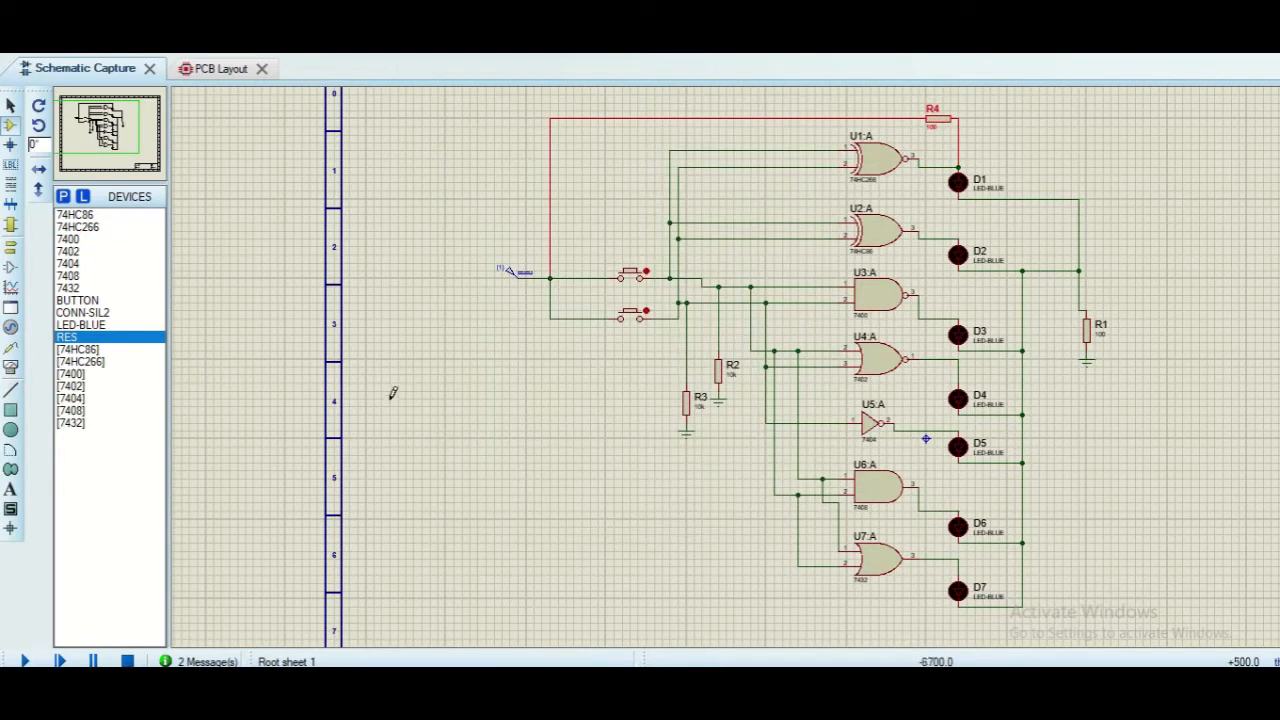
Run the simulation and toggle the upper and lower buttons to examine how the gate LEDs respond
left_click(25, 661)
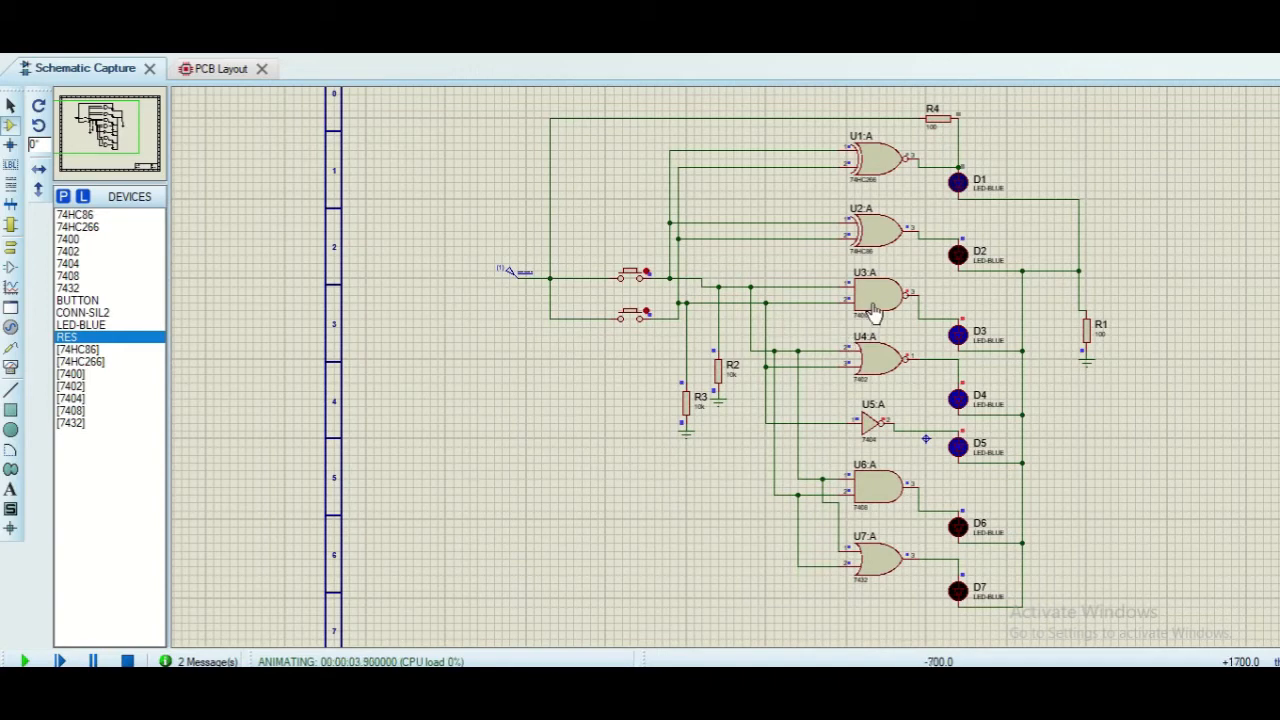
left_click(648, 270)
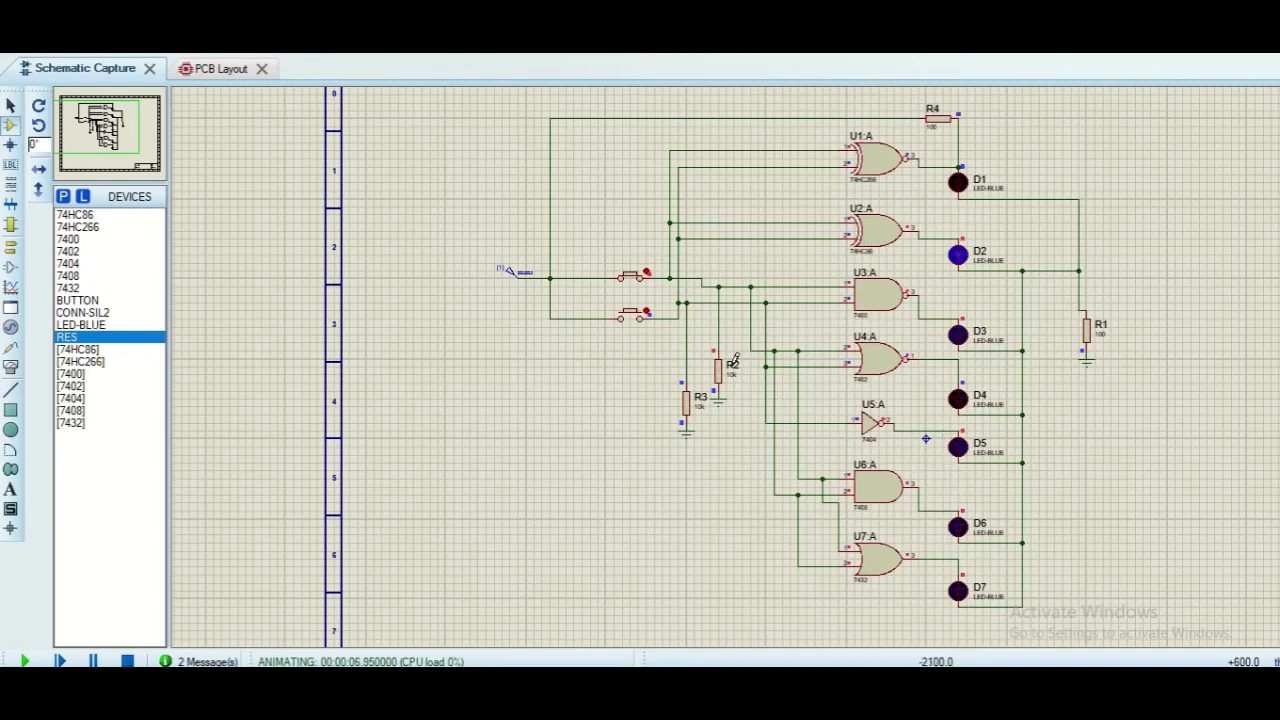
left_click(648, 308)
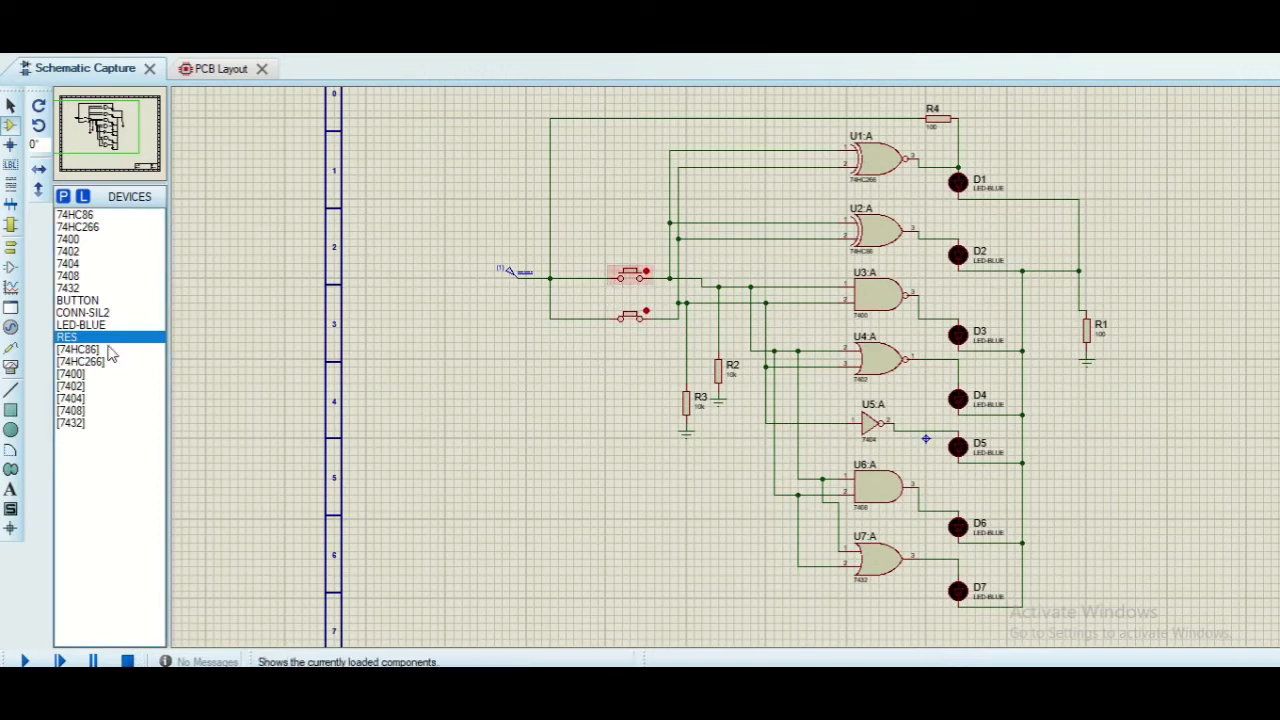
Replace the DC generator with a CONN-SIL2 connector and wire its pin 1 to the buttons' supply line
left_click(90, 312)
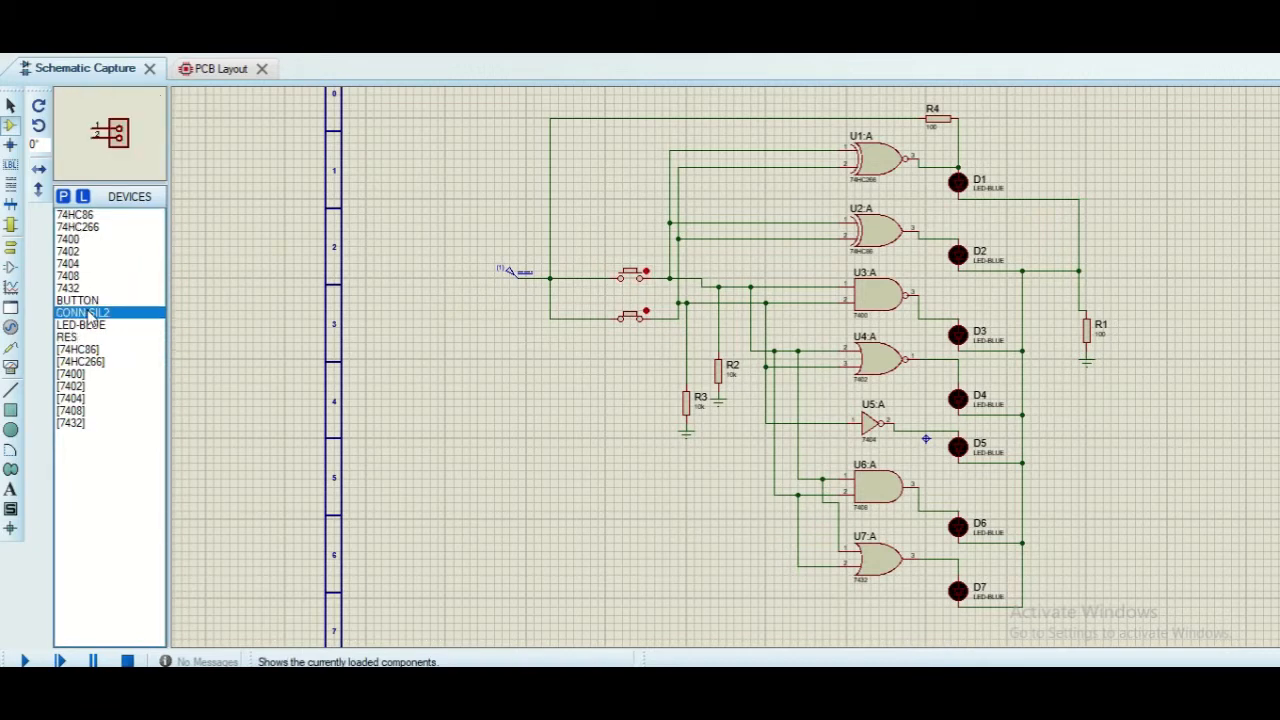
left_click(503, 358)
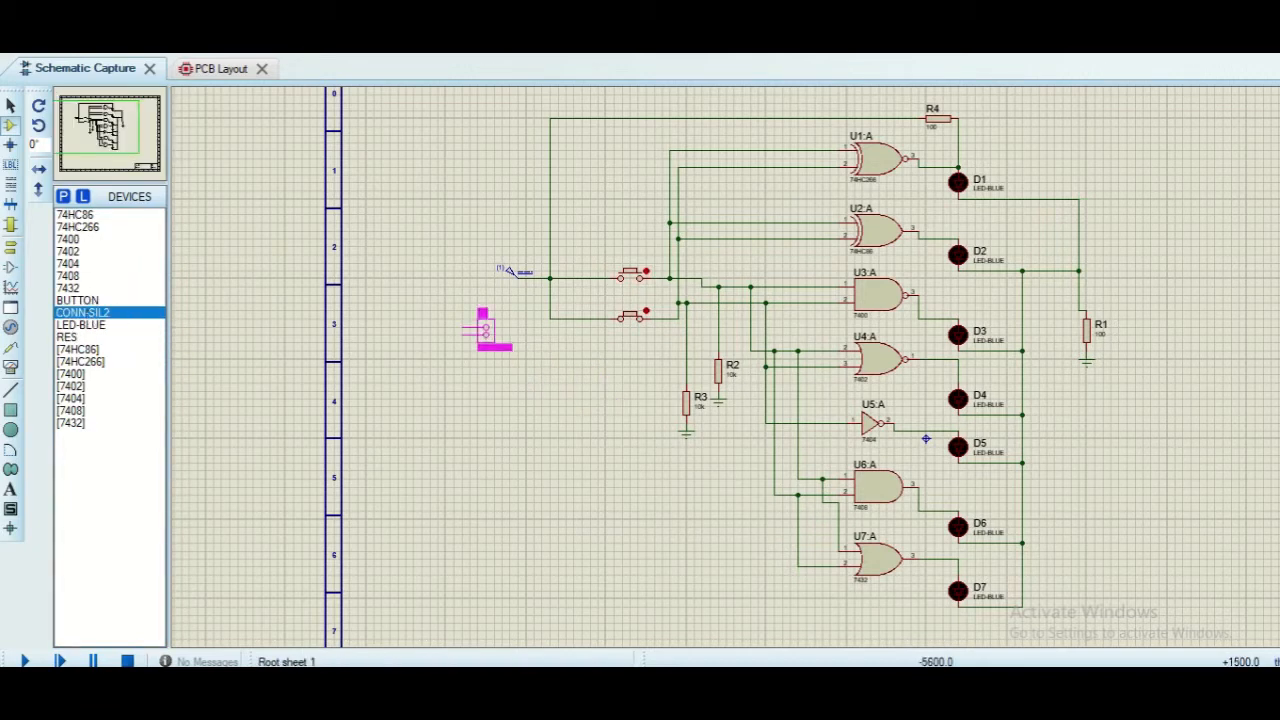
left_click(495, 313)
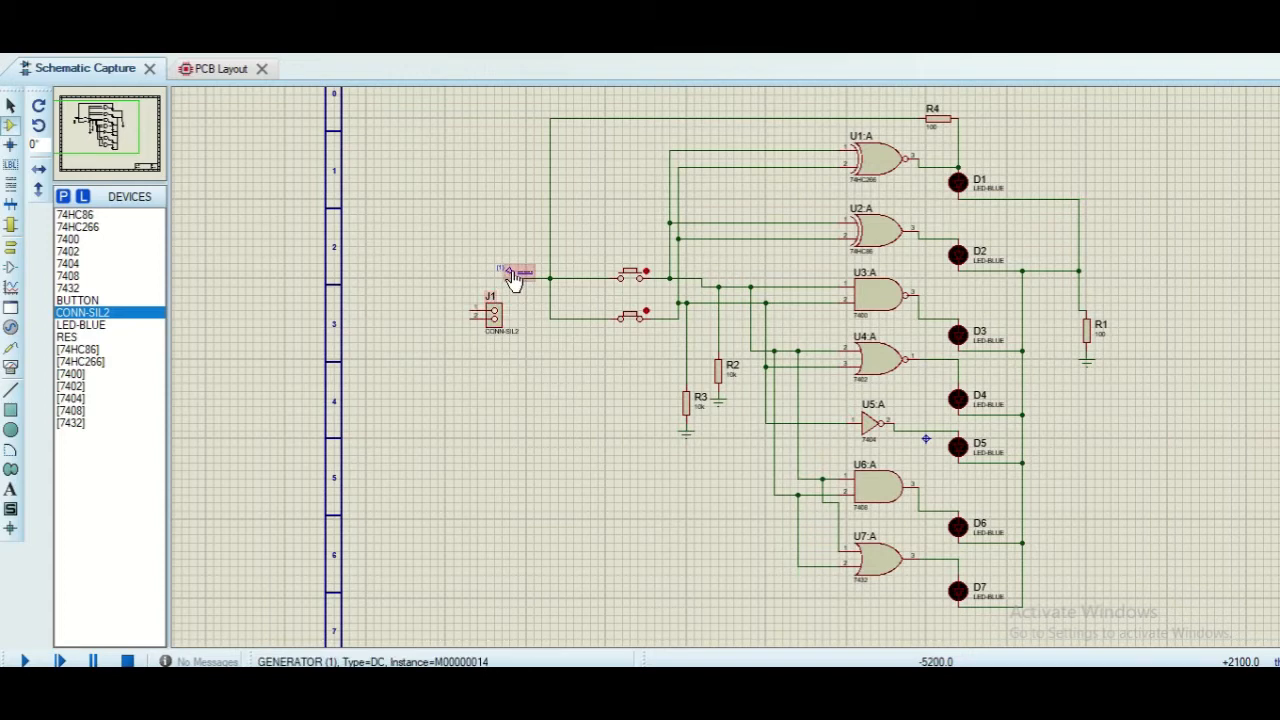
left_click(549, 278)
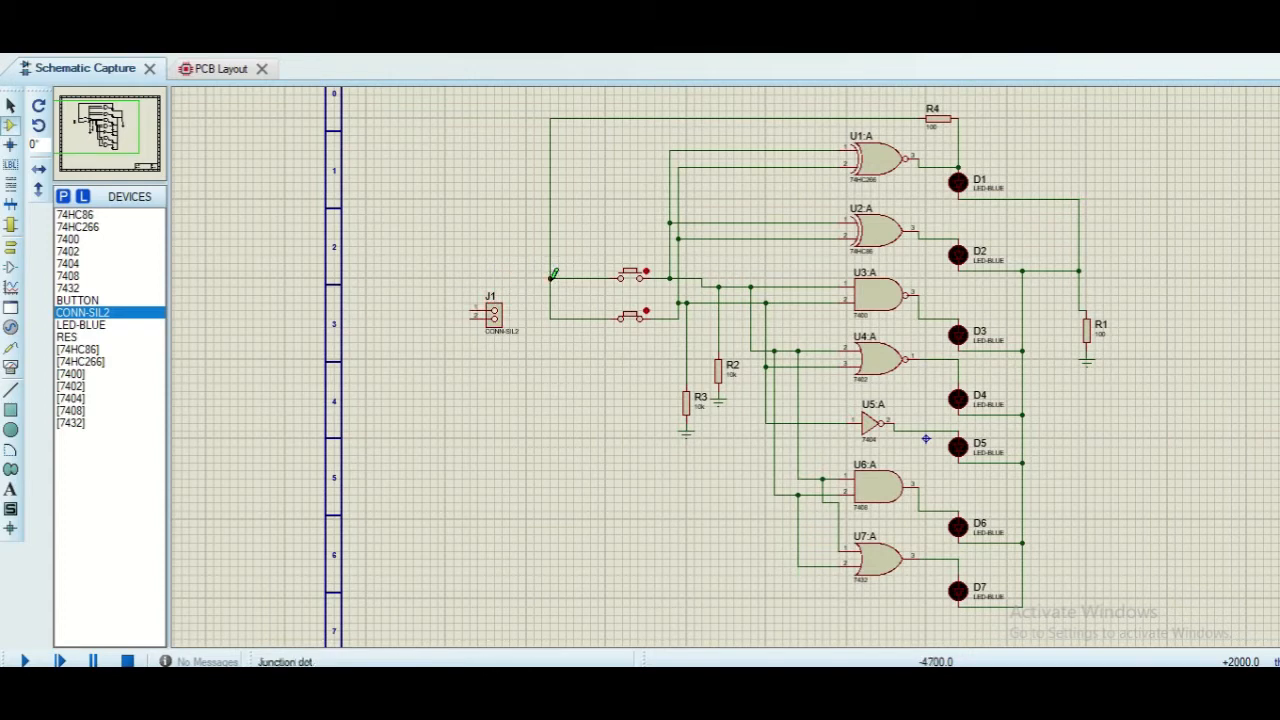
left_click(471, 306)
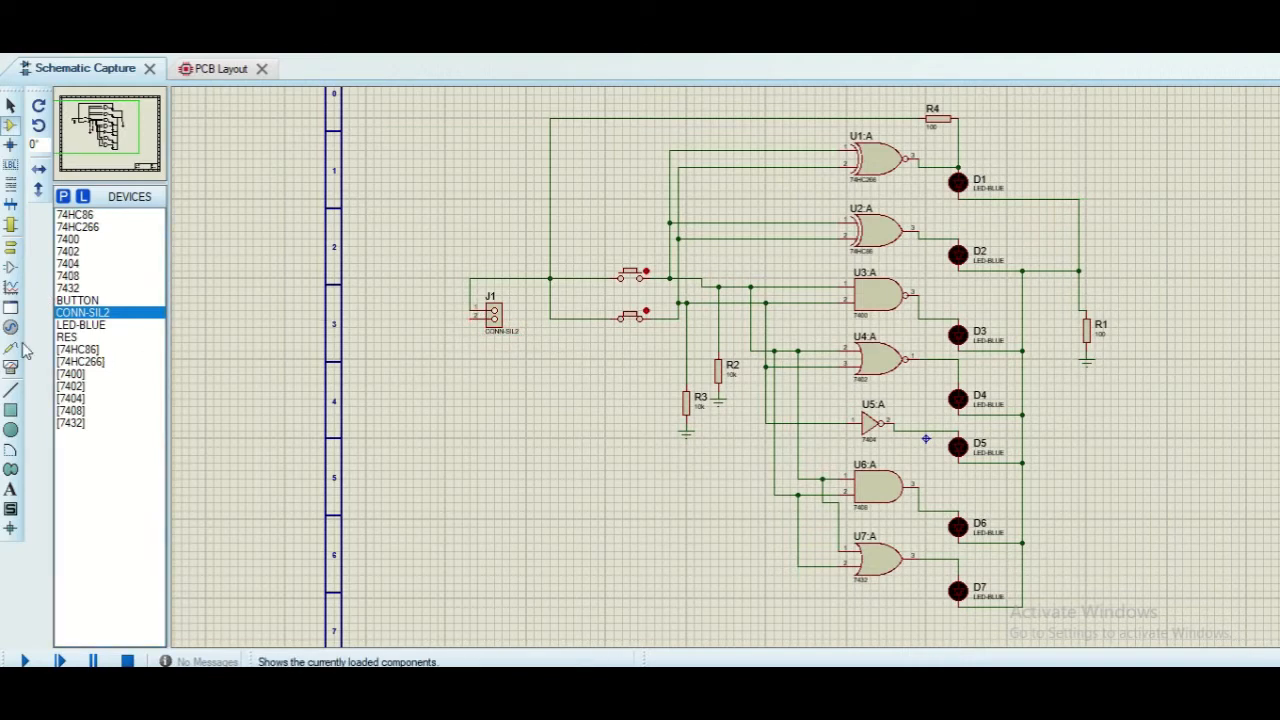
Attach a ground terminal to pin 2 of the connector and rename the connector BATTERY
left_click(10, 248)
left_click(469, 324)
double_click(490, 298)
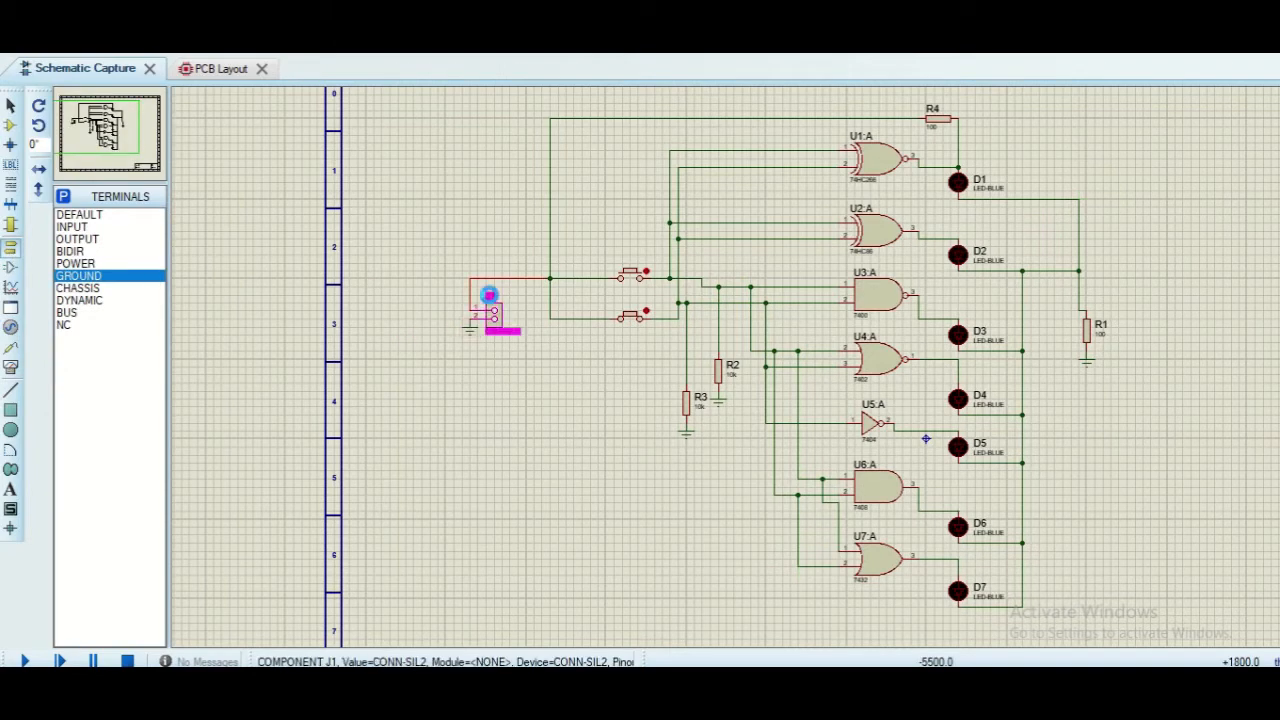
type("BATTERY")
key("Return")
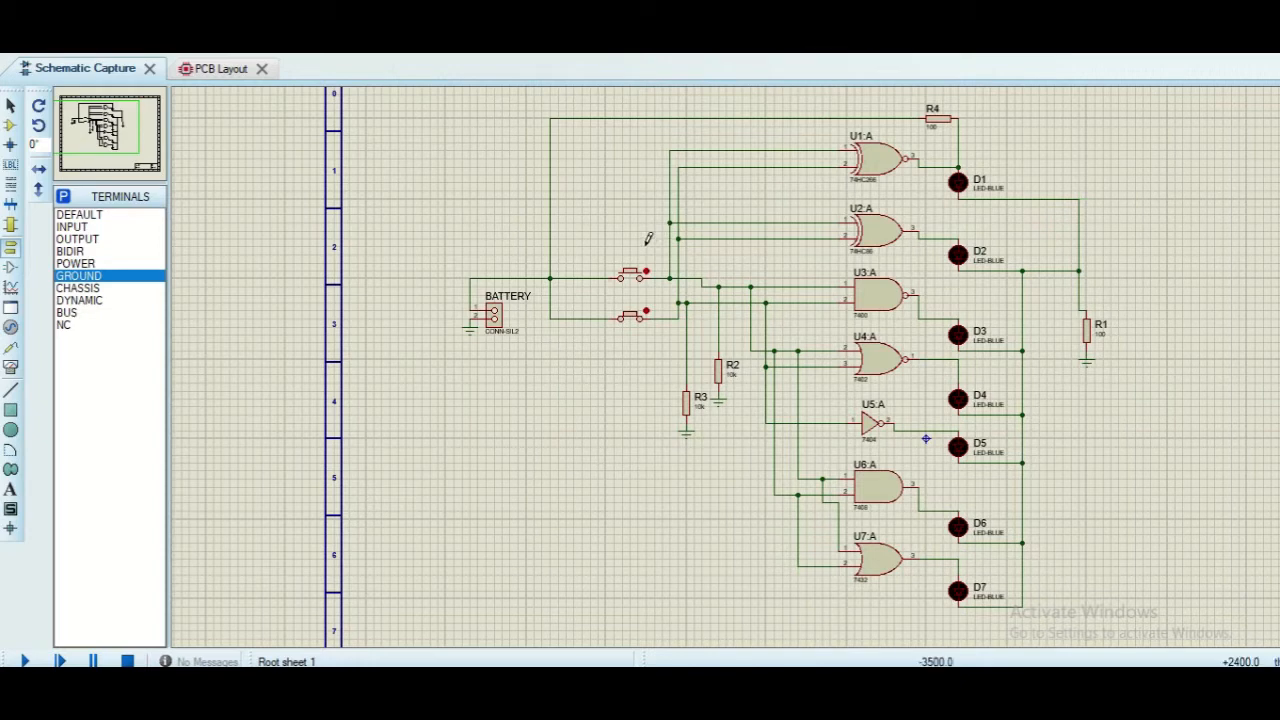
Replace the two push buttons with two CONN-SIL2 connectors, one above the other
left_click(10, 125)
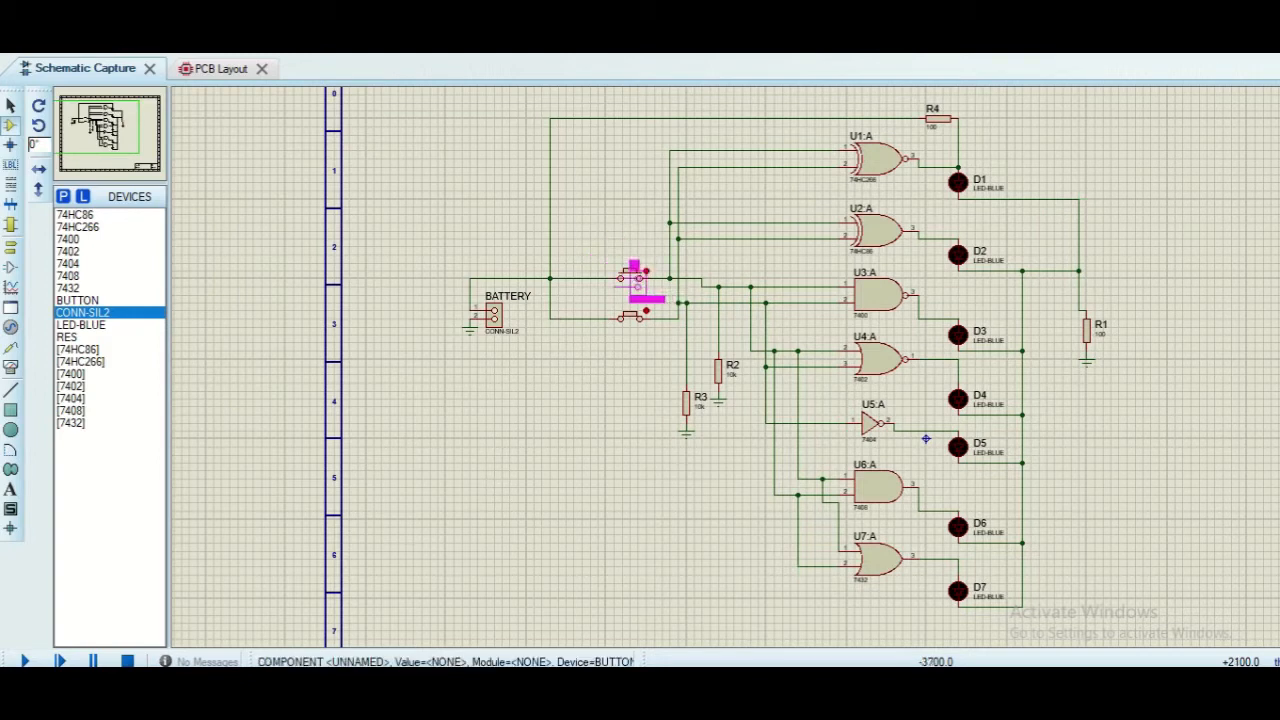
left_click(630, 282)
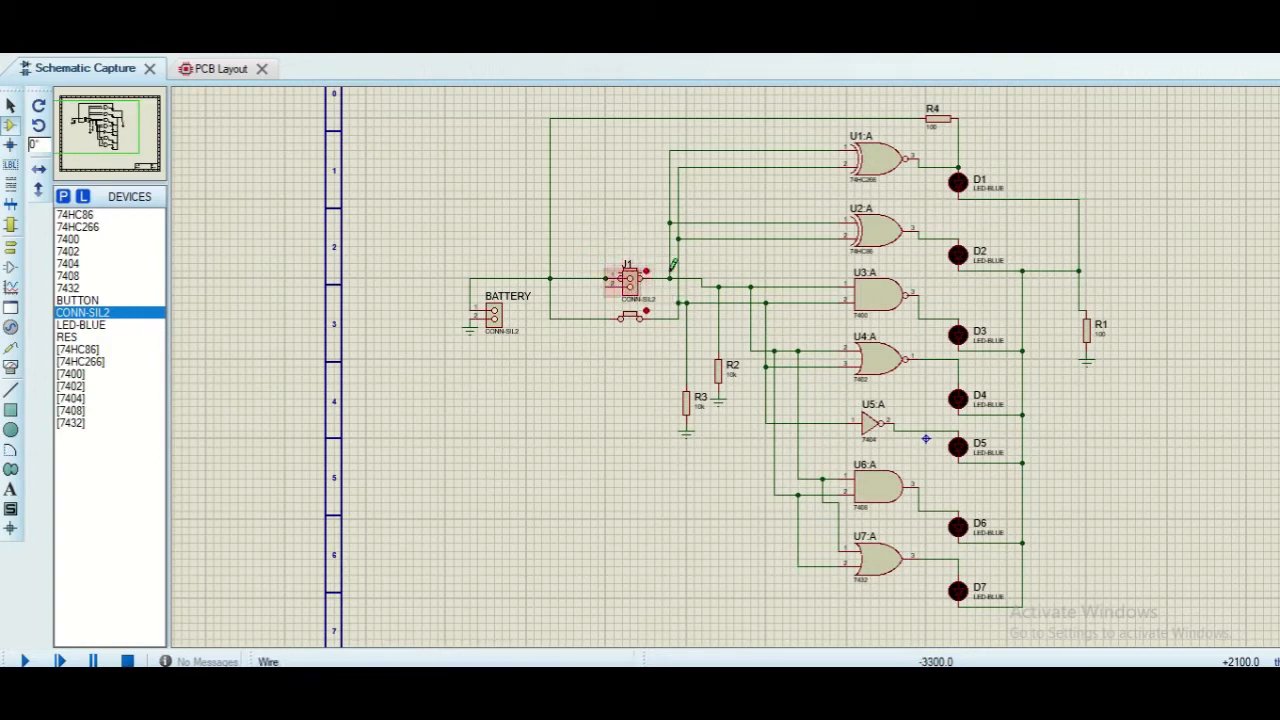
key("ctrl+z")
left_click_drag(655, 239, 578, 359)
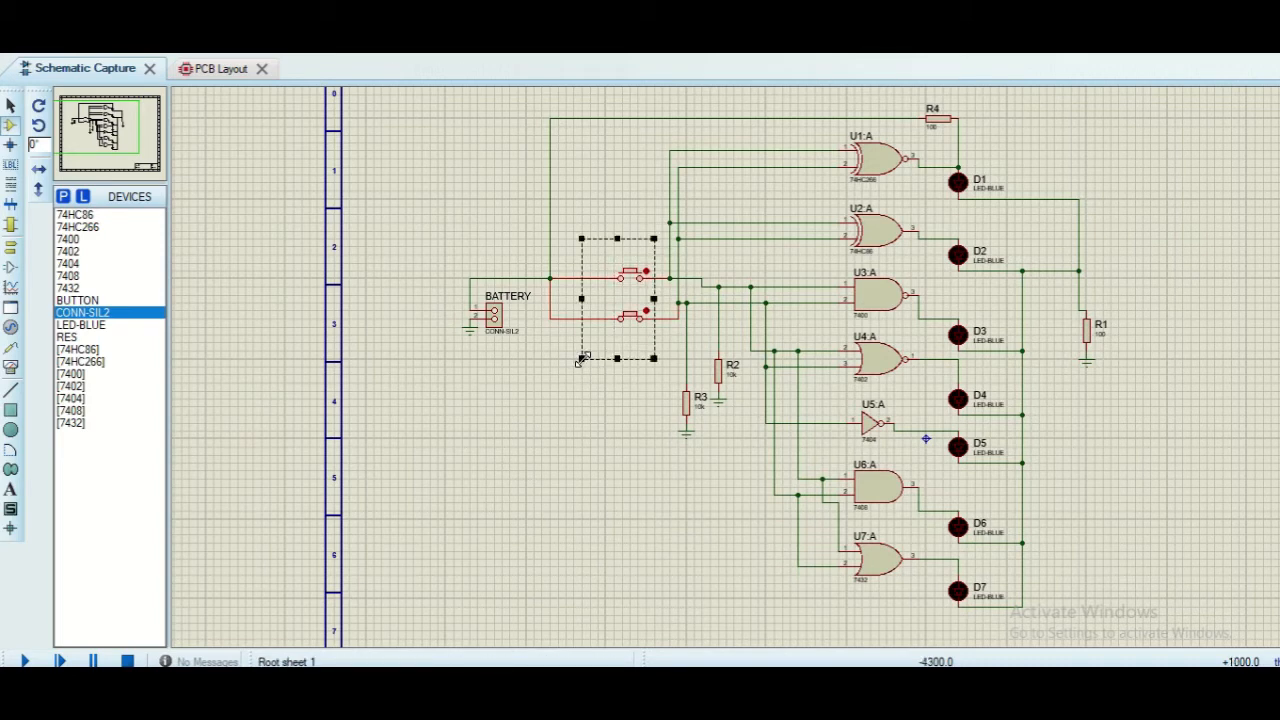
key("Delete")
left_click(620, 282)
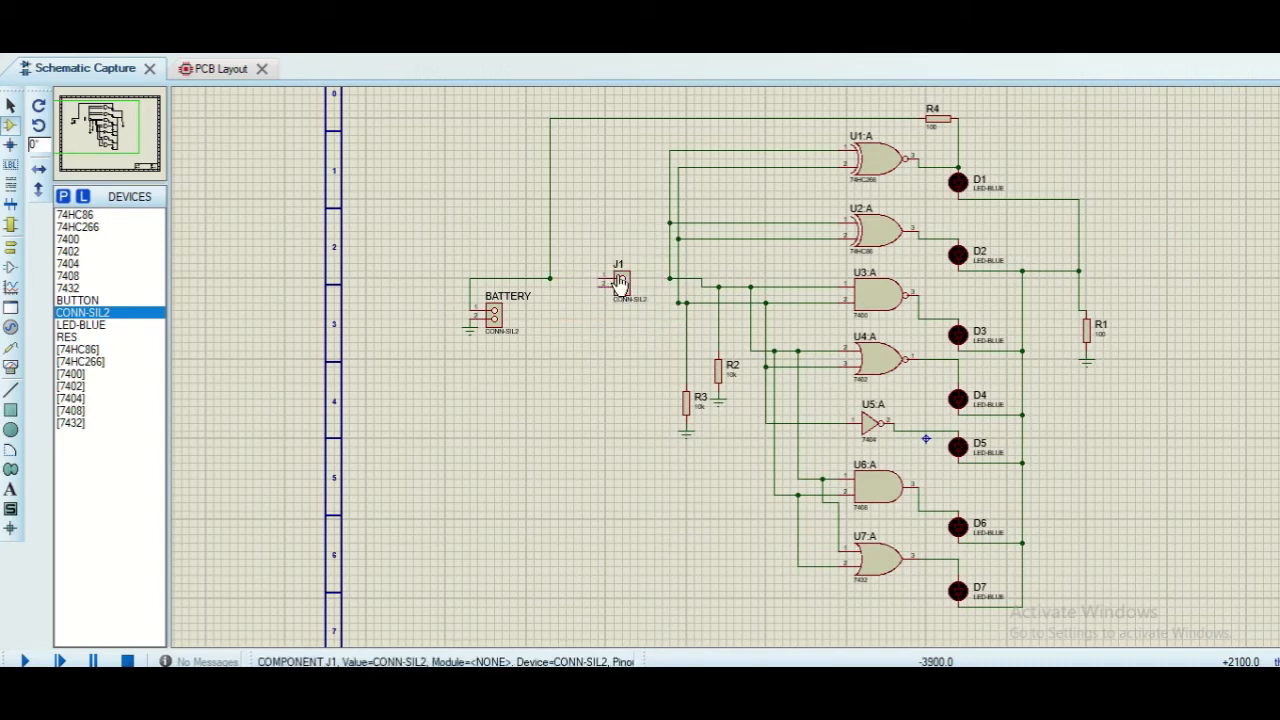
left_click(620, 338)
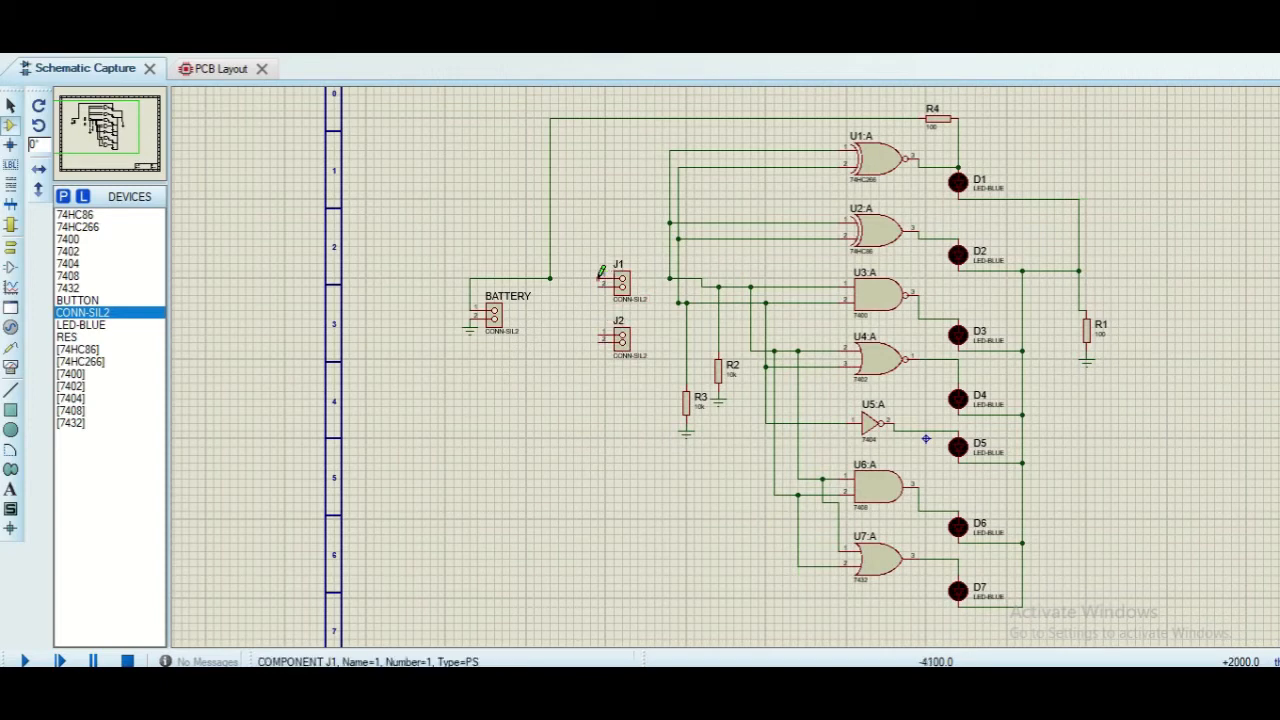
Wire pin 1 of both new connectors to the battery line and each pin 2 to its gate input line
left_click(550, 278)
left_click(598, 280)
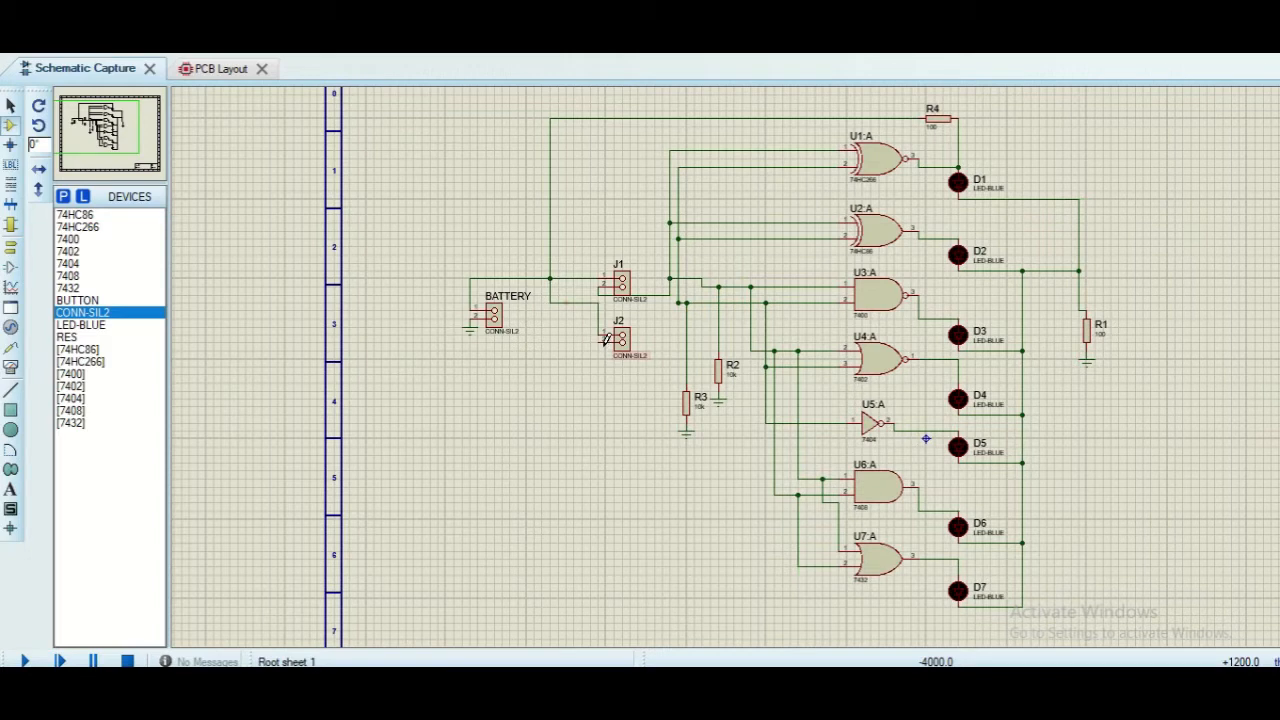
left_click(681, 301)
Rename the upper input connector BUTTON 1 and the lower one BUTTON 2
double_click(620, 266)
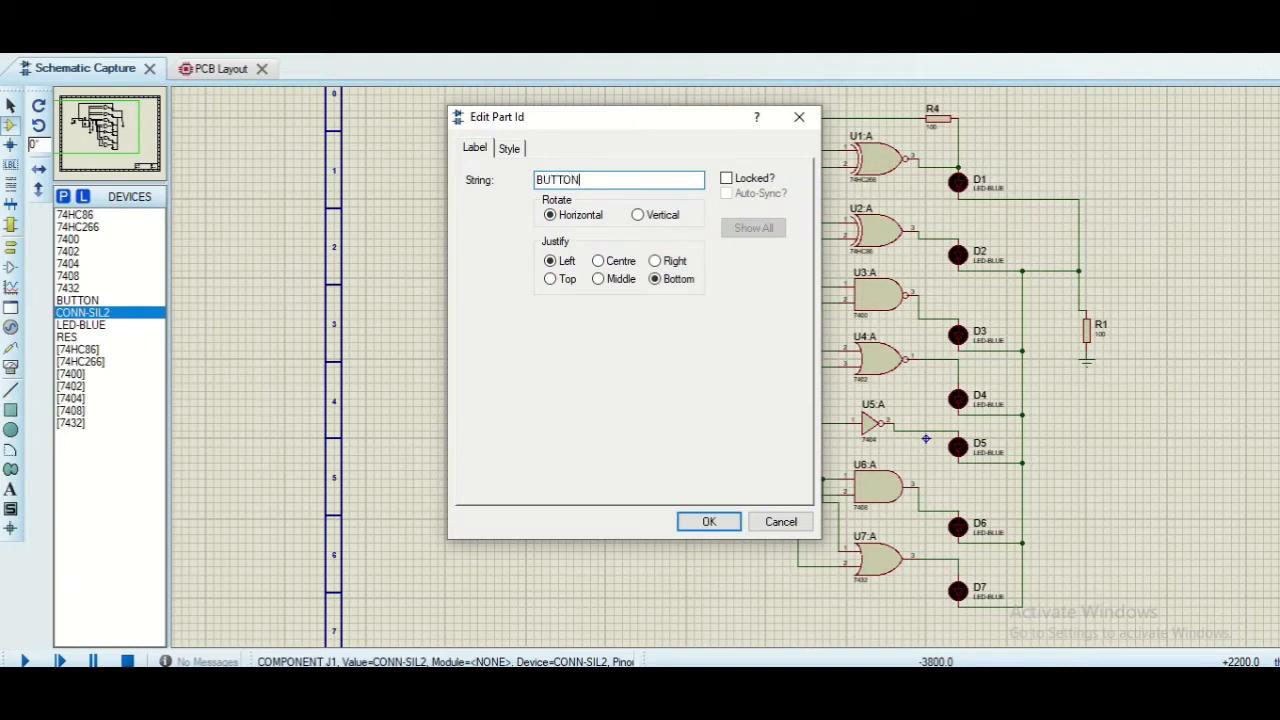
key("Return")
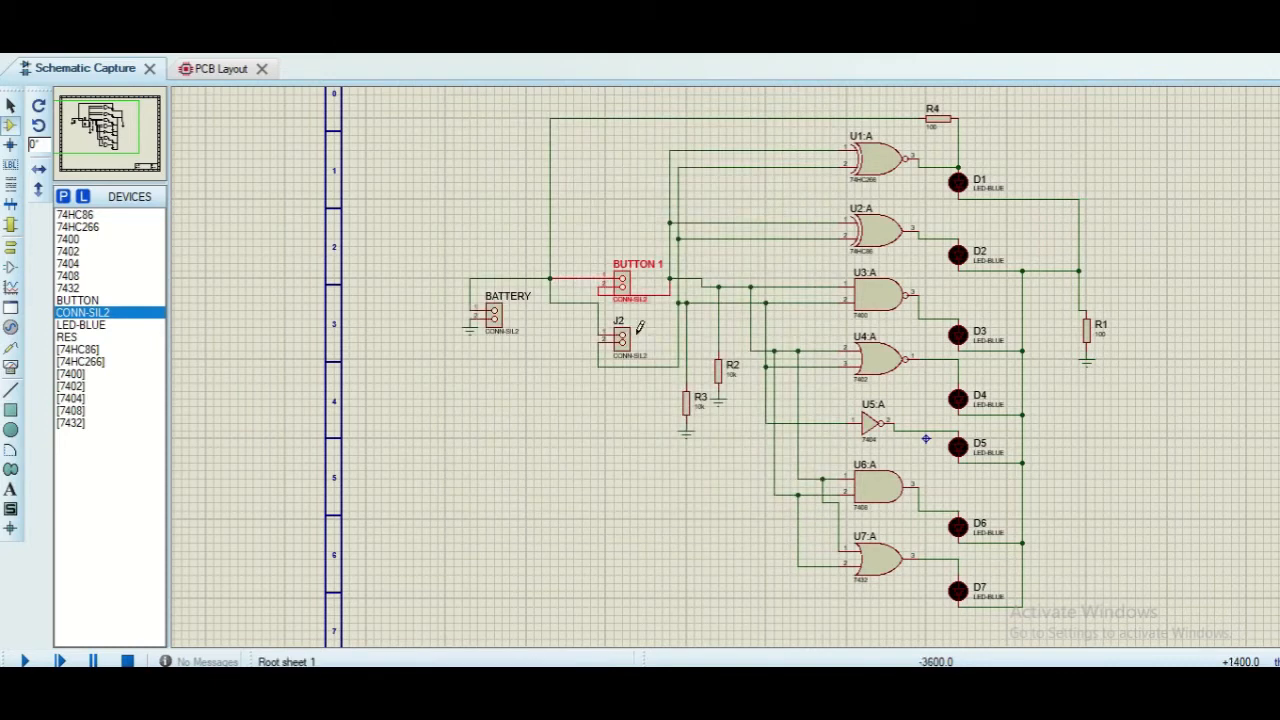
double_click(616, 330)
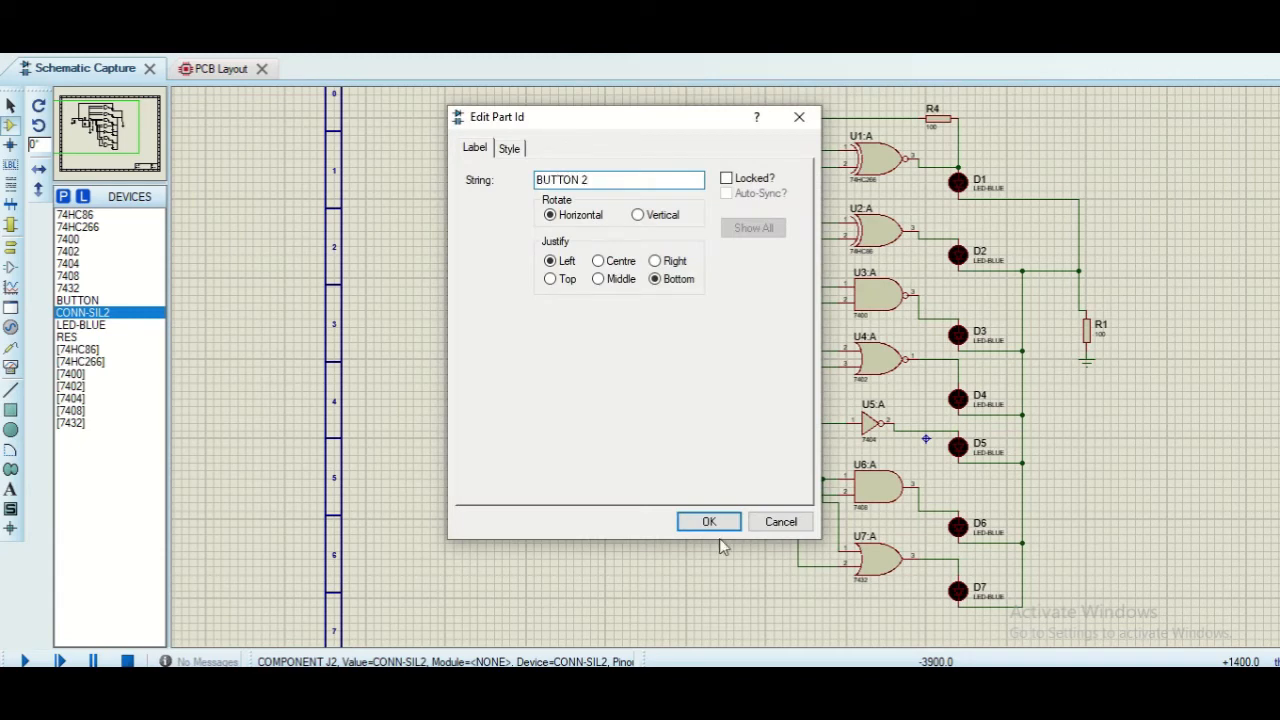
left_click(708, 520)
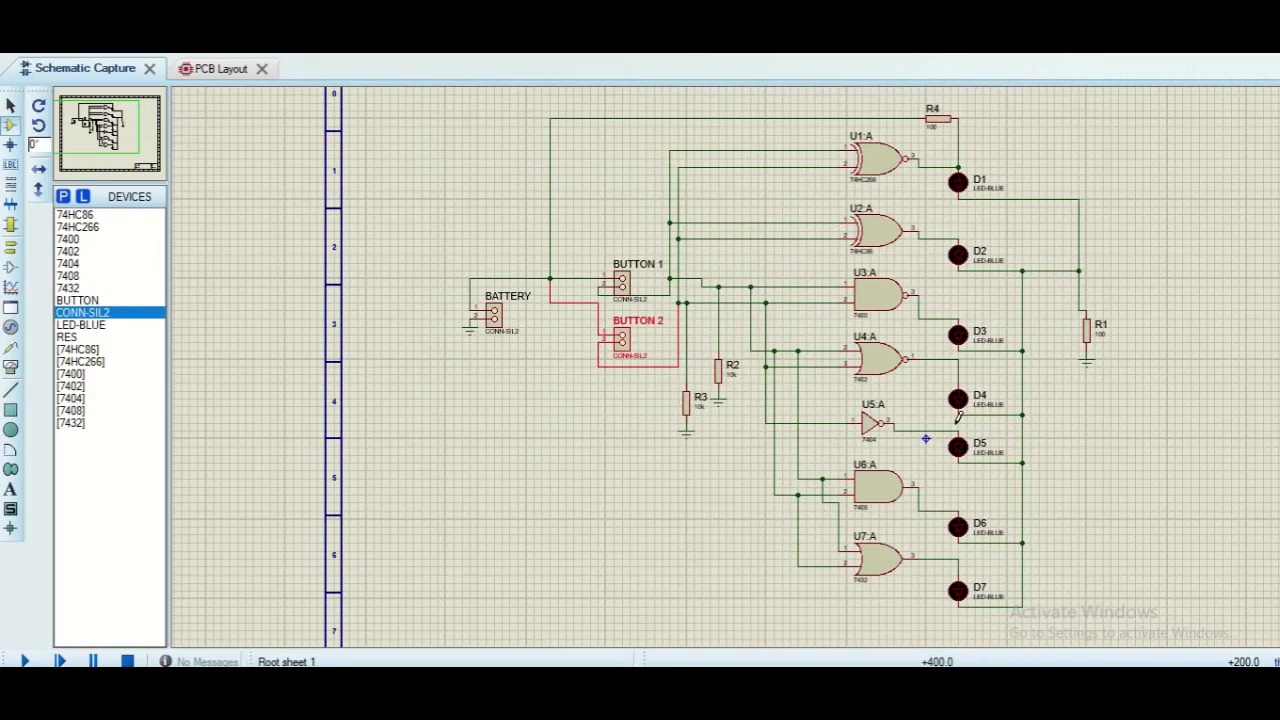
Delete LED D1 at the output of the XNOR gate
left_click(965, 195)
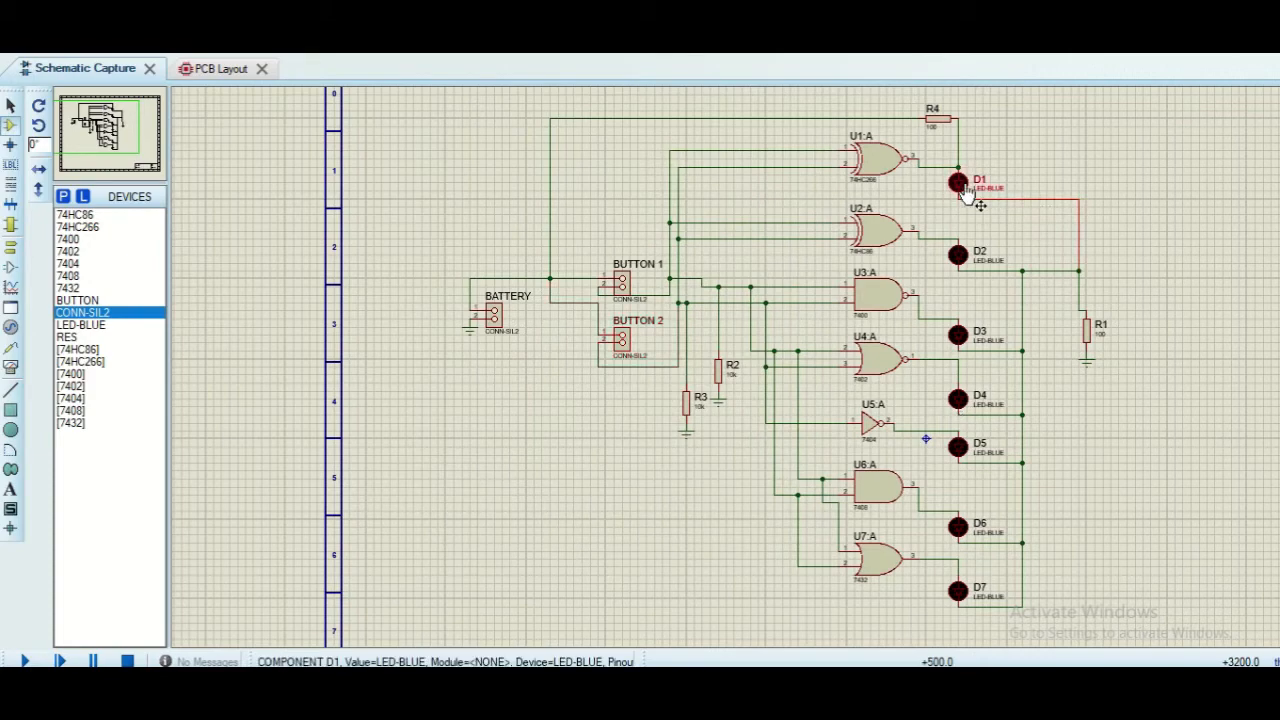
key("Delete")
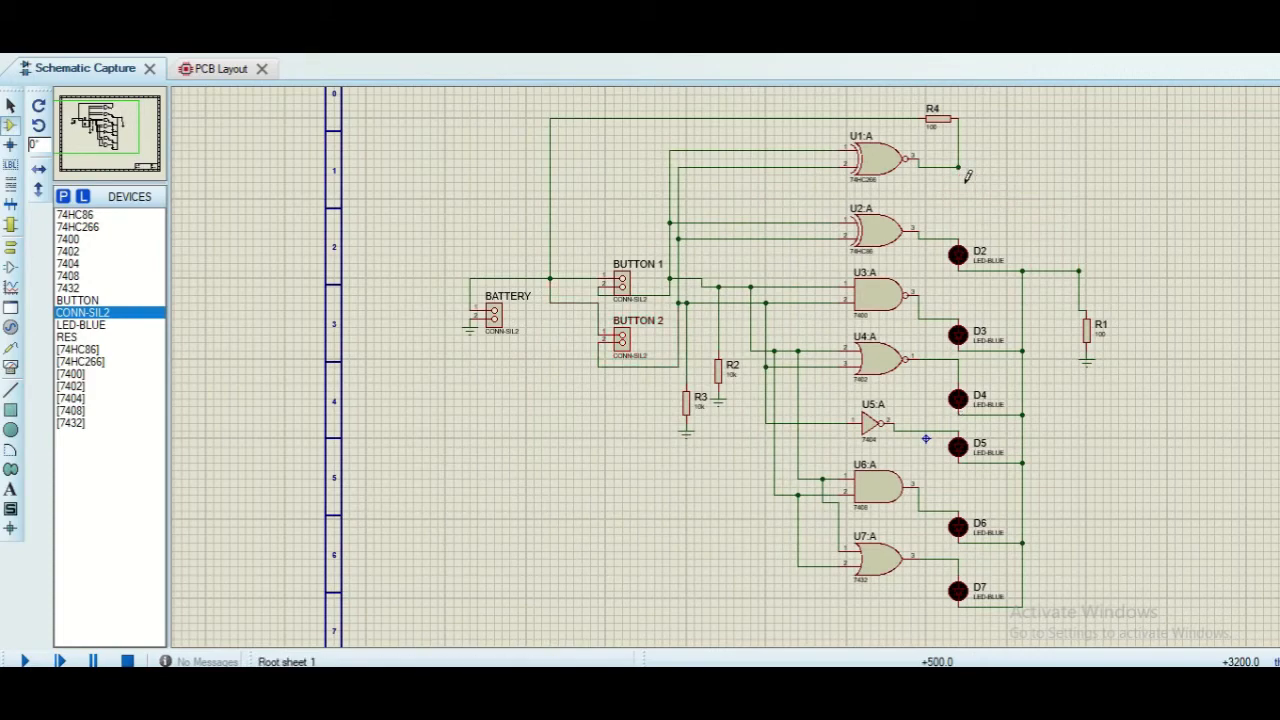
Search the device library for led BLUE and examine the previews of the matching parts for a PCB package
left_click(64, 196)
type("led BLUE")
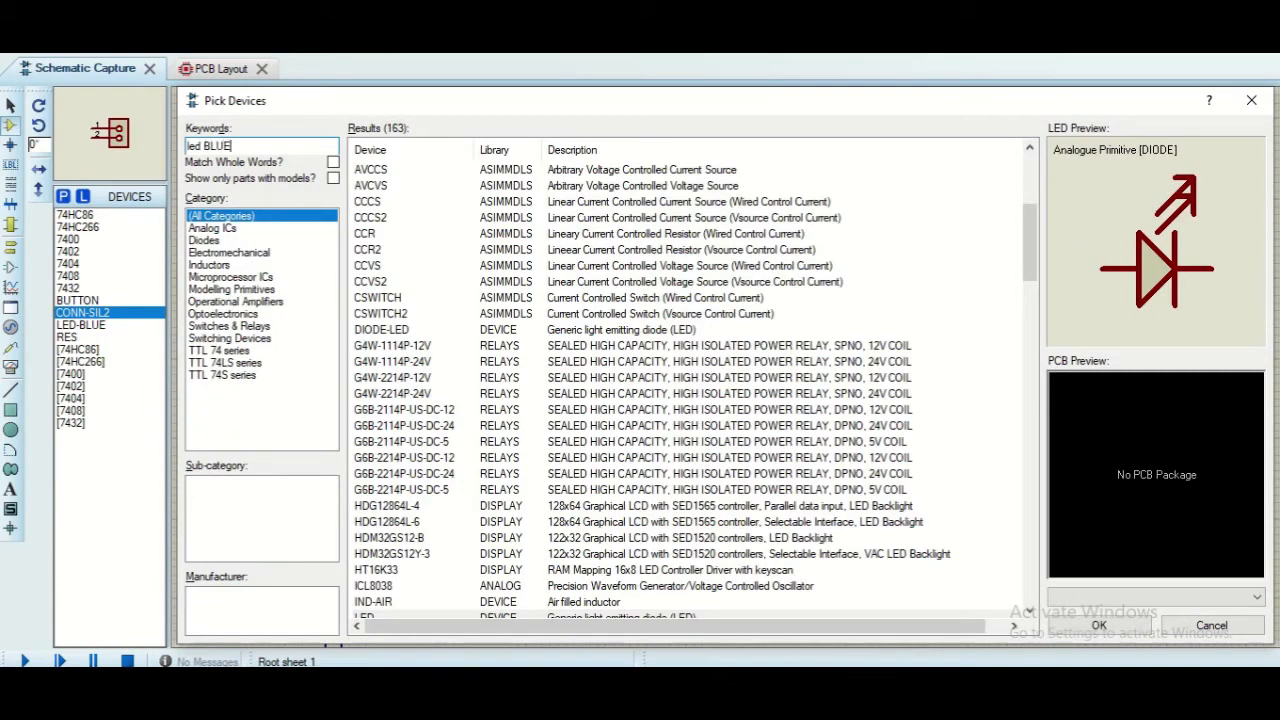
left_click(453, 185)
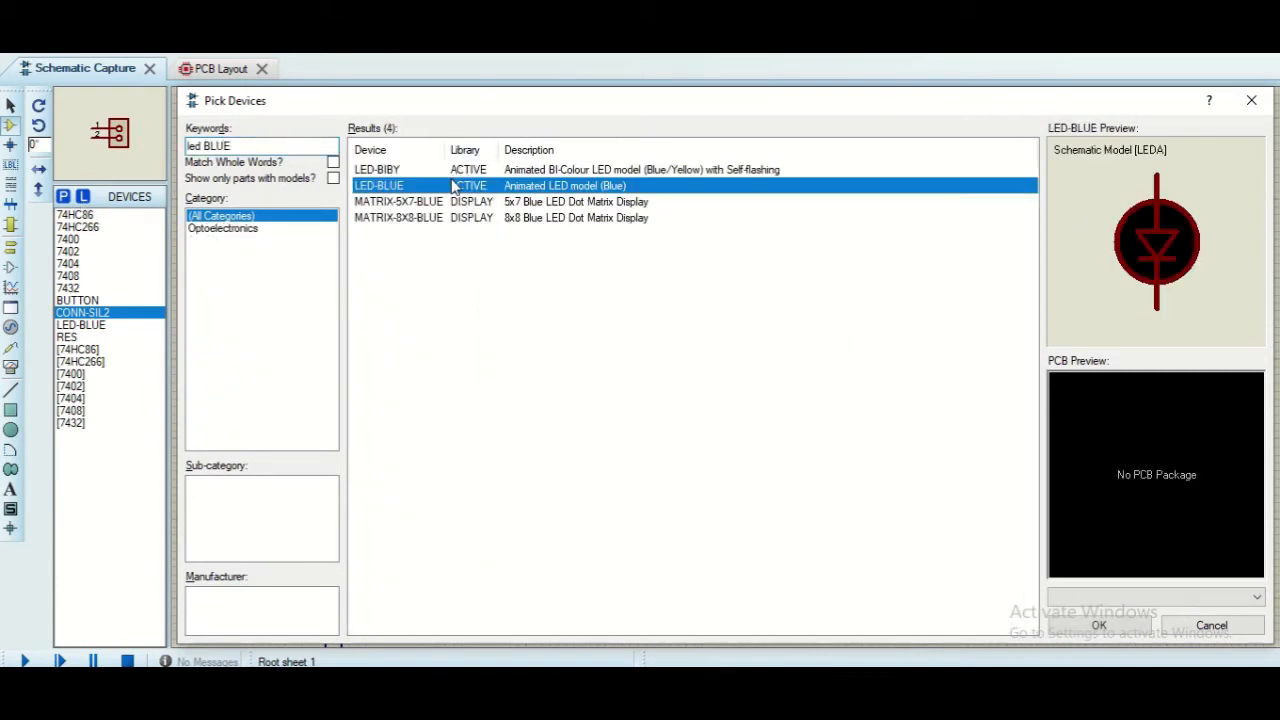
left_click(626, 169)
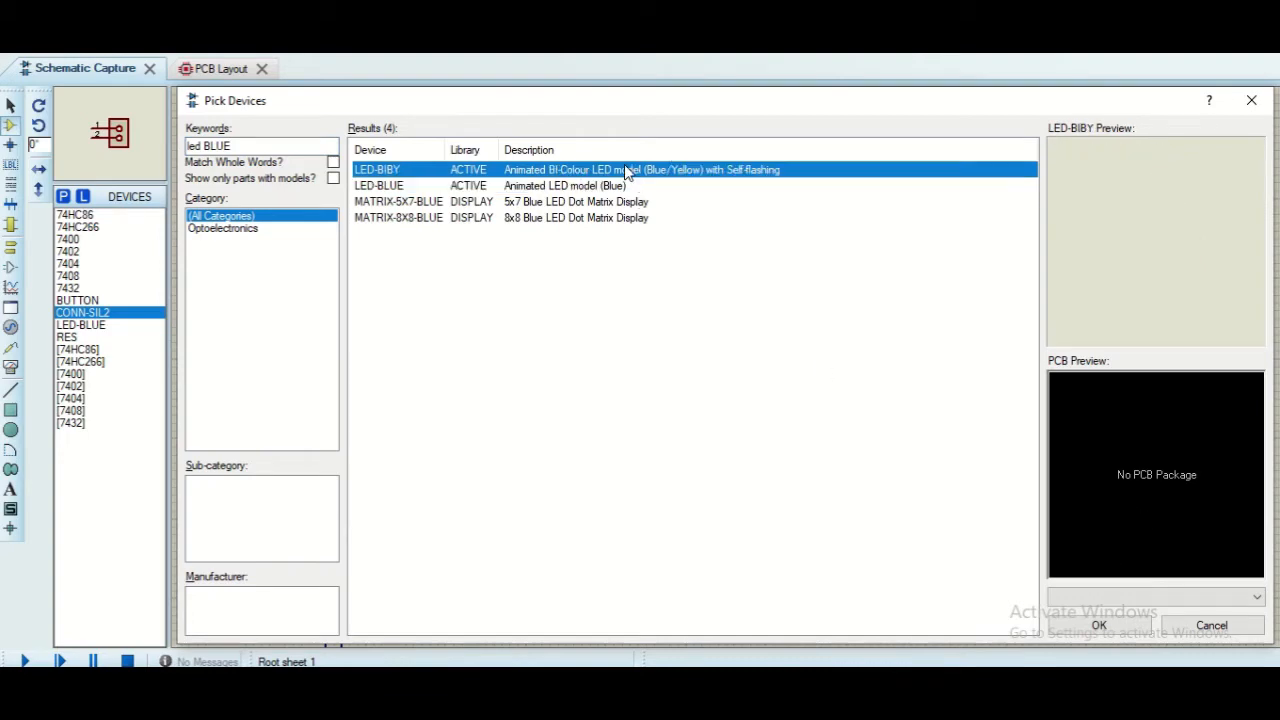
left_click(601, 203)
left_click(604, 218)
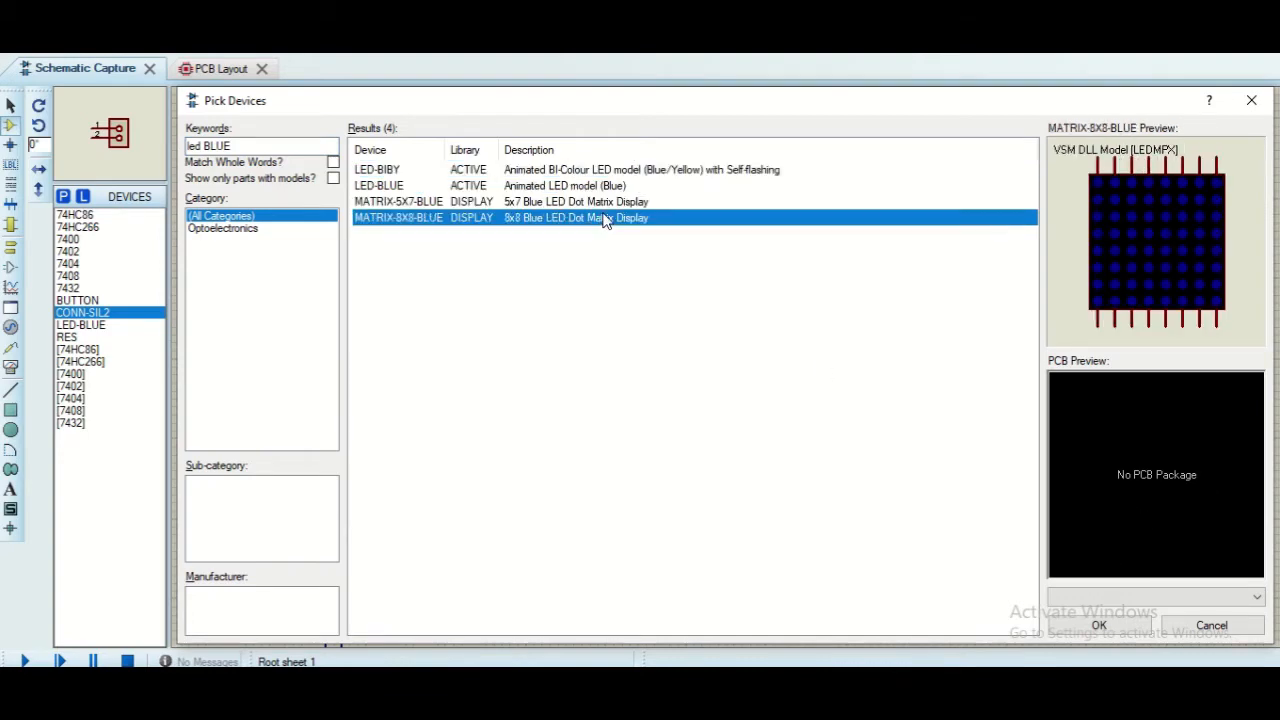
left_click(1251, 100)
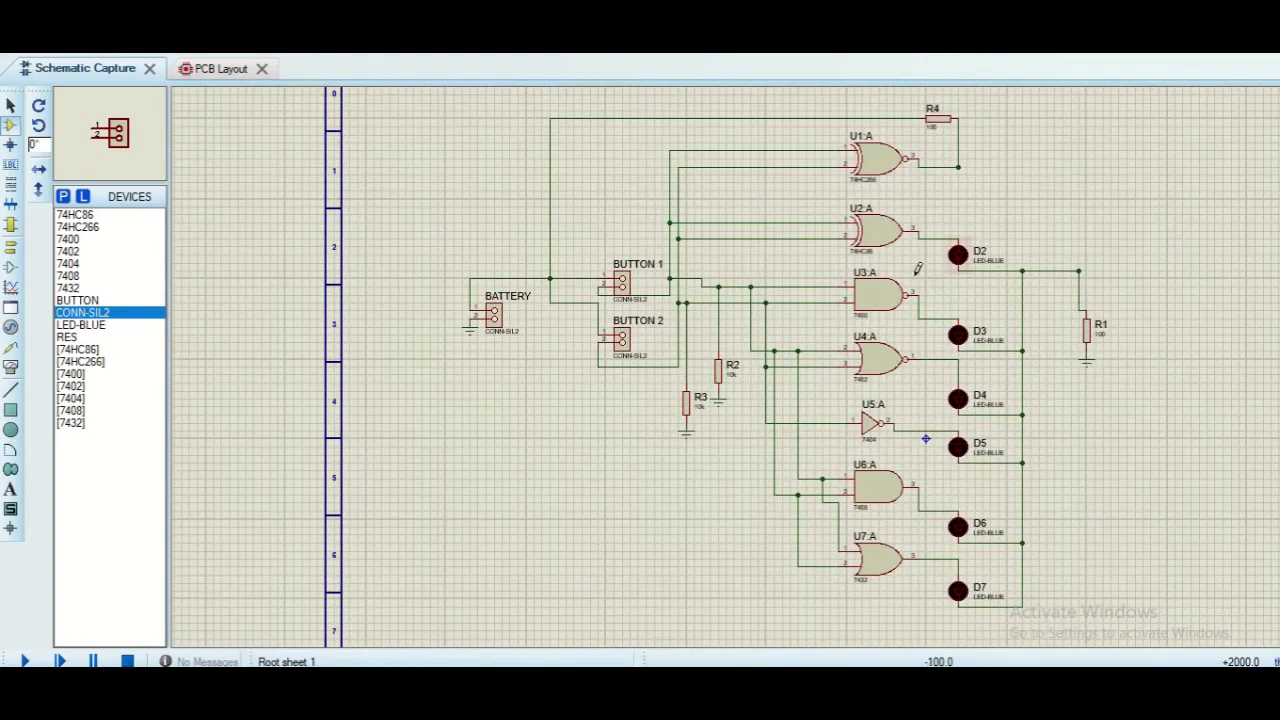
Place a CONN-SIL2 connector at the XNOR gate's output and wire its pin 2 to the line feeding R1
left_click(1048, 203)
left_click(980, 170)
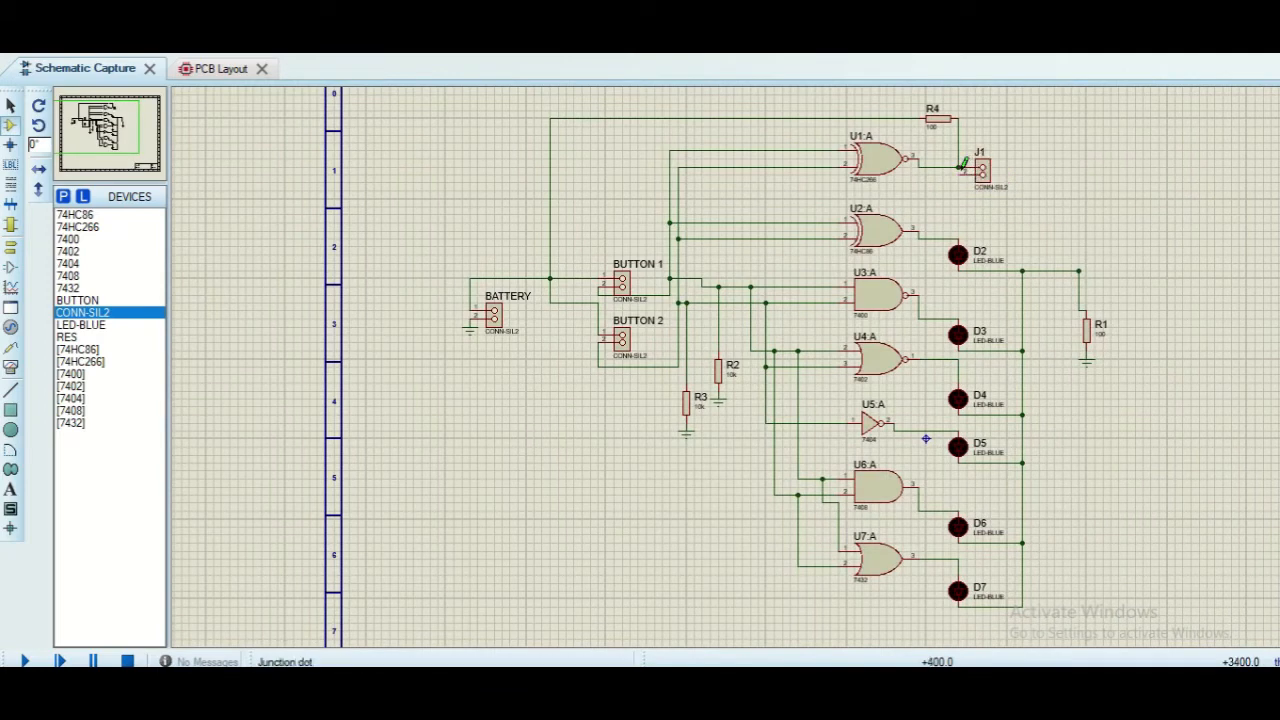
left_click(959, 175)
left_click(1079, 270)
Replace LED D2 with a CONN-SIL2 connector wired to the XOR gate's output and the common LED line
right_click(963, 266)
right_click(963, 266)
left_click(973, 268)
left_click(973, 268)
left_click(951, 264)
left_click(918, 231)
left_click(951, 271)
left_click(1022, 287)
Replace LED D3 with a CONN-SIL2 connector wired to the NAND gate's output and the common LED line
right_click(962, 336)
right_click(962, 336)
left_click(970, 339)
left_click(970, 339)
left_click(951, 335)
left_click(918, 295)
left_click(951, 343)
left_click(1022, 310)
Replace LED D4 with a CONN-SIL2 connector wired to the NOR gate's output and the common LED line
right_click(960, 400)
right_click(960, 400)
left_click(970, 396)
left_click(970, 396)
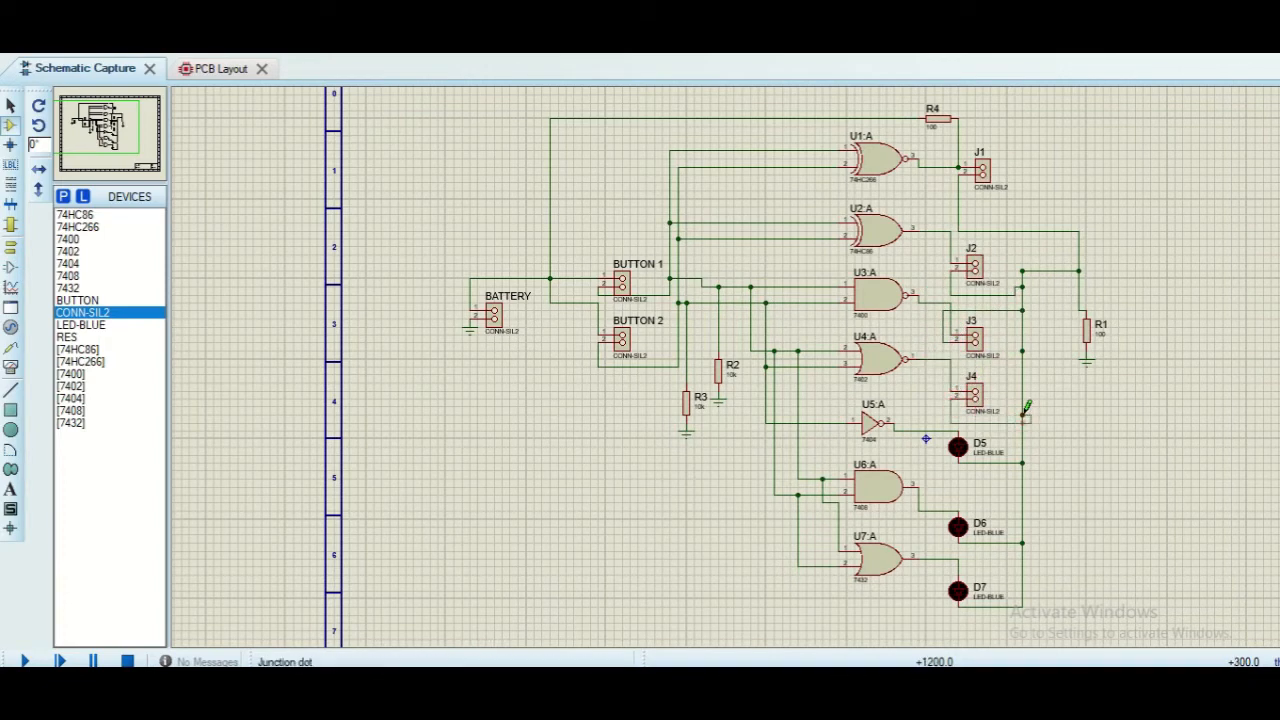
Replace LED D5 with a CONN-SIL2 connector wired to the NOT gate's output and the common LED line
right_click(958, 447)
right_click(958, 447)
left_click(966, 458)
left_click(966, 458)
left_click(1022, 479)
Replace LED D6 with a CONN-SIL2 connector wired to the AND gate's output and the common LED line
right_click(958, 528)
right_click(958, 528)
left_click(966, 522)
left_click(966, 522)
left_click(918, 487)
left_click(943, 519)
left_click(943, 527)
left_click(1022, 556)
Replace LED D7 with a CONN-SIL2 connector wired to the OR gate's output and the common LED line
right_click(958, 590)
right_click(958, 590)
left_click(966, 587)
left_click(966, 587)
left_click(955, 586)
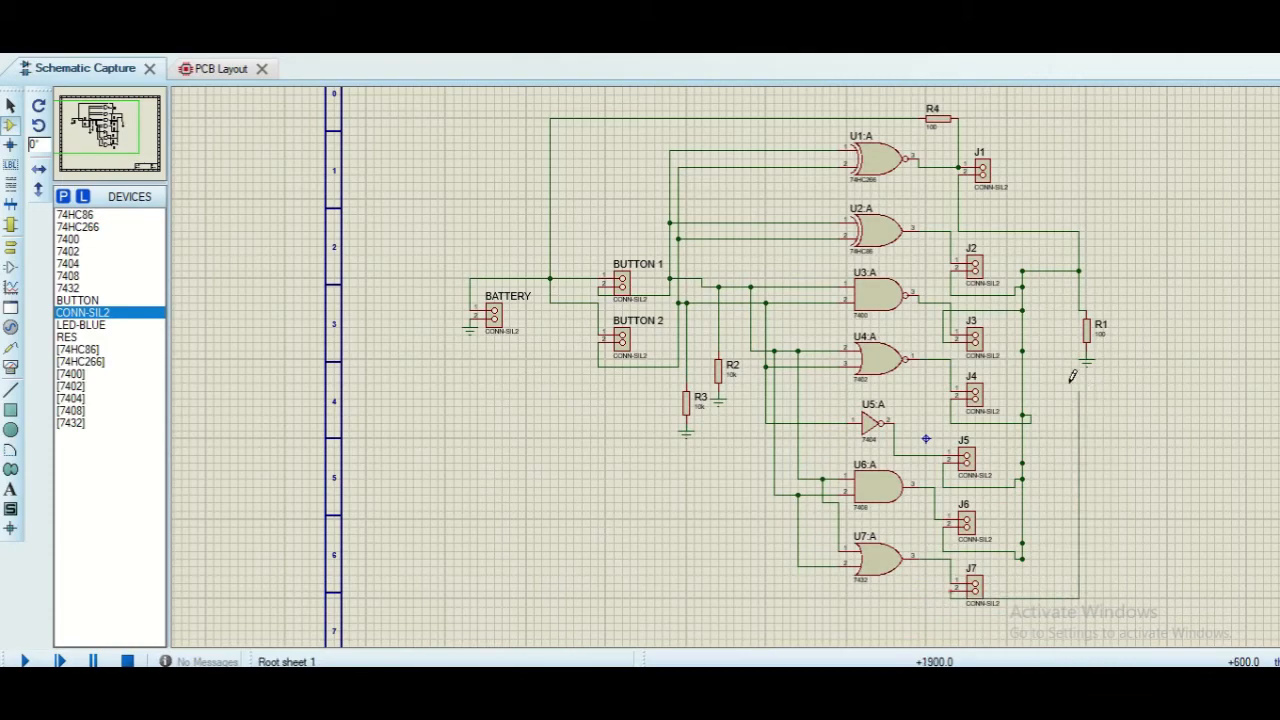
Rename the 74HC266 gate XNOR and its output connector XNOR LED
double_click(980, 158)
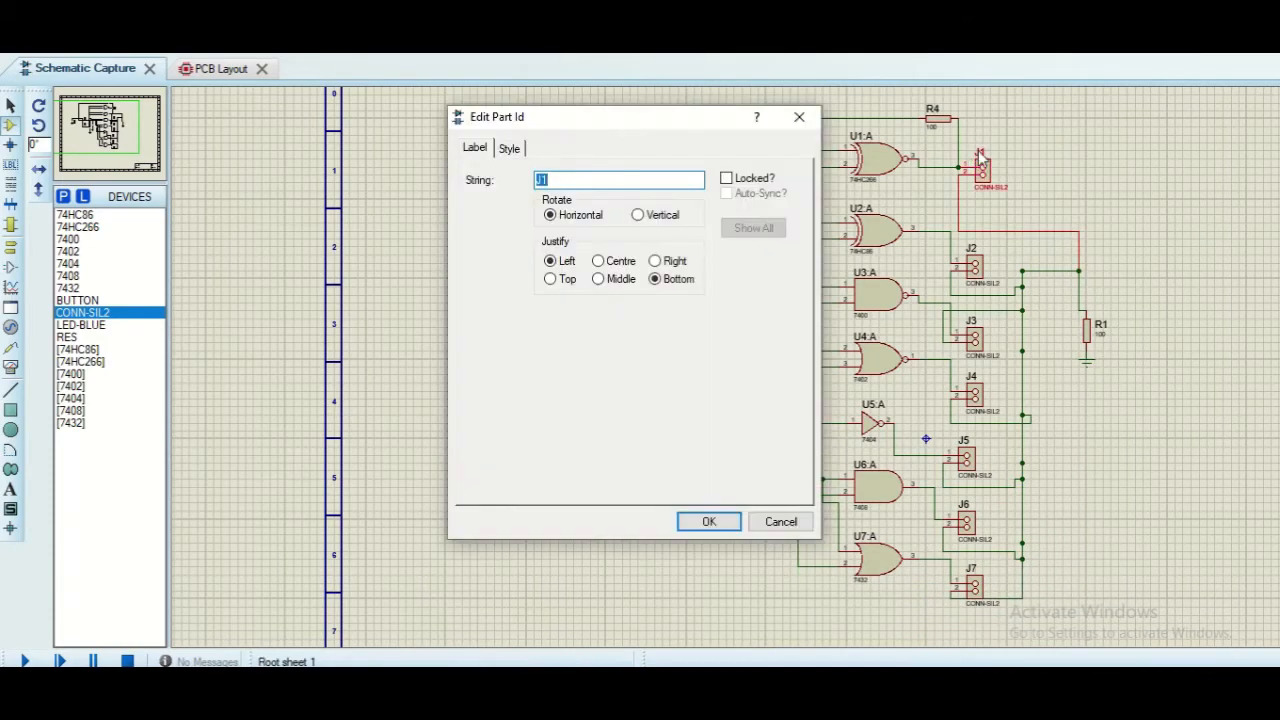
type("XNOR LED")
key("Return")
double_click(876, 158)
type("XNOR")
key("Return")
Rename the 74HC86 gate XOR and its output connector XOR LED
double_click(870, 218)
type("XOR")
key("Return")
double_click(978, 264)
type("XOR LED")
key("Return")
Rename the 7400 gate NAND and its output connector NAND LED
double_click(872, 285)
type("NAND")
key("Return")
double_click(972, 338)
type("NAND LED")
key("Return")
Rename the 7402 gate NOR and its output connector NOR LED
double_click(872, 350)
type("NOR")
key("Return")
double_click(972, 395)
type("NOR LED")
key("Return")
Rename the 7404 inverter NOT and its output connector NOT LED
double_click(872, 420)
type("NOT")
key("Return")
double_click(966, 458)
type("NOT LED")
key("Return")
Rename the 7408 gate AND and its output connector AND LED
double_click(872, 483)
type("AND")
key("Return")
double_click(966, 522)
type("AND LED")
key("Return")
Rename the 7432 gate OR and its output connector OR LED
double_click(870, 548)
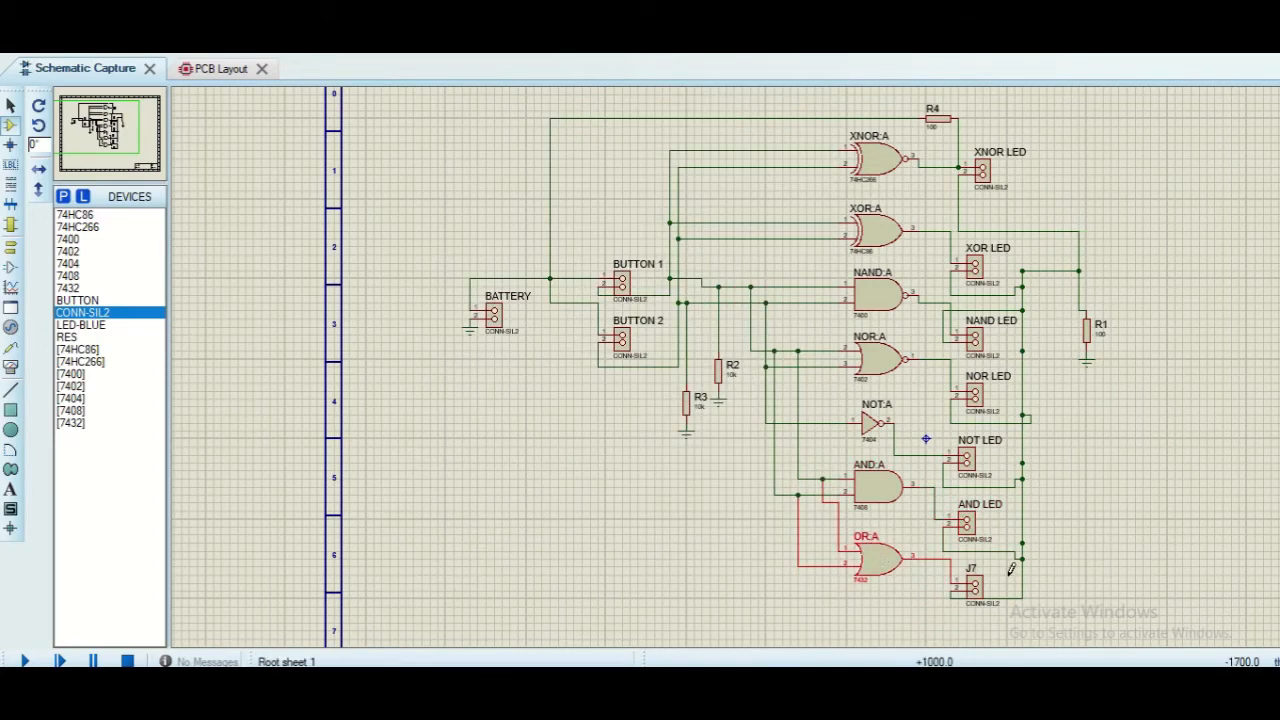
type("O")
type("OR LED")
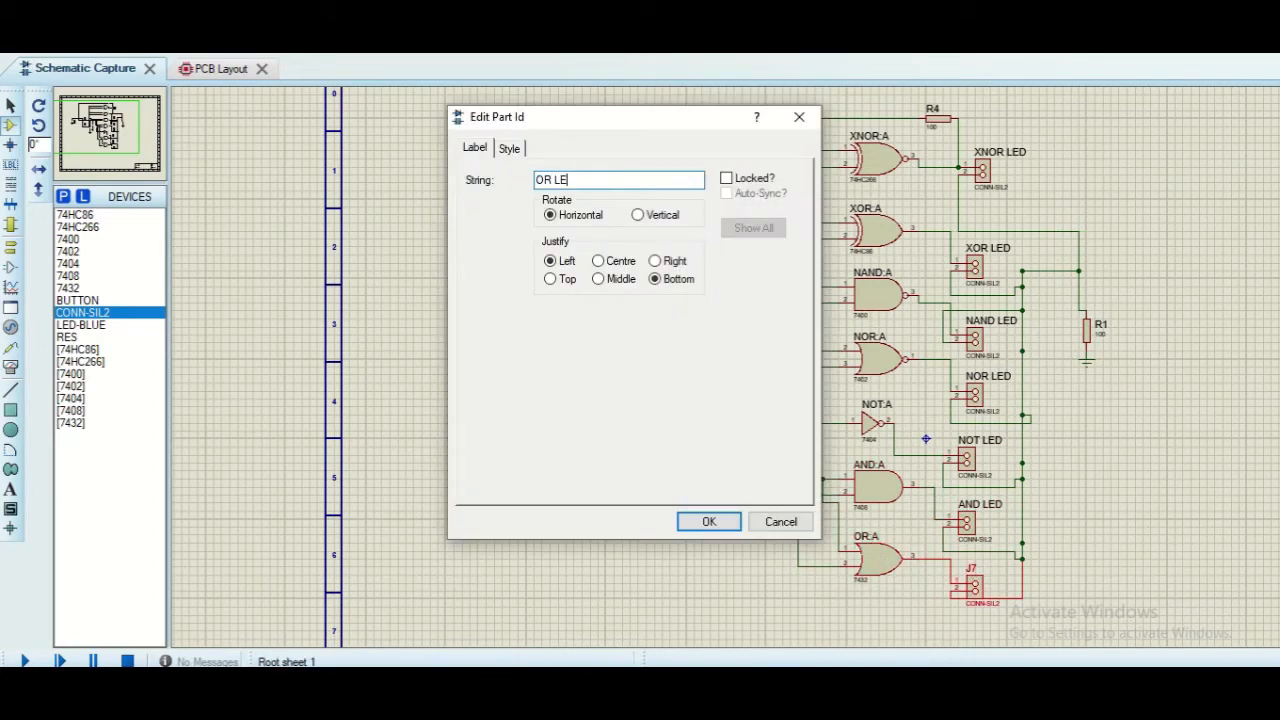
key("Return")
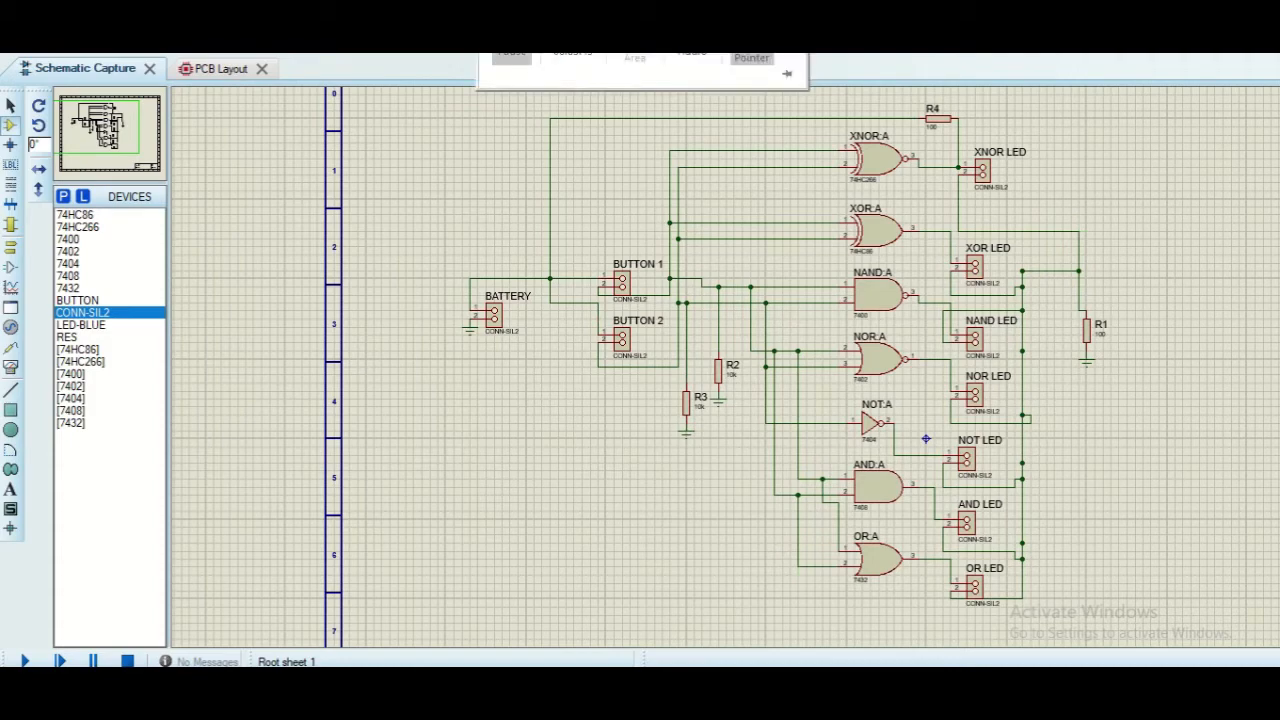
In the PCB layout, draw a rectangular board outline about 100 mm wide on the Board Edge layer
left_click(222, 70)
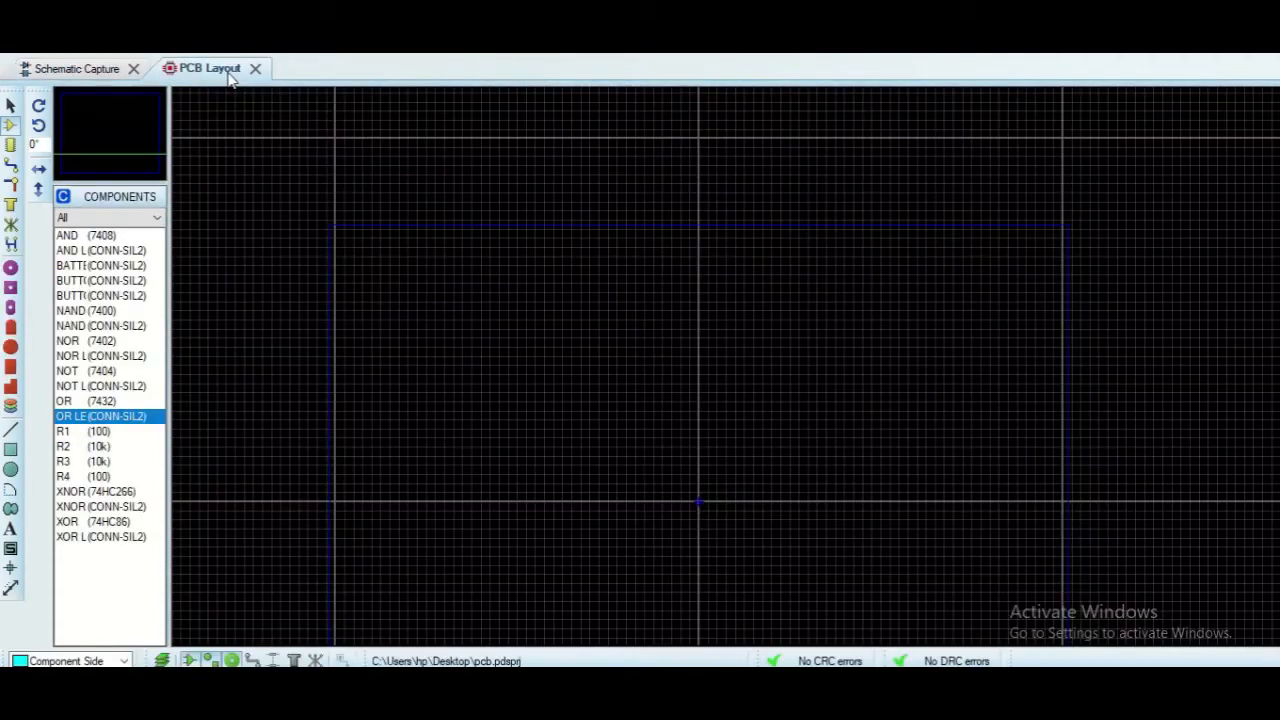
left_click(10, 449)
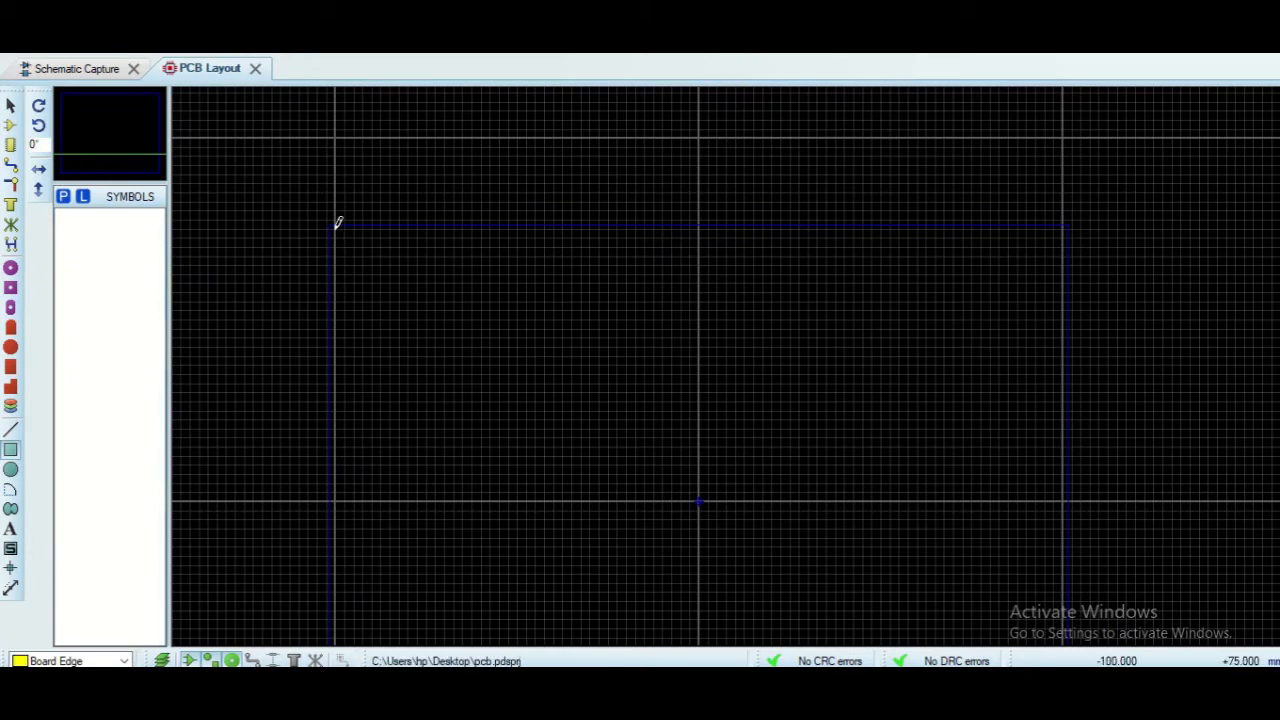
scroll(610, 185, "down", 2)
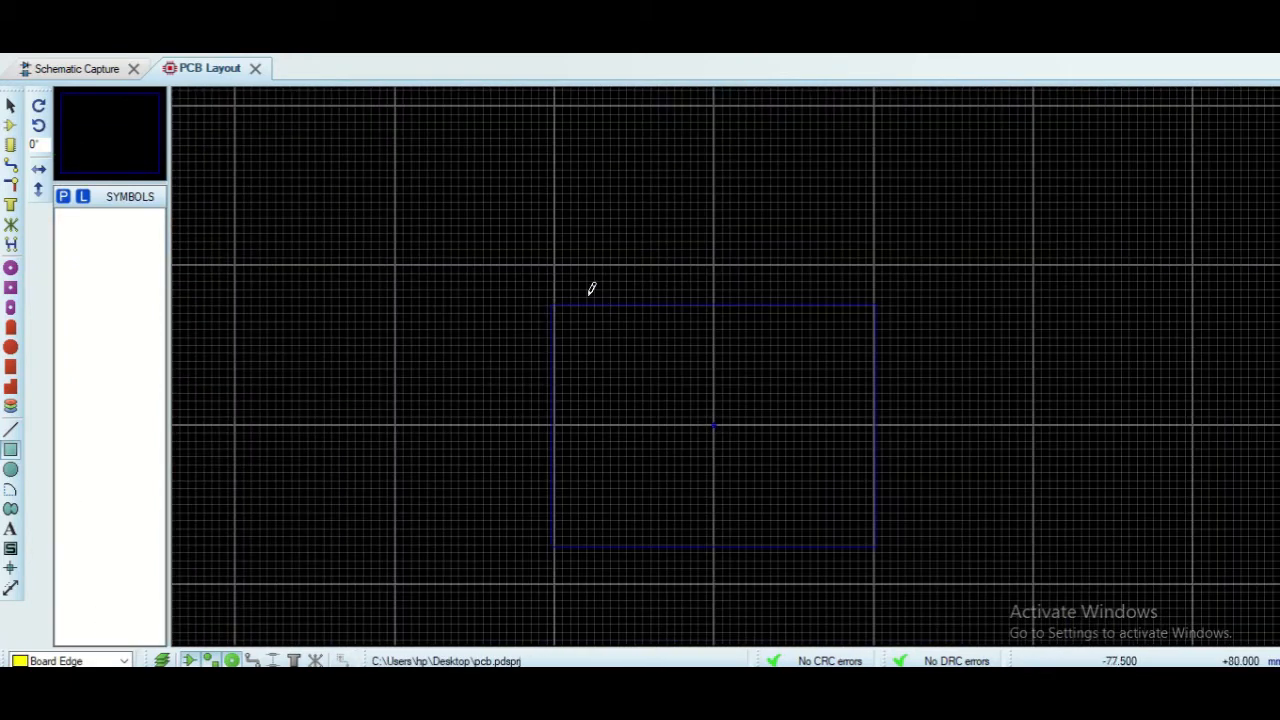
mouse_move(558, 258)
left_mouse_down()
mouse_move(820, 643)
mouse_move(716, 492)
left_mouse_up()
scroll(729, 359, "up", 3)
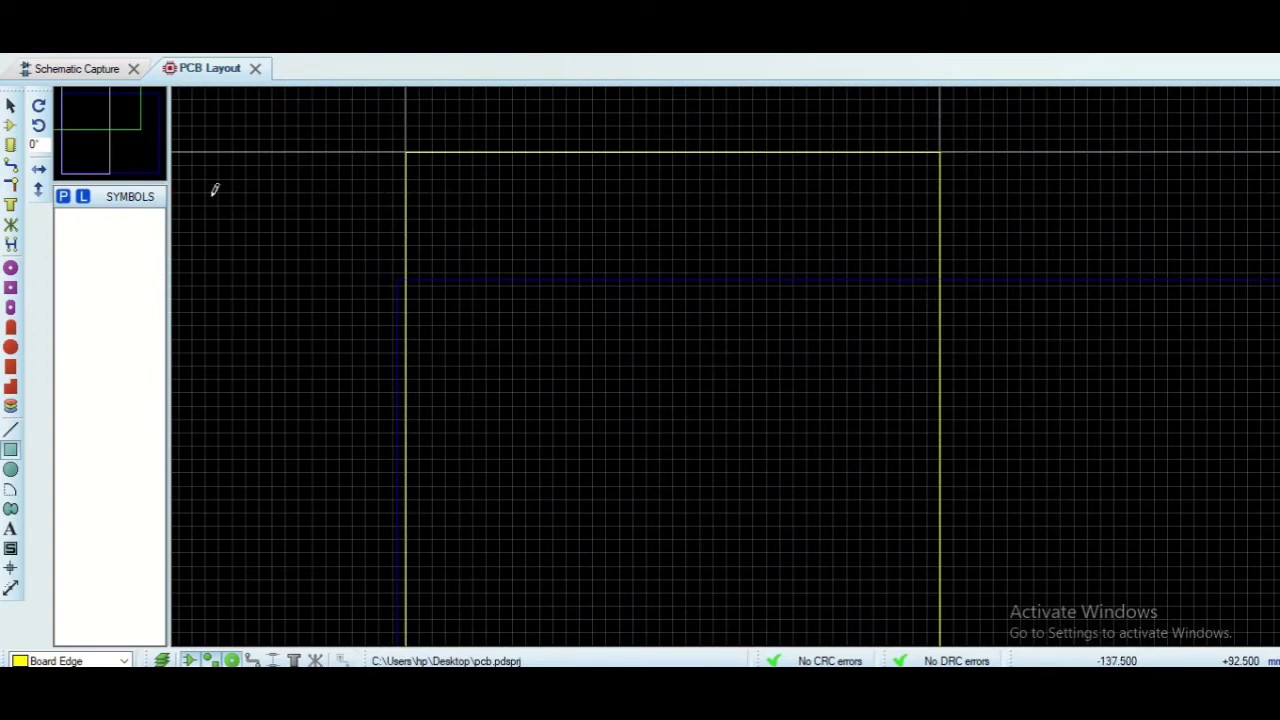
Place the AND (7408) IC near the board's upper left corner and the AND LED connector to its right
left_click(10, 125)
left_click(80, 236)
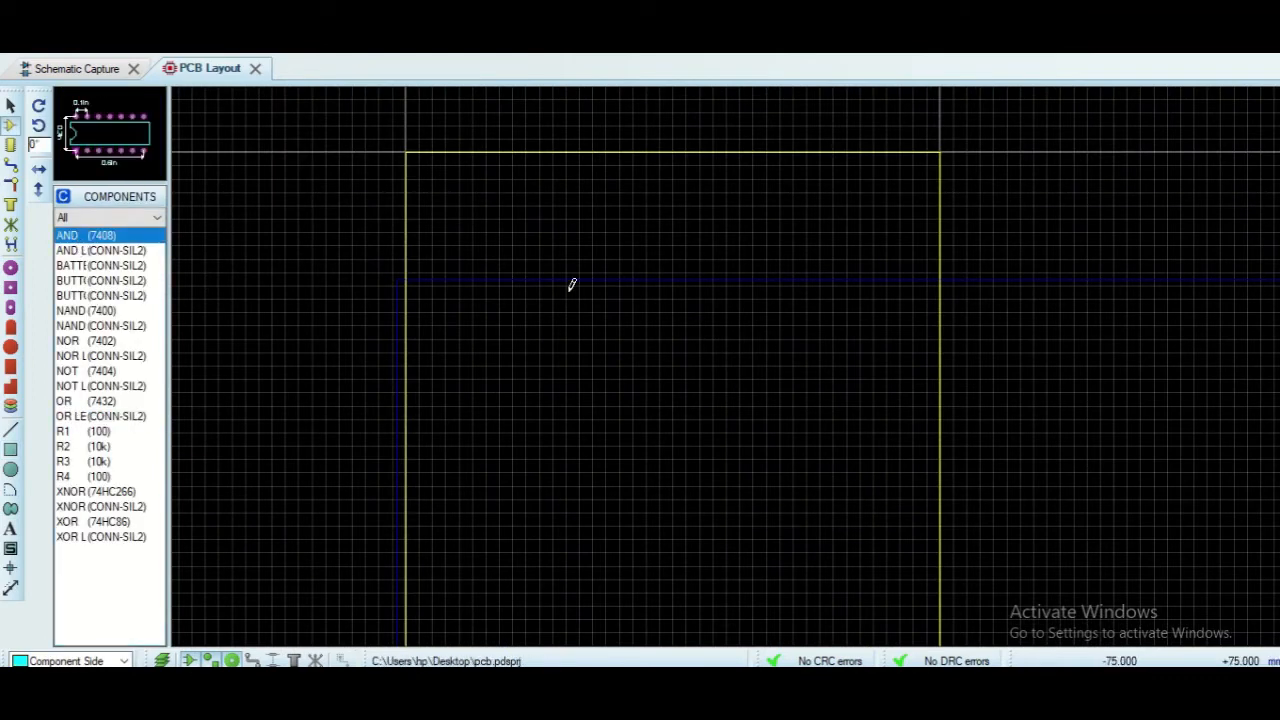
left_click(521, 257)
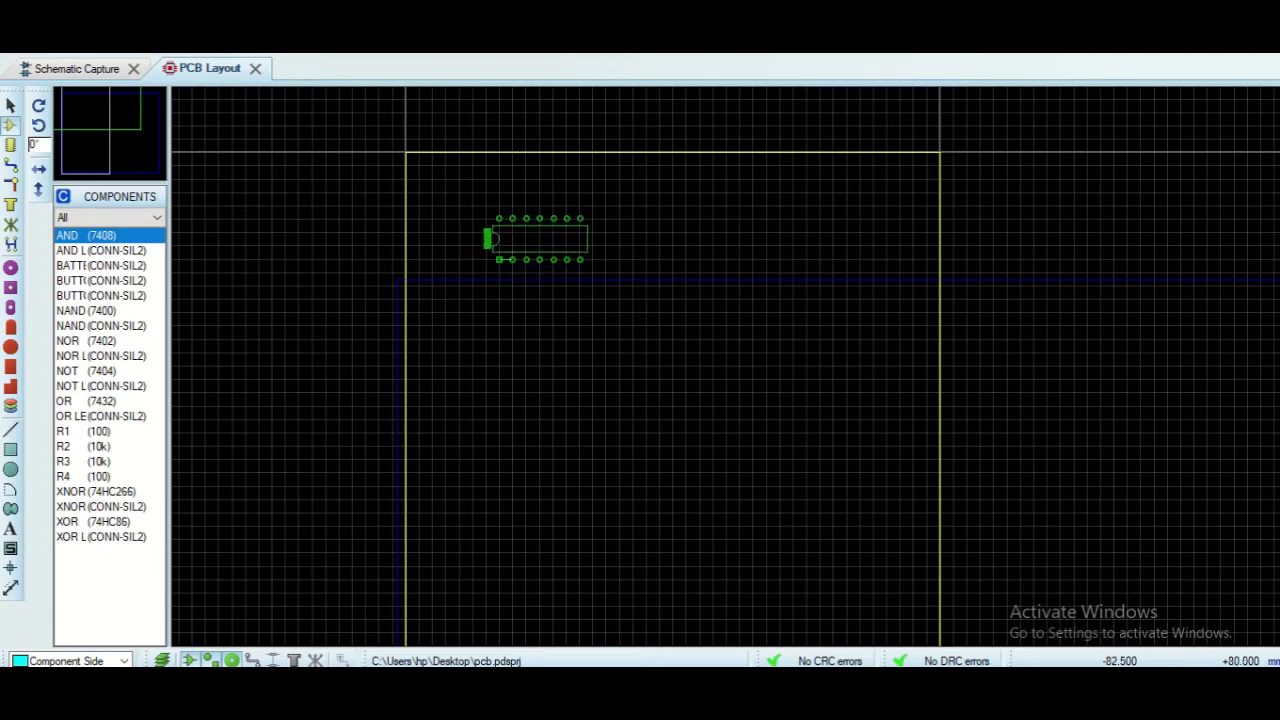
left_click(486, 252)
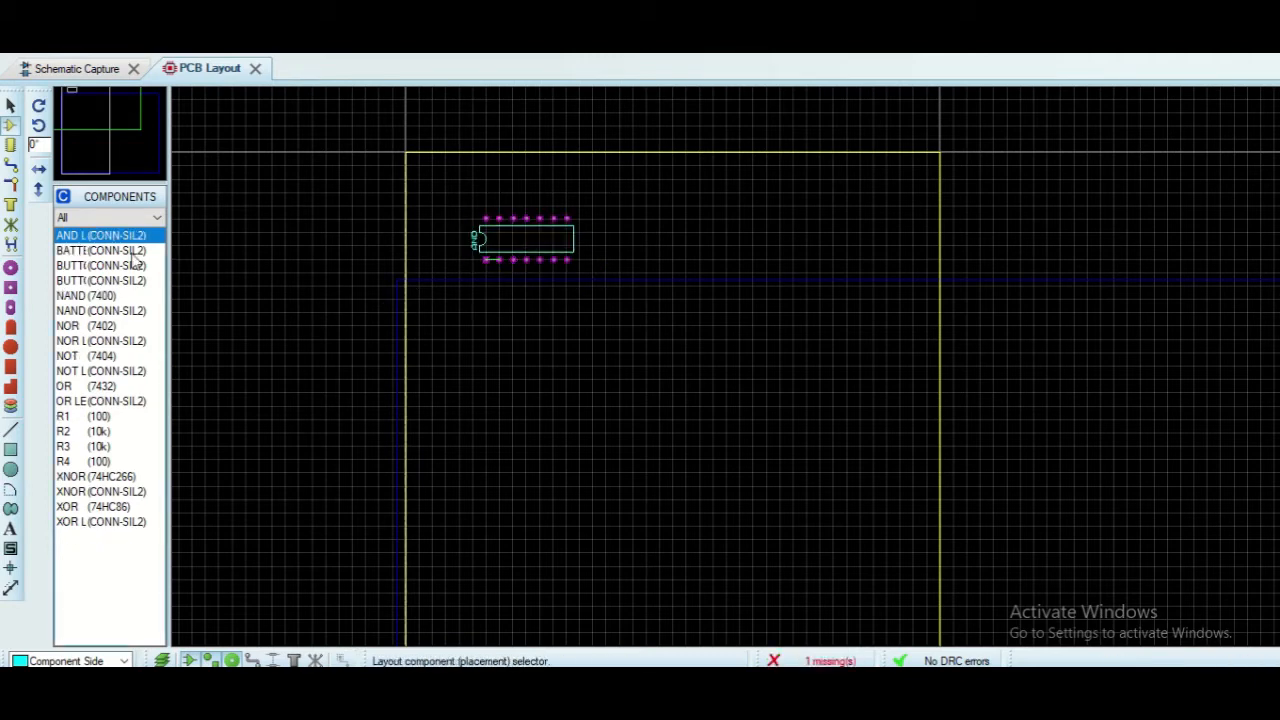
left_click(634, 232)
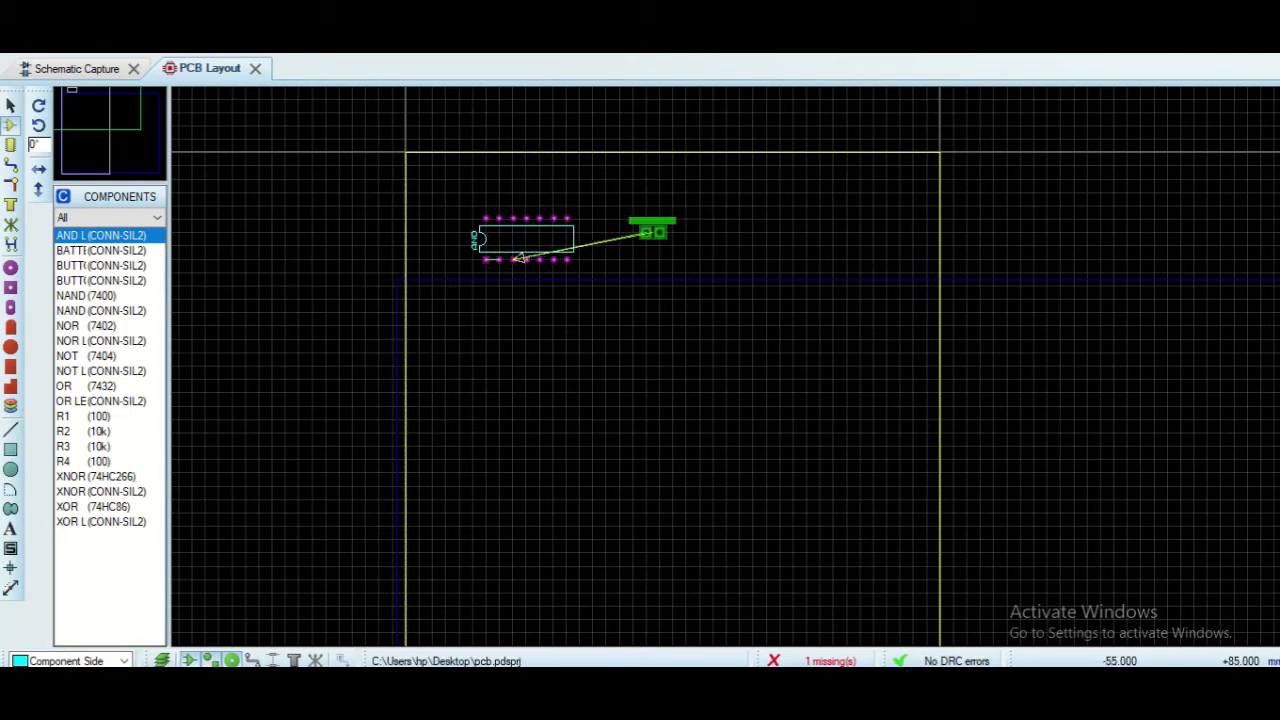
left_click(650, 232)
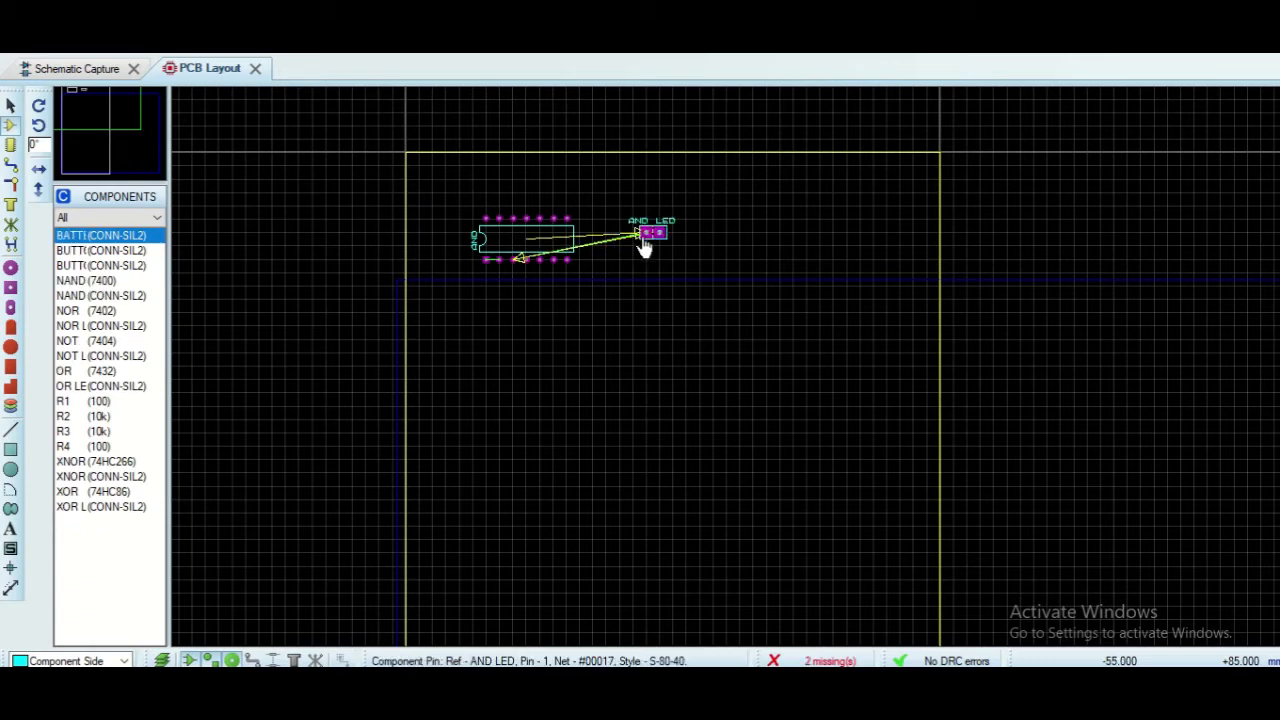
Place the NAND (7400) IC directly below the AND IC, aligned with it
left_click(100, 280)
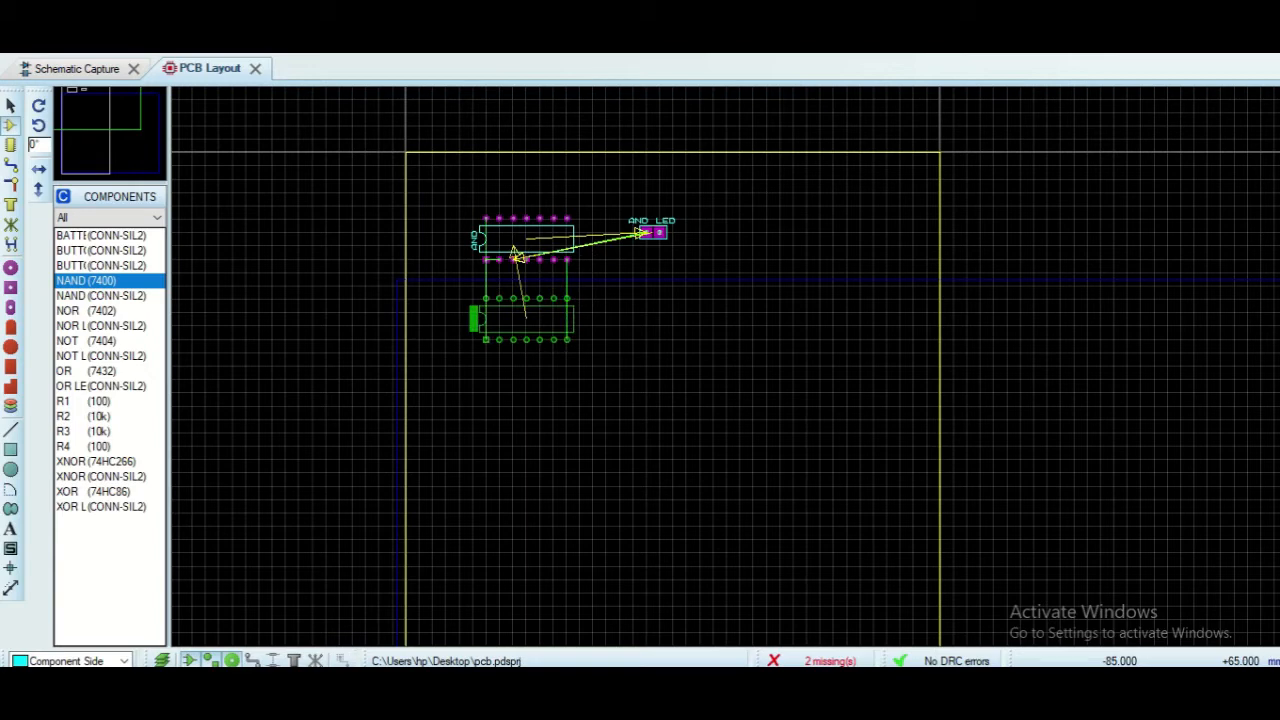
left_click(484, 337)
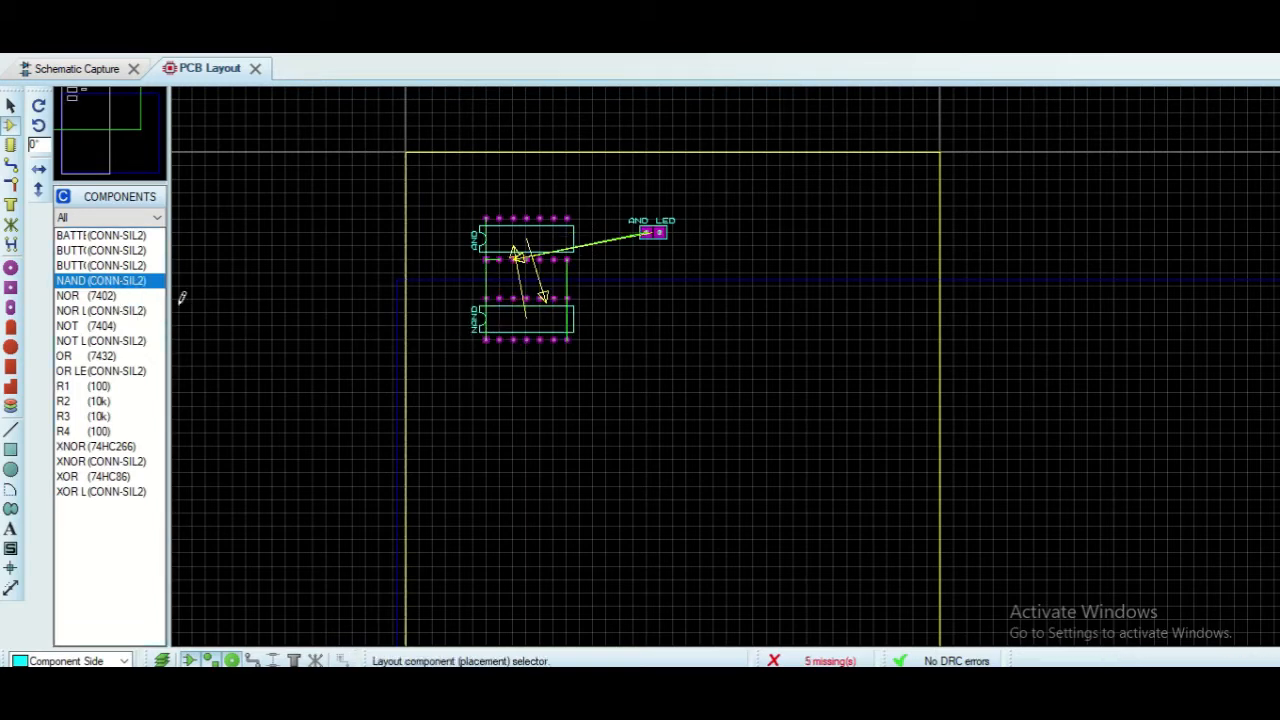
Place the NAND LED connector beside the NAND IC, and the NOR (7402) IC with its NOR LED connector in the row below
left_click(670, 290)
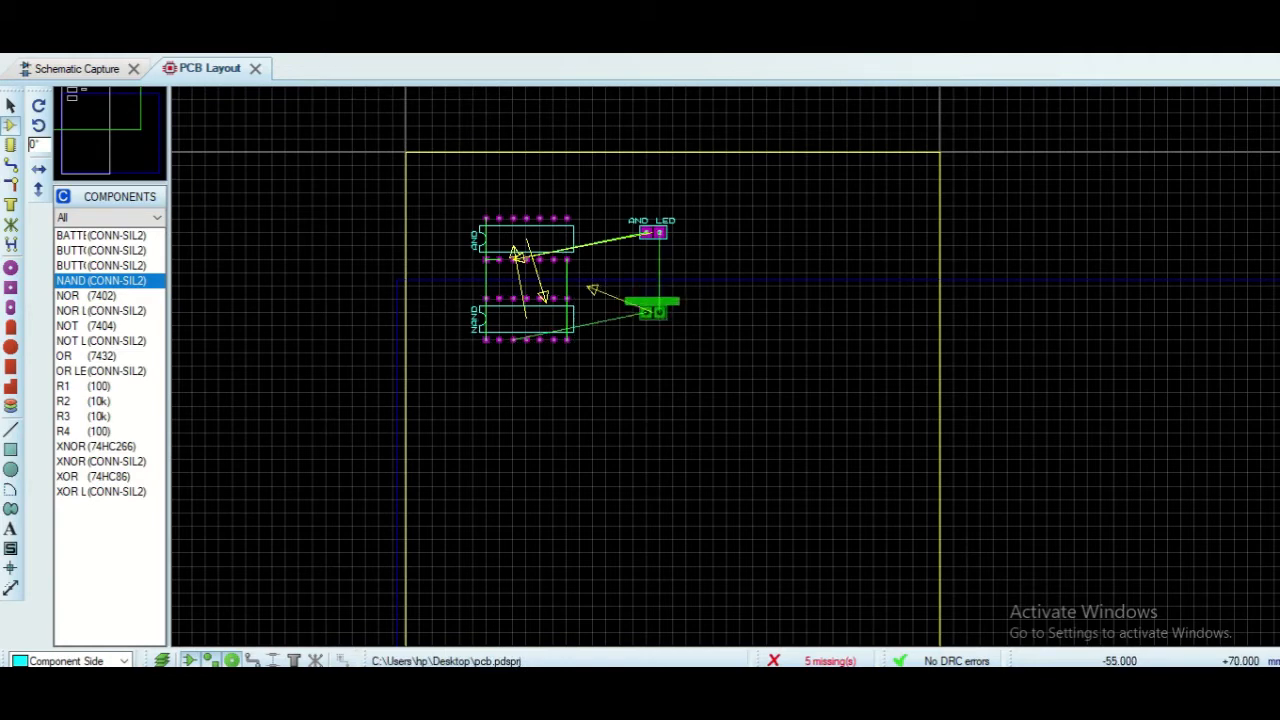
left_click(652, 308)
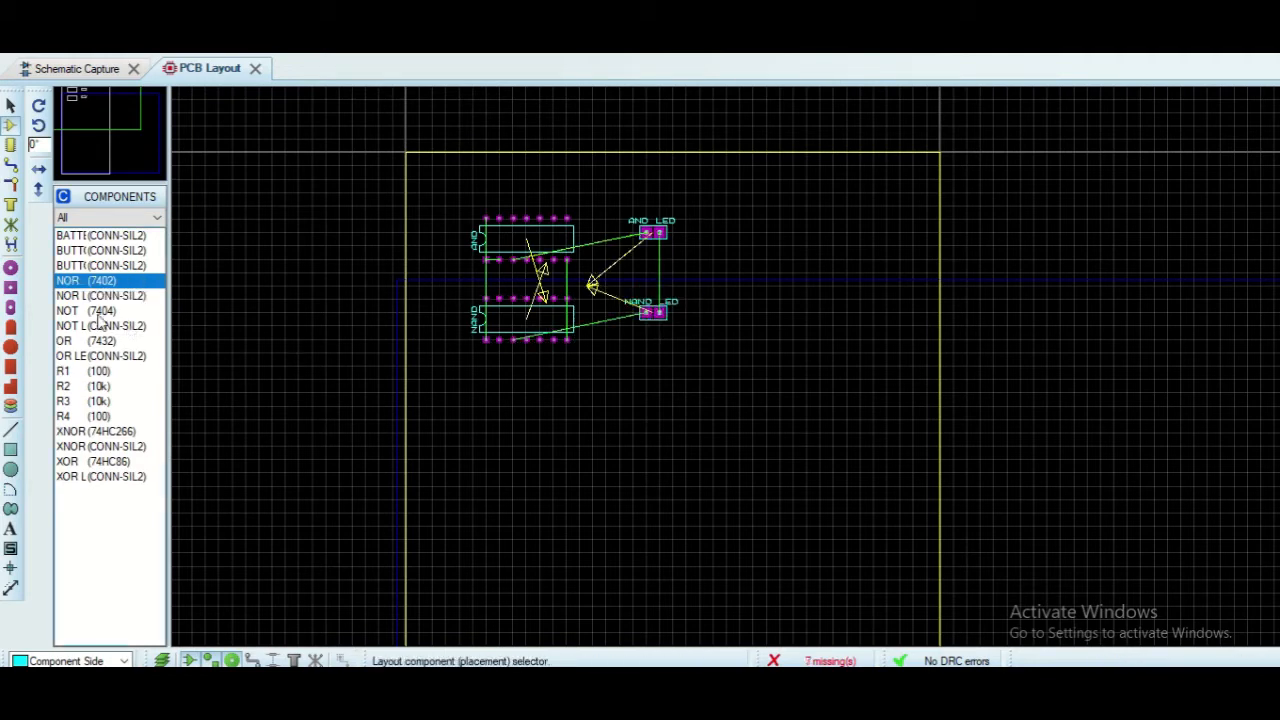
left_click(552, 393)
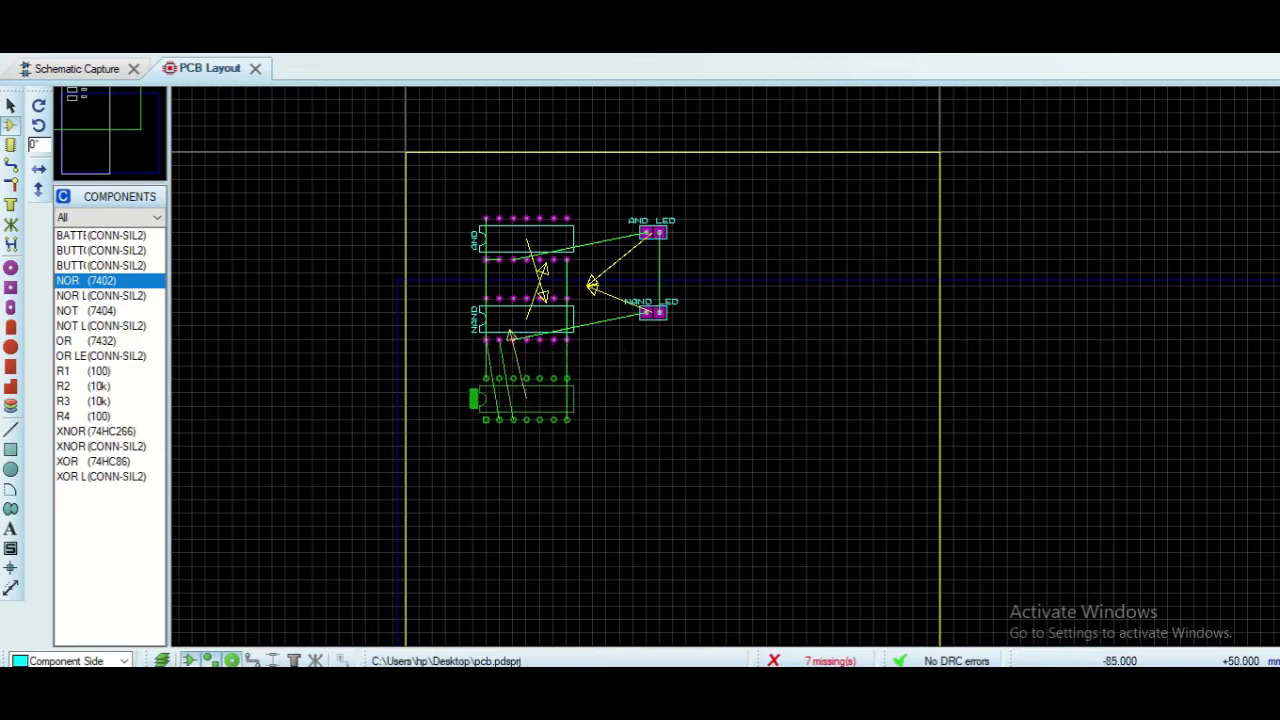
left_click(562, 398)
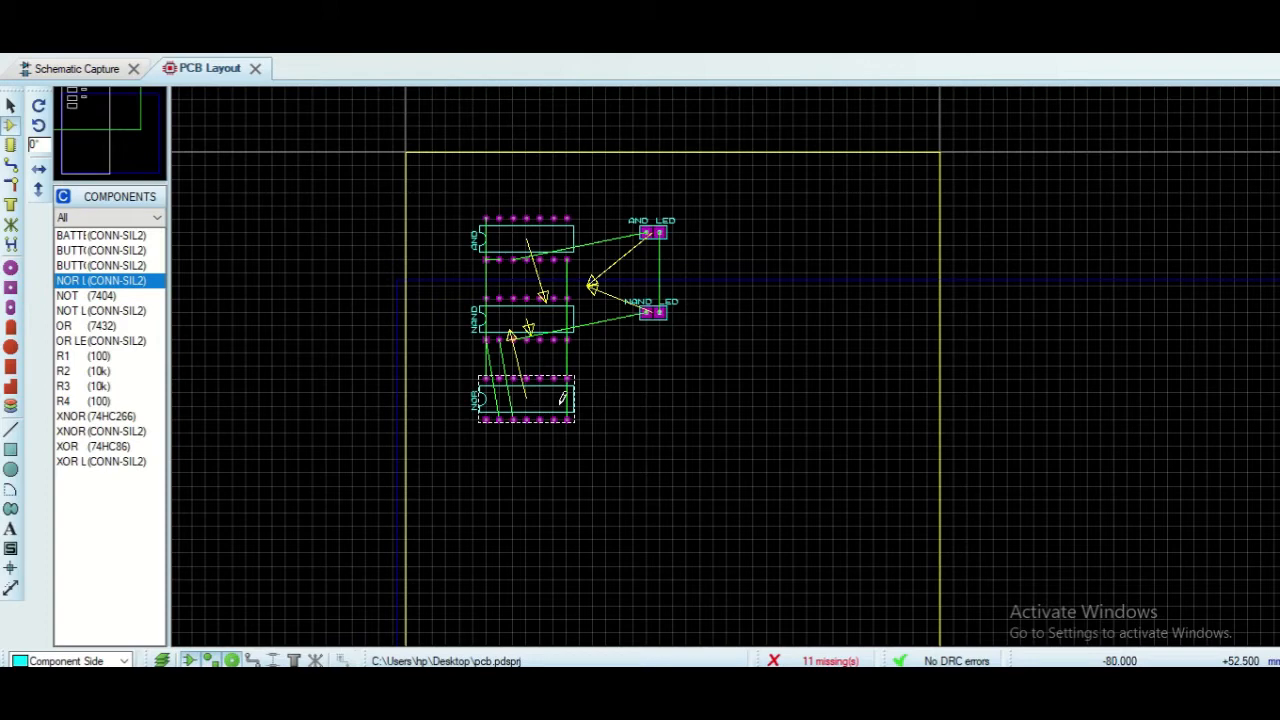
left_click(663, 392)
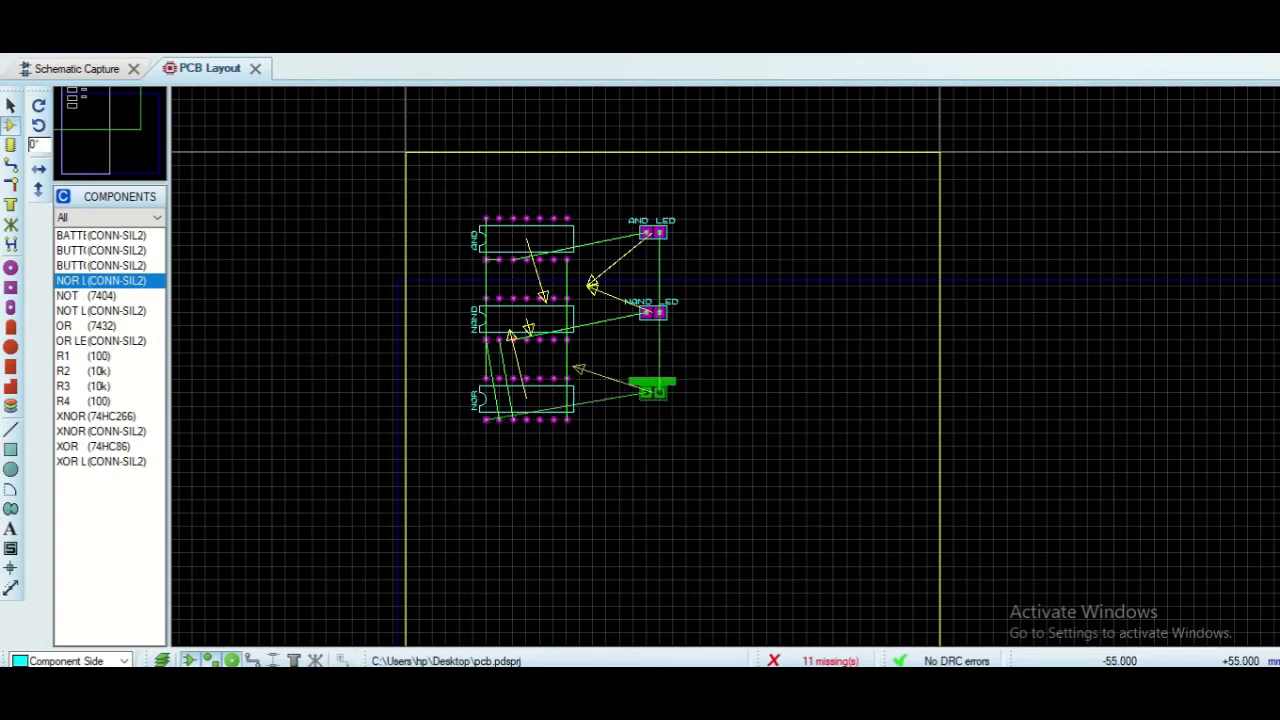
left_click(652, 390)
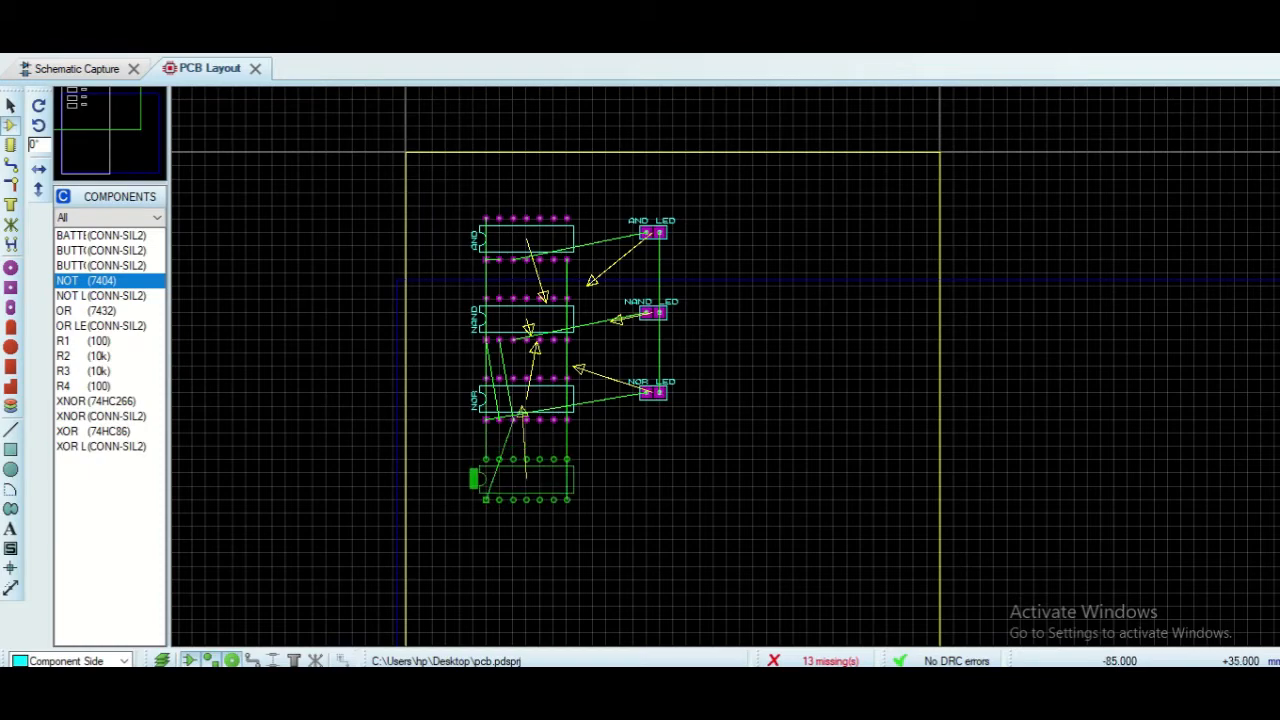
Place the NOT (7404) and OR (7432) ICs below the NOR IC, with the NOT LED and OR LED connectors beside them
left_click(474, 480)
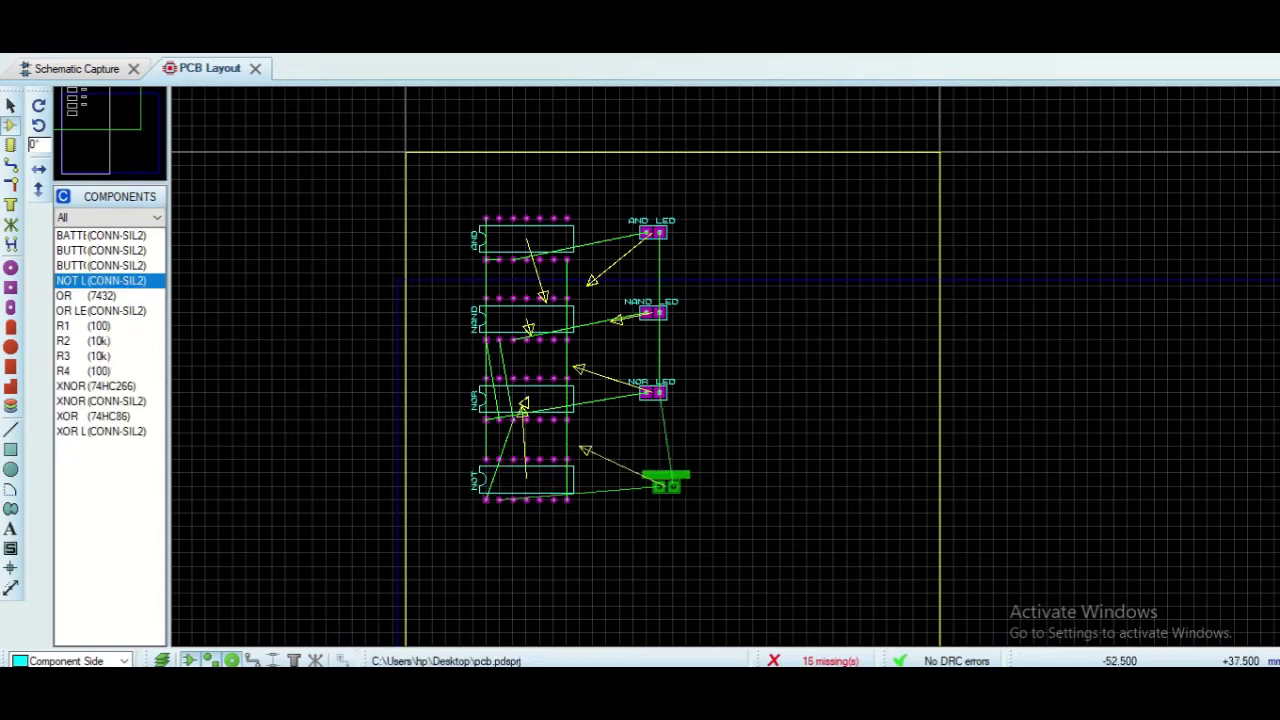
left_click(652, 485)
left_click(474, 560)
left_click(652, 552)
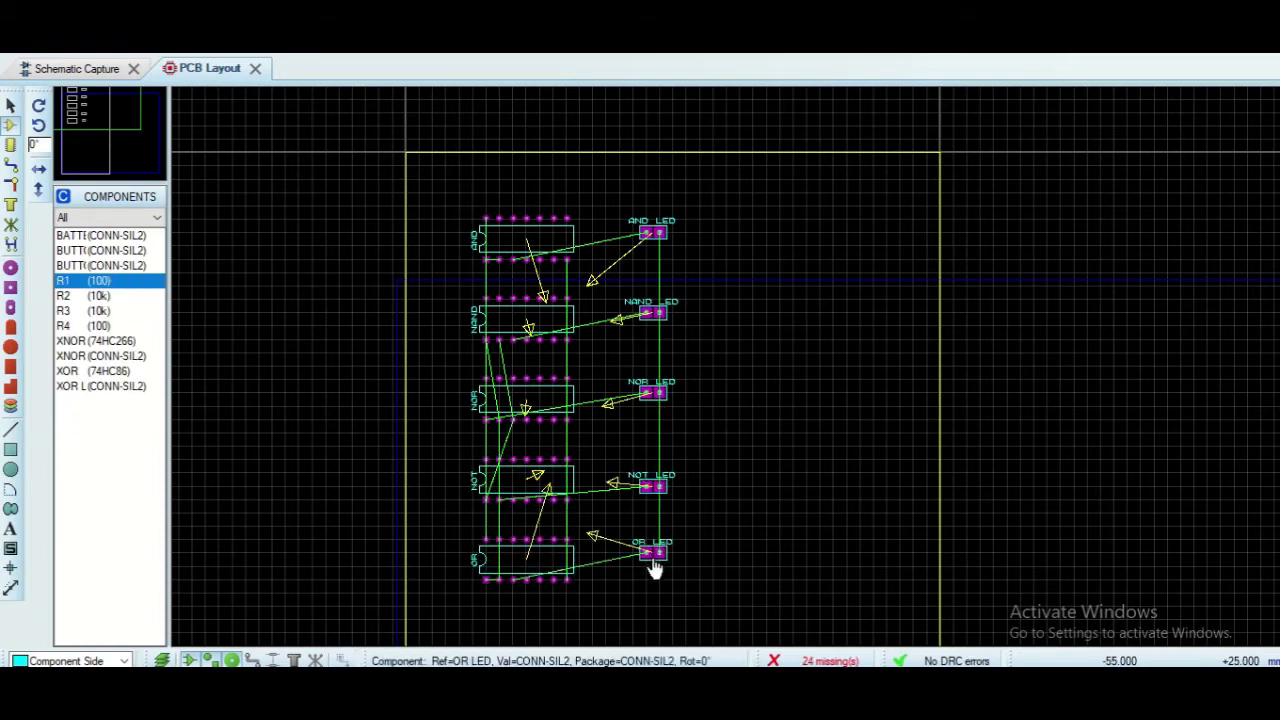
Place the XNOR (74HC266) and XOR (74HC86) ICs below the OR IC, with their LED connectors beside them
scroll(655, 563, "down", 2)
scroll(662, 492, "up", 2)
scroll(734, 350, "down", 2)
scroll(737, 347, "up", 1)
scroll(745, 345, "down", 2)
scroll(746, 345, "up", 2)
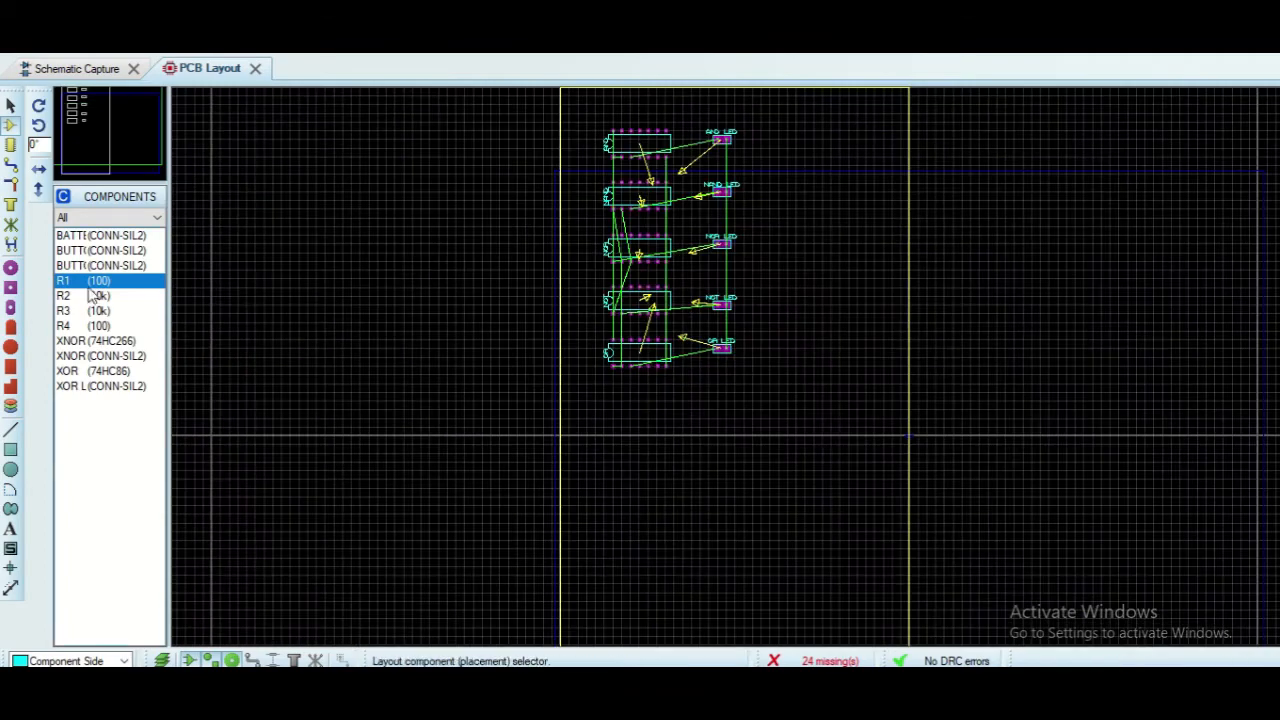
left_click(95, 340)
left_click(637, 410)
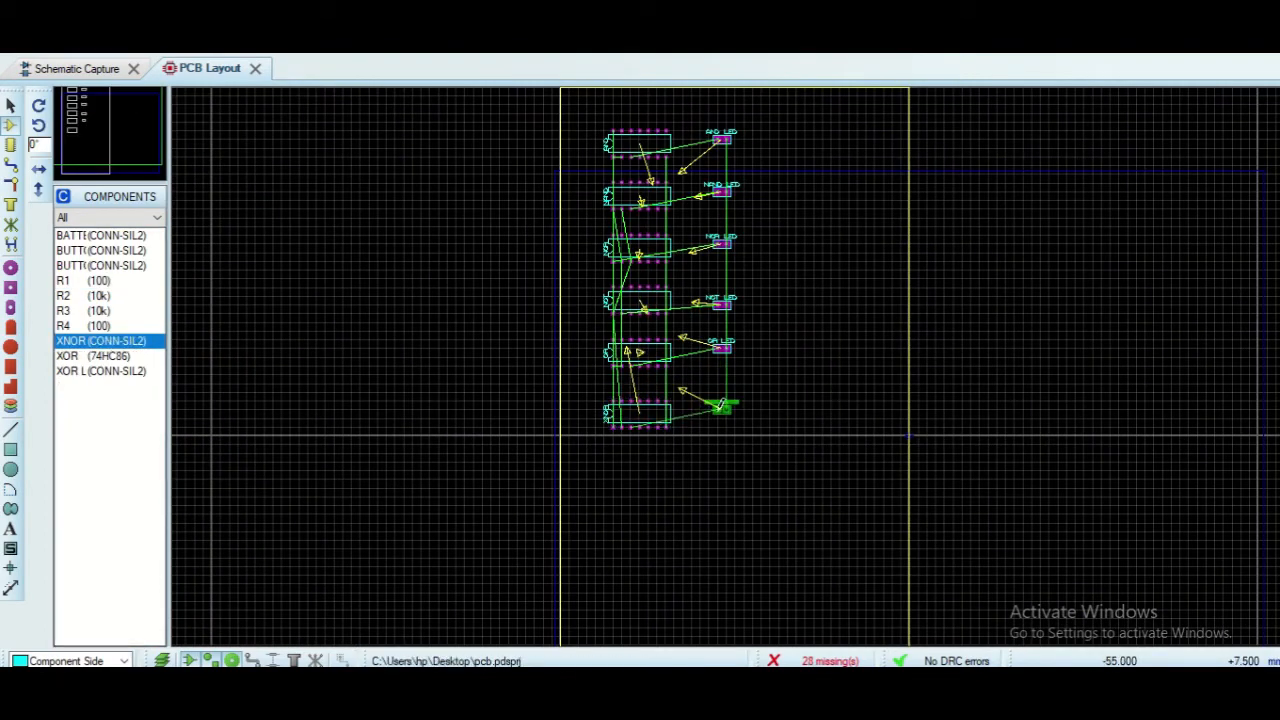
left_click(720, 406)
left_click(637, 475)
left_click(720, 470)
Place resistors R1 (100) and R2 (10k) to the right of the LED connectors and rotate both to vertical, R1 above R2
left_click(97, 282)
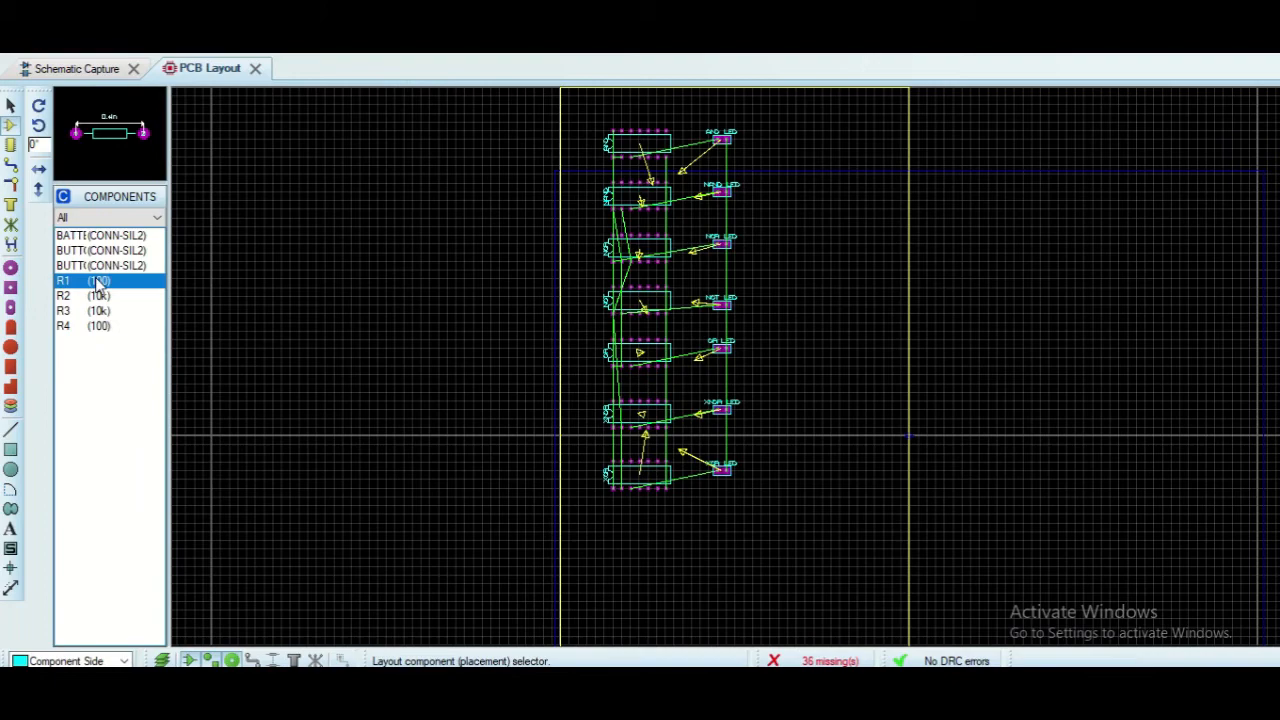
left_click(772, 286)
right_click(770, 284)
left_click(845, 331)
left_click(770, 342)
right_click(772, 342)
left_click(800, 348)
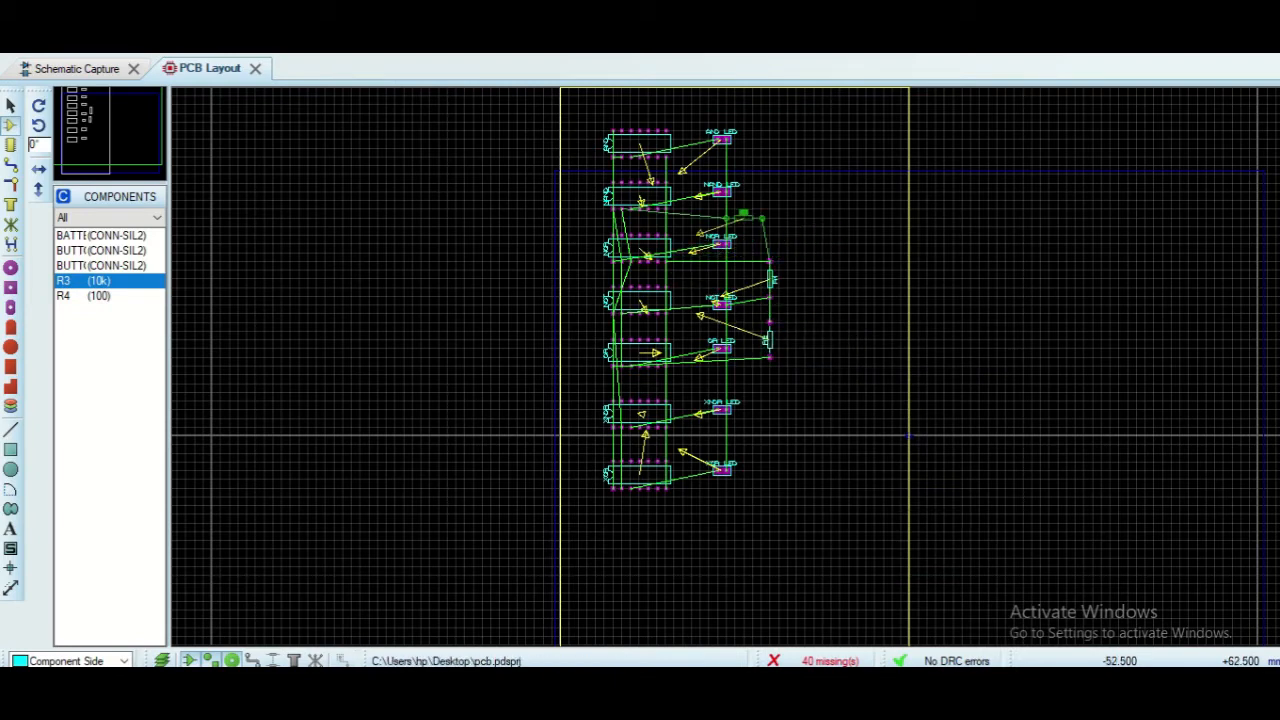
Place resistors R3 (10k) and R4 (100) vertically in line with the other resistors, R3 above R1 and R4 below R2
left_click(815, 262)
right_click(826, 262)
left_click(868, 327)
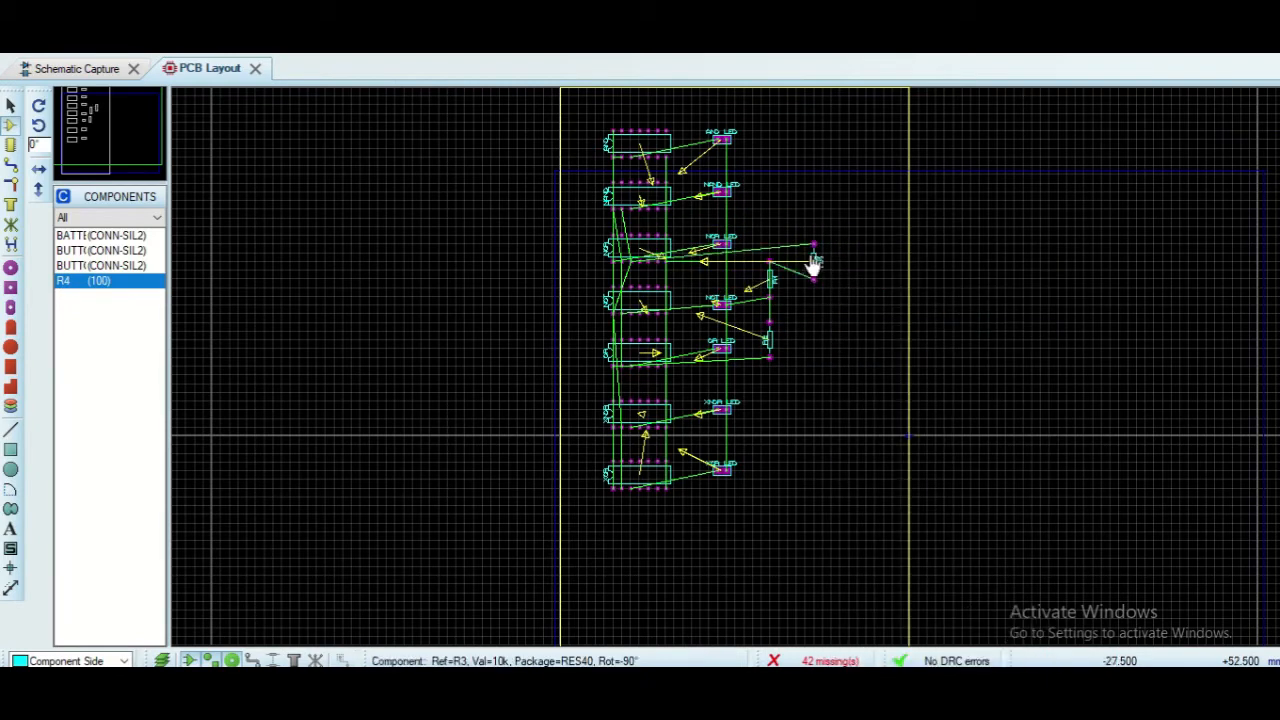
left_click_drag(815, 262, 790, 245)
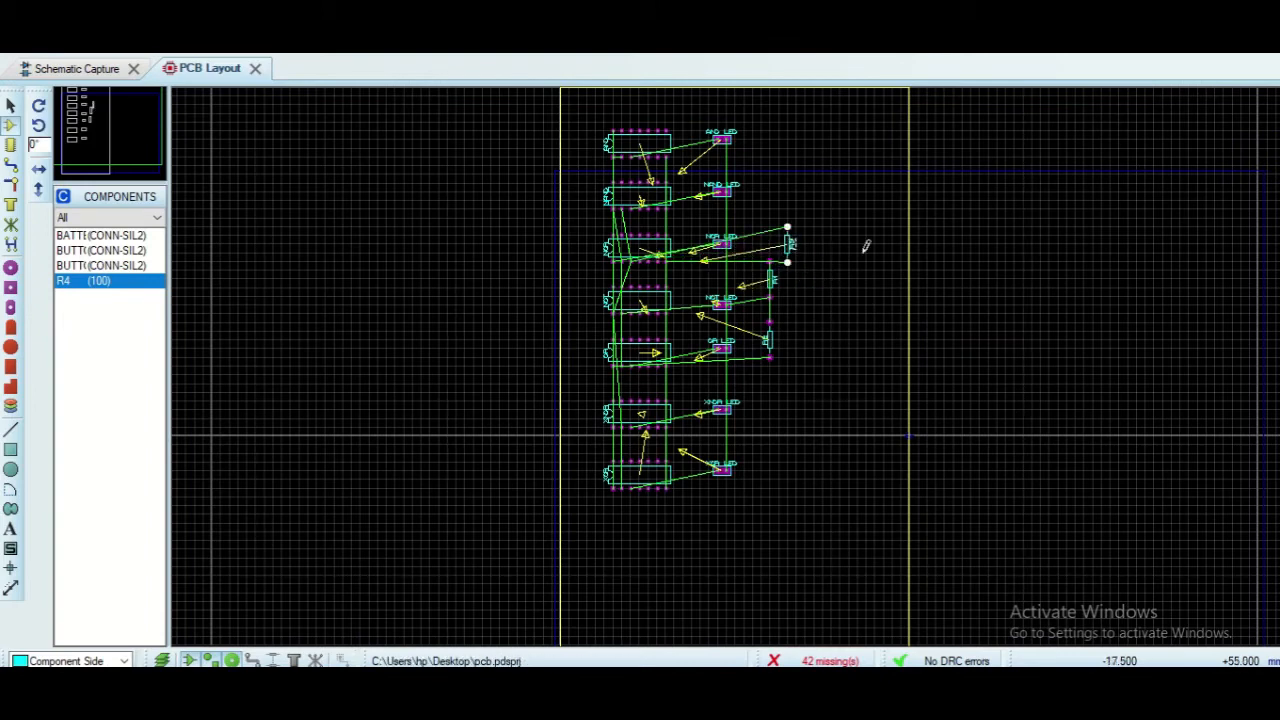
left_click(787, 410)
right_click(795, 410)
left_click(880, 350)
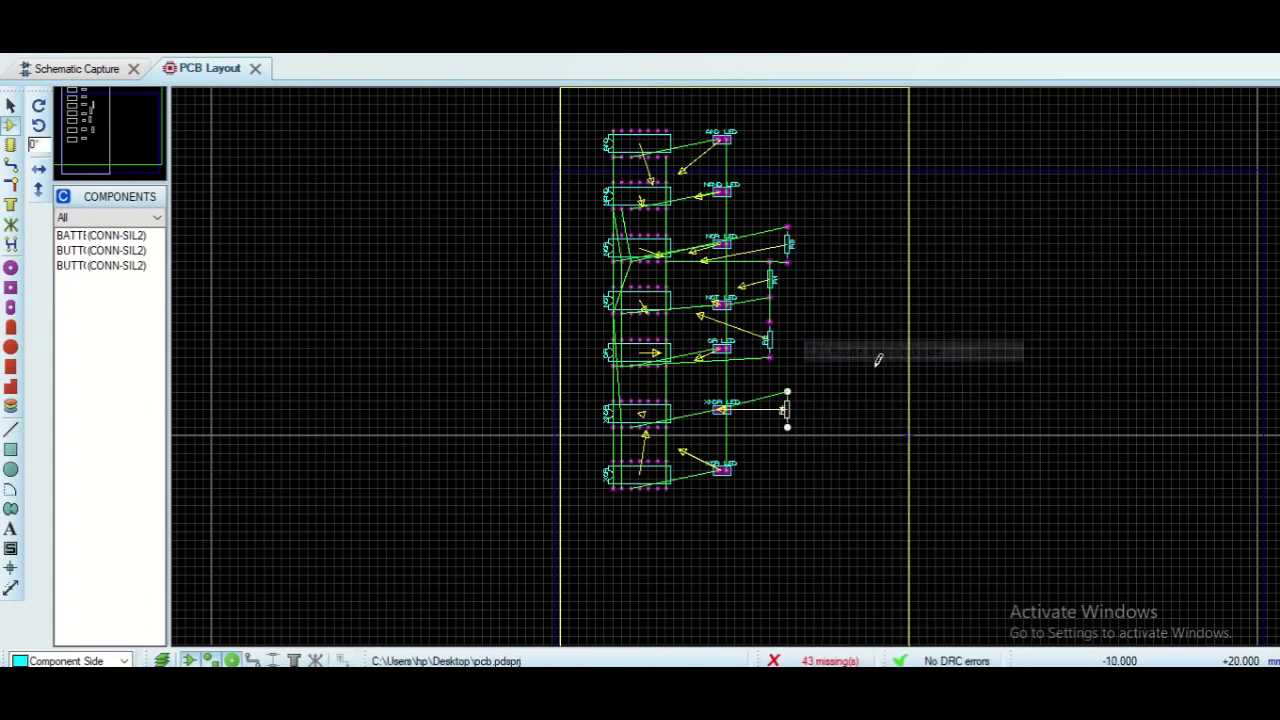
left_click_drag(786, 410, 769, 427)
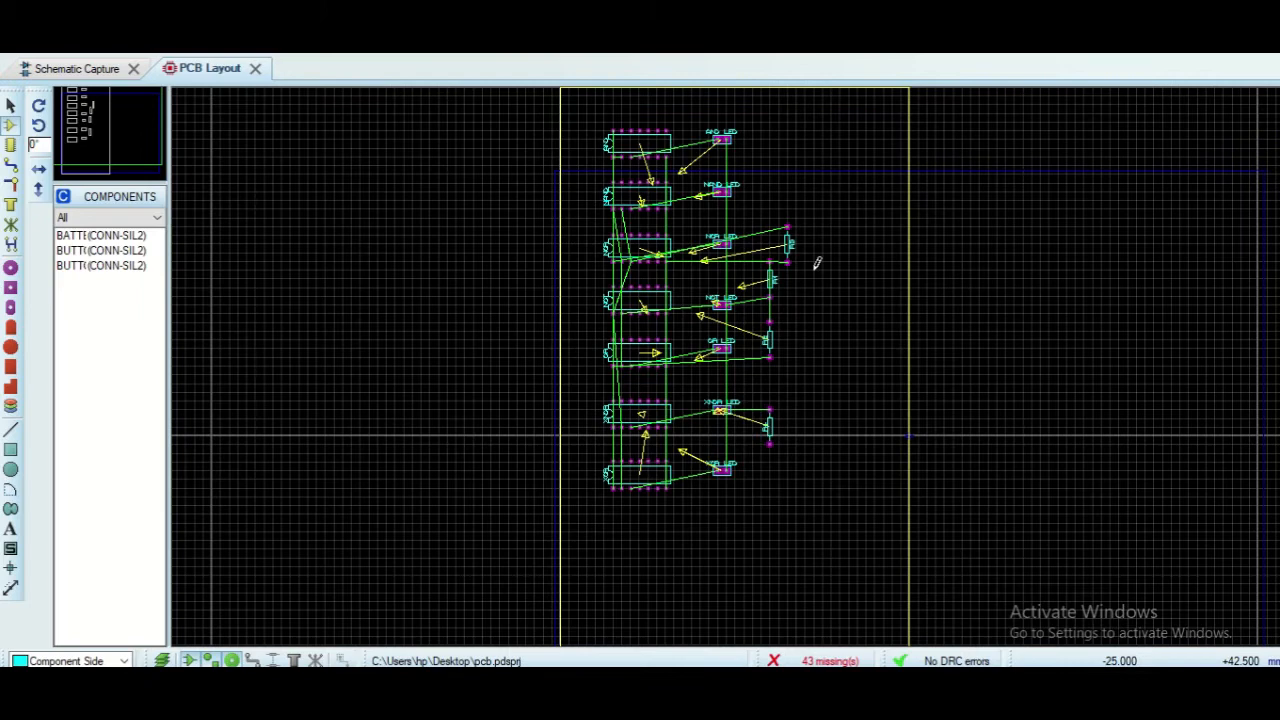
left_click_drag(788, 254, 772, 230)
Place the BATTERY connector to the right of R4, with BUTTON 1 and BUTTON 2 stacked above it in the same column
left_click(100, 235)
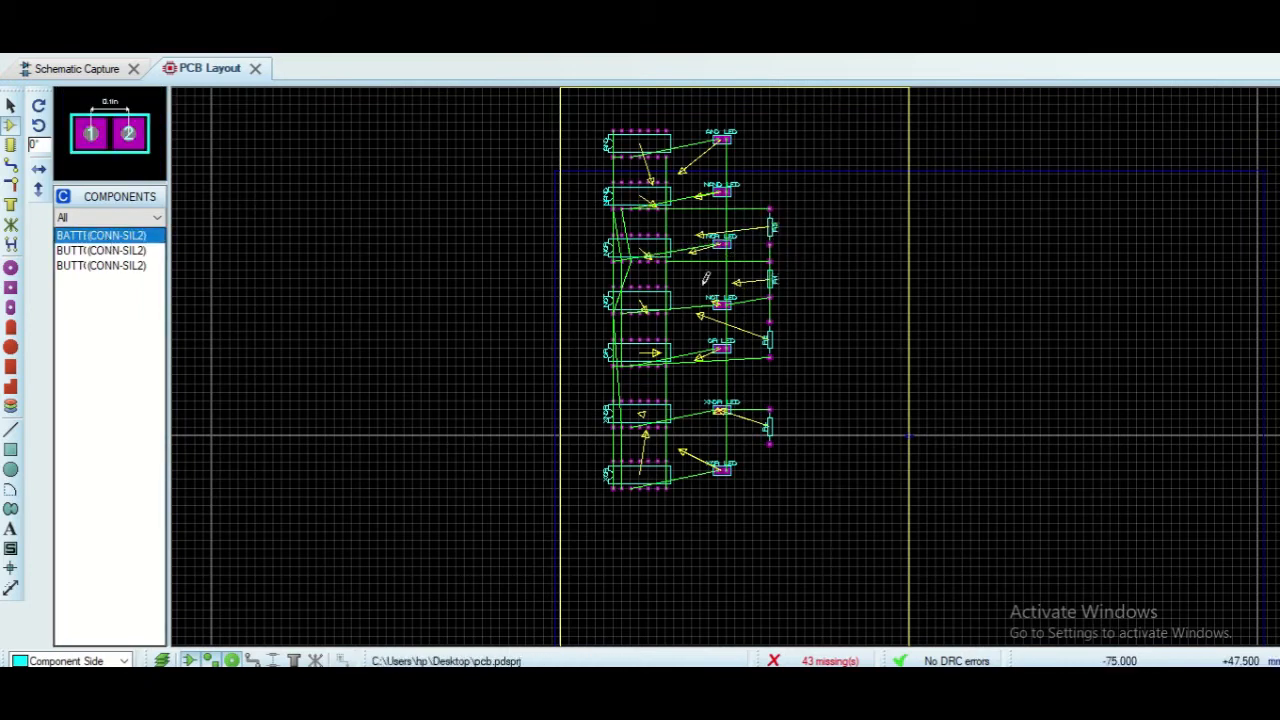
left_click(773, 128)
left_click_drag(773, 128, 800, 440)
left_click(800, 440)
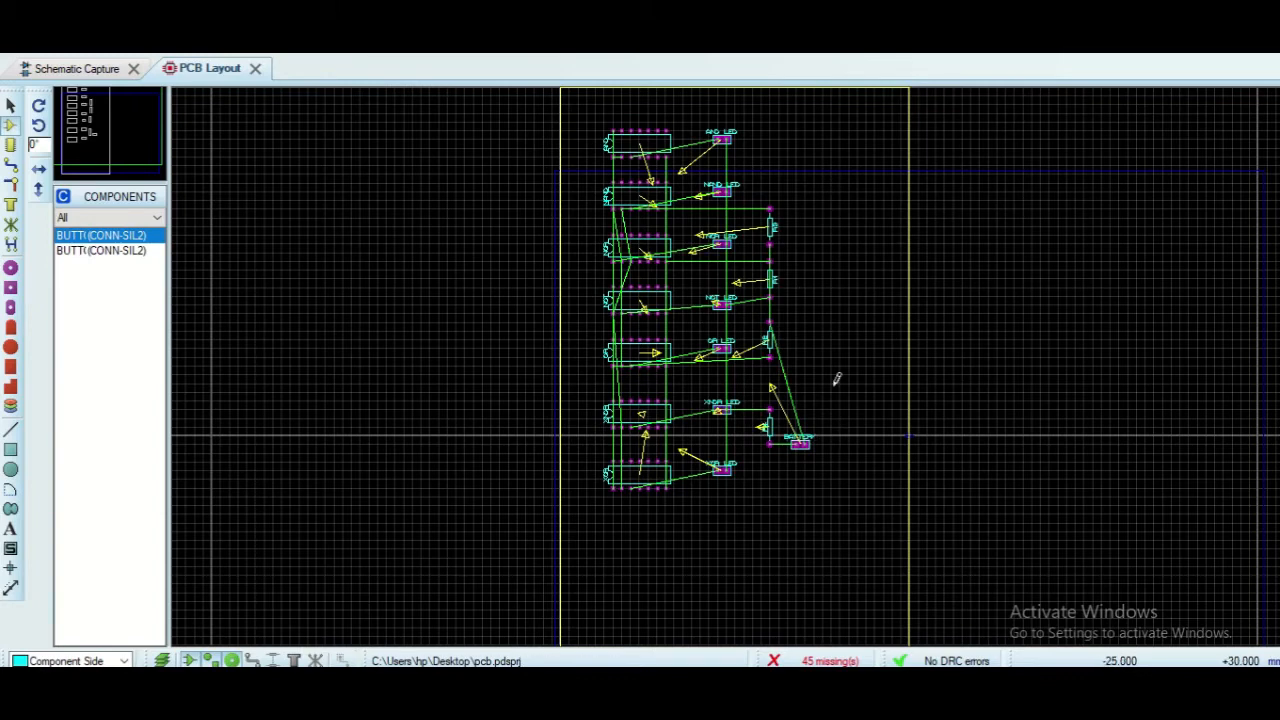
left_click(800, 368)
left_click_drag(800, 368, 826, 368)
left_click_drag(800, 443, 826, 443)
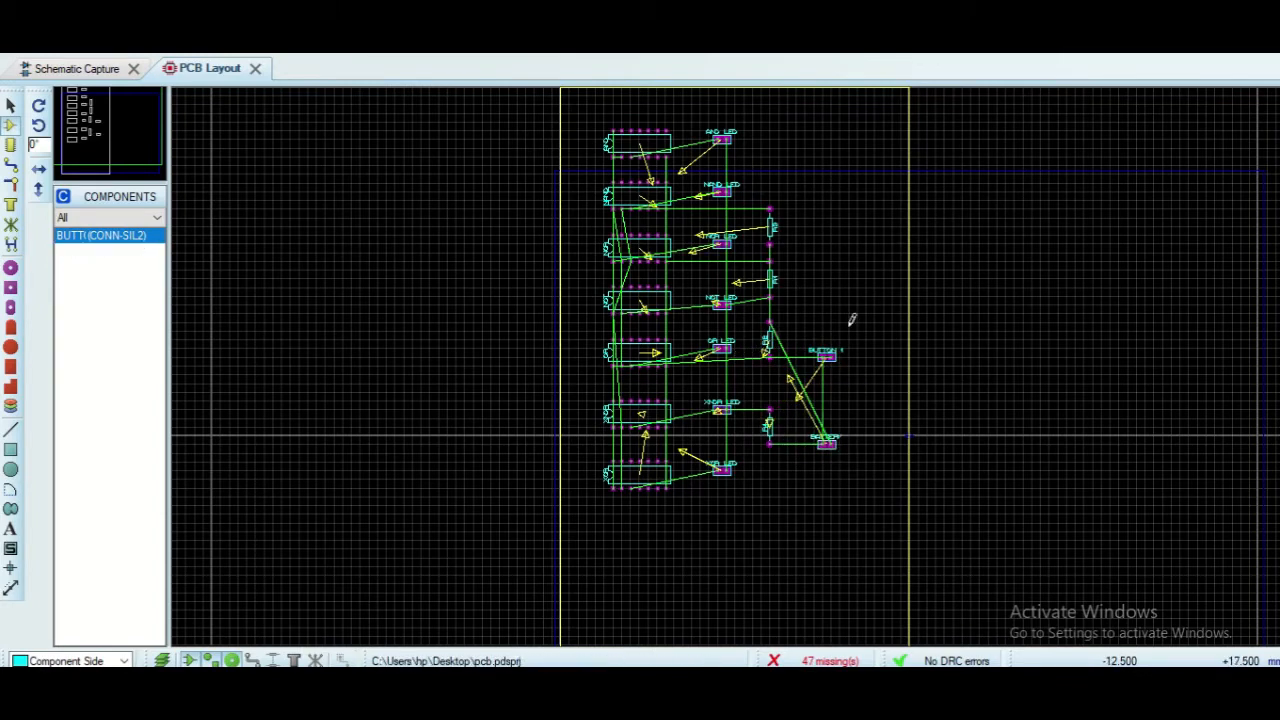
left_click(826, 312)
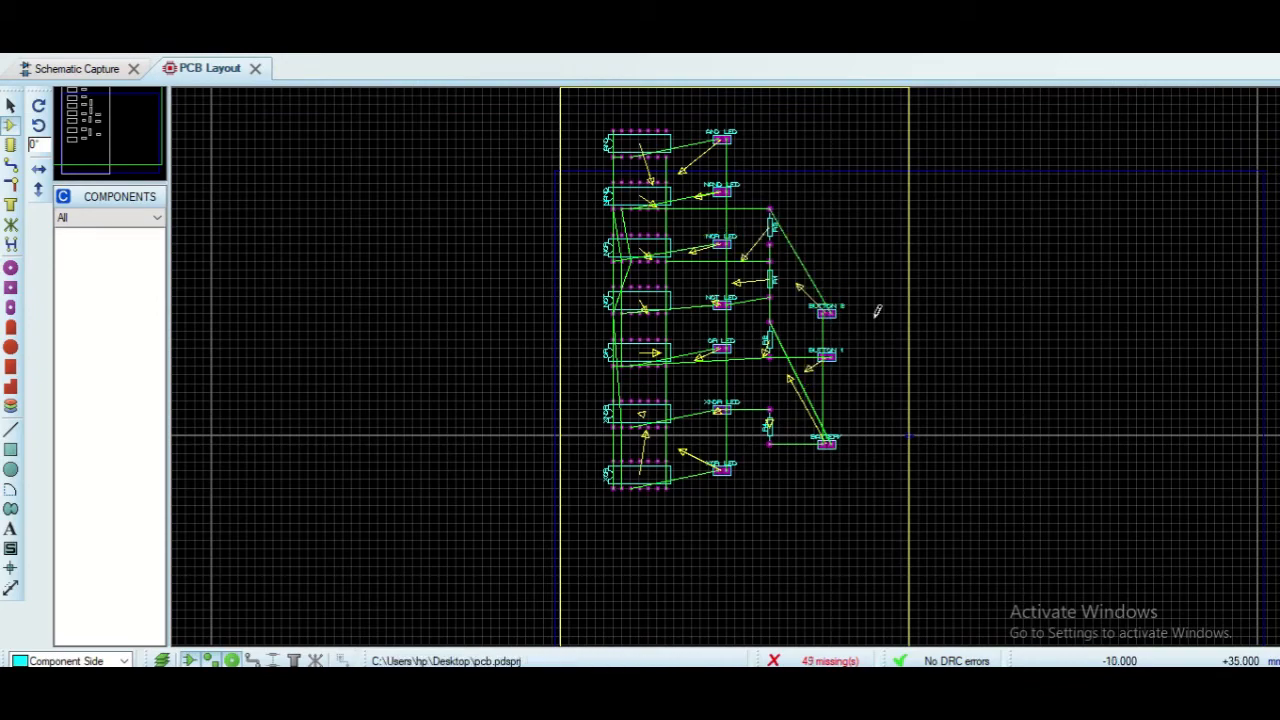
Shrink the board outline by moving its upper and lower edges closer around the placed components
scroll(877, 312, "down", 2)
left_click_drag(847, 590, 841, 561)
left_click_drag(841, 158, 836, 187)
left_click_drag(726, 561, 726, 475)
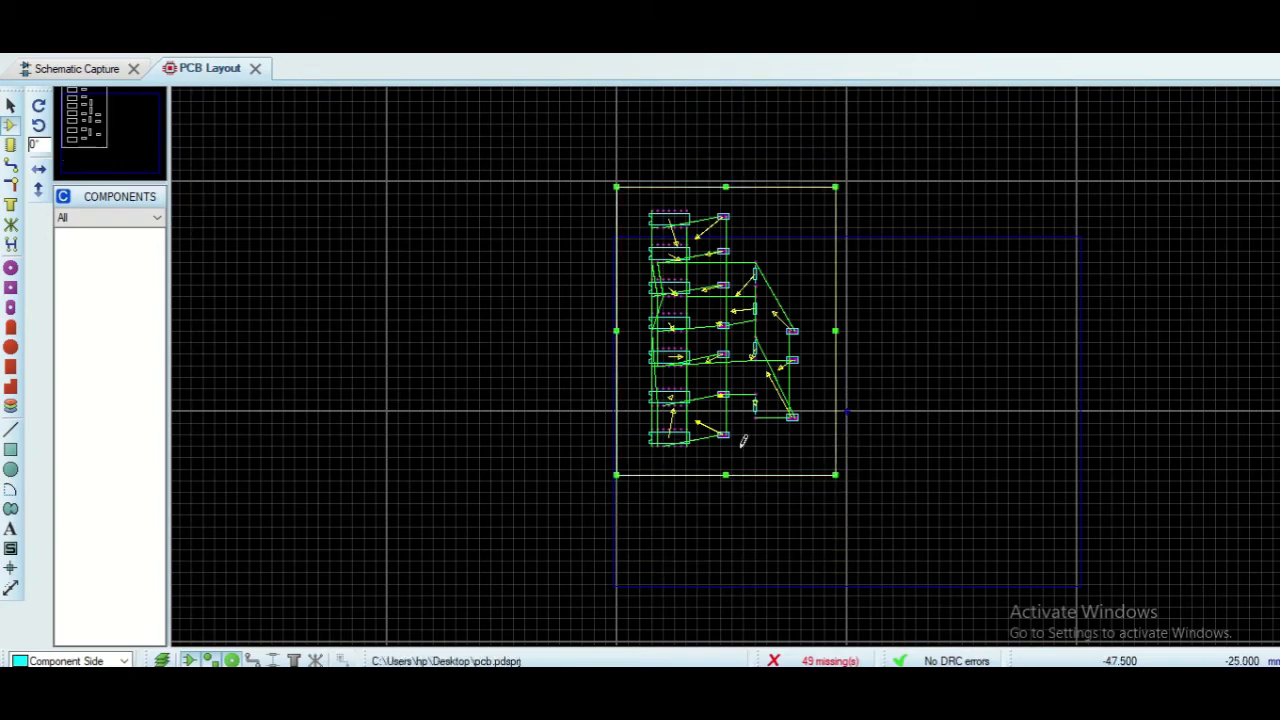
Route a T25 Bottom Copper trace from pin 14 of the AND IC around its left end to pin 14 of the NAND IC
scroll(771, 307, "up", 2)
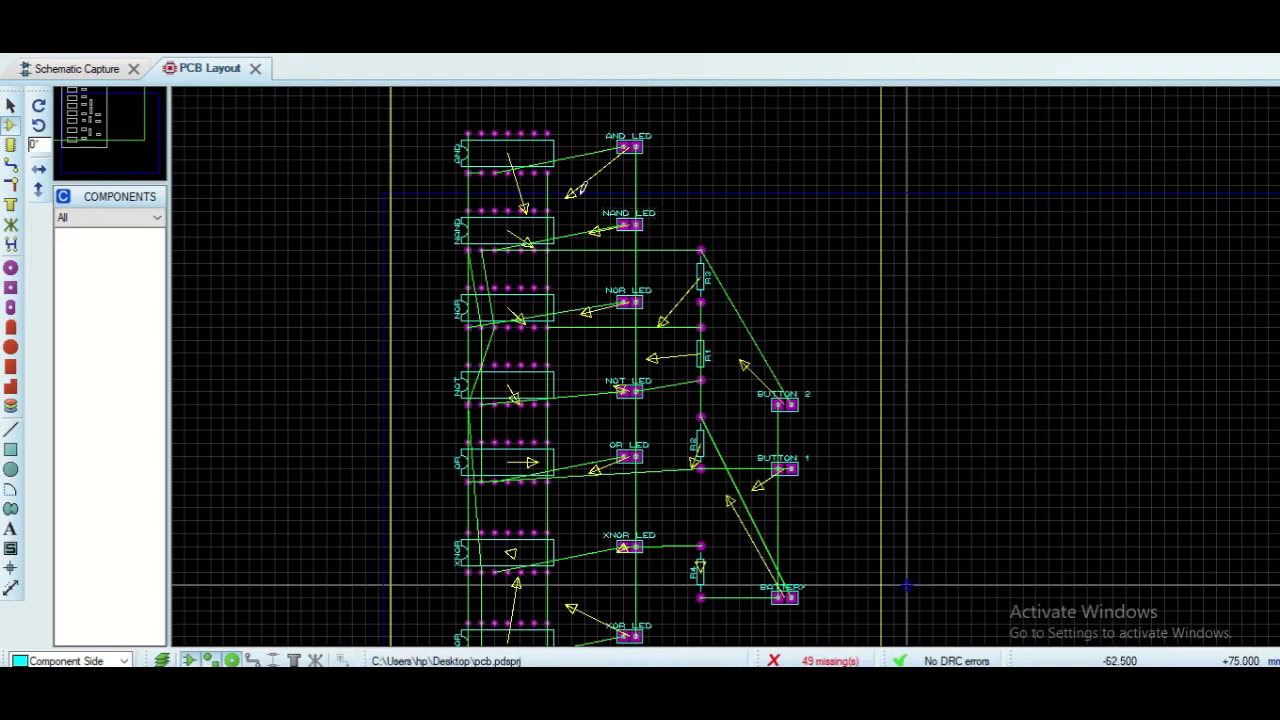
scroll(583, 188, "up", 2)
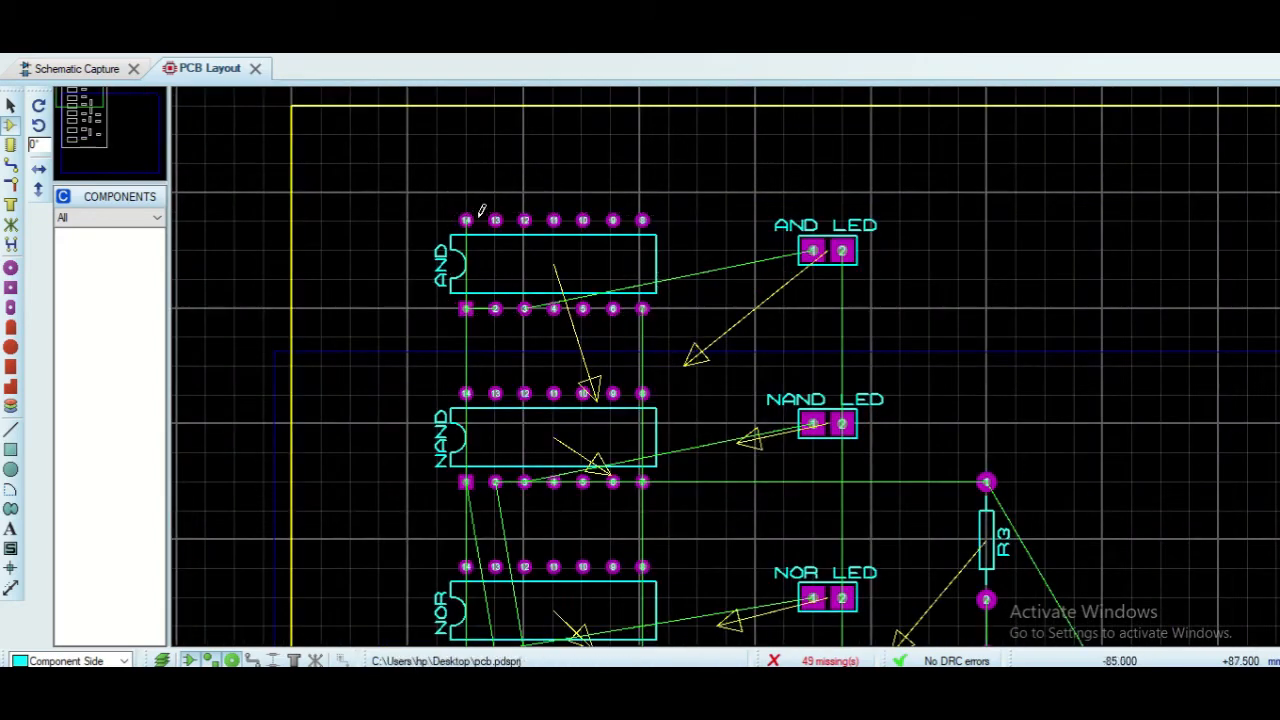
left_click(10, 165)
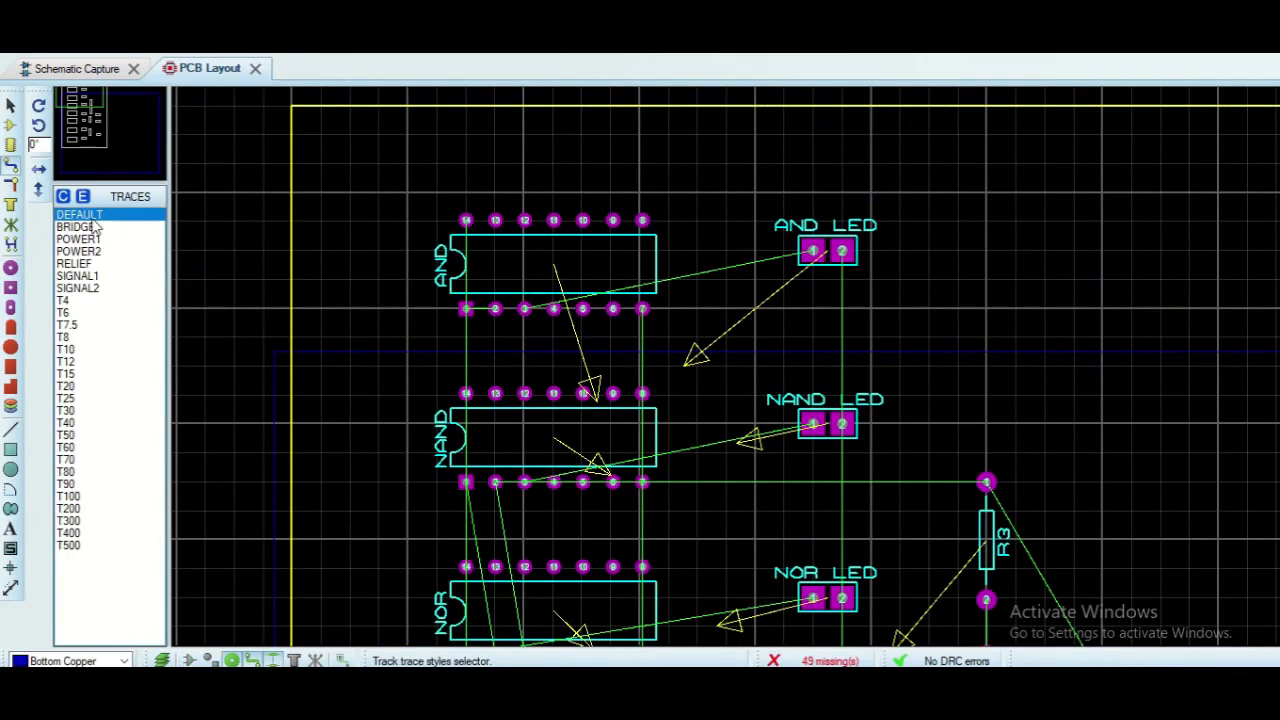
left_click(70, 423)
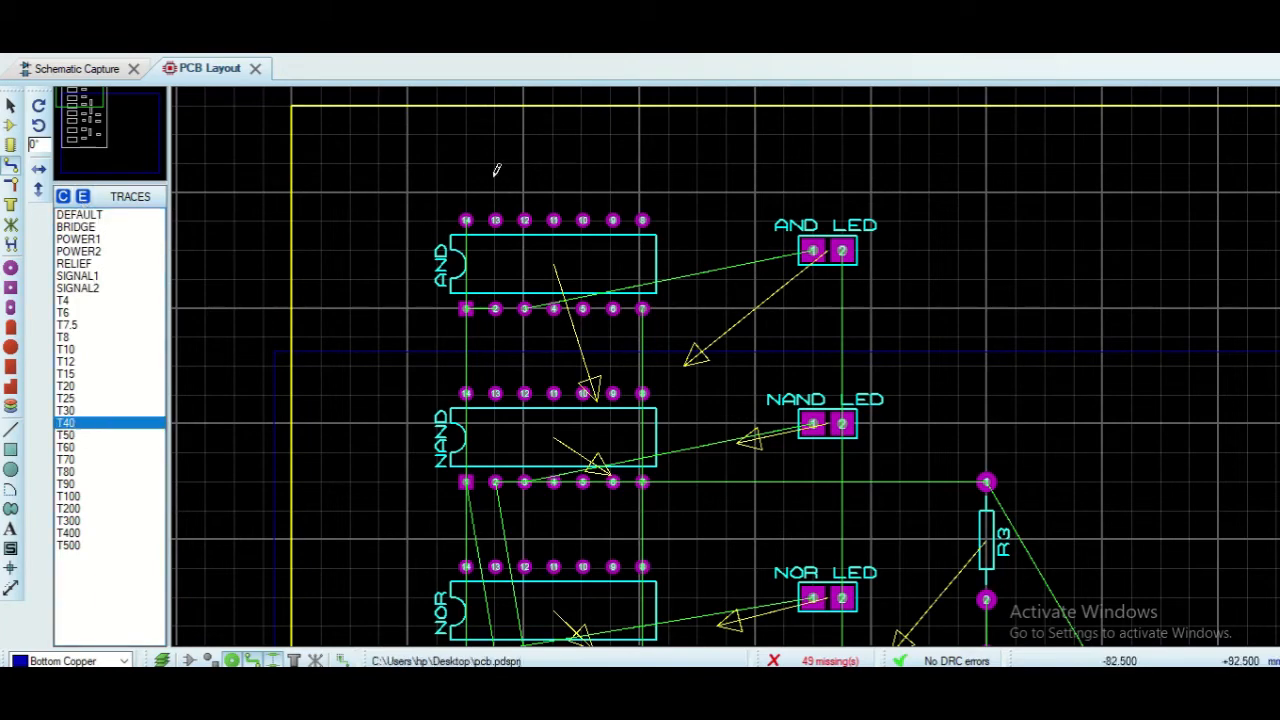
left_click(466, 220)
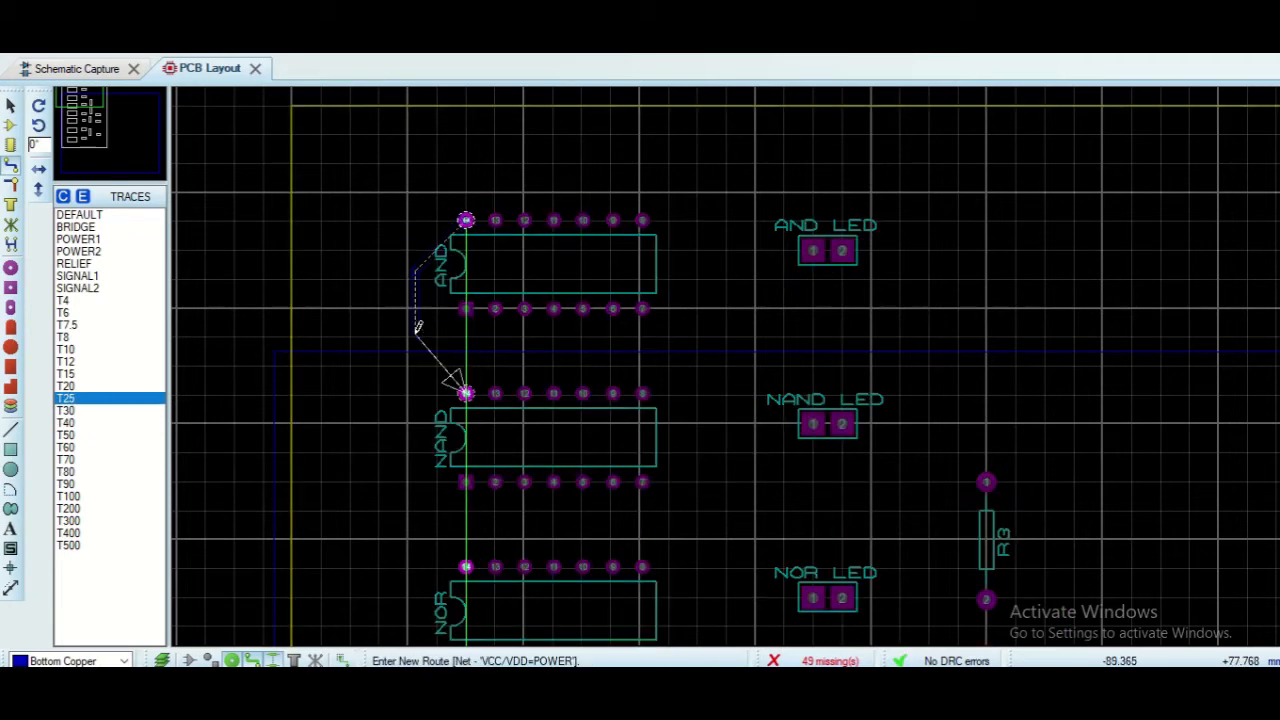
left_click(410, 220)
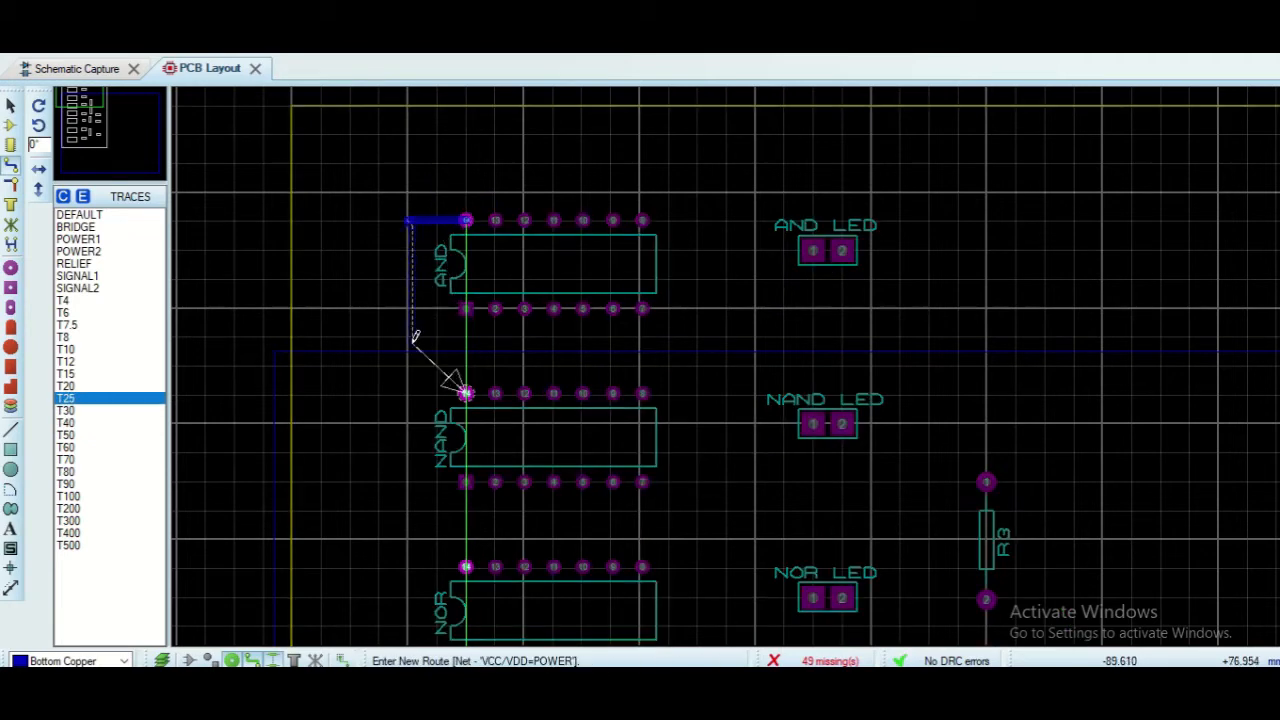
key("BackSpace")
key("BackSpace")
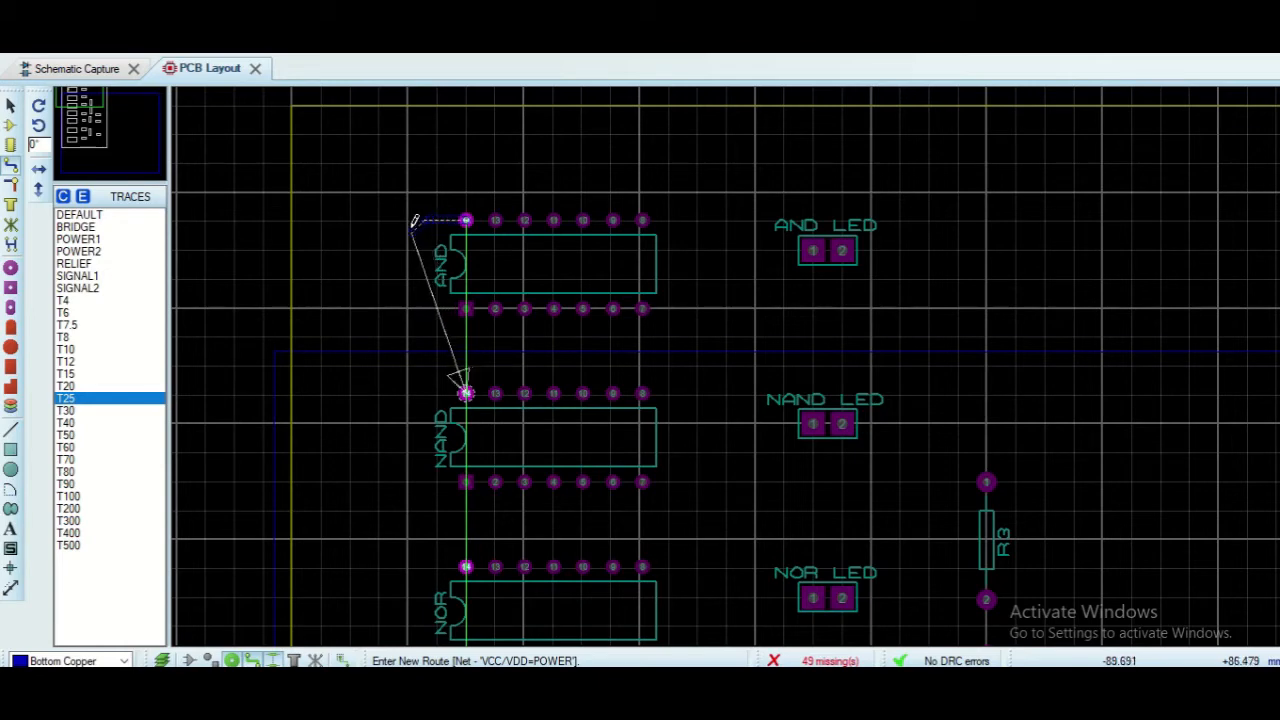
left_click(410, 218)
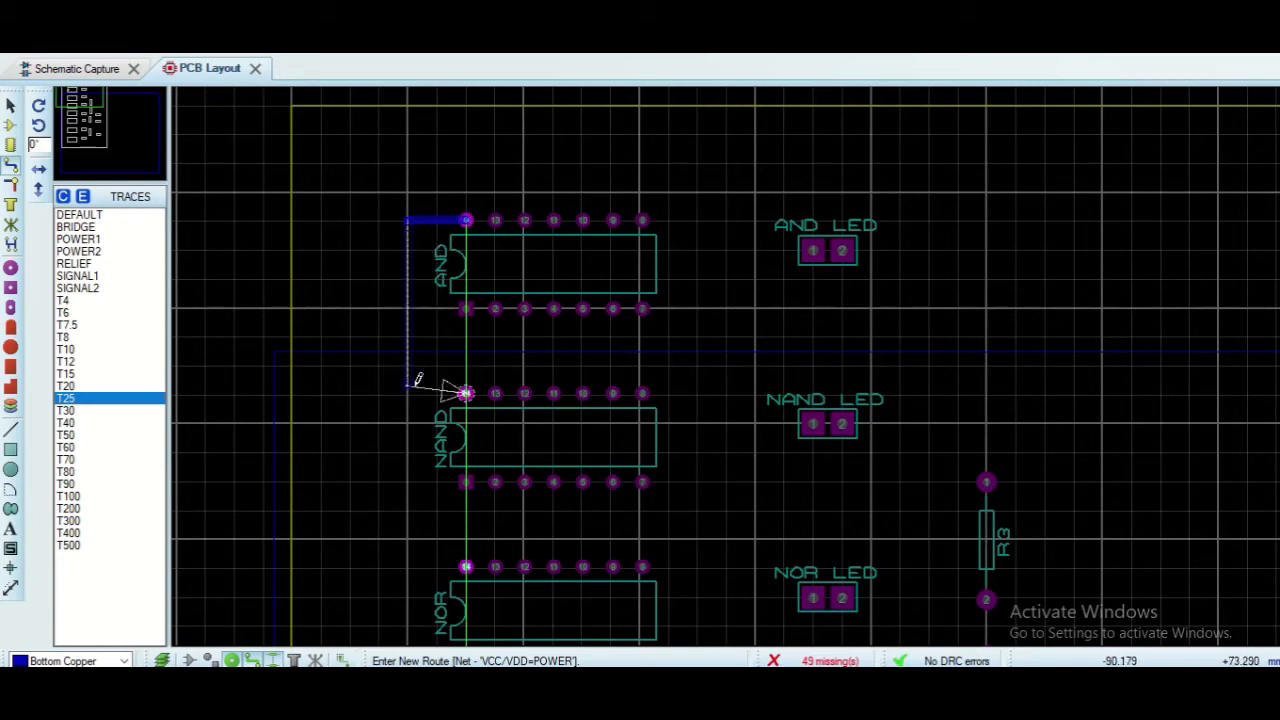
left_click(465, 392)
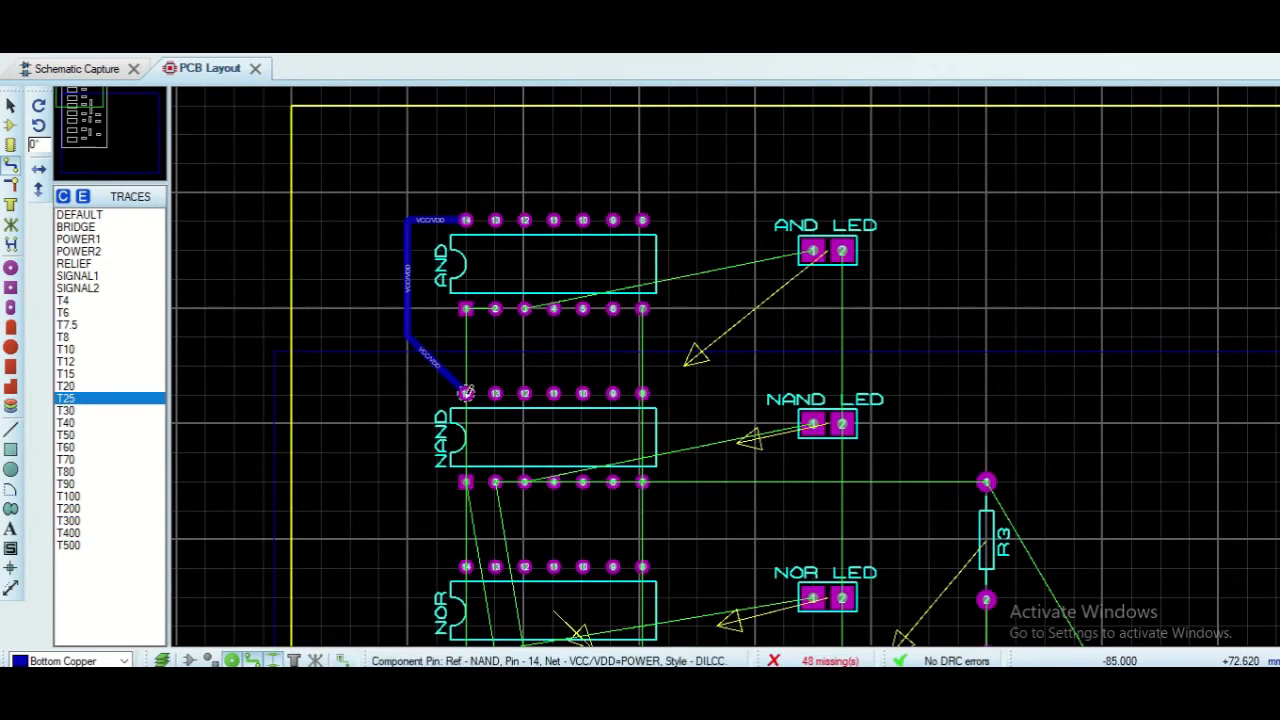
Route a T25 trace from pin 14 of the NAND IC around its left end to pin 14 of the NOR IC
left_click(465, 392)
left_click(409, 393)
left_click(409, 540)
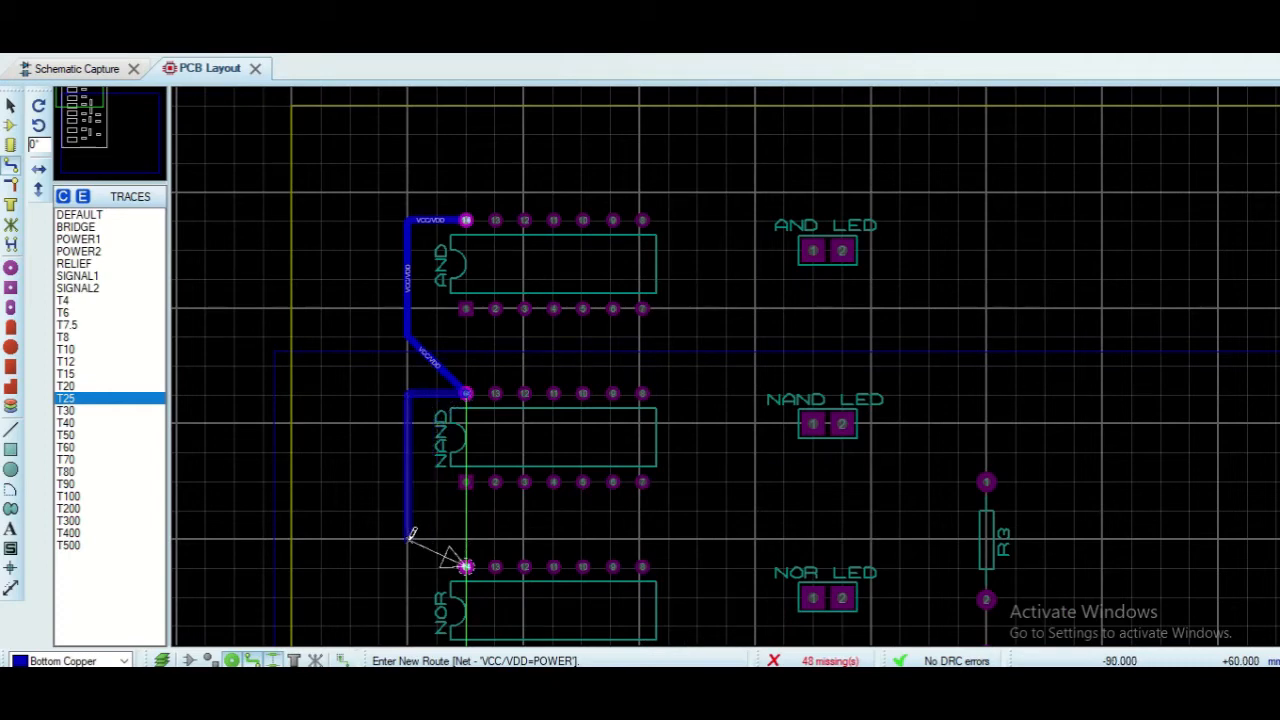
left_click(467, 566)
Route a T25 Bottom Copper trace from pin 14 of the NOT IC around its left end to pin 14 of the OR IC
scroll(467, 566, "down", 5)
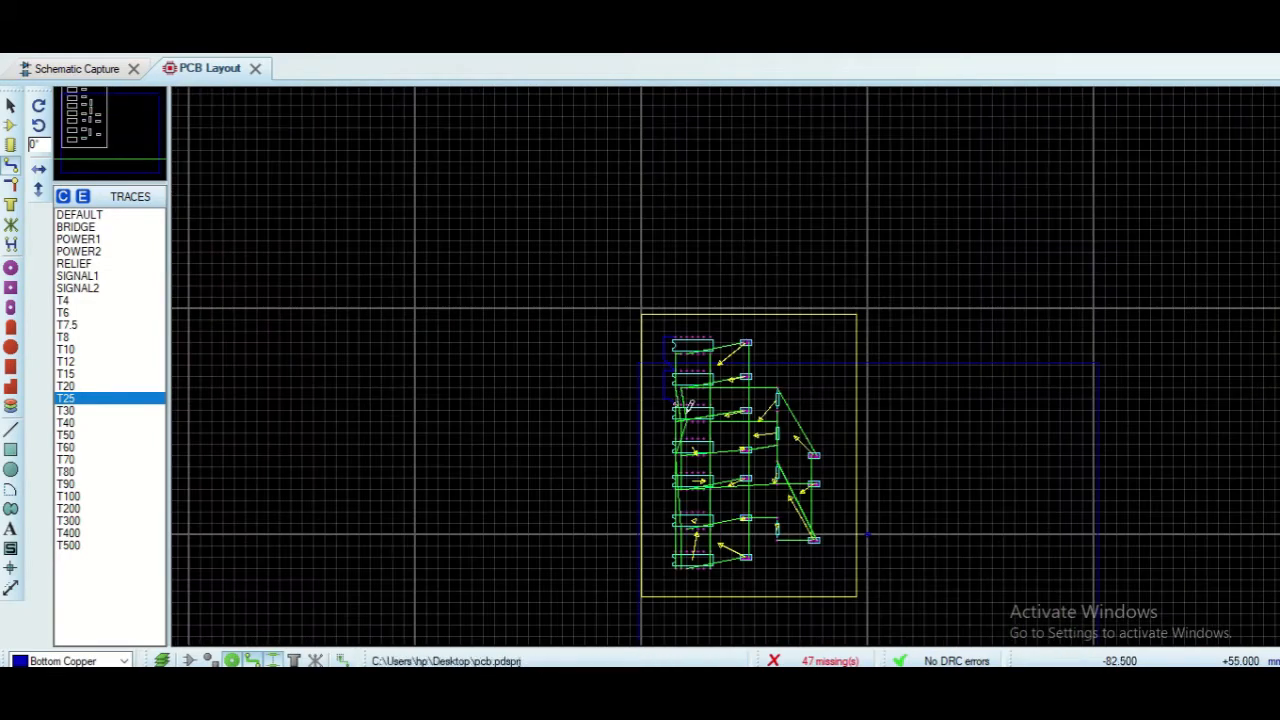
scroll(698, 428, "up", 5)
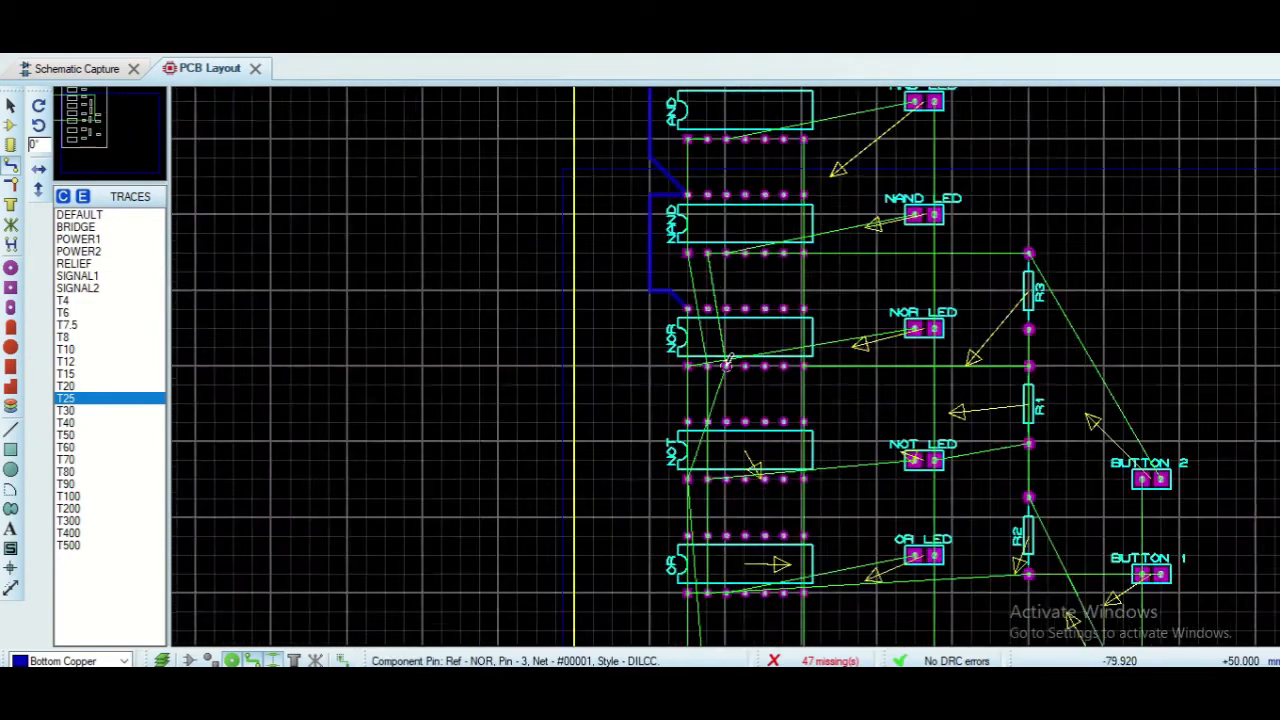
left_click(668, 450)
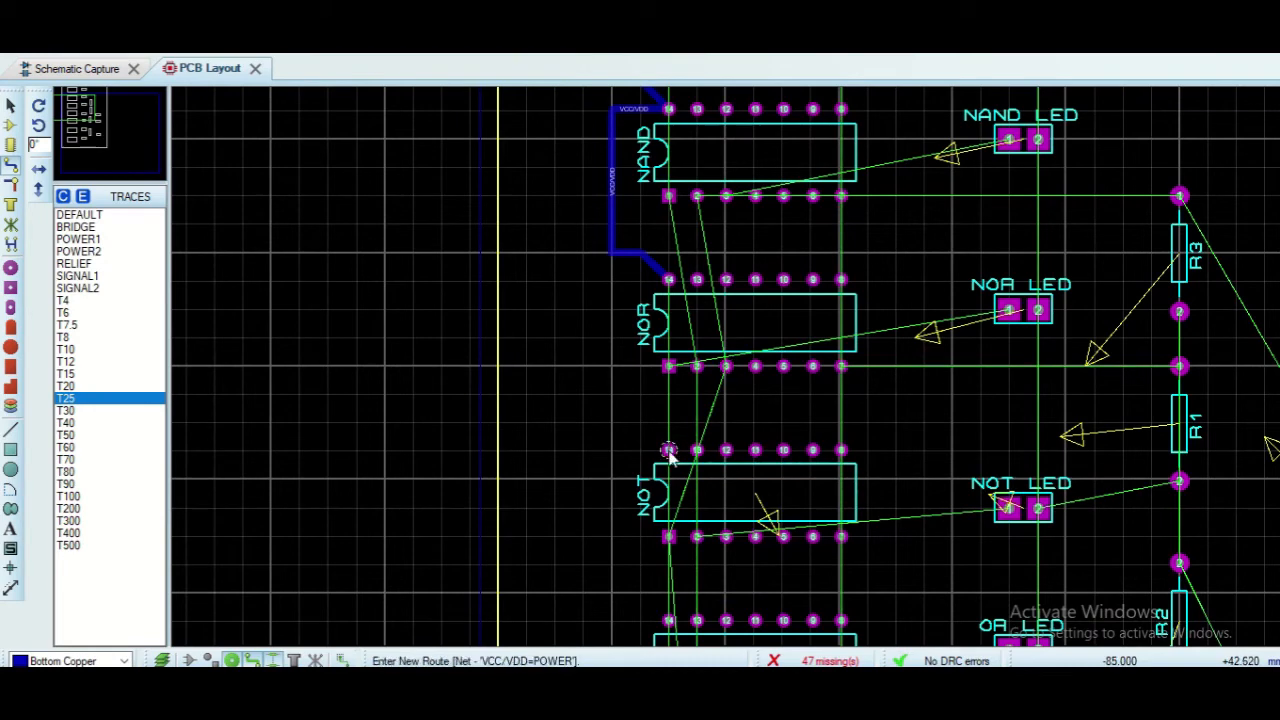
left_click(612, 450)
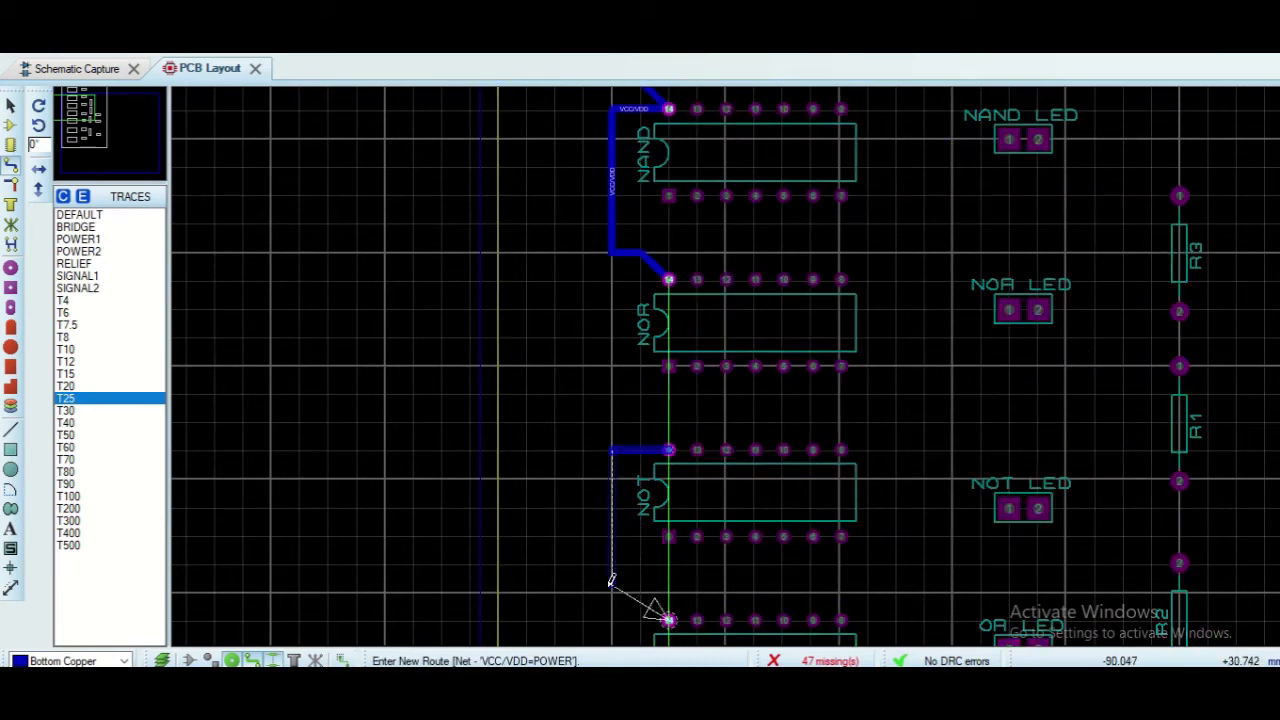
left_click(668, 620)
scroll(802, 541, "down", 1)
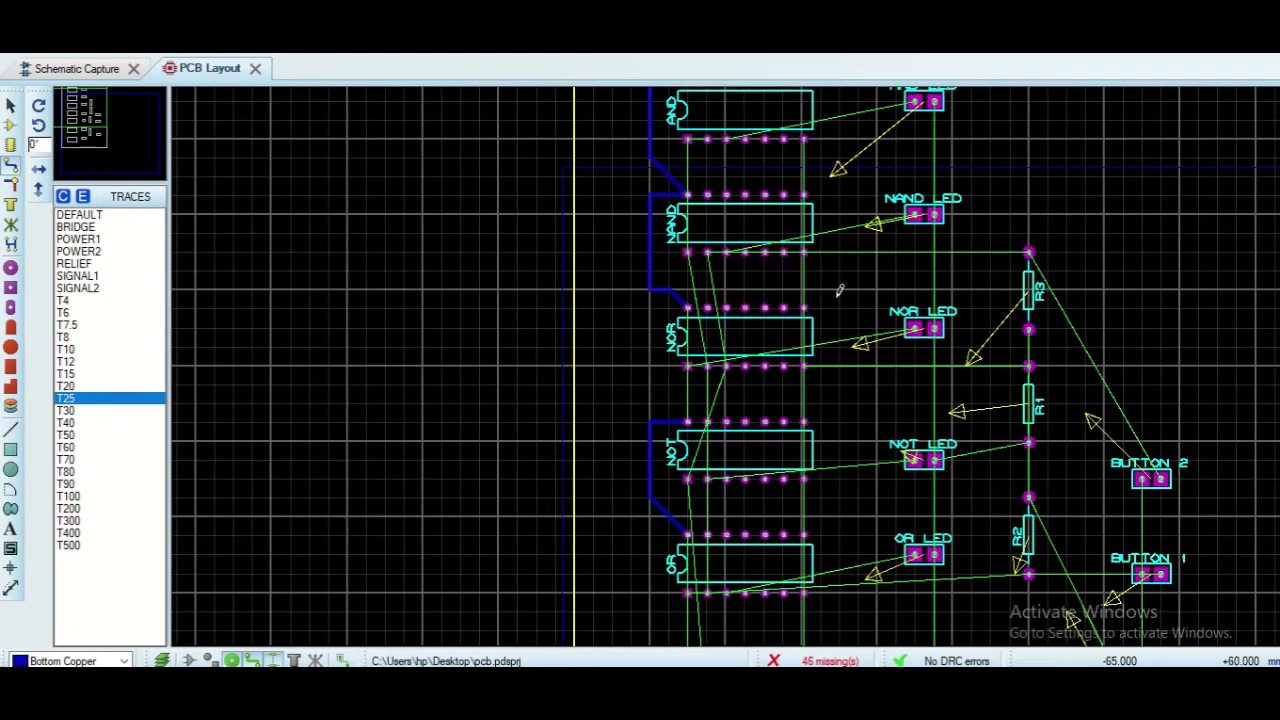
Route a T25 trace from pin 14 of the NOR IC around its left end to pin 14 of the NOT IC
left_click(688, 308)
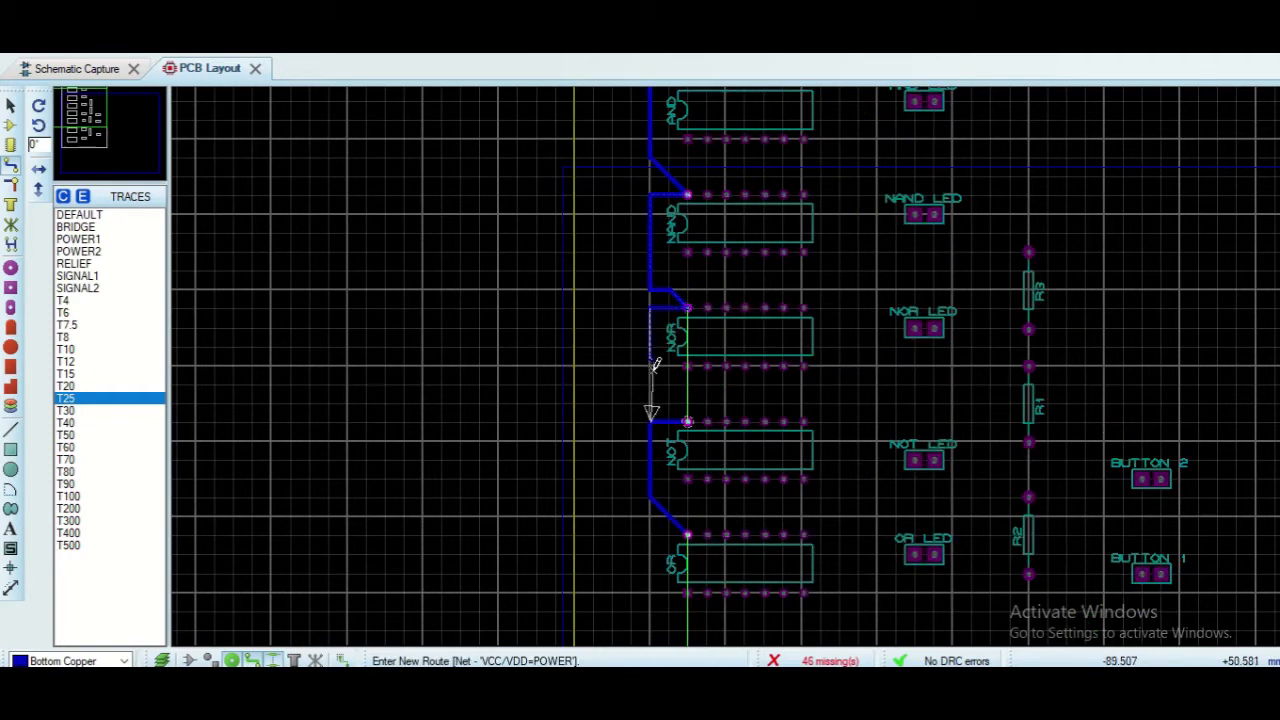
left_click(687, 416)
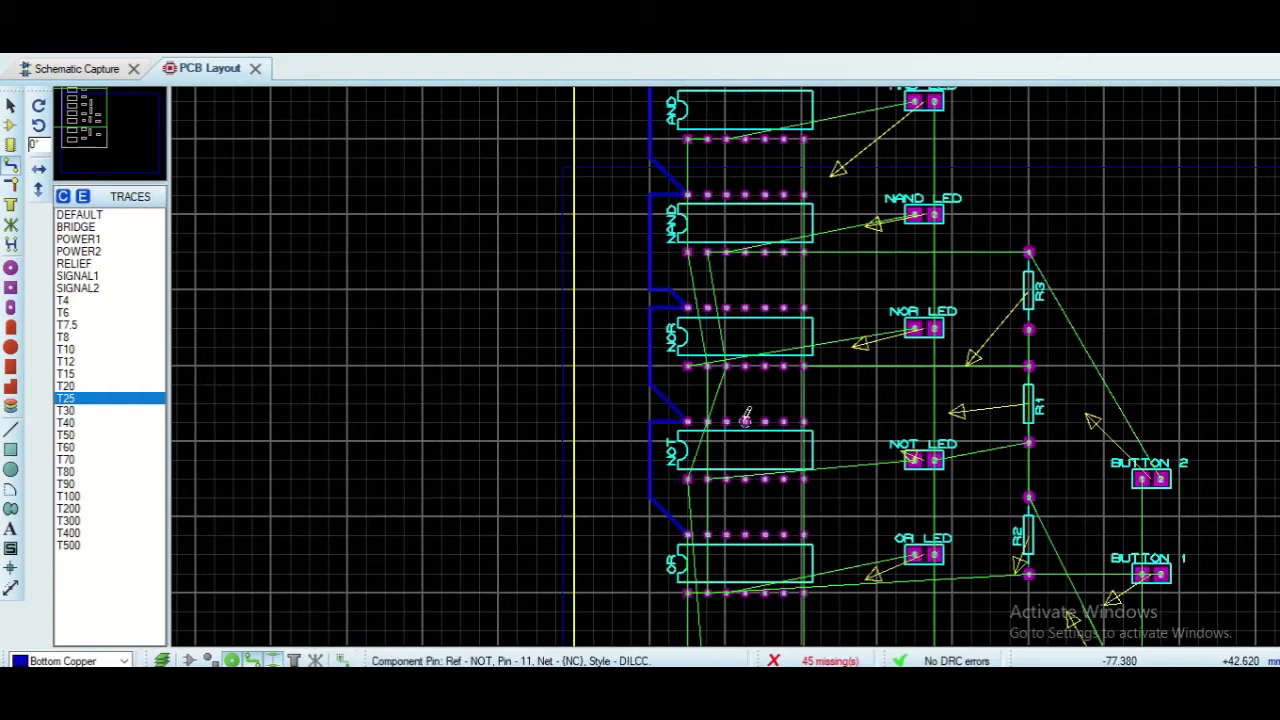
scroll(758, 507, "down", 1)
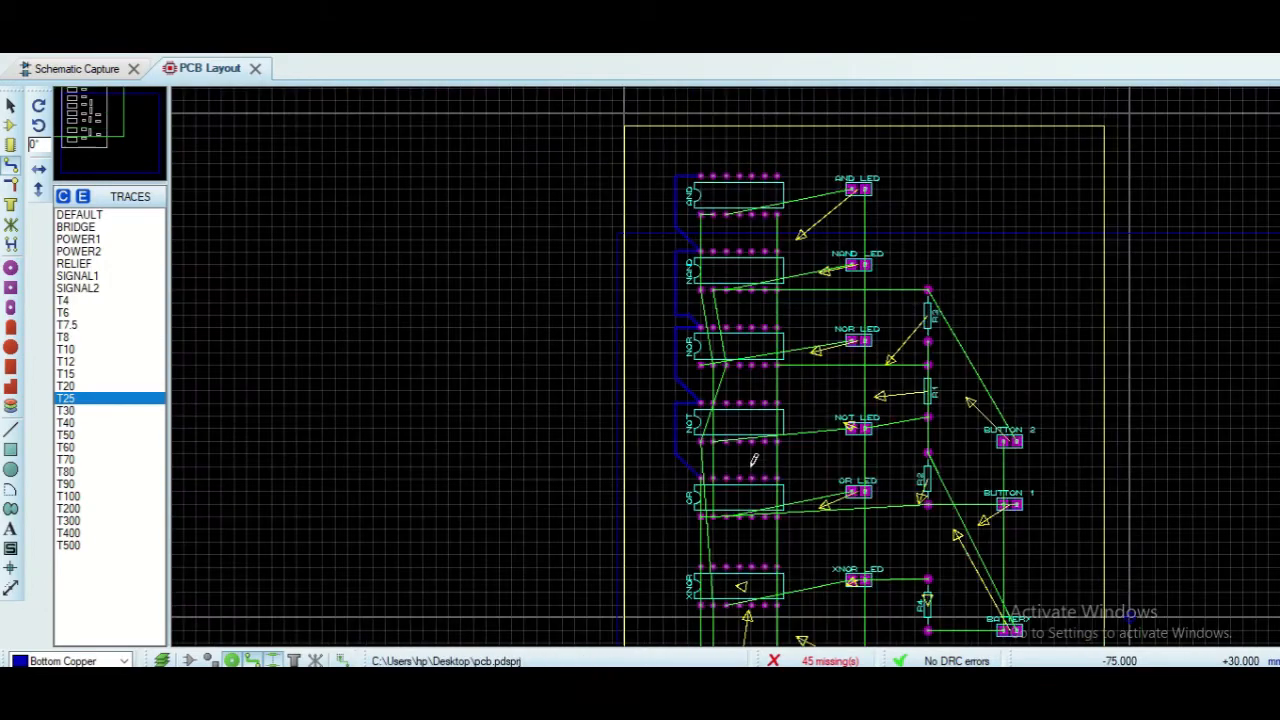
left_click(700, 478)
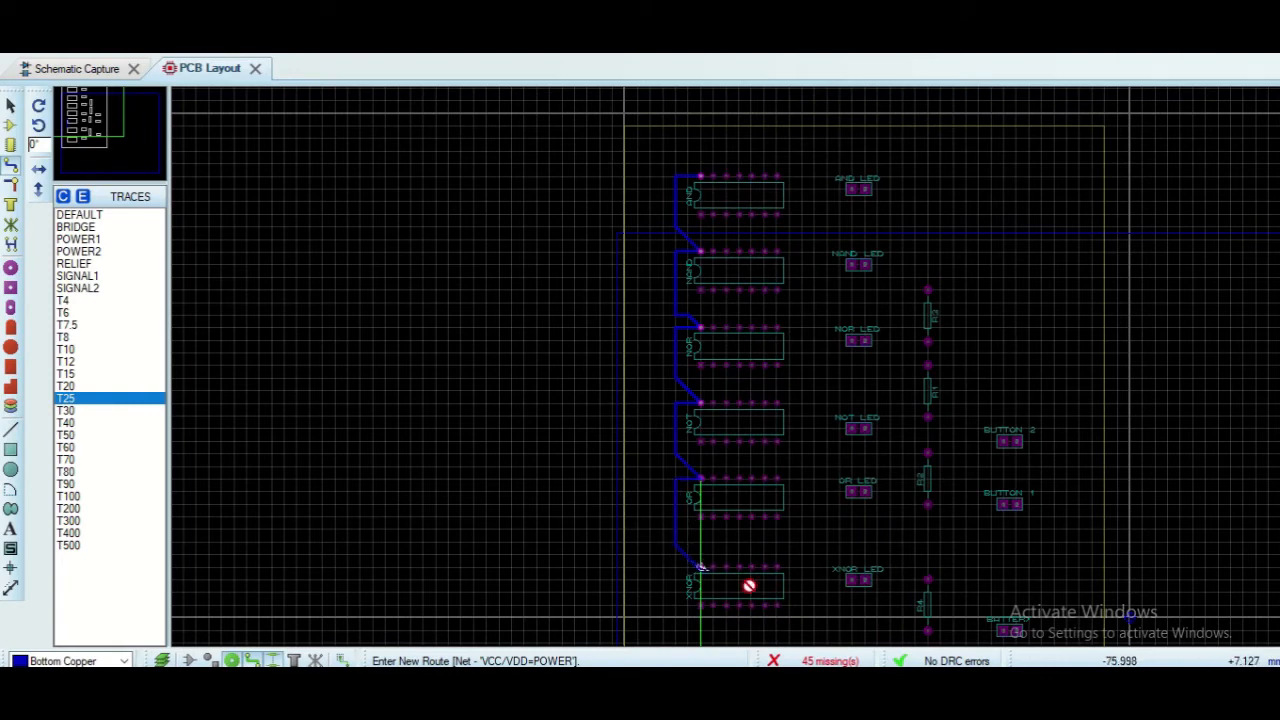
scroll(749, 585, "down", 1)
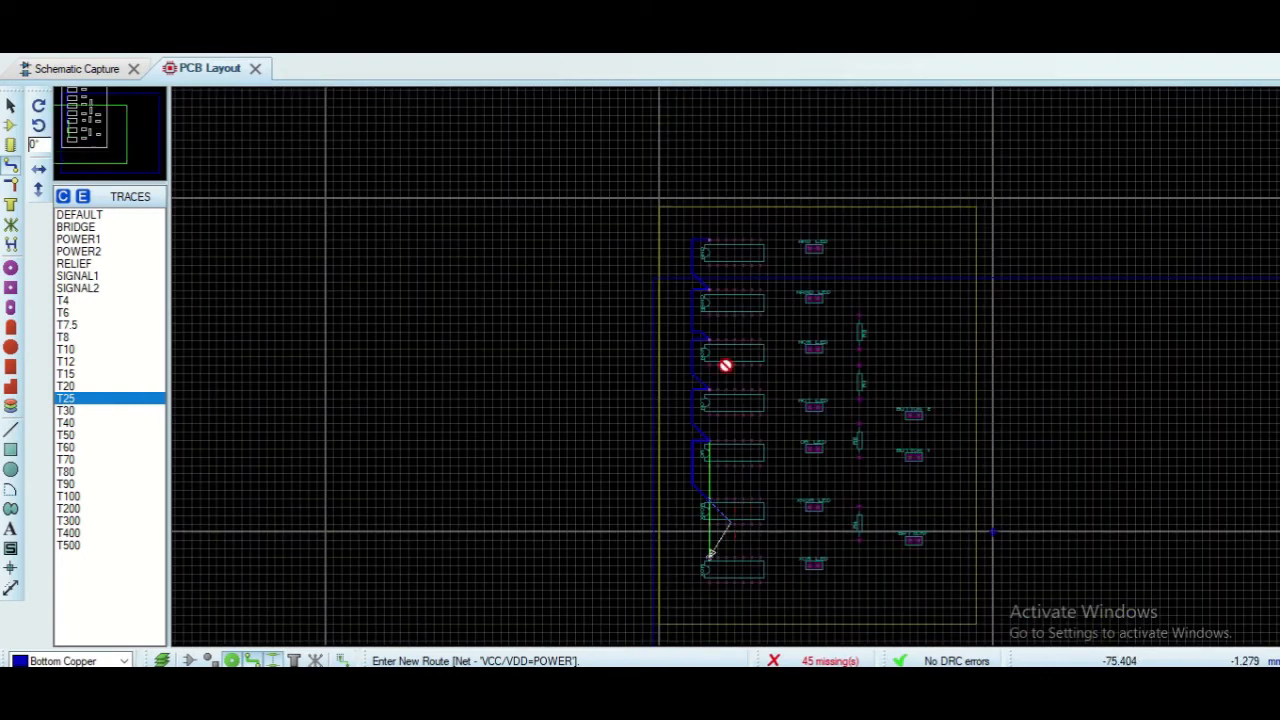
scroll(726, 363, "up", 1)
left_click(681, 303)
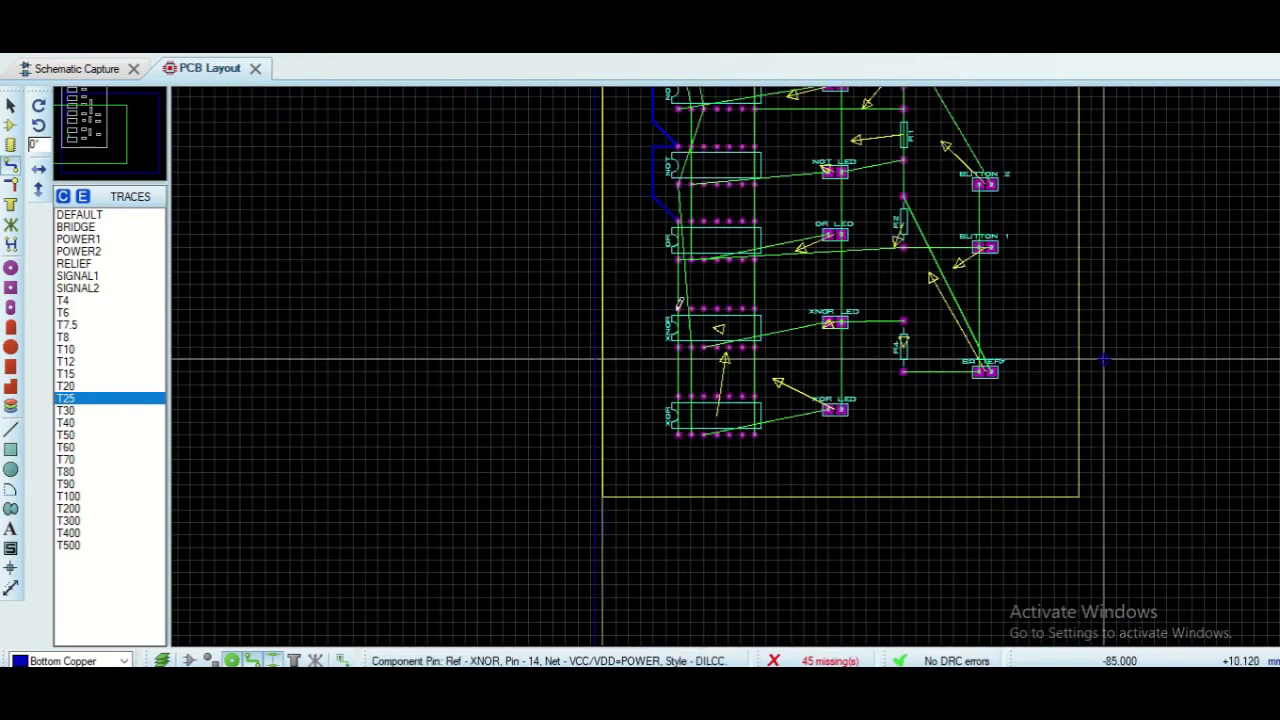
Route a T25 trace from pin 14 of the OR IC around its left end to pin 14 of the XNOR IC
scroll(729, 360, "up", 1)
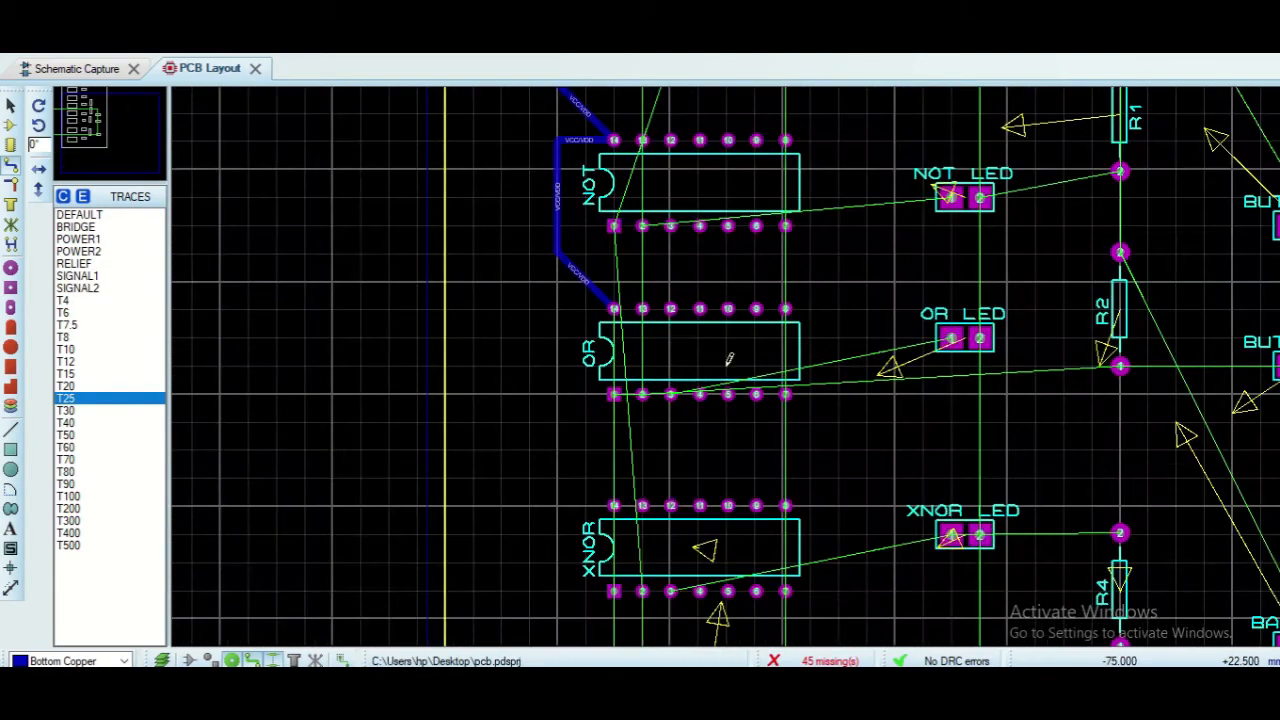
left_click(614, 309)
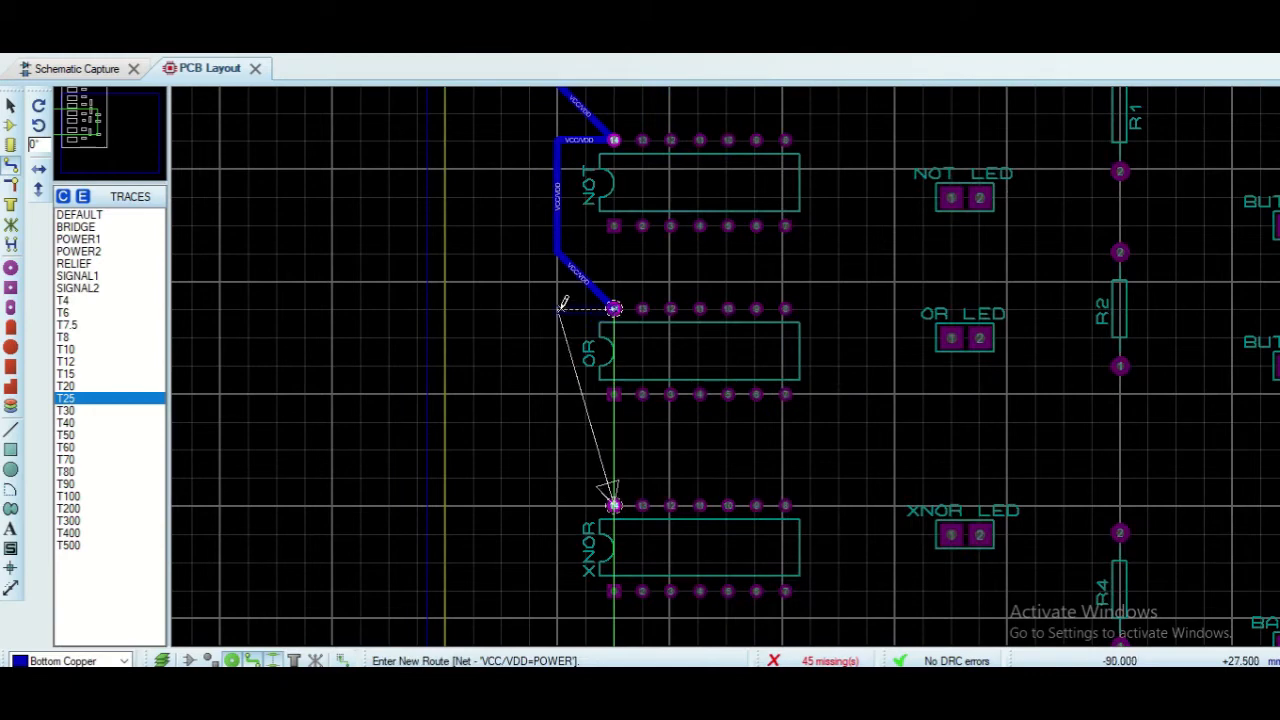
left_click(558, 308)
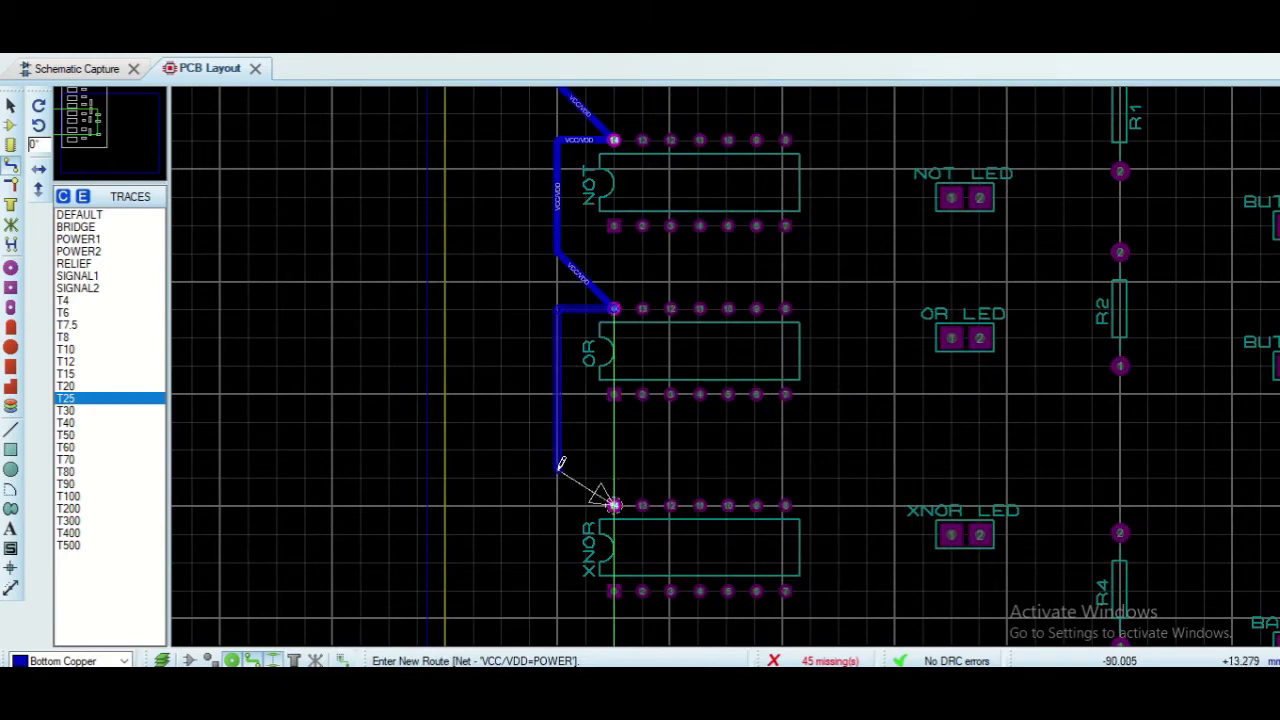
left_click(615, 505)
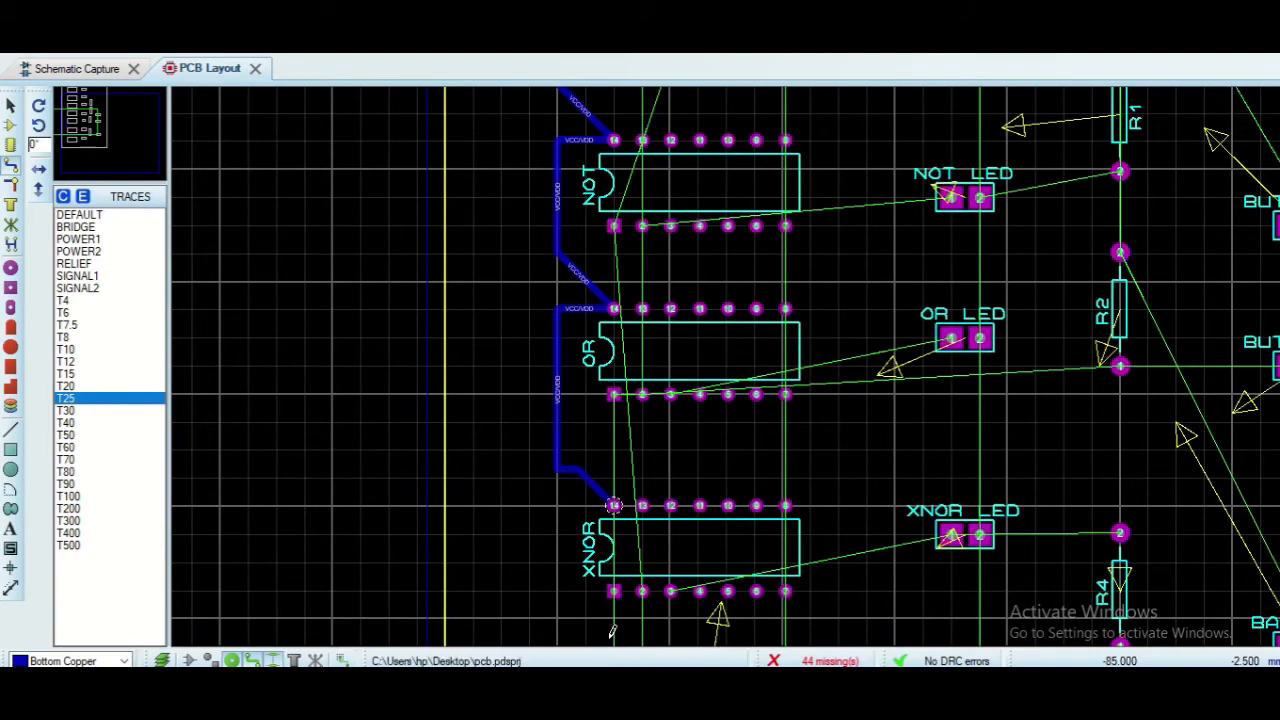
Route a T25 trace from pin 14 of the XNOR IC around its left end to pin 14 of the XOR IC
scroll(654, 545, "down", 1)
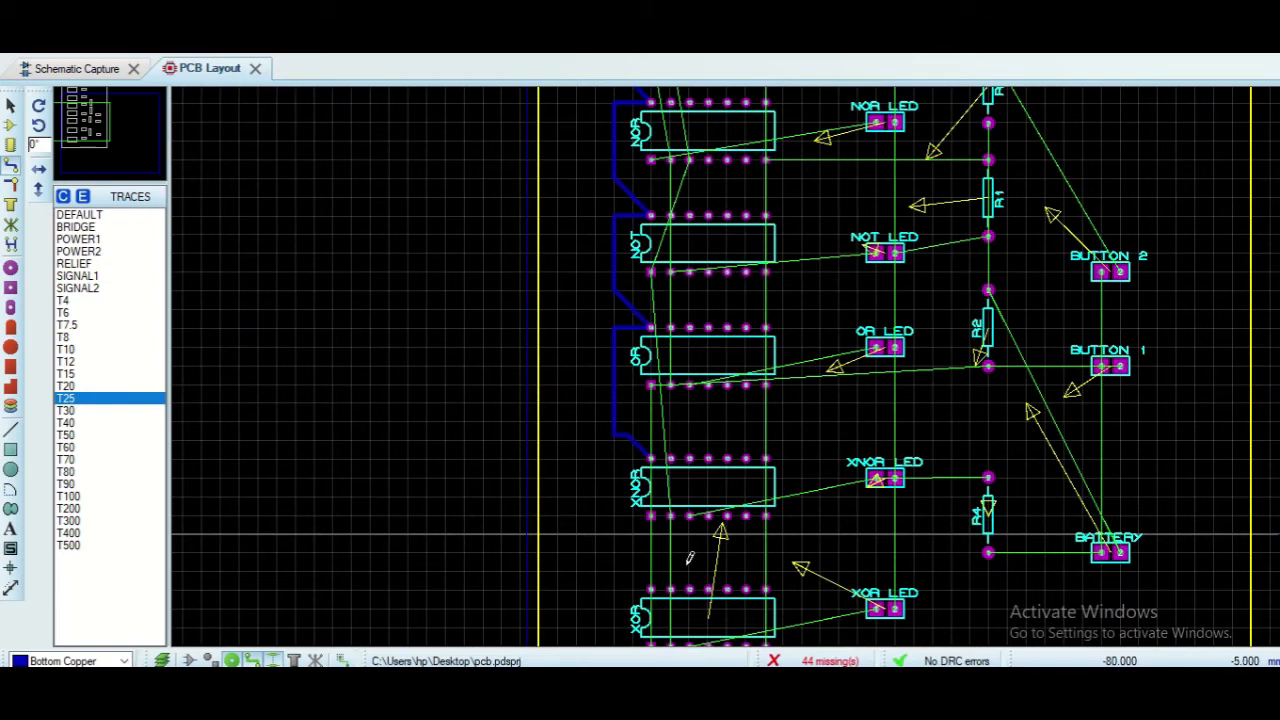
left_click(650, 457)
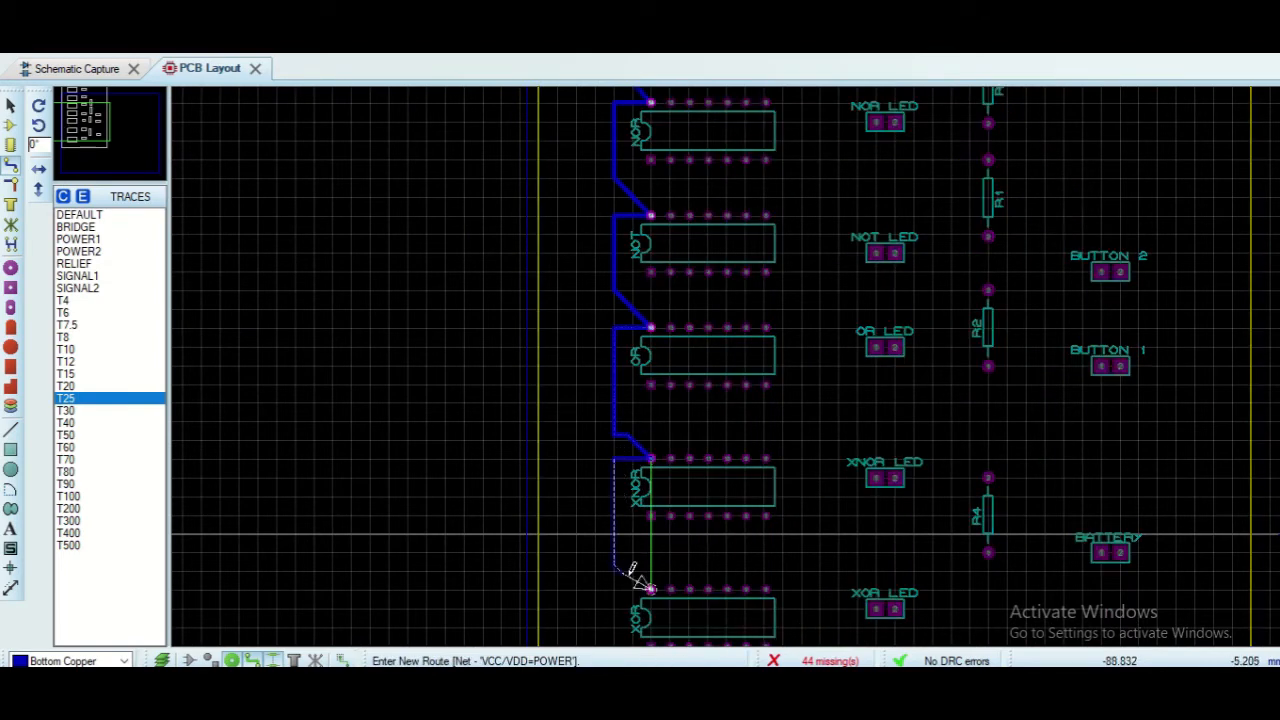
left_click(650, 588)
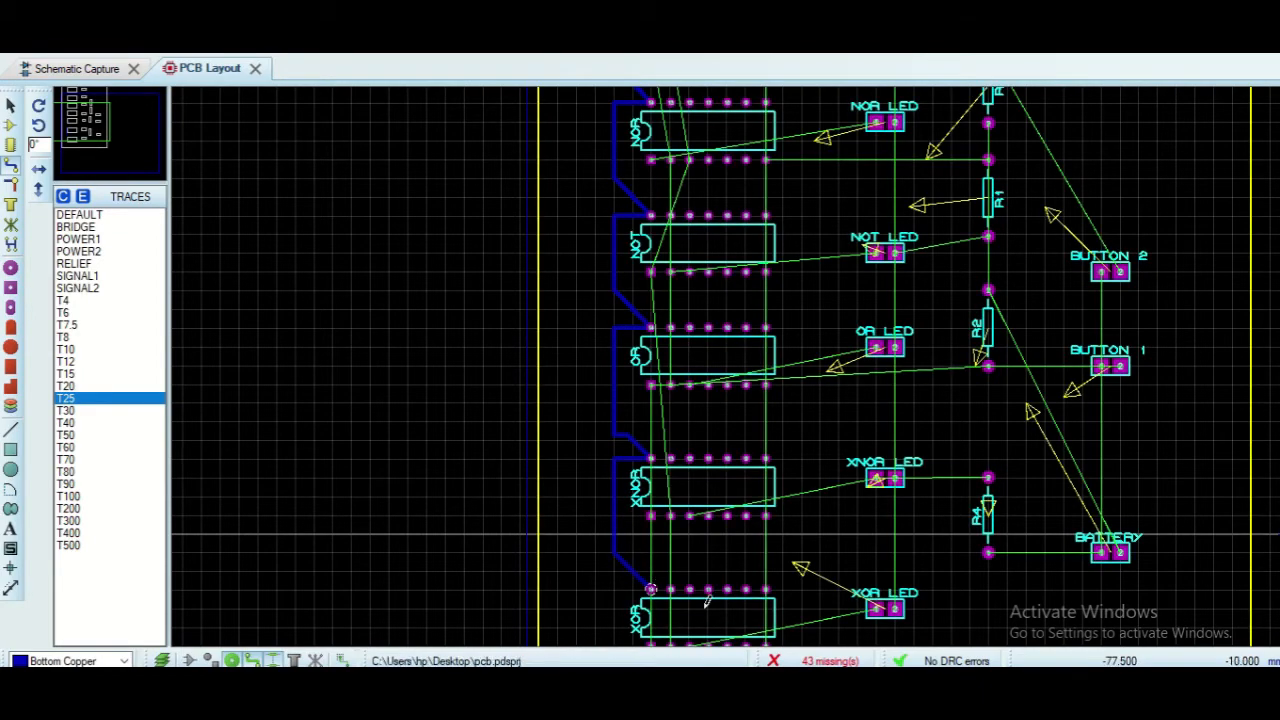
Route a Bottom Copper trace from pin 3 of the AND IC through its body to pin 1 of the AND LED connector
scroll(716, 519, "down", 1)
scroll(815, 100, "up", 3)
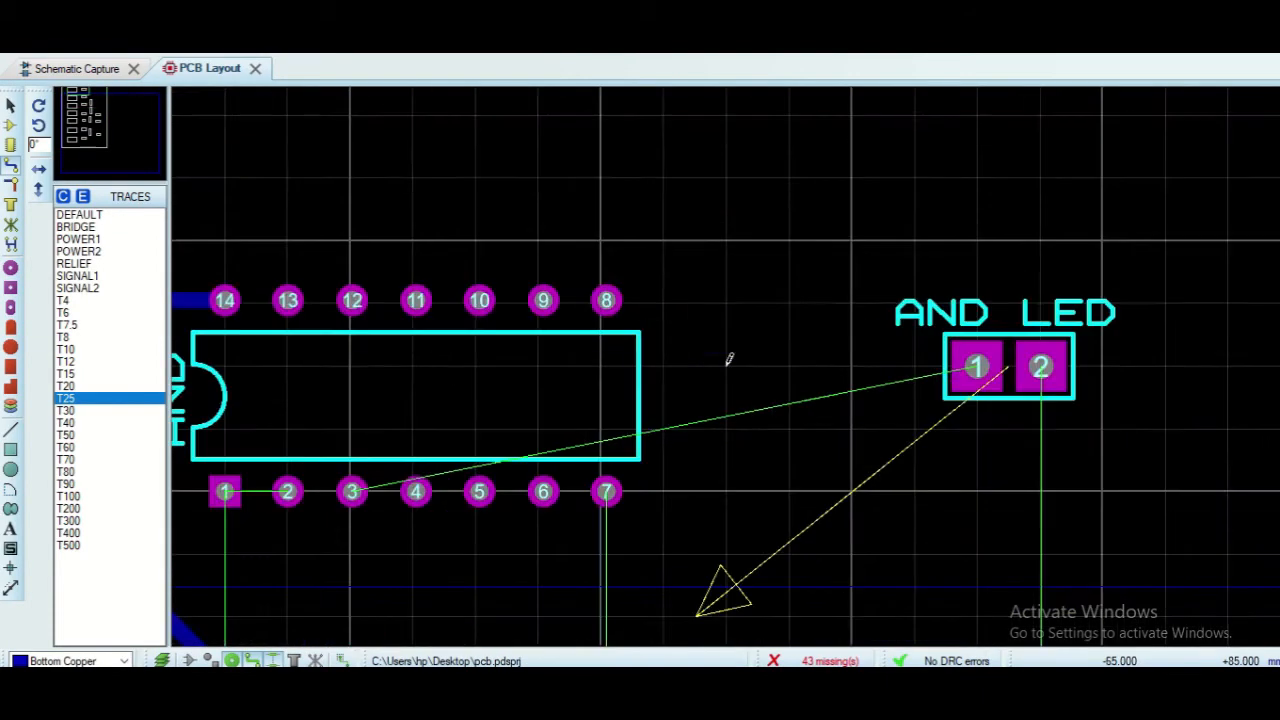
left_click(352, 491)
left_click(363, 410)
left_click(975, 366)
Try to join pins 1 and 2 of the AND IC with a short trace
scroll(398, 527, "down", 1)
left_click(392, 449)
left_click(434, 449)
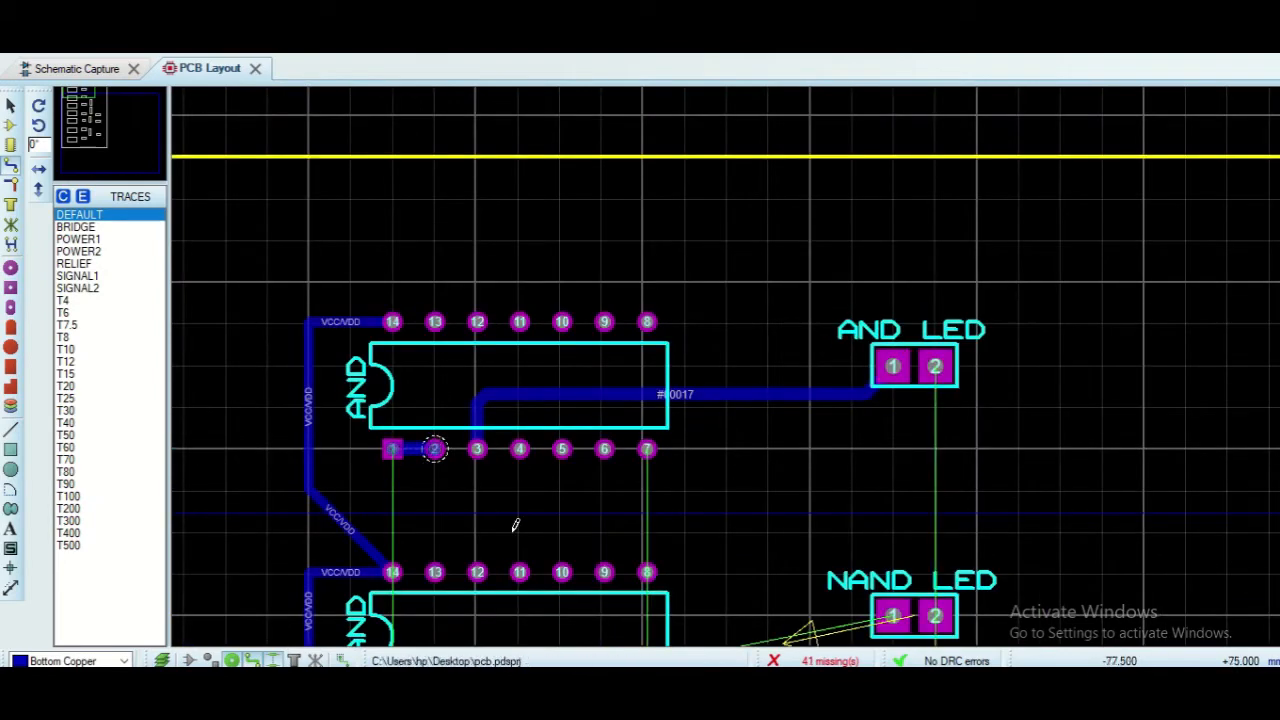
left_click(435, 450)
key("Escape")
key("ctrl+z")
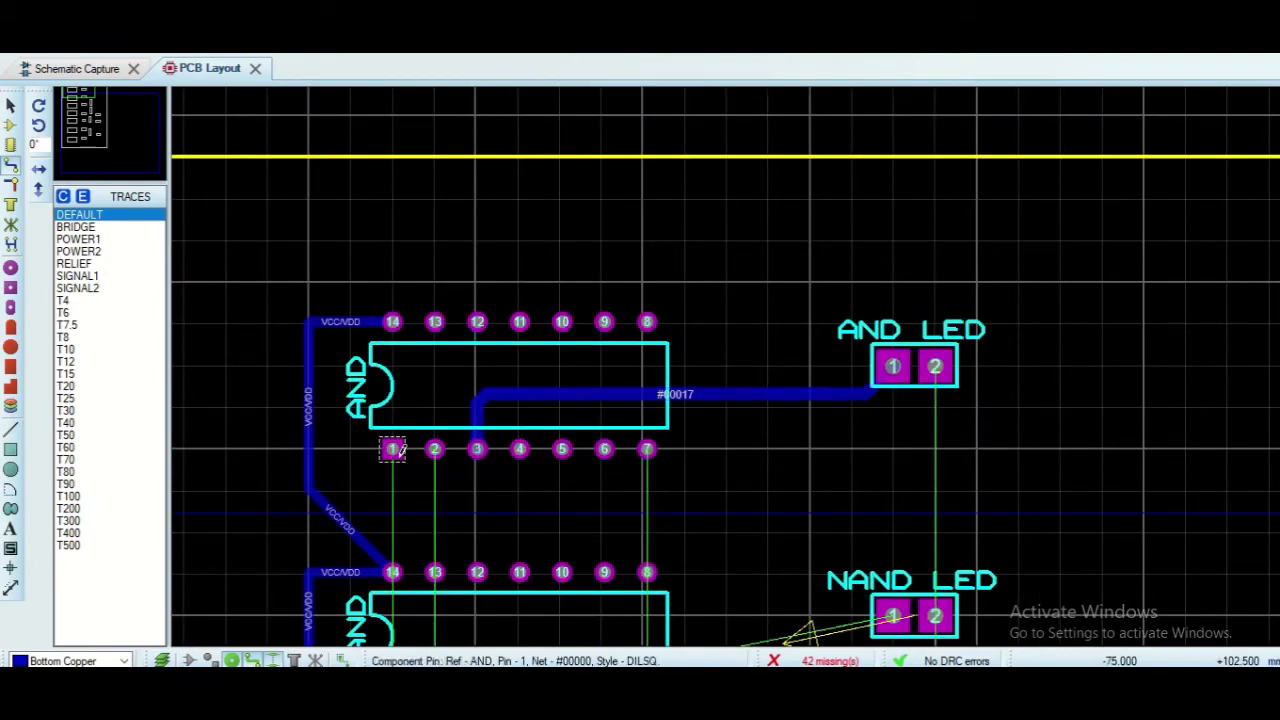
Route a DEFAULT trace from pin 1 of the AND IC around the right end of the NAND IC's upper pins to NAND pin 1
left_click(392, 449)
scroll(600, 430, "down", 1)
scroll(622, 435, "up", 1)
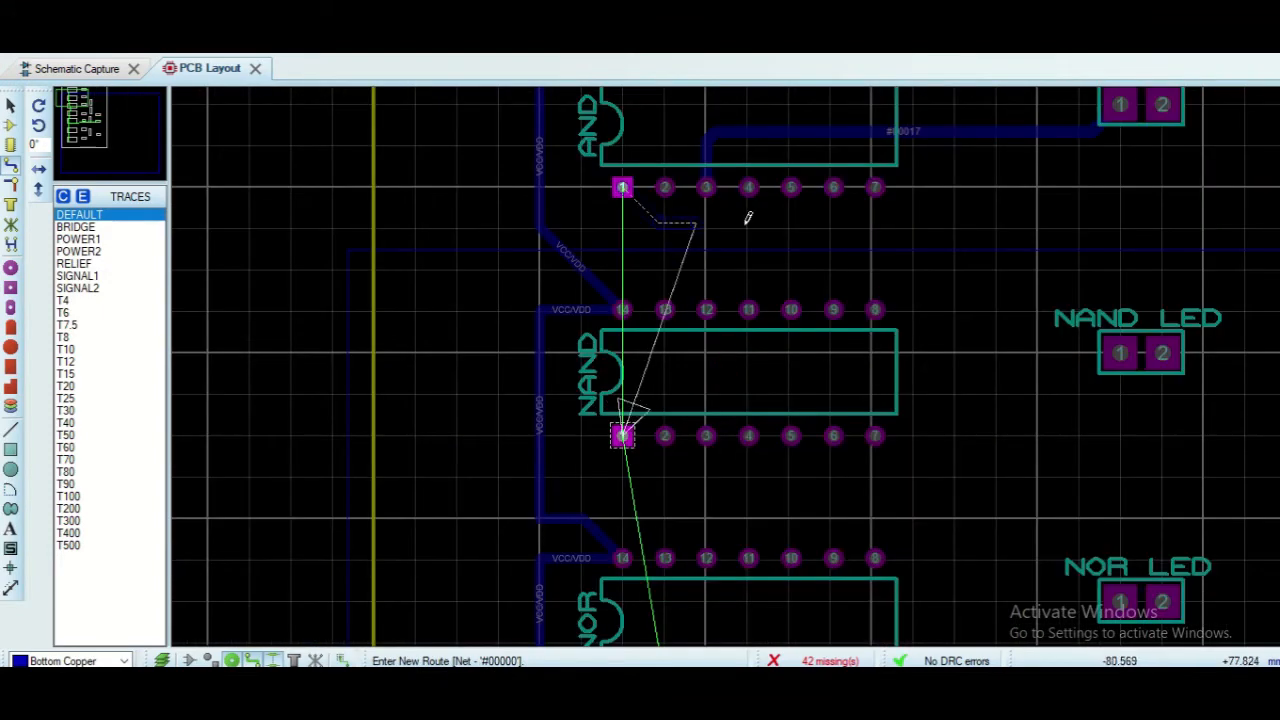
left_click(932, 258)
left_click(930, 372)
left_click(622, 435)
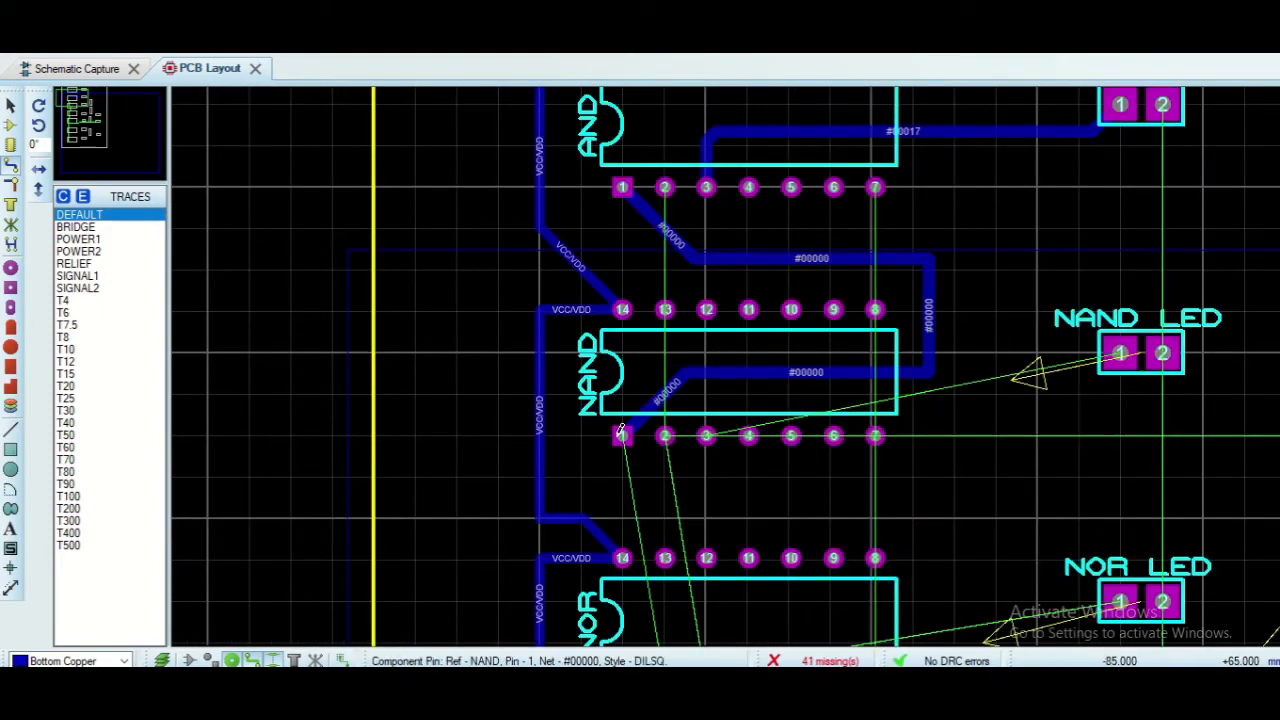
Reshape the pin 1 trace so it leaves the AND IC straight down and meets the horizontal segment at a square corner
key("Escape")
left_click(664, 228)
left_click_drag(662, 227, 638, 250)
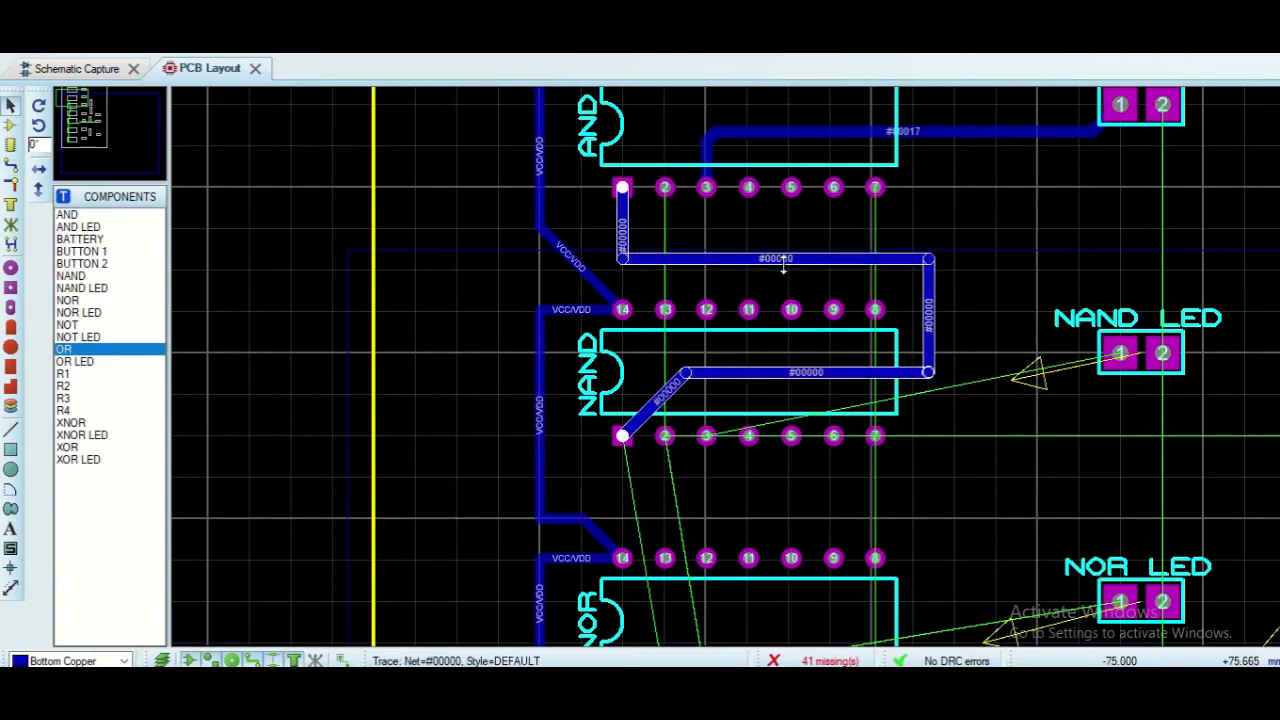
Route a DEFAULT trace from pin 2 of the AND IC around the outside of the pin 1 trace to pin 2 of the NAND IC
left_click(10, 168)
left_click(664, 187)
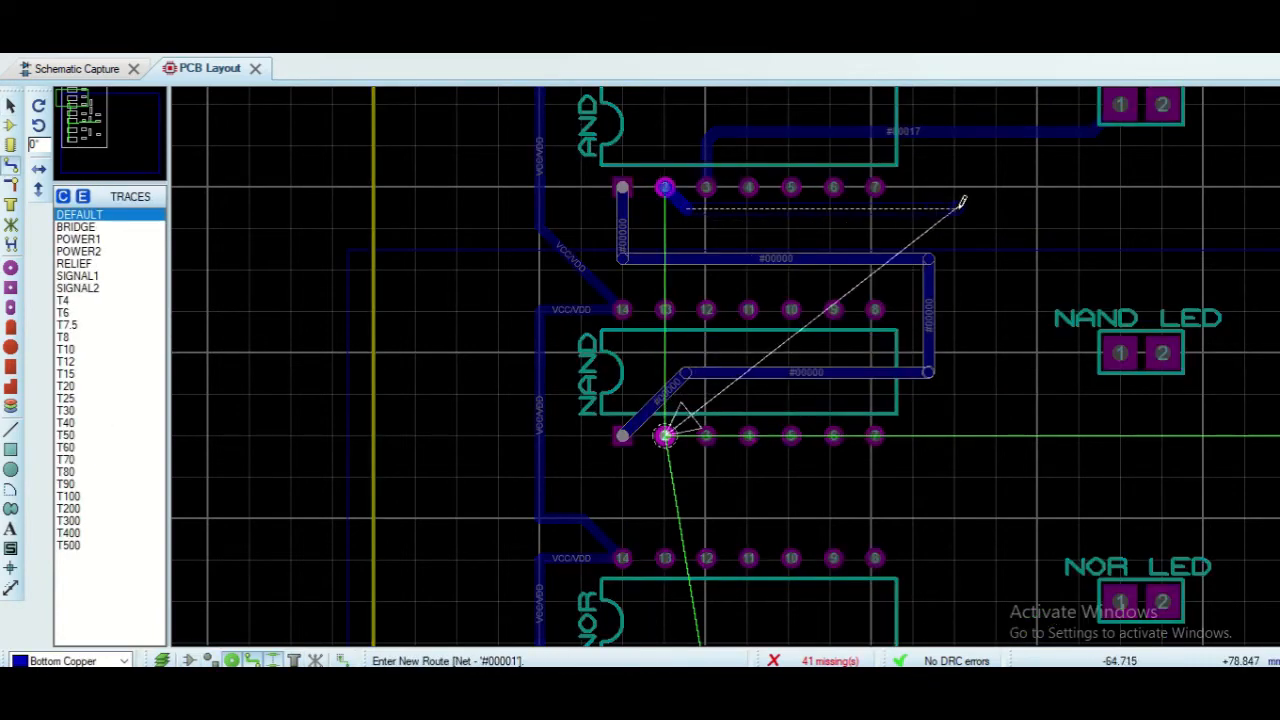
left_click(706, 228)
left_click(958, 229)
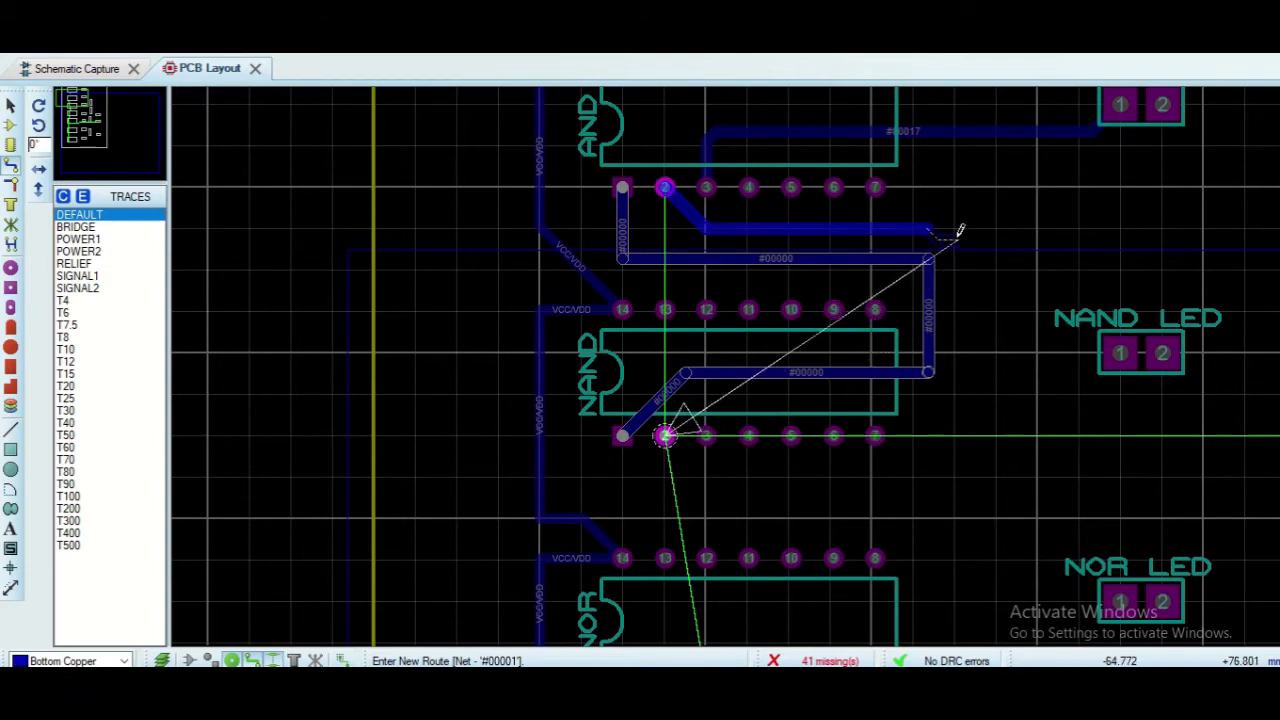
left_click(915, 470)
left_click(665, 437)
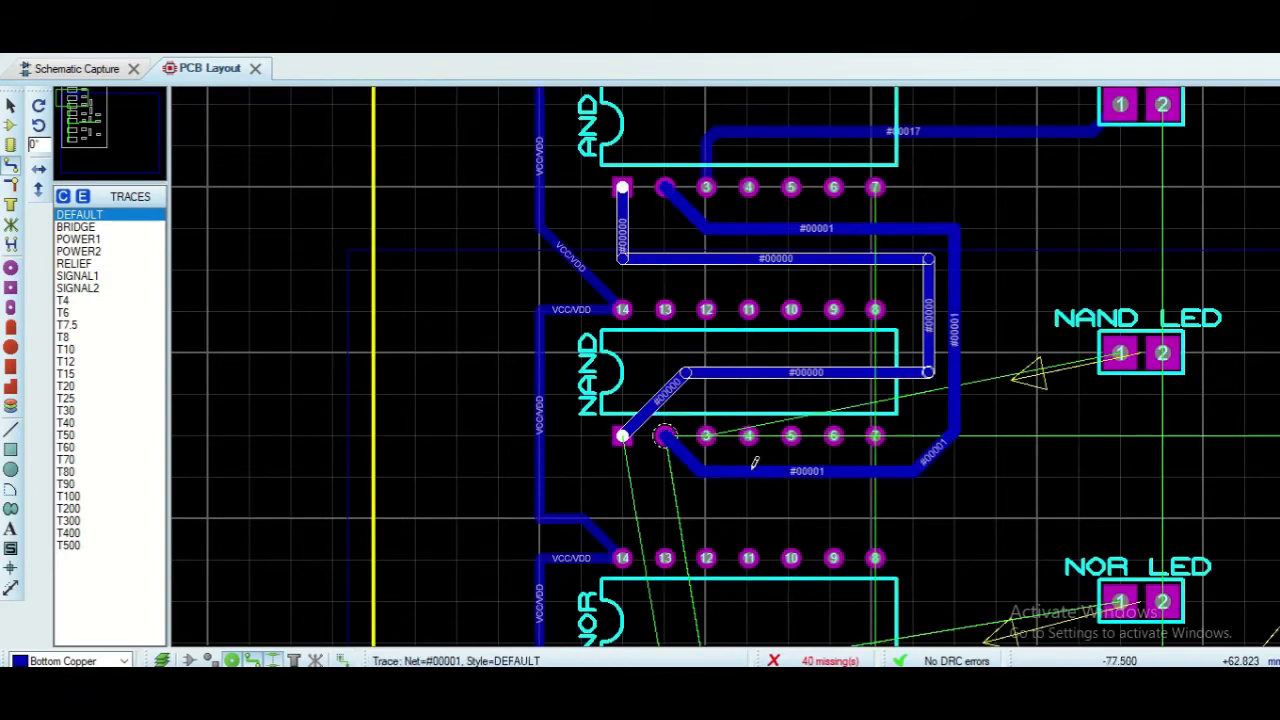
Route a T25 ground trace from AND pin 7 to NAND pin 7, crossing the pin 2 trace on Top Copper between two vias
left_click(875, 187)
left_click(987, 186)
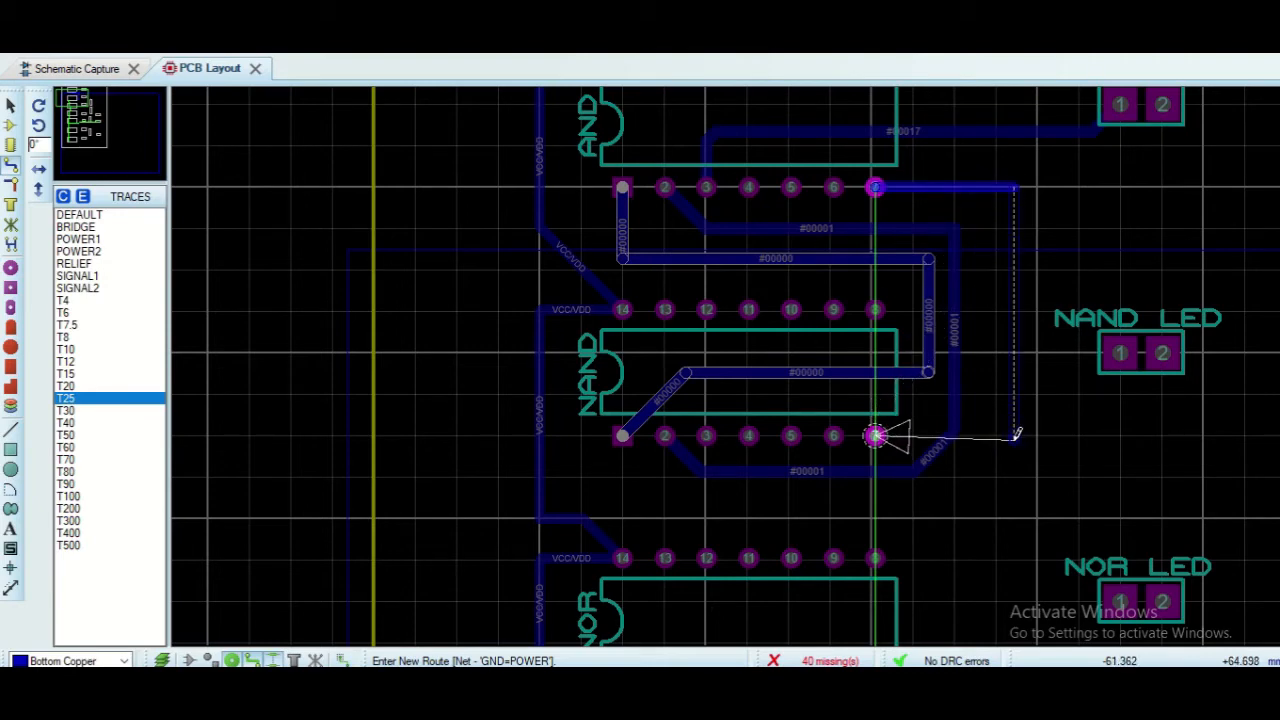
double_click(1016, 433)
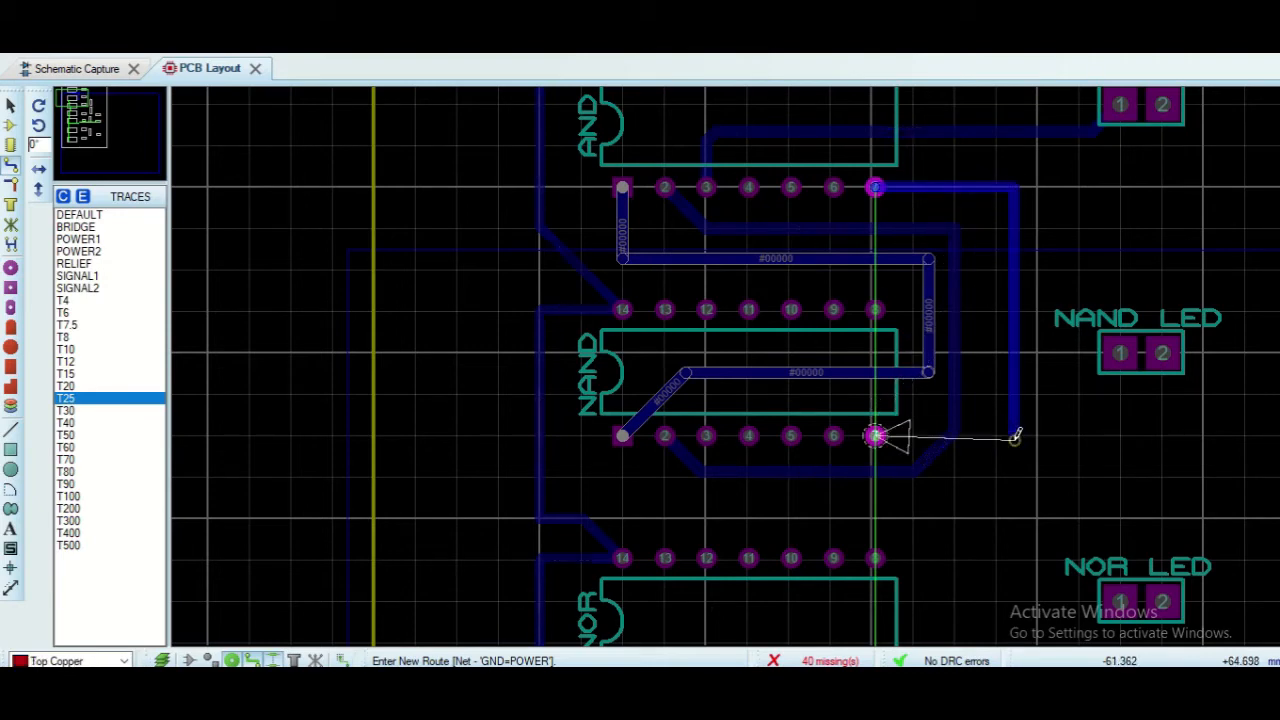
left_click(912, 432)
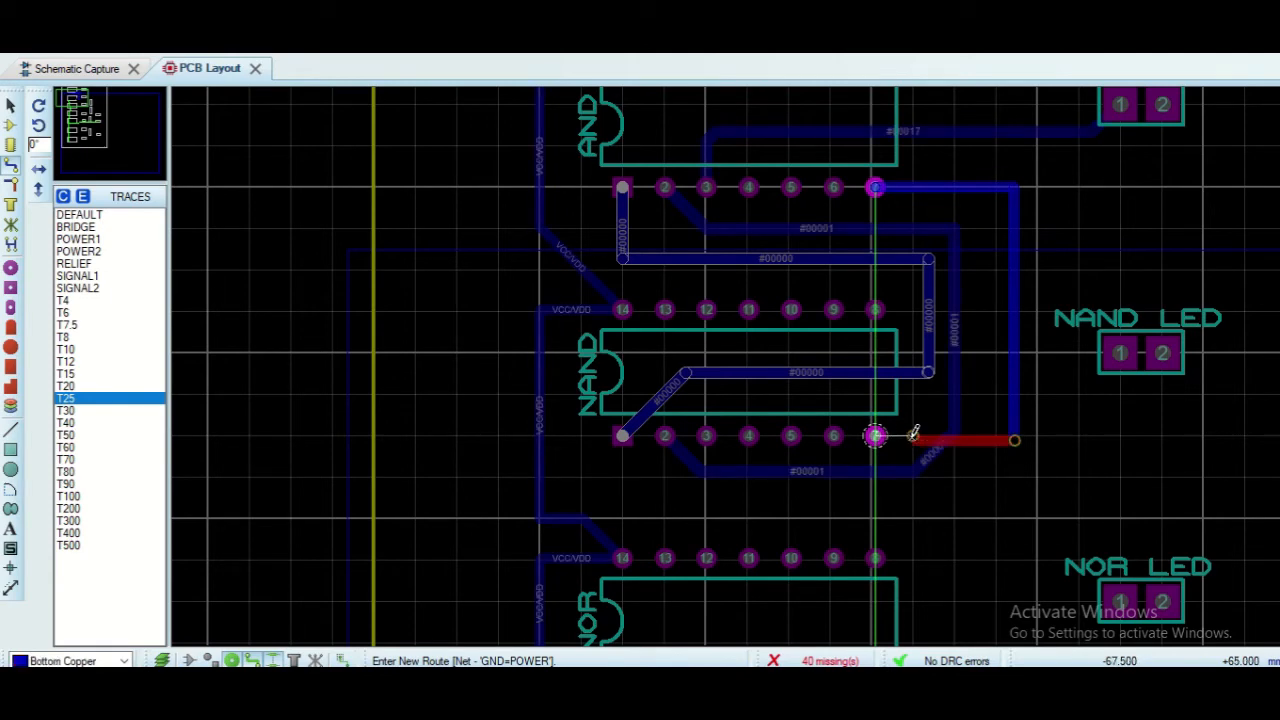
left_click(875, 435)
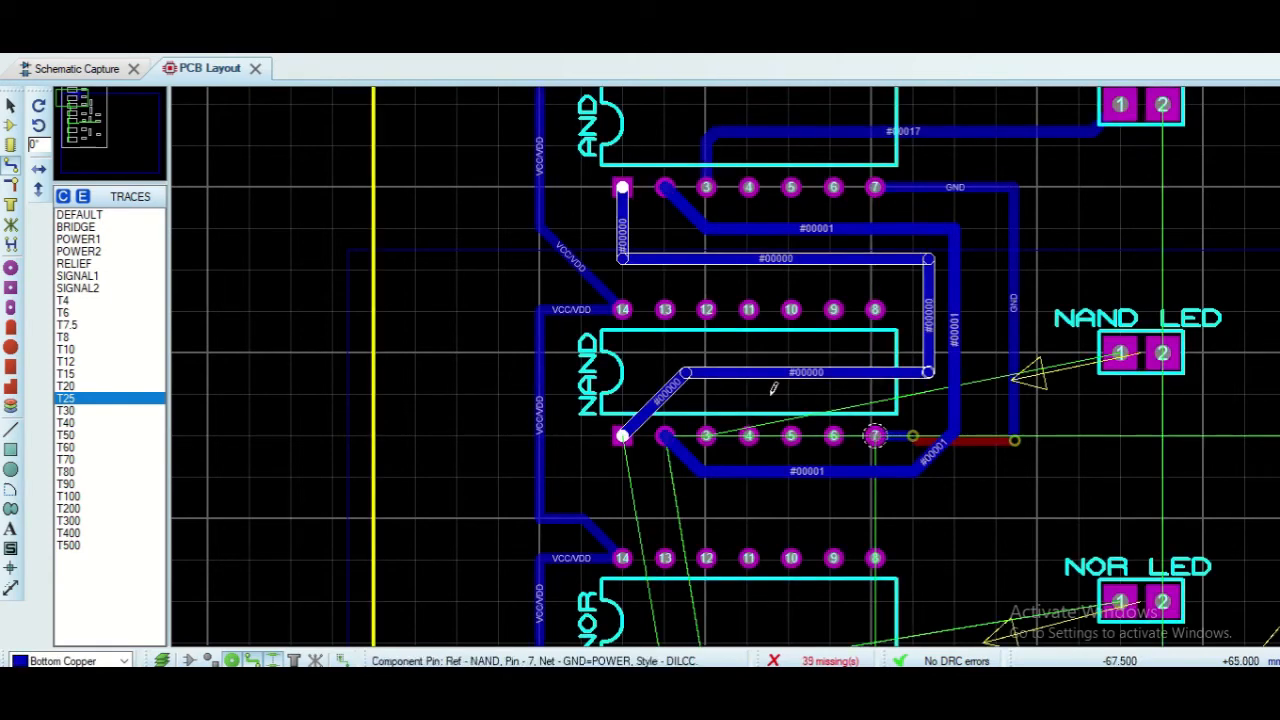
Reshape the pin 2 trace's diagonal corner near NAND pin 7 into a square corner and deselect the trace
left_click(10, 105)
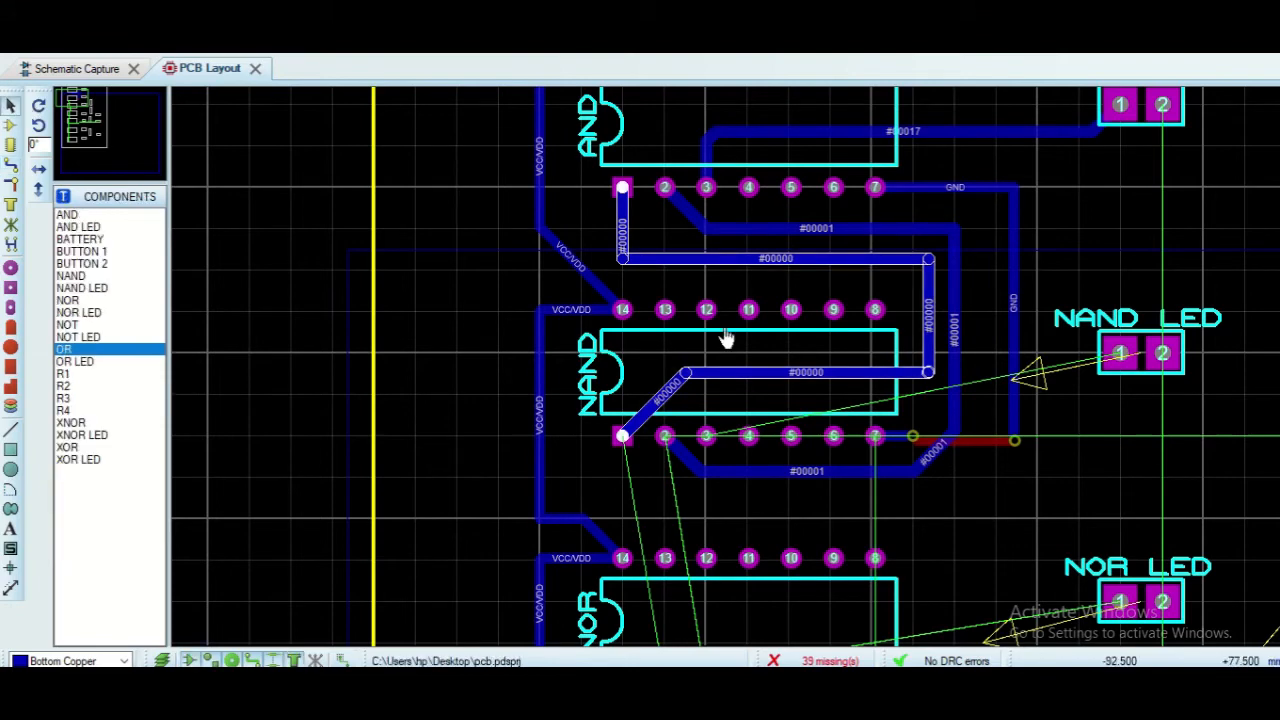
left_click(930, 452)
left_click_drag(931, 452, 960, 472)
left_click(1028, 474)
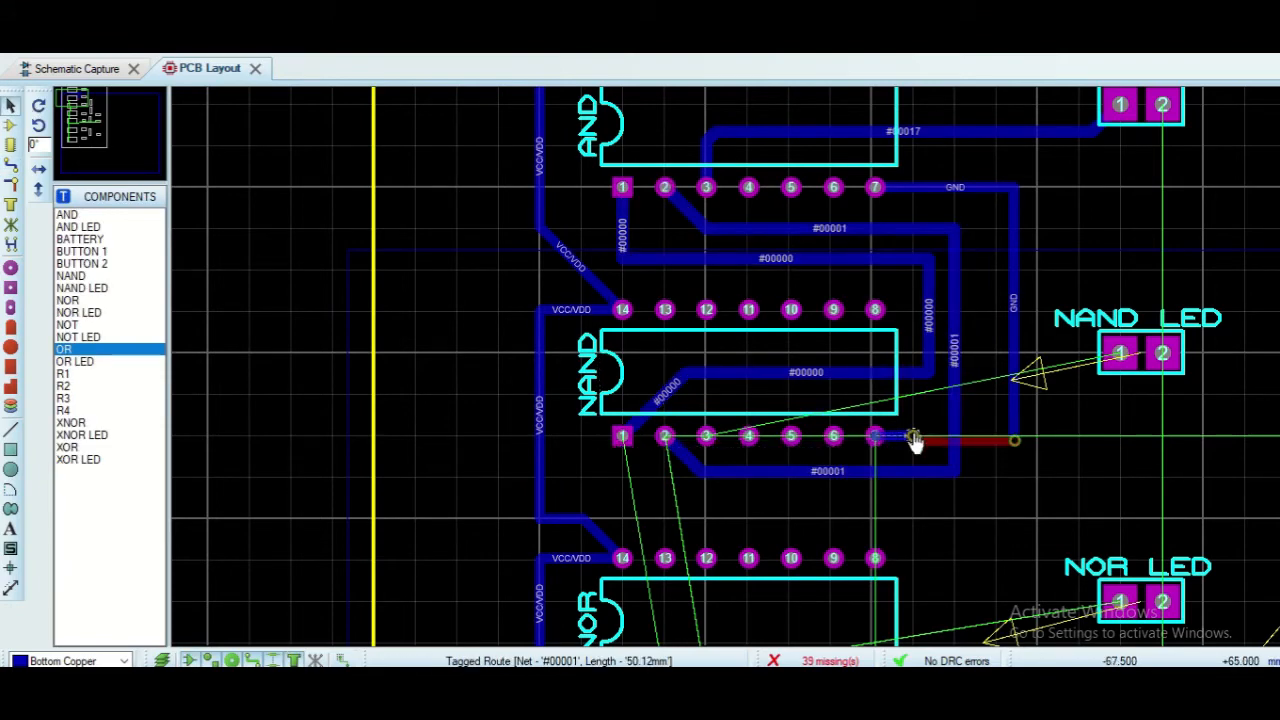
Place C-50-30 through-hole pads at the two ends of the Top Copper GND segment beside NAND pin 7
left_click(10, 272)
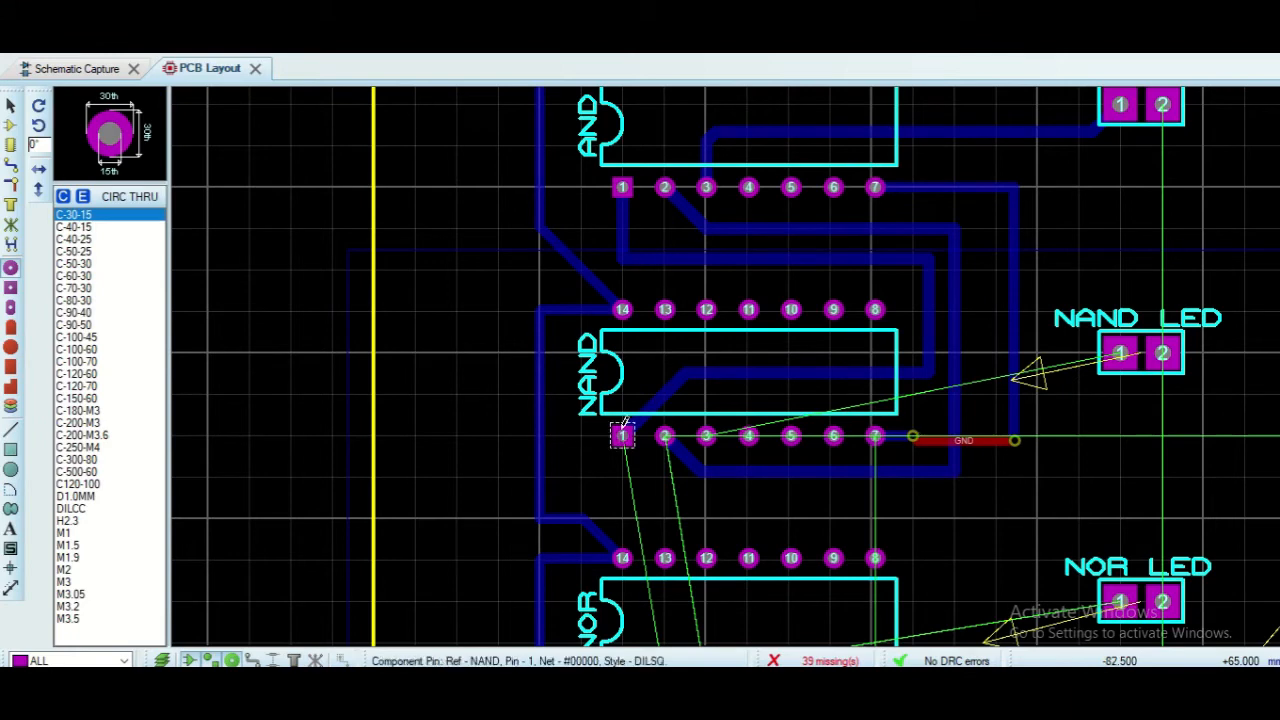
left_click(80, 289)
left_click(80, 278)
left_click(82, 267)
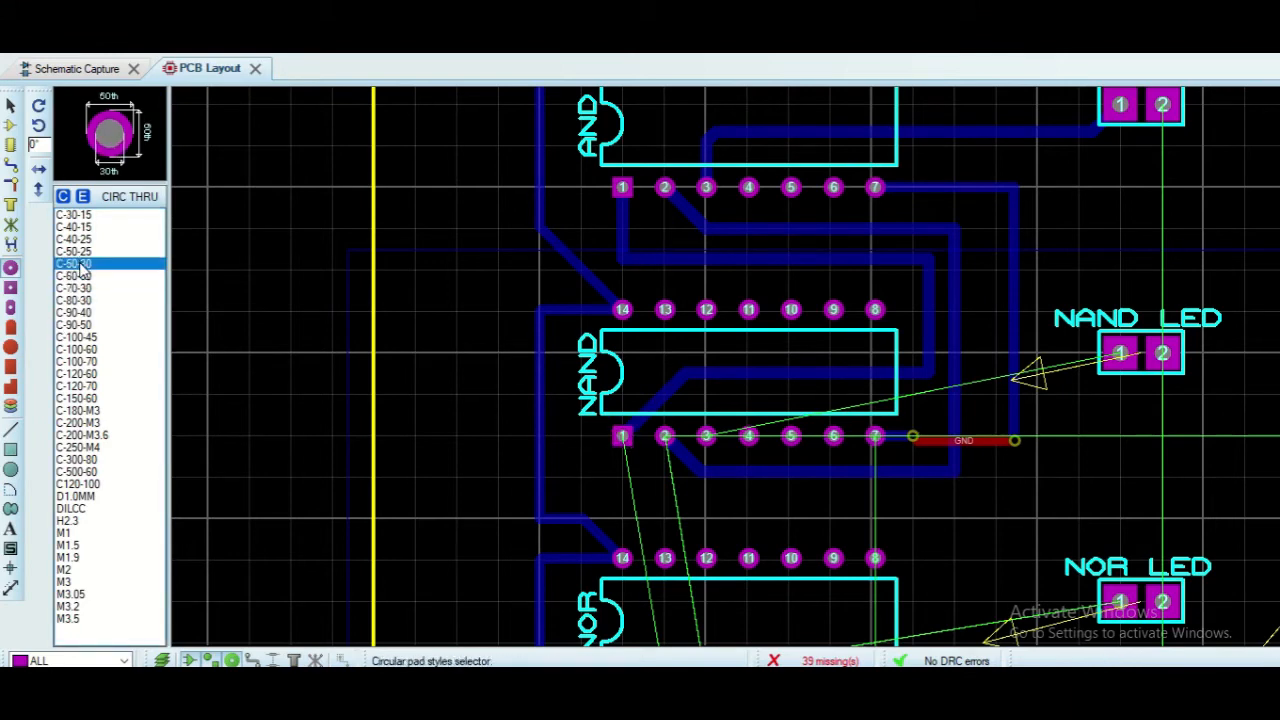
left_click(913, 436)
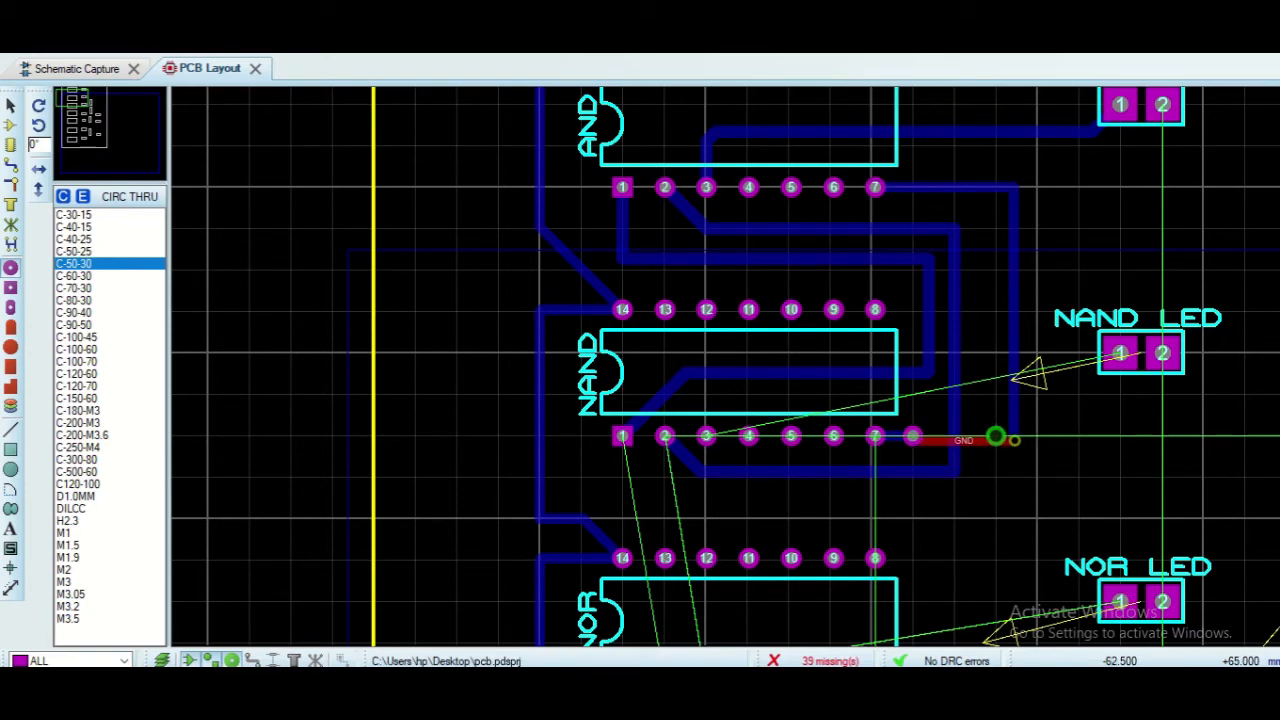
scroll(1038, 477, "up", 1)
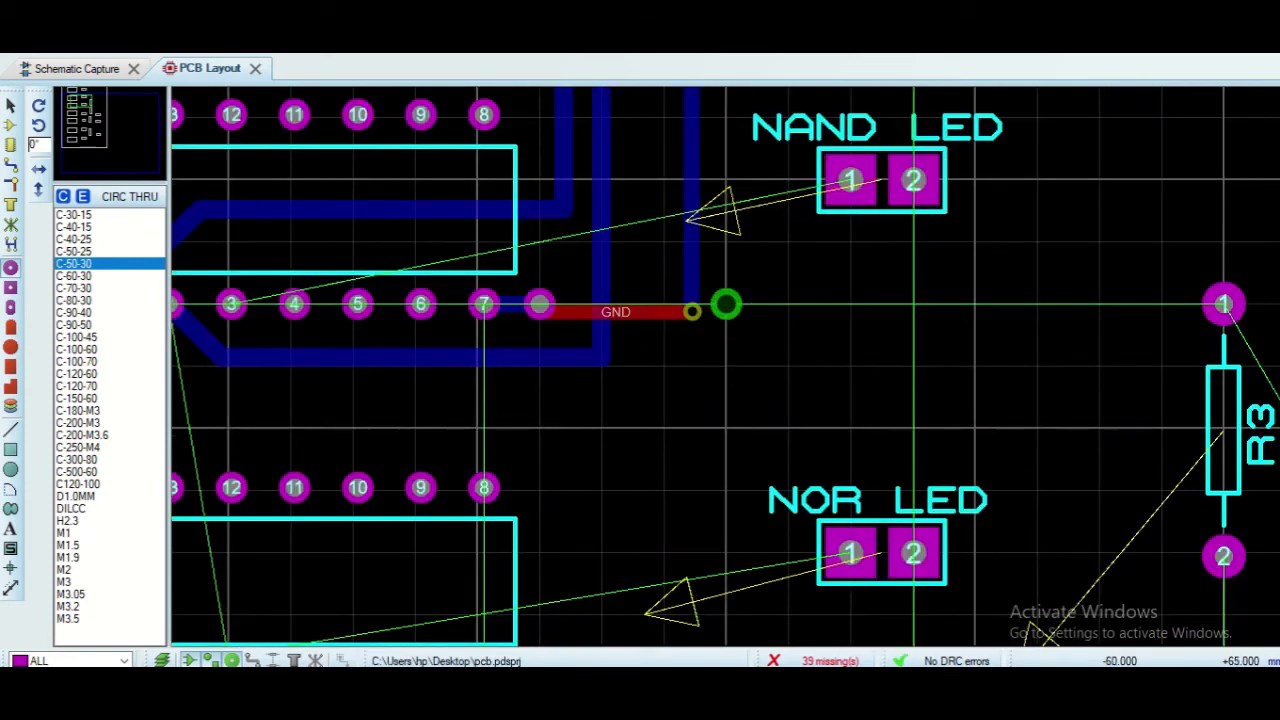
left_click(820, 304)
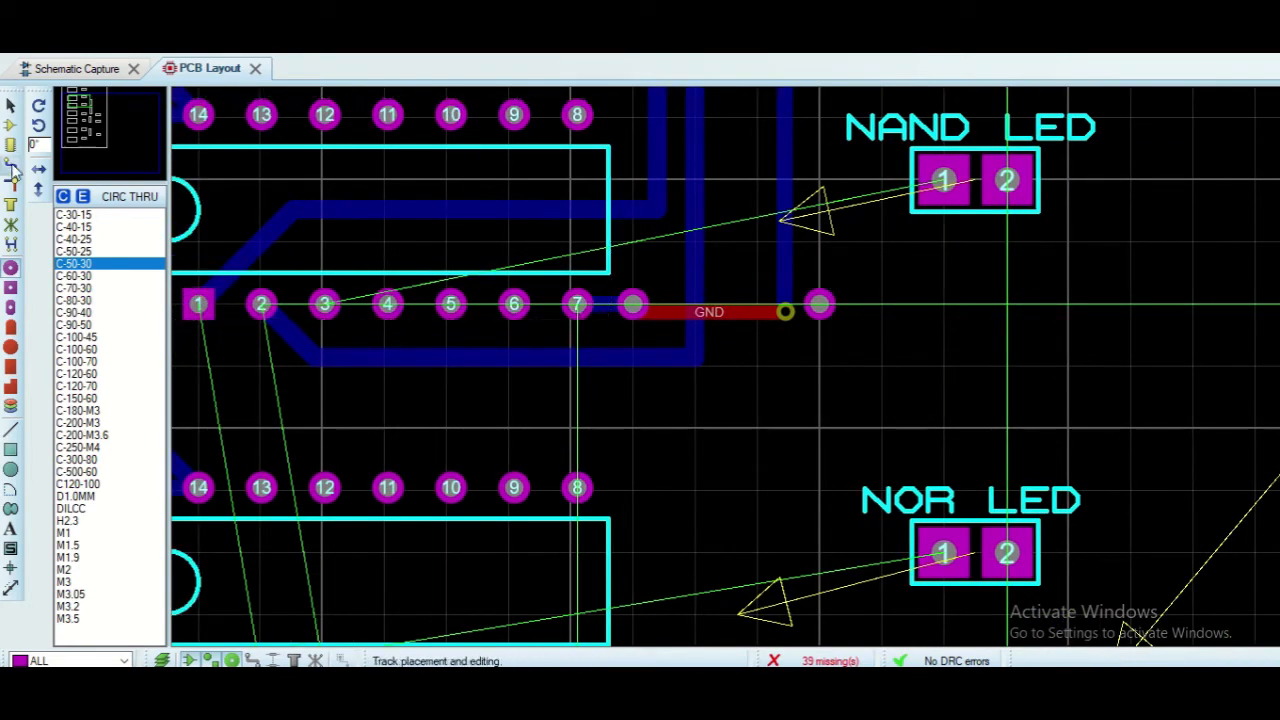
Move the lower end of the vertical GND trace from AND pin 7 onto the outer C-50-30 pad
left_click(11, 165)
left_click(9, 107)
left_click(786, 280)
left_click_drag(786, 308, 820, 304)
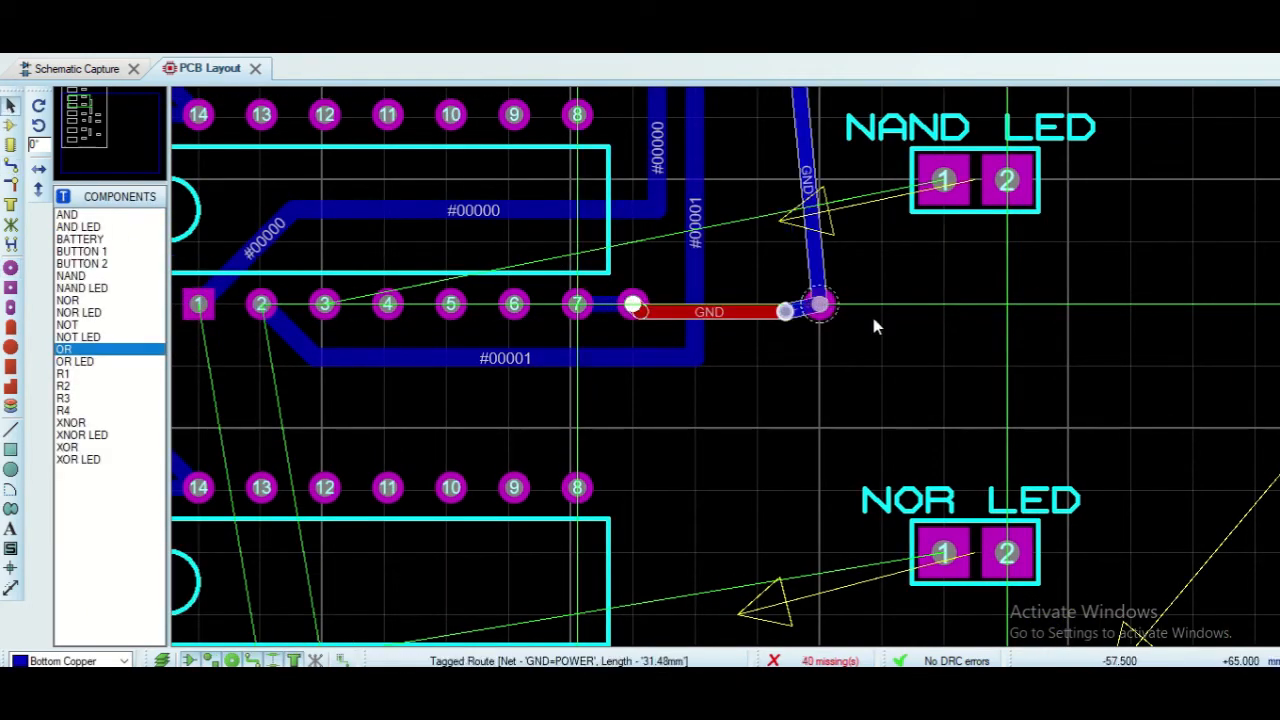
left_click(880, 291)
Straighten the vertical GND trace above the outer pad and align the Top Copper segment's end with that pad
scroll(880, 291, "down", 2)
left_click(751, 174)
left_click_drag(772, 175, 772, 178)
left_click(757, 237)
left_click_drag(757, 237, 767, 172)
left_click(850, 262)
scroll(850, 266, "up", 2)
left_click(628, 435)
left_click_drag(631, 434, 663, 428)
left_click(719, 486)
scroll(700, 475, "down", 1)
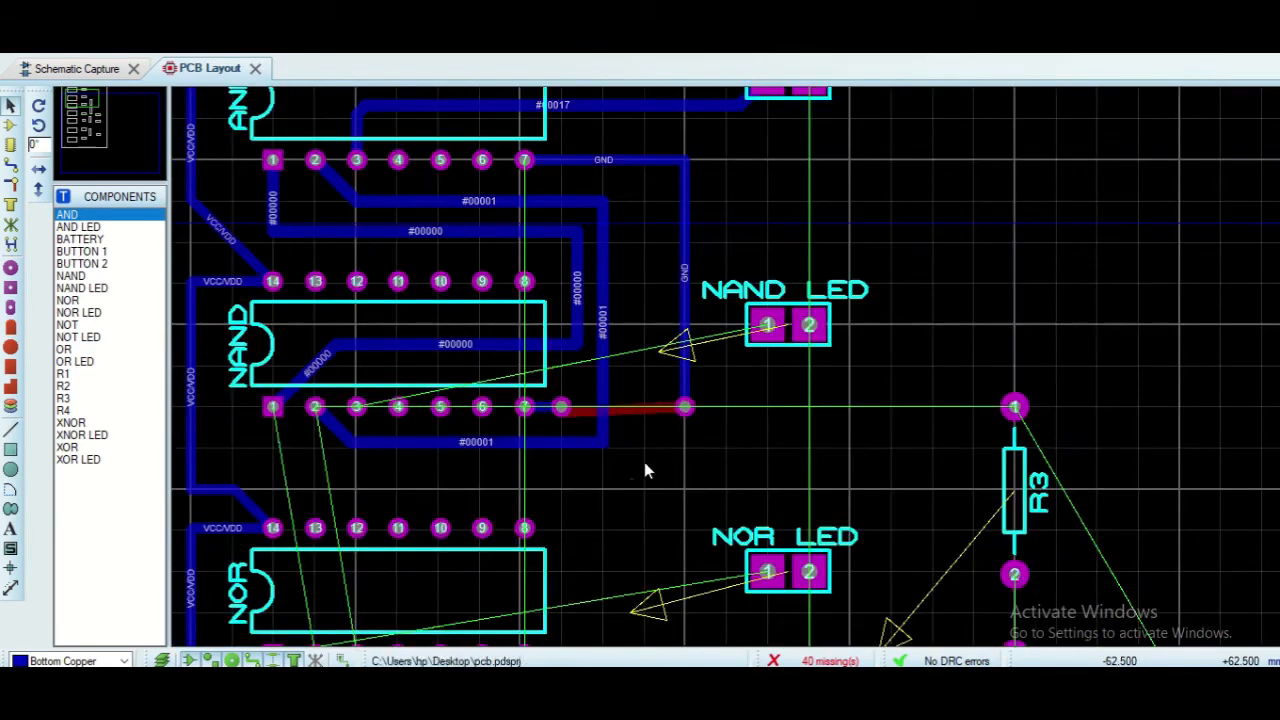
scroll(645, 457, "down", 2)
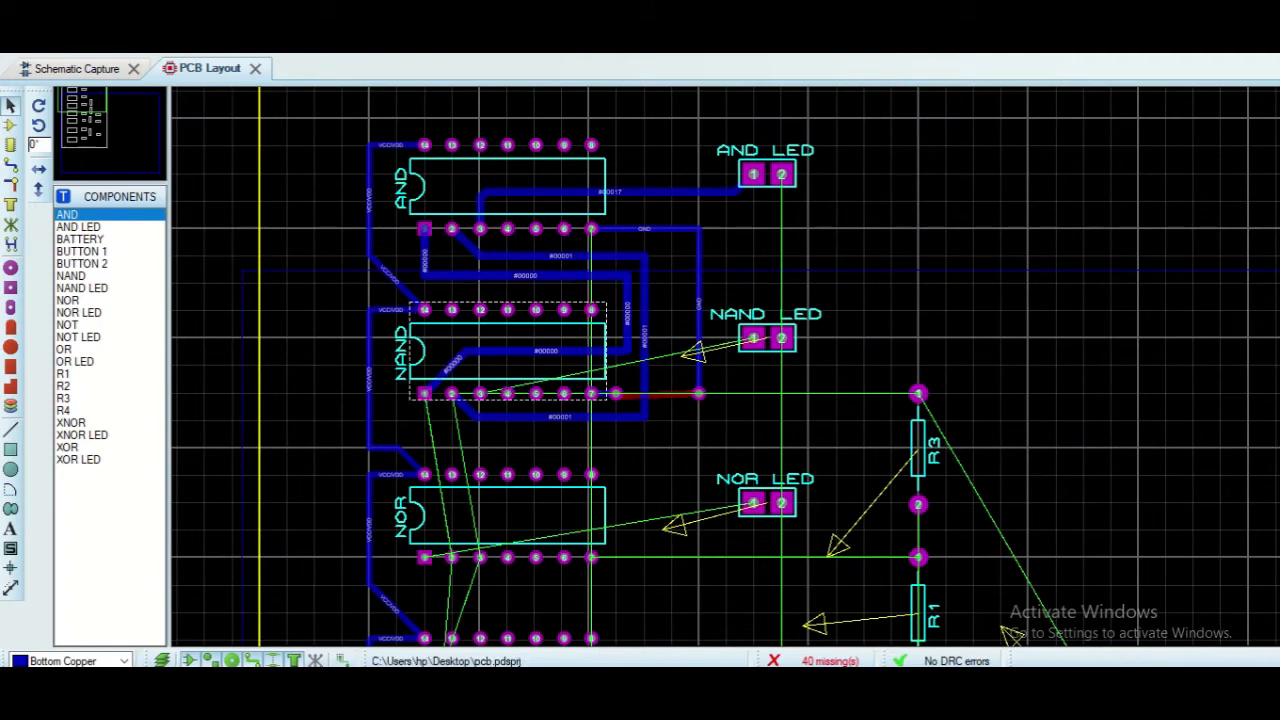
left_click(424, 393)
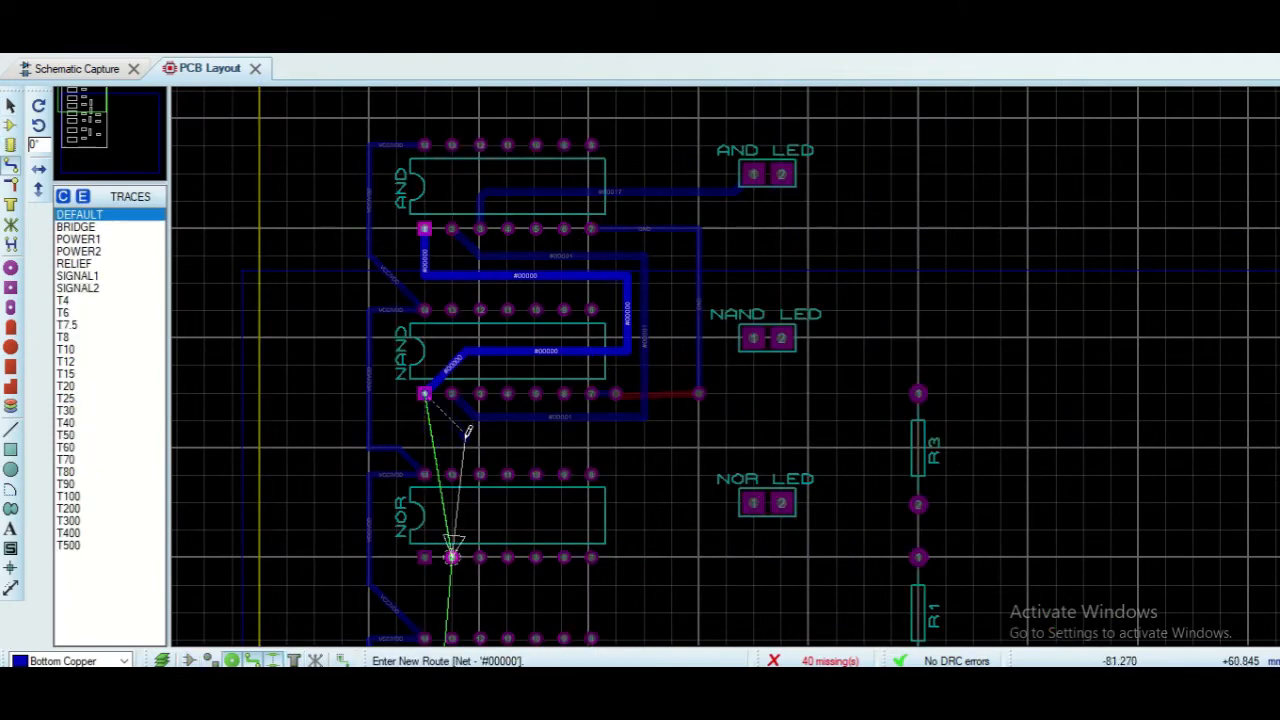
left_click(622, 444)
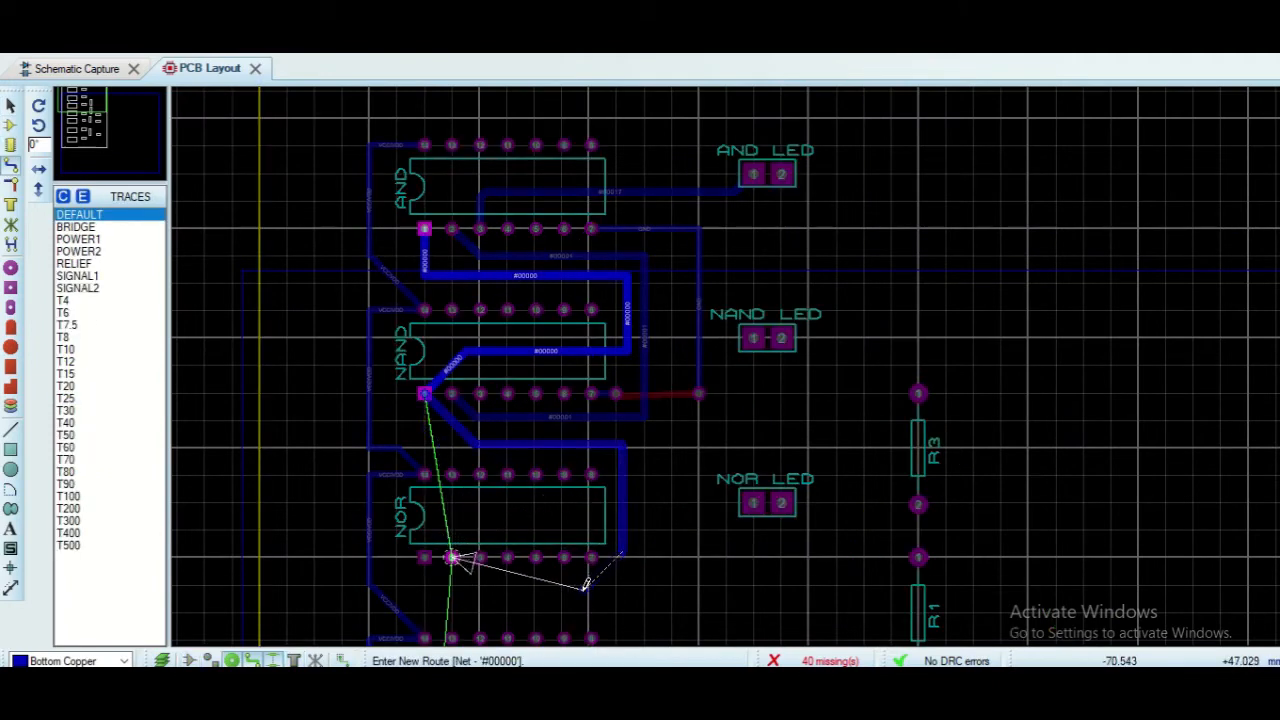
key("Escape")
Route a DEFAULT trace from pin 1 of the NAND IC around the outside of the NOR IC to NOR pin 2
left_click(424, 396)
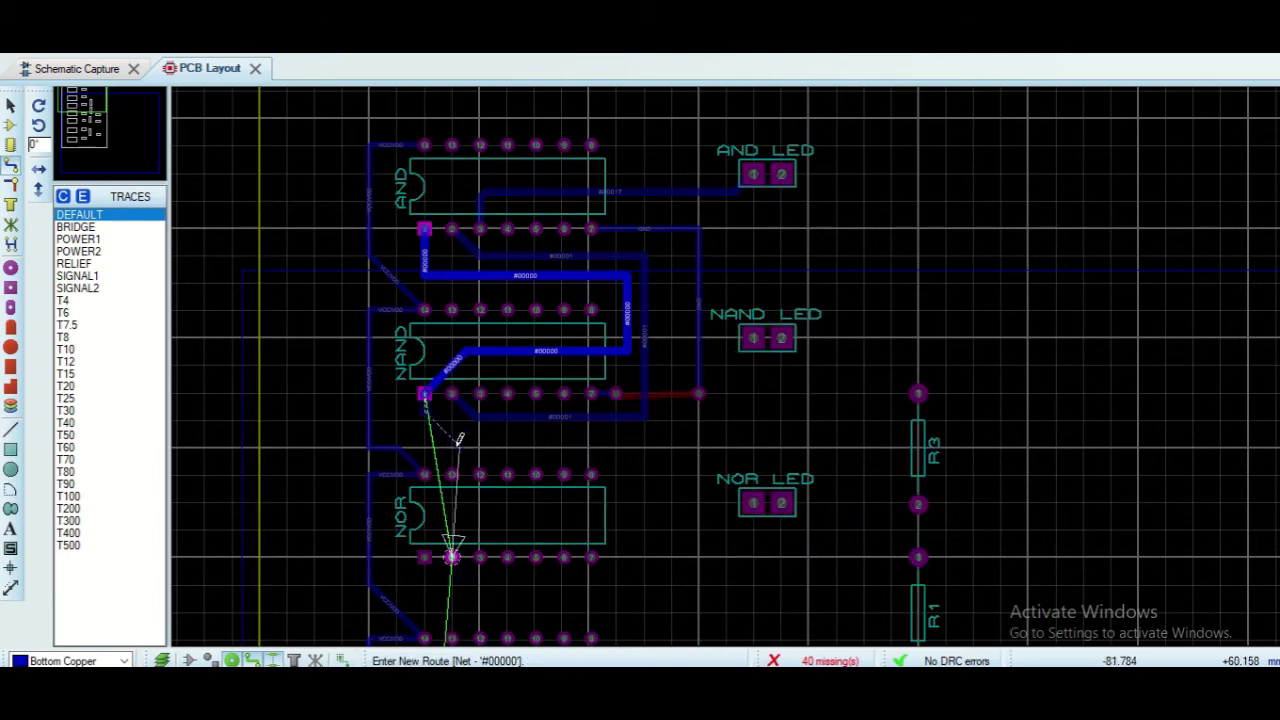
left_click(622, 444)
left_click(619, 610)
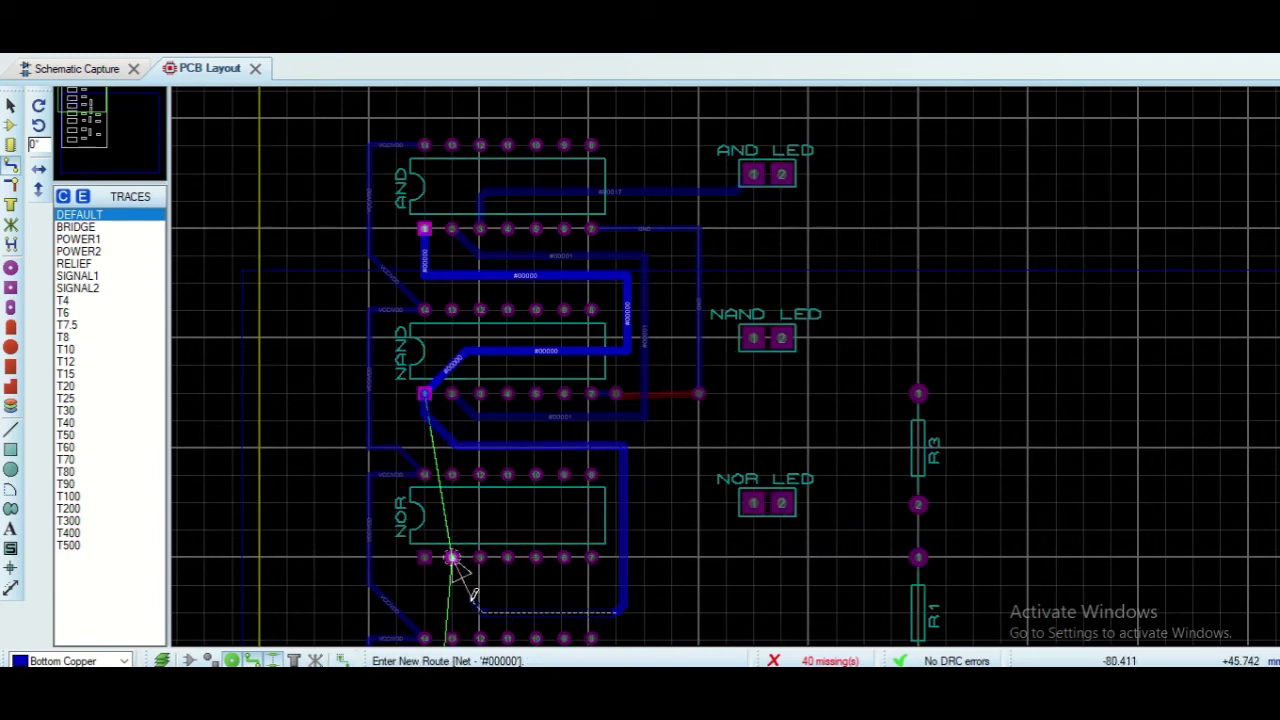
left_click(452, 558)
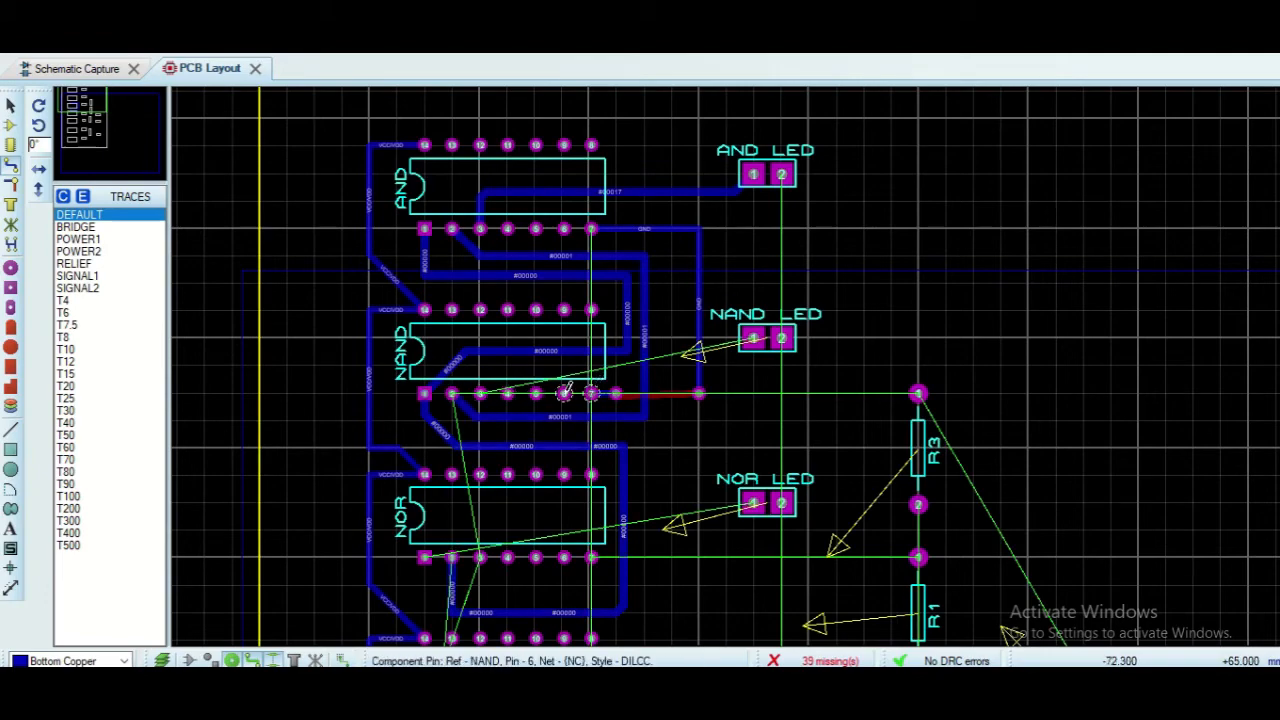
Route a DEFAULT trace from the corner of the #00001 trace below NAND pin 7 across to pin 1 of R3
scroll(455, 400, "up", 3)
scroll(887, 444, "down", 3)
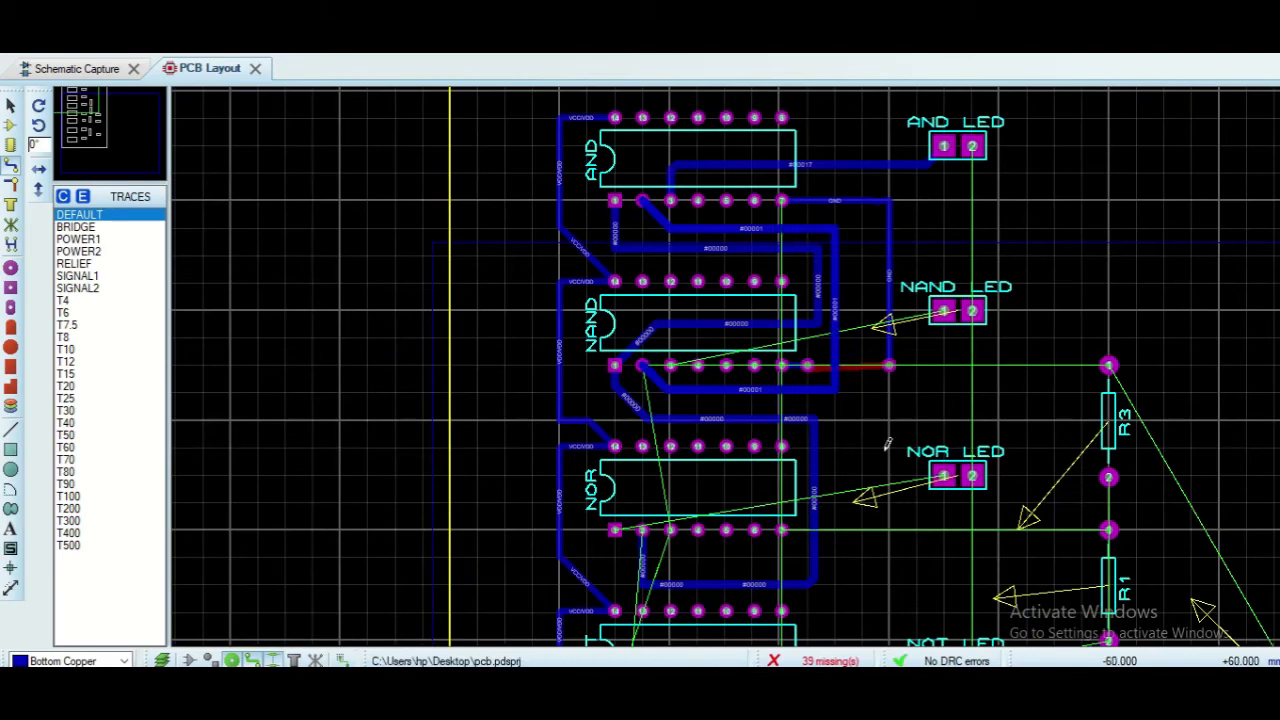
left_click(840, 385)
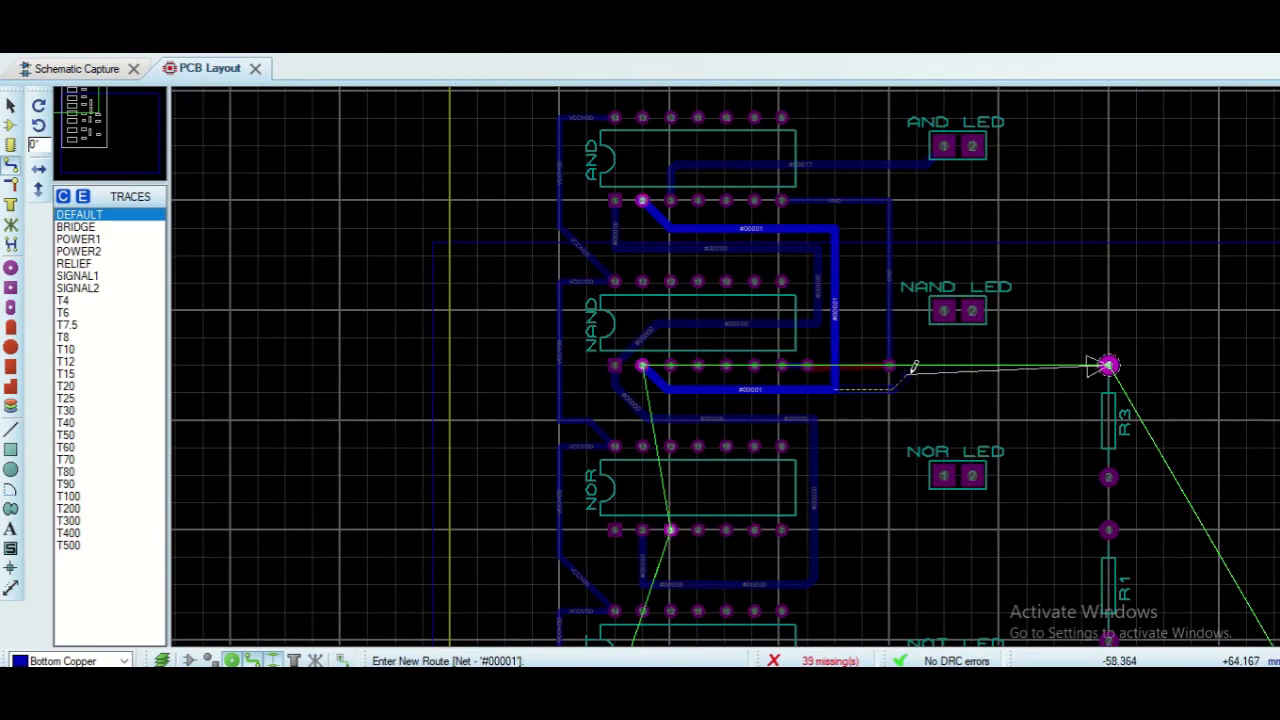
left_click(1108, 363)
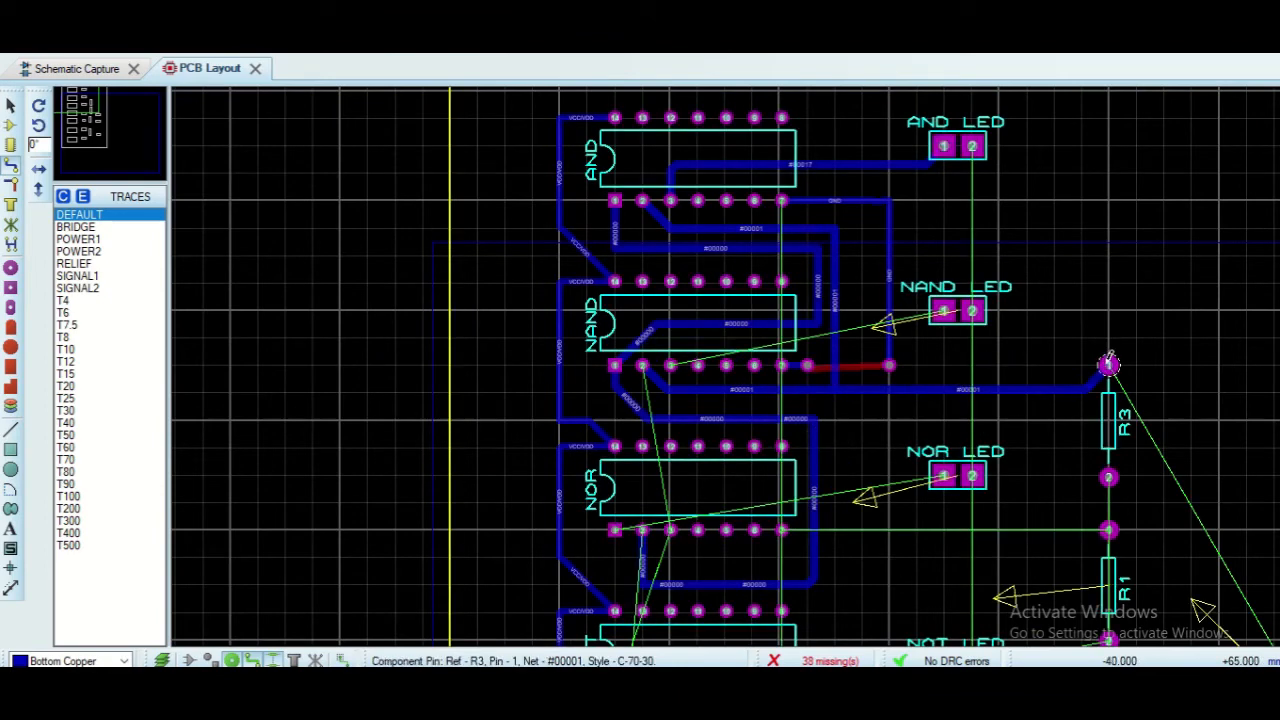
Branch the #00001 trace down to NOR pin 3, crossing the #00000 trace on Top Copper between two vias
left_click(842, 386)
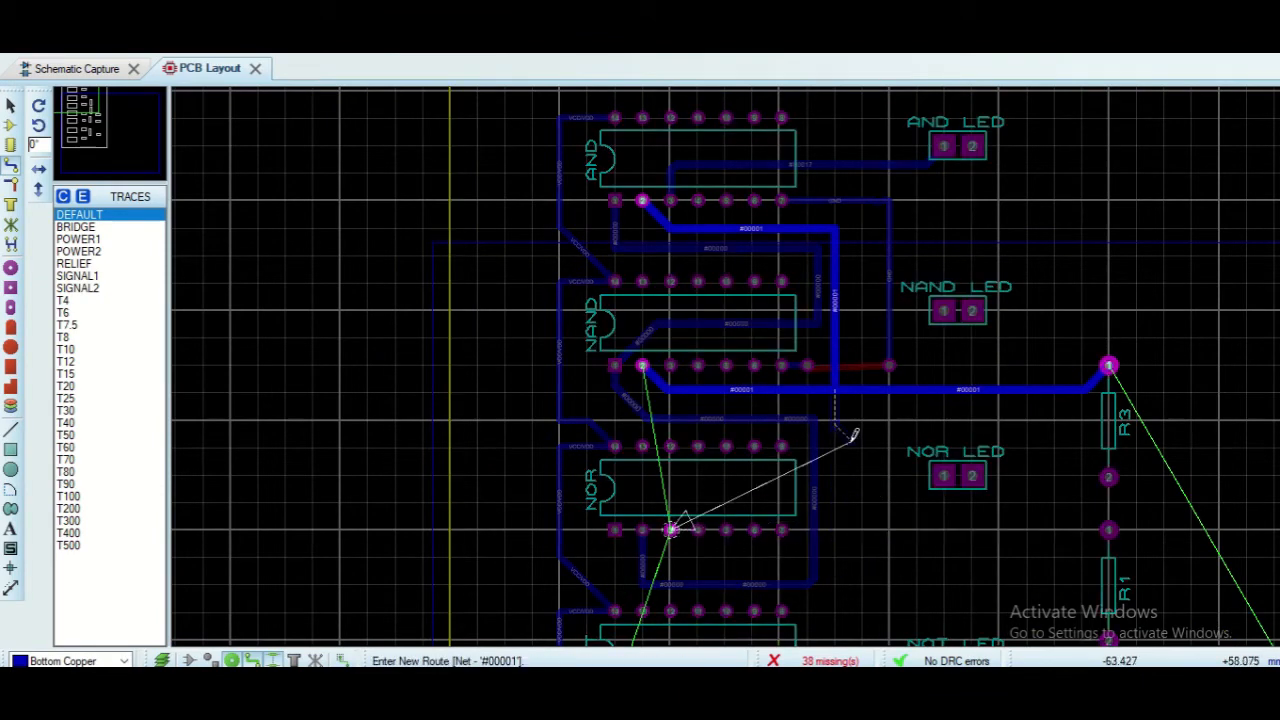
double_click(862, 565)
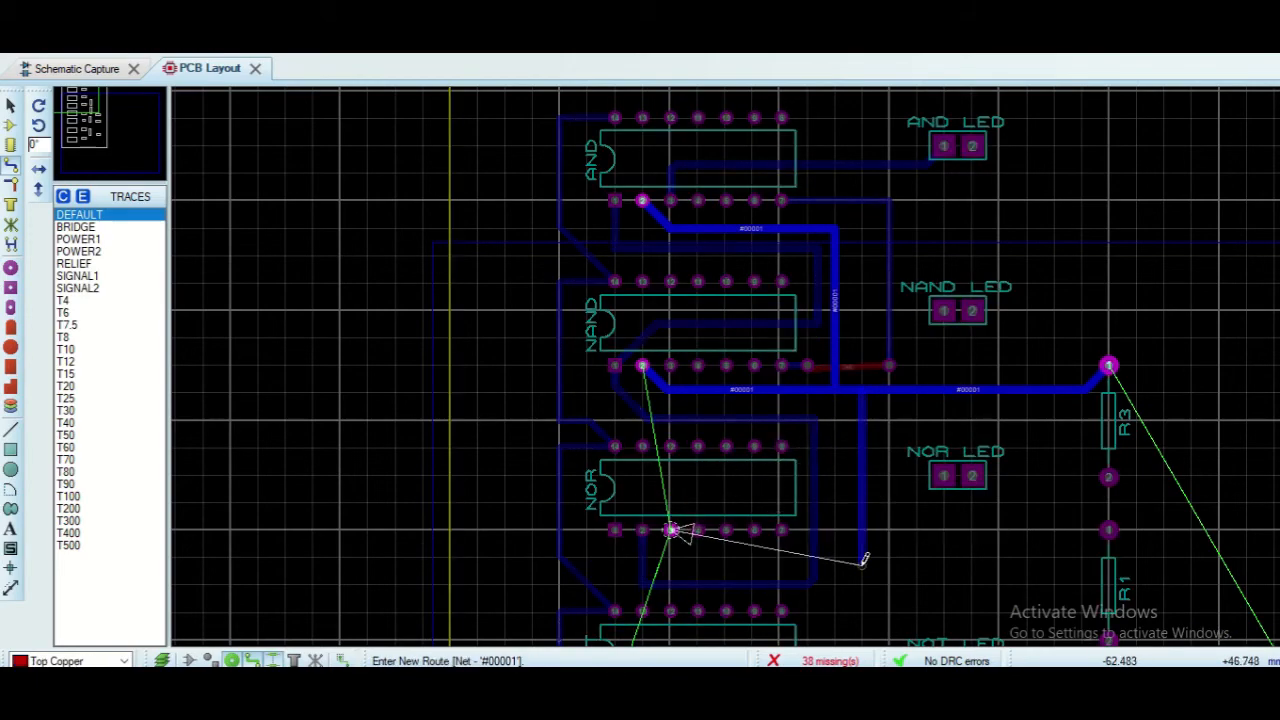
double_click(762, 565)
left_click(671, 530)
Place C-50-30 pads beside the two vias of the Top Copper segment below the NOR IC
scroll(889, 584, "up", 2)
left_click(11, 269)
left_click(664, 304)
left_click(633, 377)
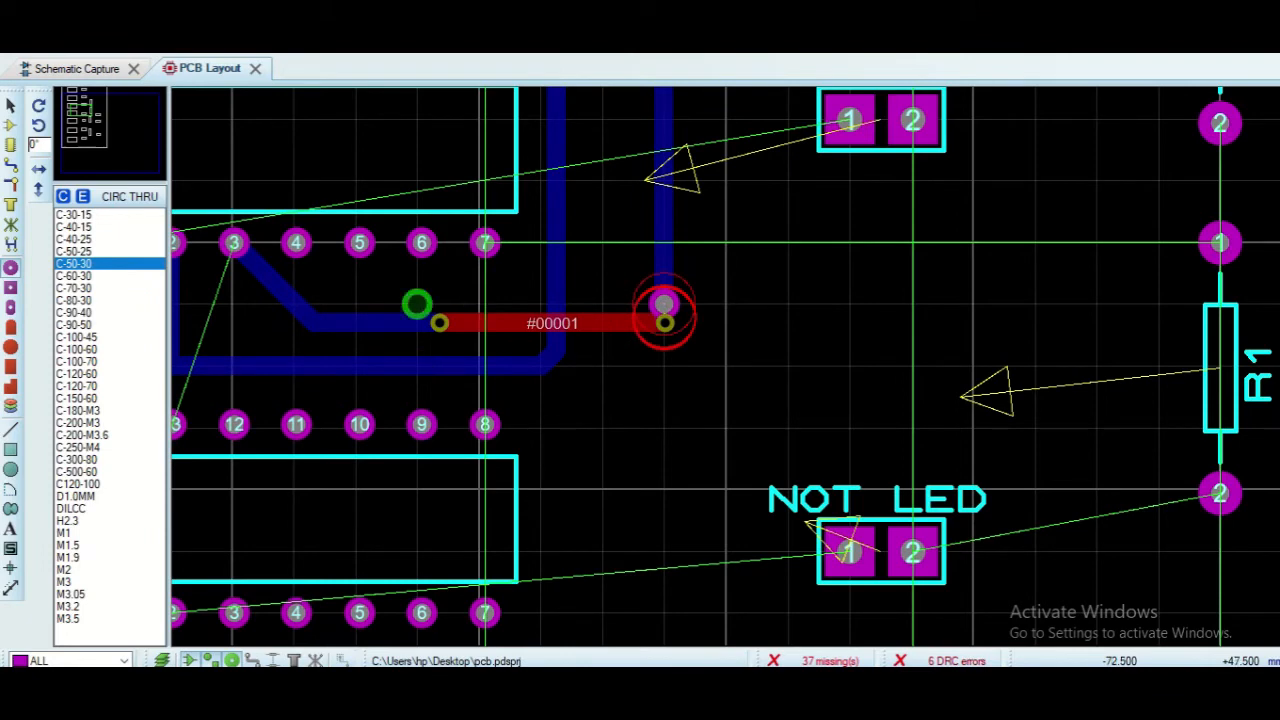
Move both vias of the Top Copper segment below the NOR IC onto their pads and align the adjoining Bottom Copper segment
left_click(11, 105)
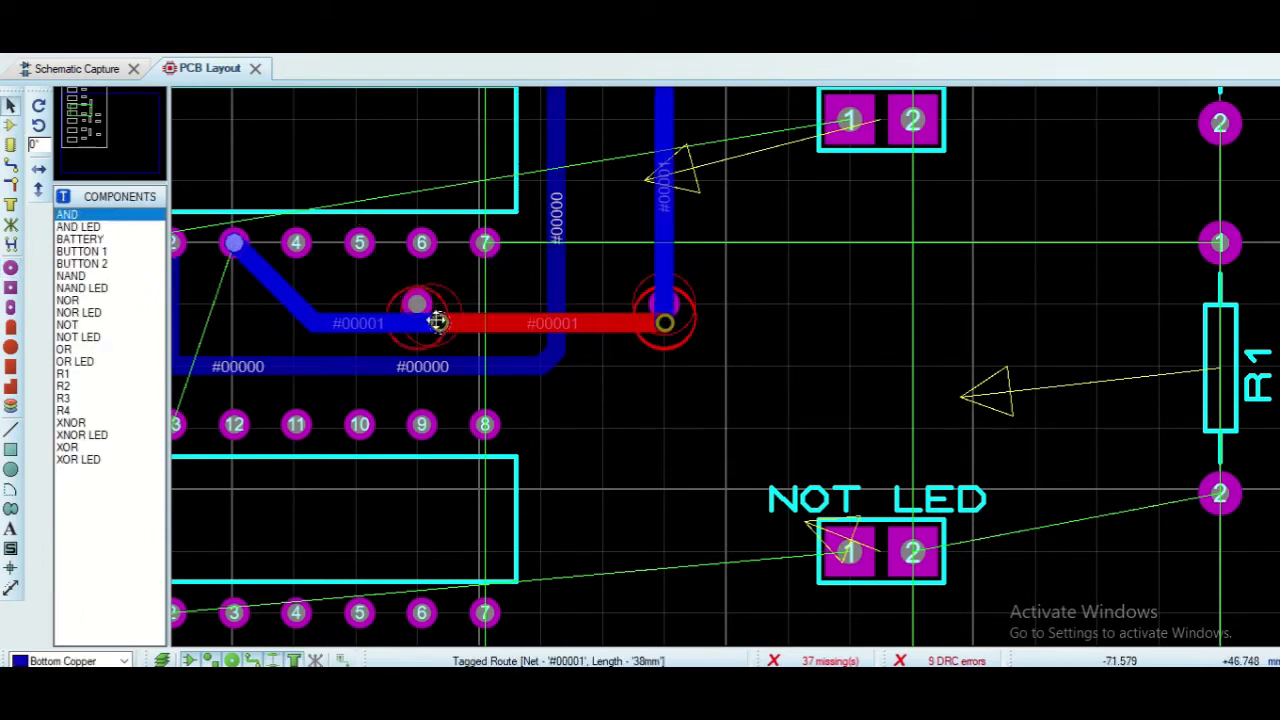
left_click_drag(440, 323, 417, 304)
left_click_drag(665, 323, 664, 304)
left_click_drag(366, 322, 366, 305)
scroll(743, 407, "down", 2)
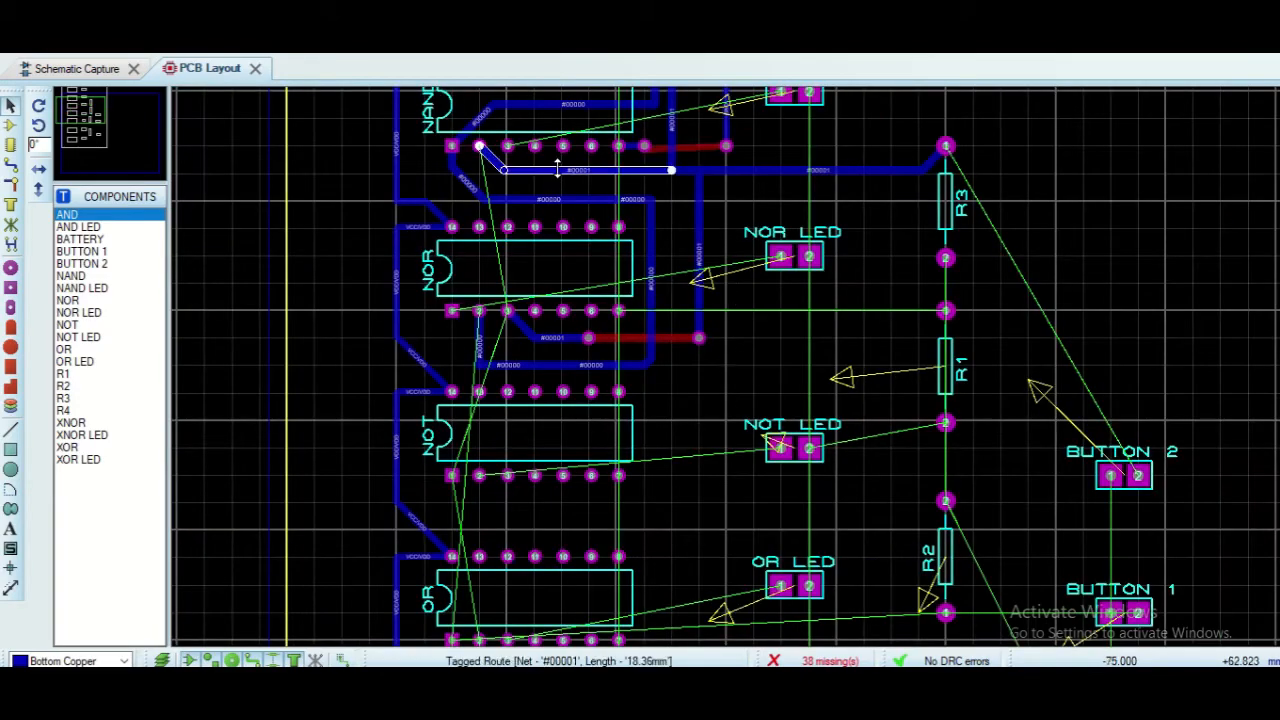
scroll(705, 147, "up", 2)
scroll(726, 366, "down", 1)
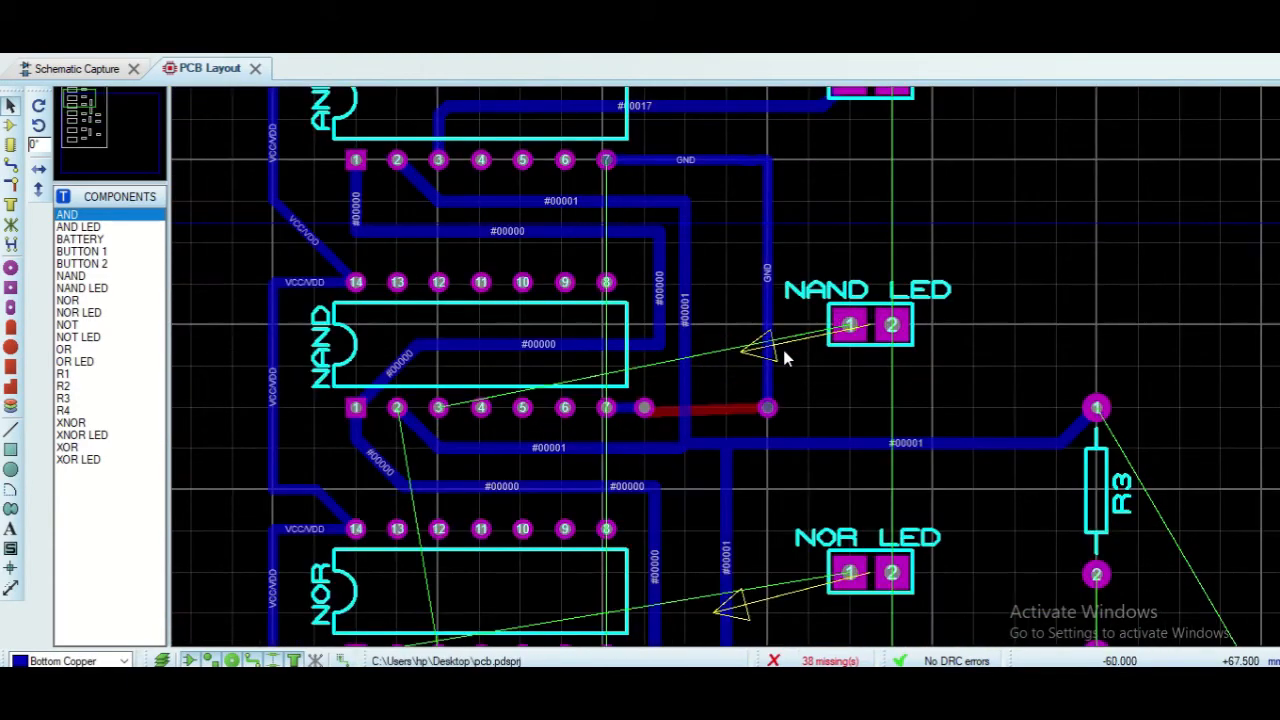
left_click(11, 165)
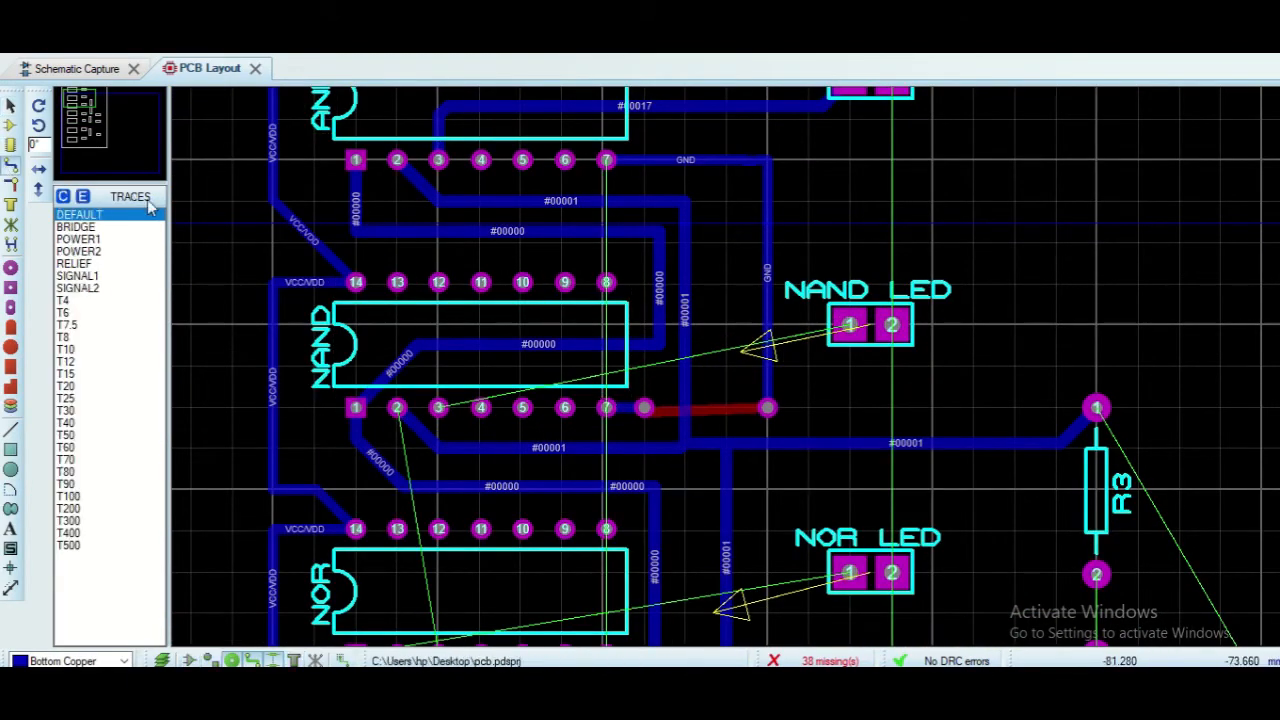
left_click(438, 408)
left_click(594, 358)
key("Escape")
Nudge the horizontal segment of the NAND pin 1 trace down and try the same on the pin 2 trace
left_click(11, 105)
left_click_drag(477, 486, 478, 499)
left_click_drag(475, 449, 470, 463)
left_click(349, 460)
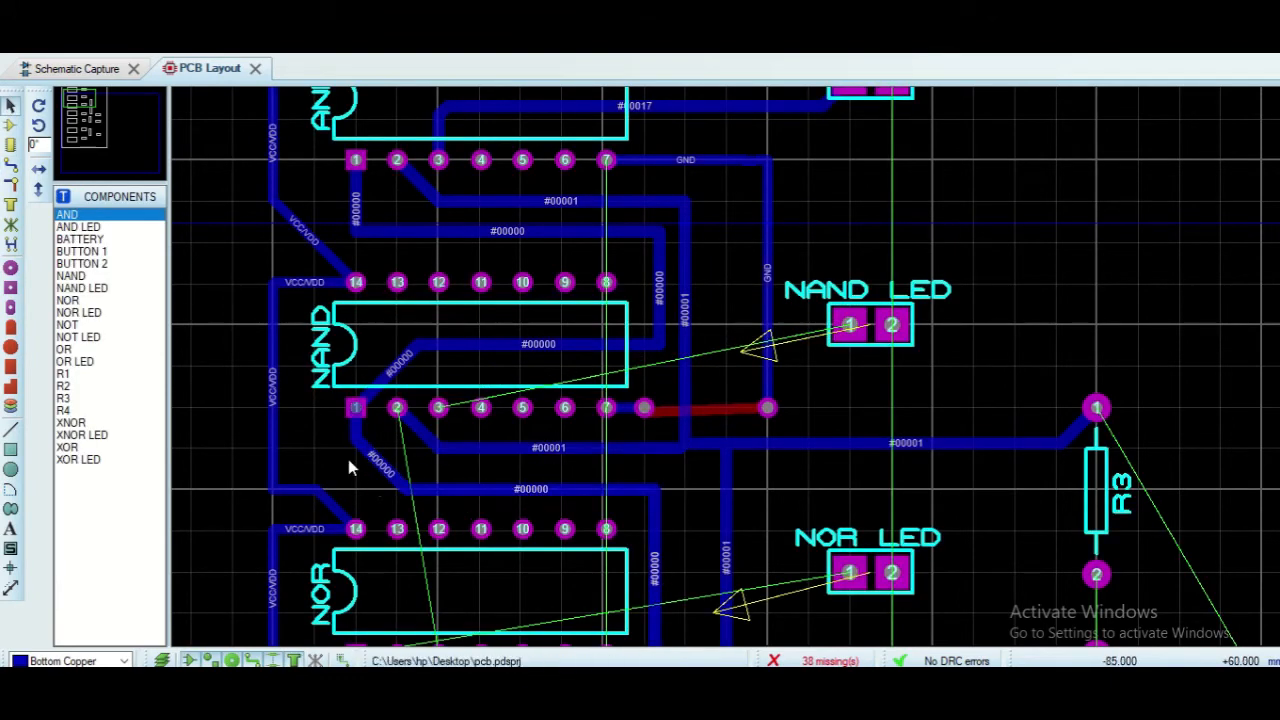
Reshape the diagonal corners below NAND pins 1 and 2 so both traces leave straight down into square corners
left_click(386, 473)
left_click_drag(387, 466, 369, 485)
left_click(417, 430)
left_click_drag(417, 430, 403, 446)
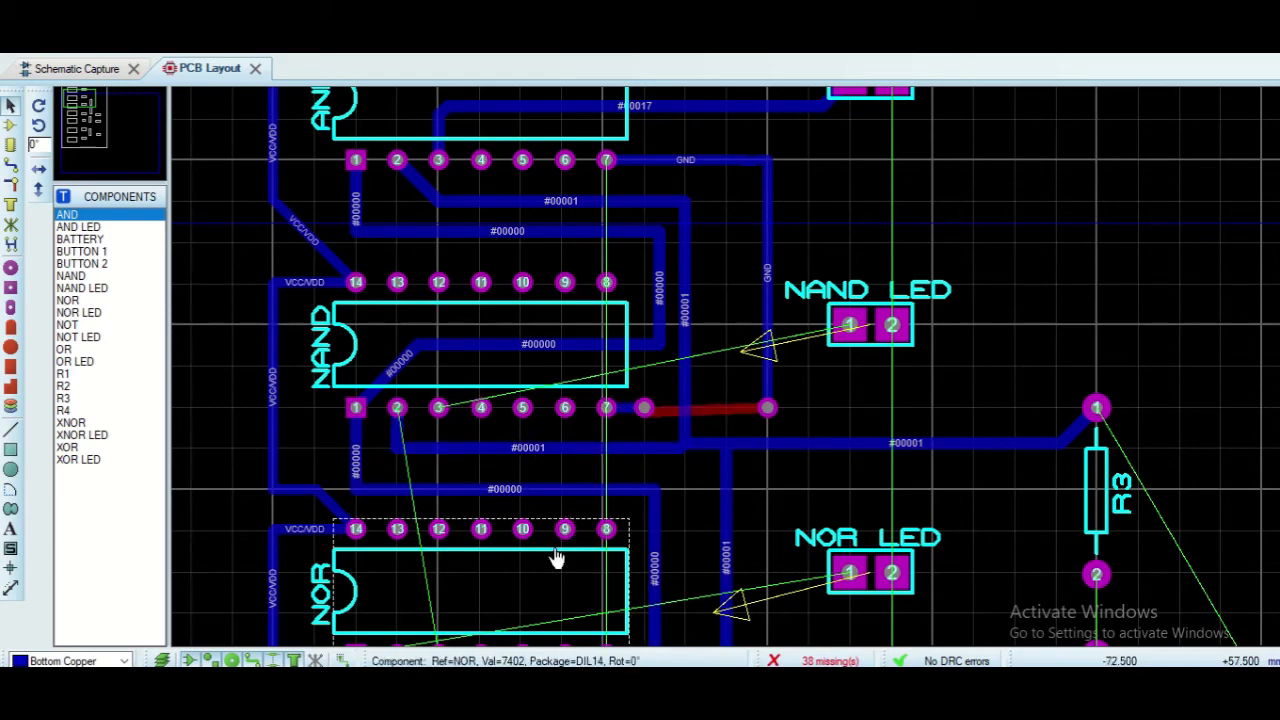
Try to shift the horizontal segment of the NAND pin 2 trace further down, and deselect it
scroll(727, 376, "down", 1)
scroll(727, 376, "up", 1)
left_click(545, 243)
left_click_drag(545, 243, 549, 268)
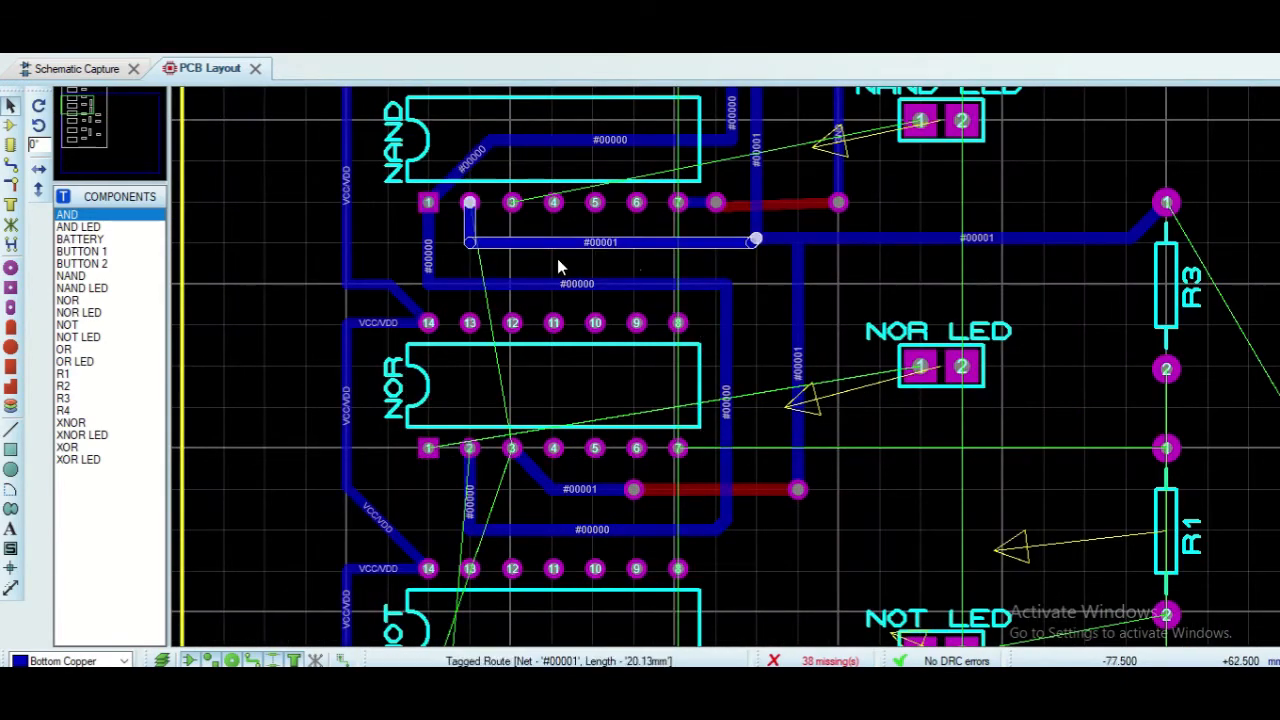
left_click(558, 260)
Route a straight DEFAULT trace between pin 2 of NOT LED and pin 2 of NOR LED
scroll(712, 410, "down", 1)
scroll(705, 430, "up", 1)
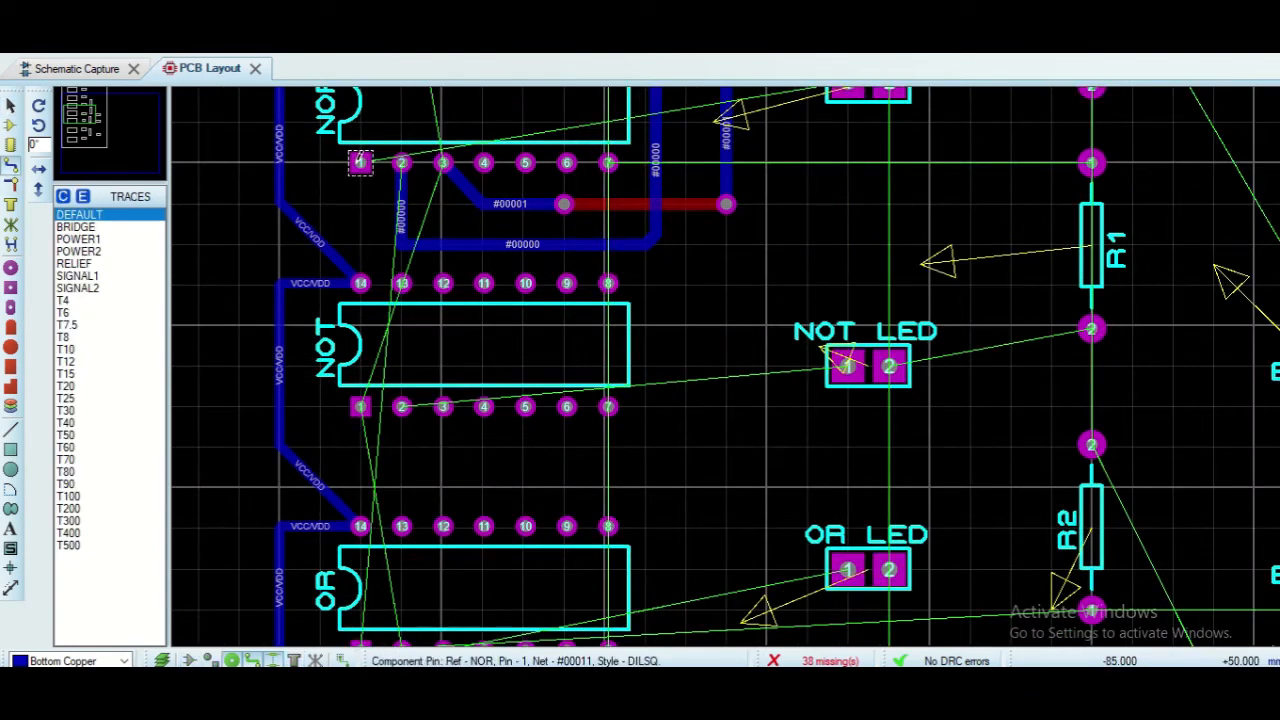
scroll(360, 162, "down", 1)
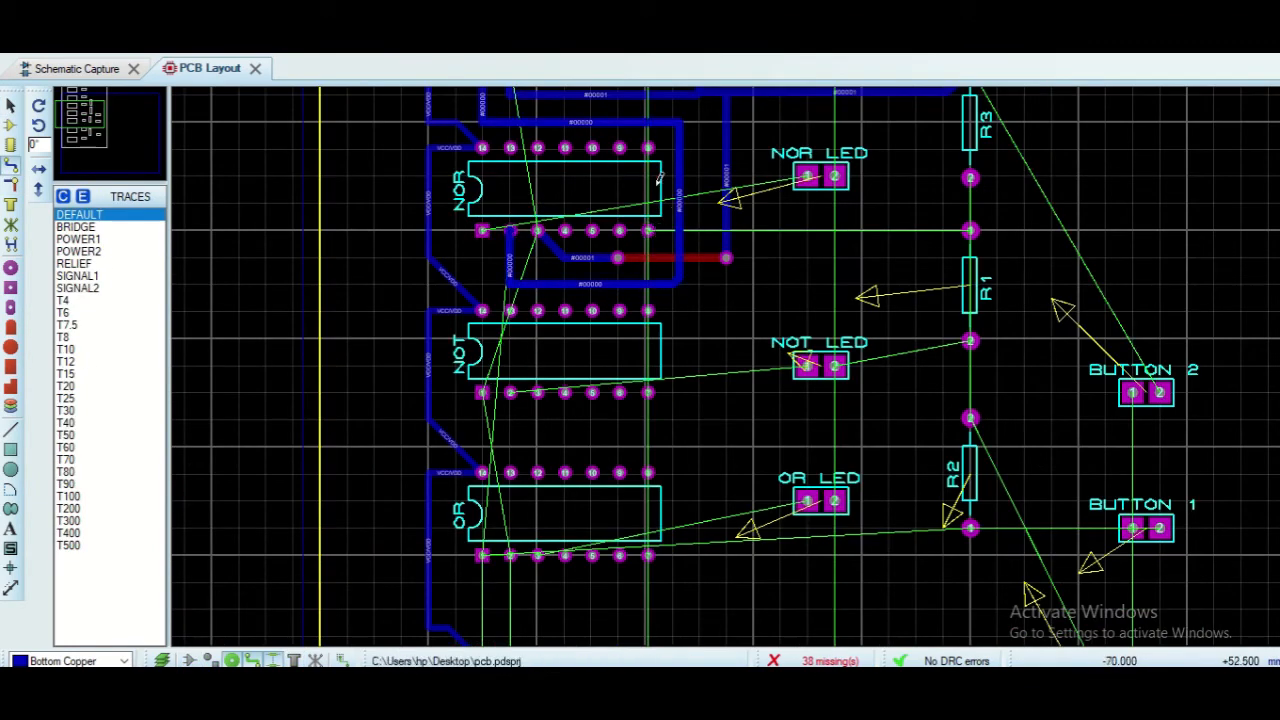
left_click(835, 366)
left_click(835, 176)
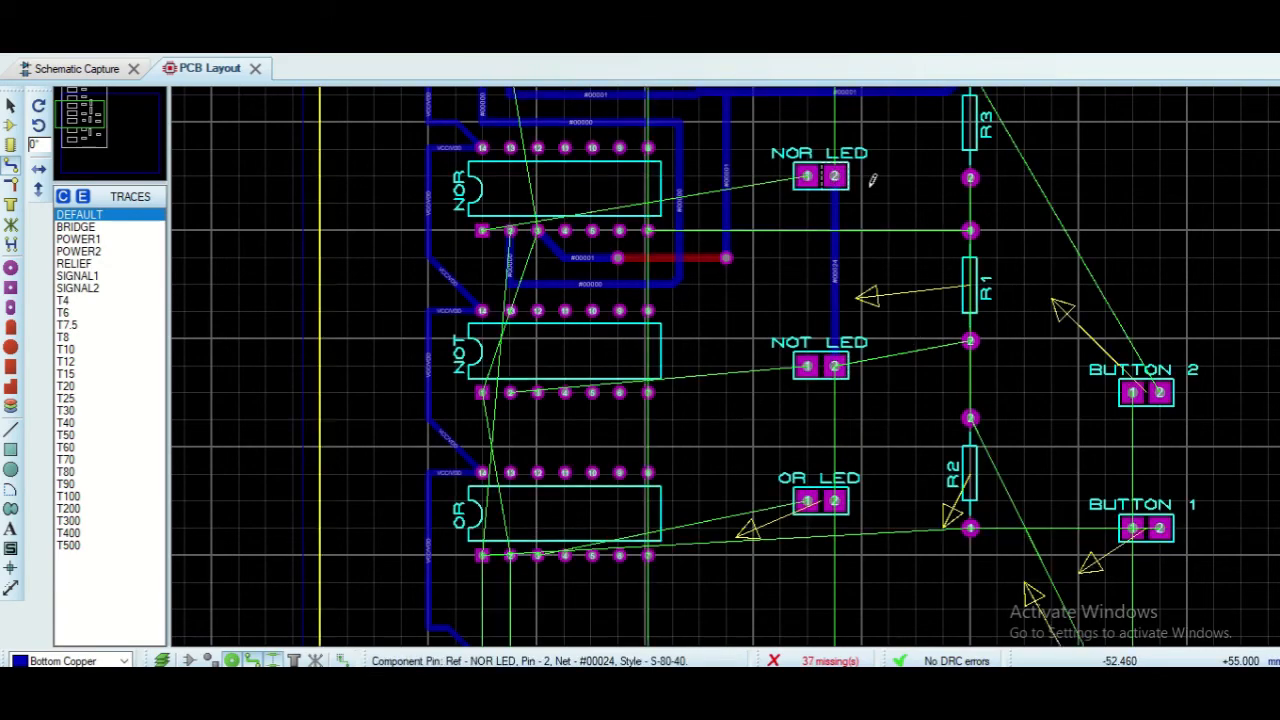
Route a DEFAULT trace from pin 2 of NAND LED around pin 1 of R3 to pin 2 of NOR LED
scroll(835, 176, "down", 1)
left_click(800, 131)
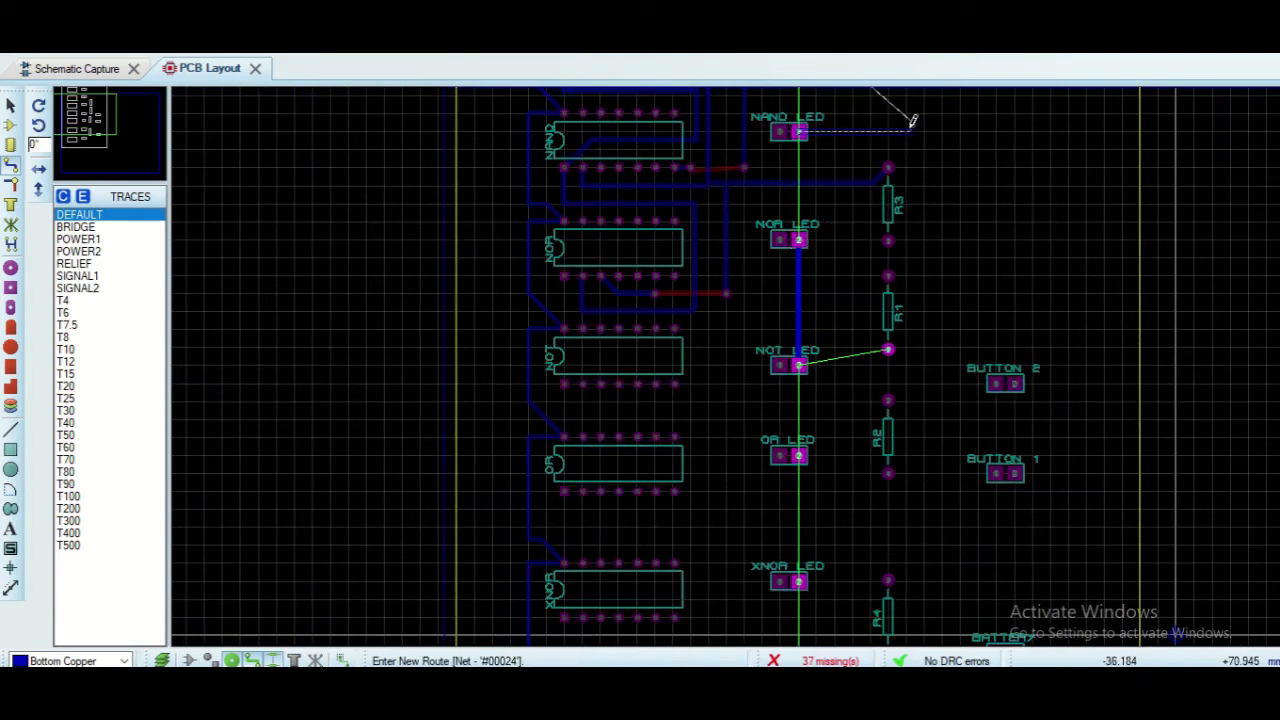
left_click(800, 238)
Route a DEFAULT trace from pin 1 of R3 around NAND LED and down to pin 2 of BUTTON 2
scroll(800, 240, "down", 1)
scroll(727, 366, "up", 3)
left_click(752, 553)
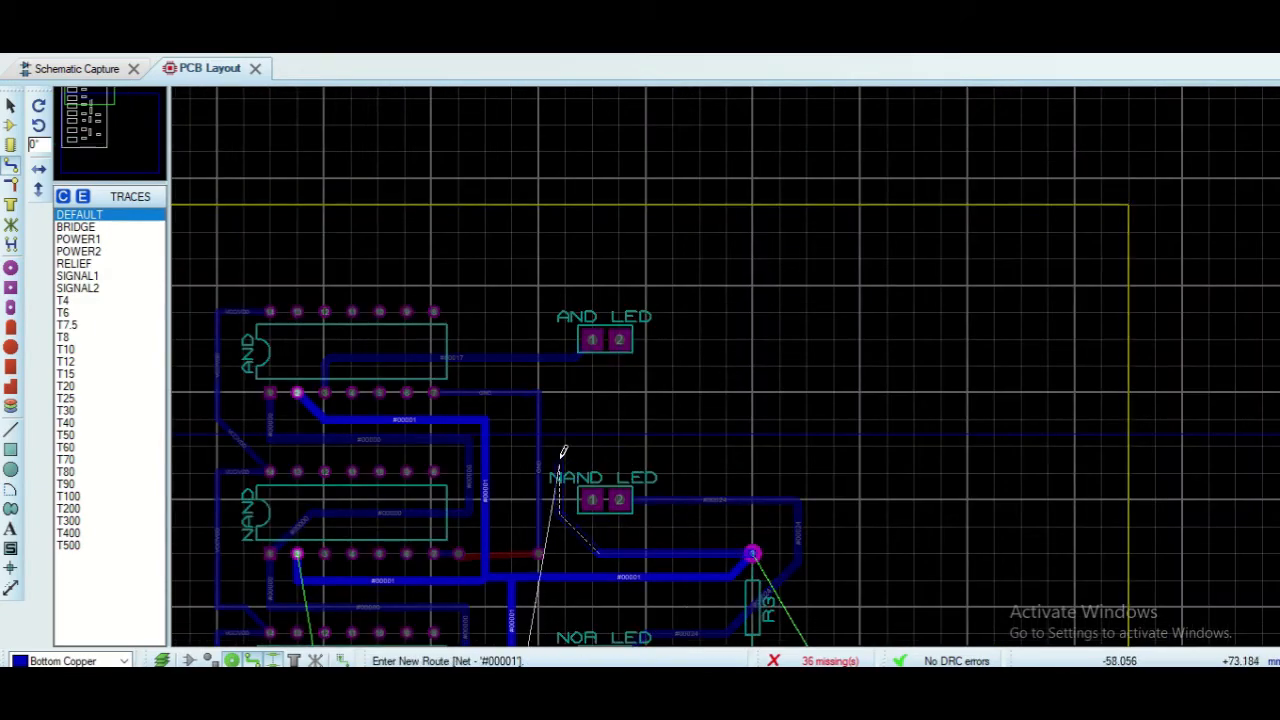
left_click(768, 453)
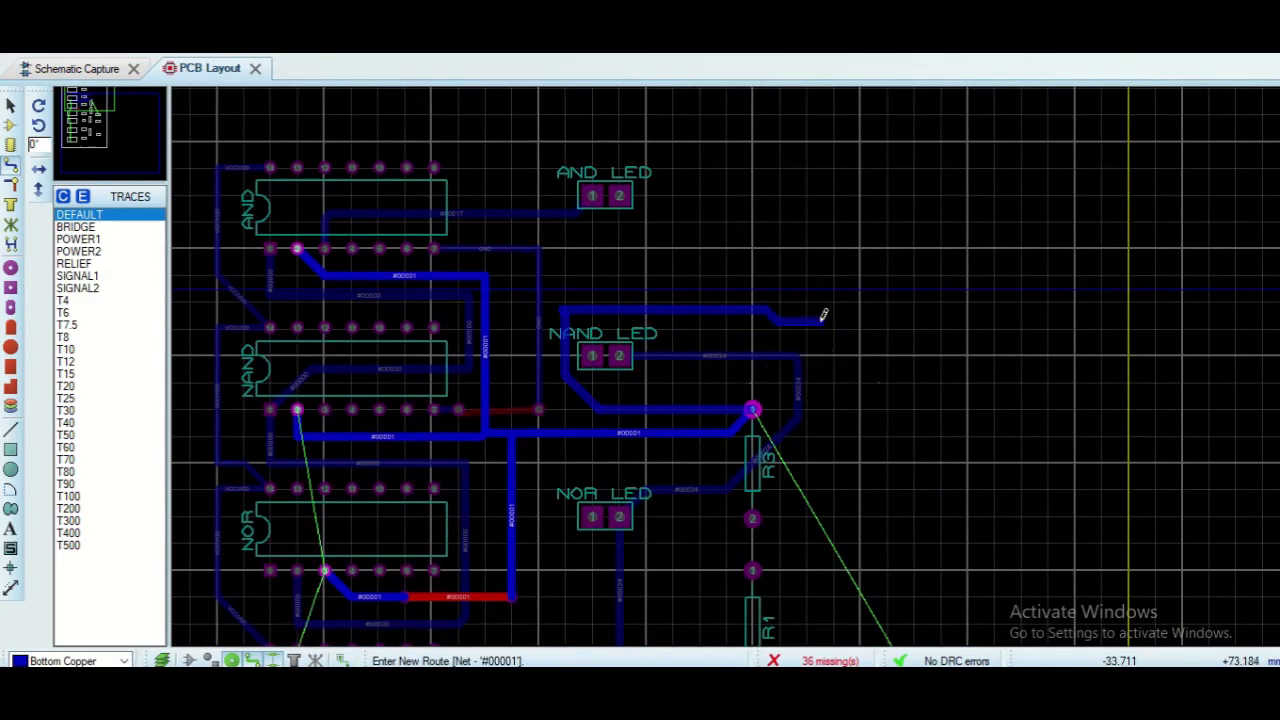
left_click(823, 320)
left_click(941, 634)
Connect R3 pin 2 to R1 pin 1, and route a trace from R1 pin 2 to pin 2 of NOT LED
left_click(752, 583)
left_click(619, 608)
Route a trace from AND LED pin 2 to NAND LED pin 2, crossing the BUTTON 2 trace on Top Copper between two vias
left_click(619, 260)
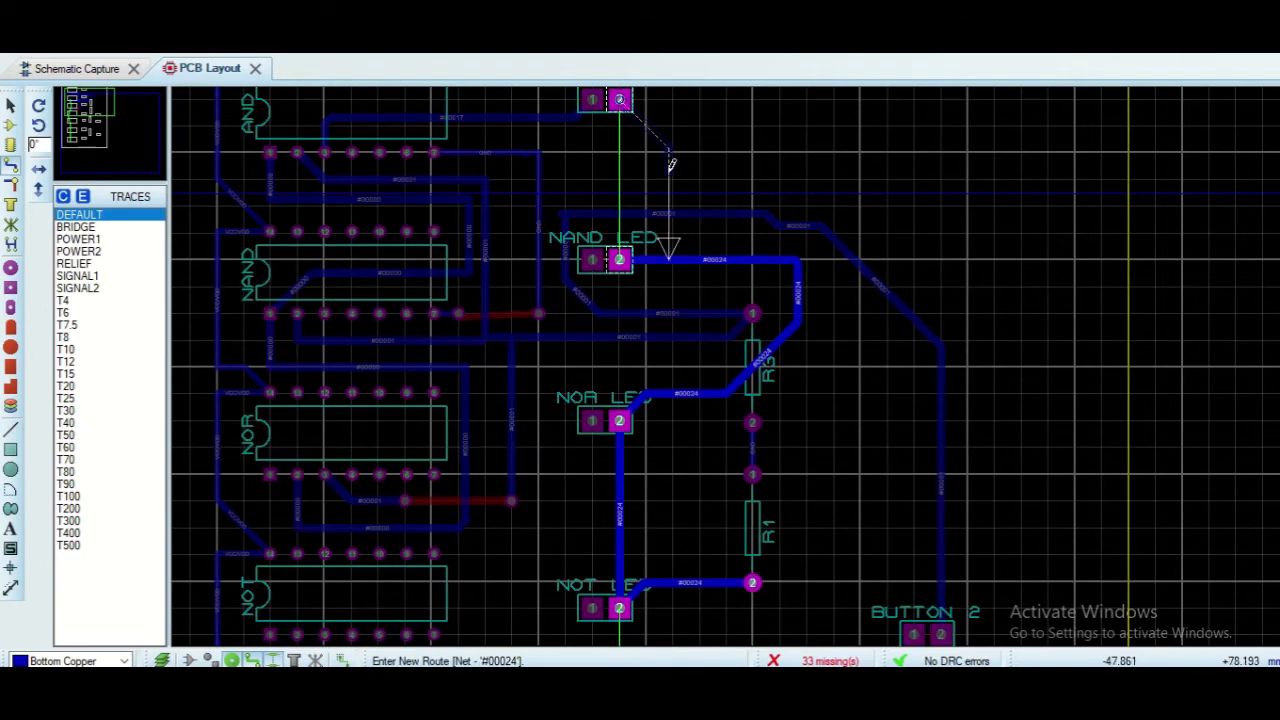
double_click(676, 96)
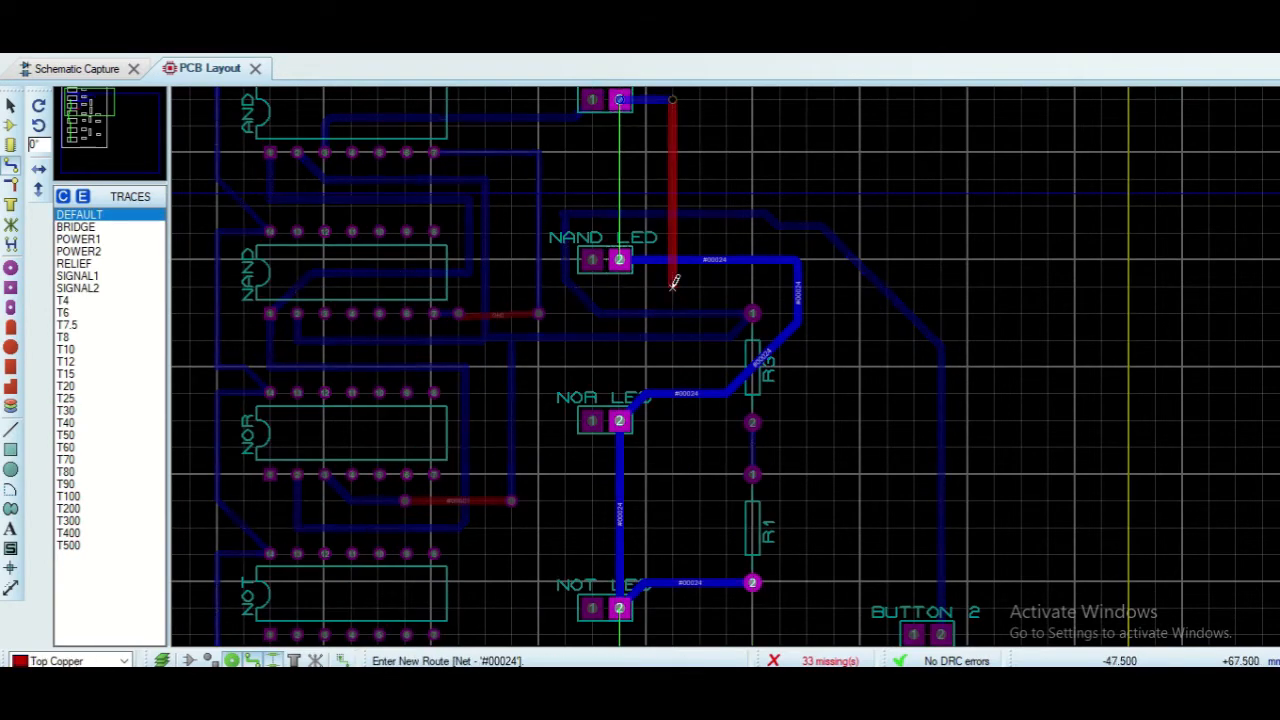
left_click(673, 284)
Route a T25 ground trace from R1 pin 1 to NOR pin 7, changing to Top Copper at a via to cross the LED trace
left_click(10, 268)
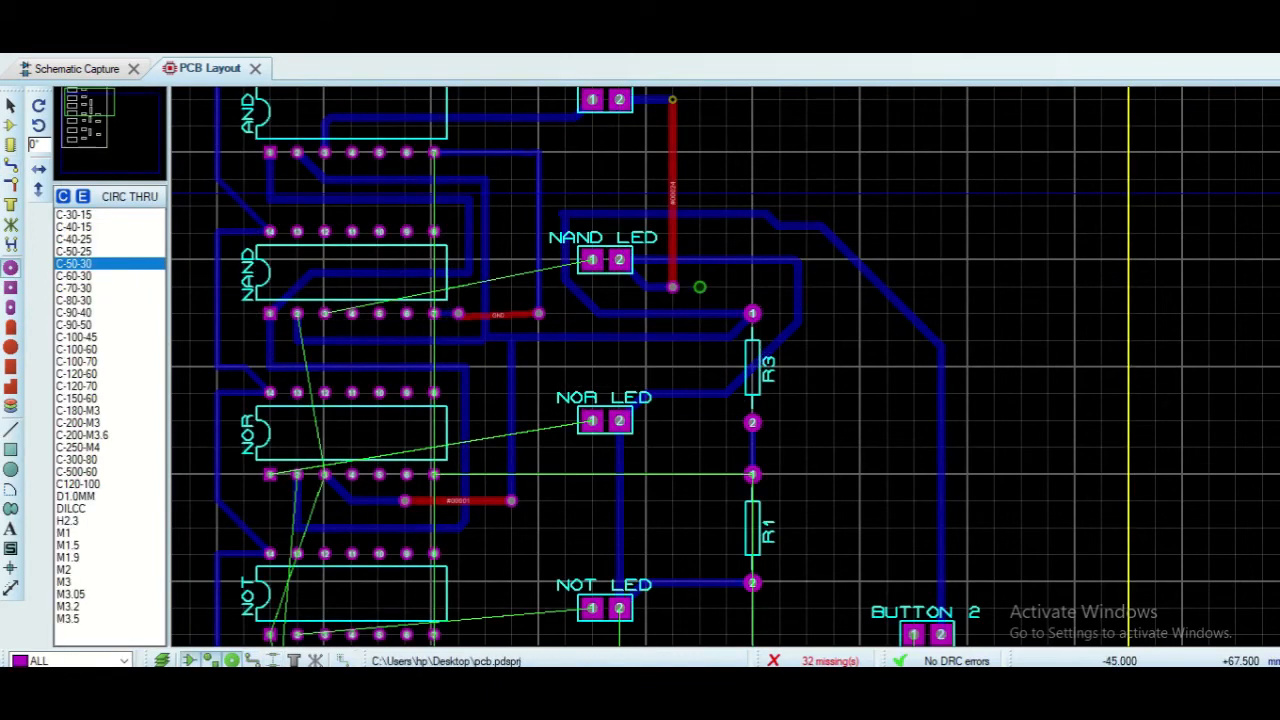
scroll(726, 432, "down", 1)
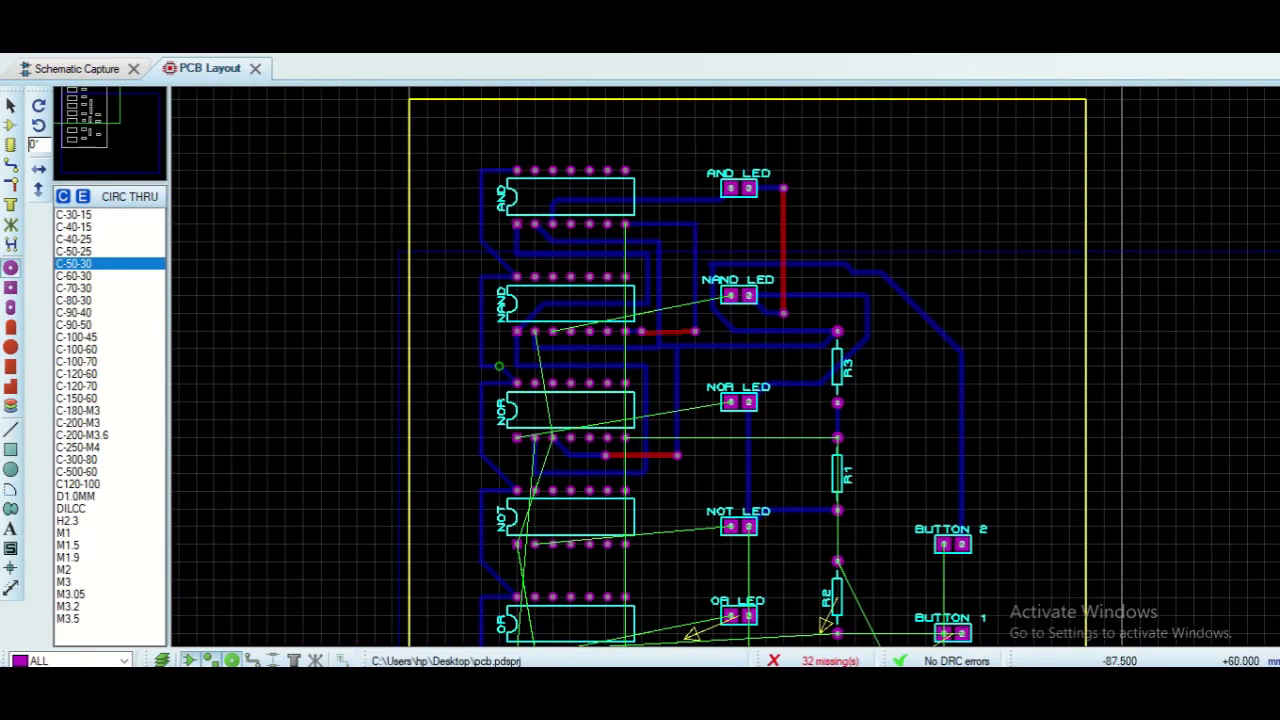
left_click(10, 166)
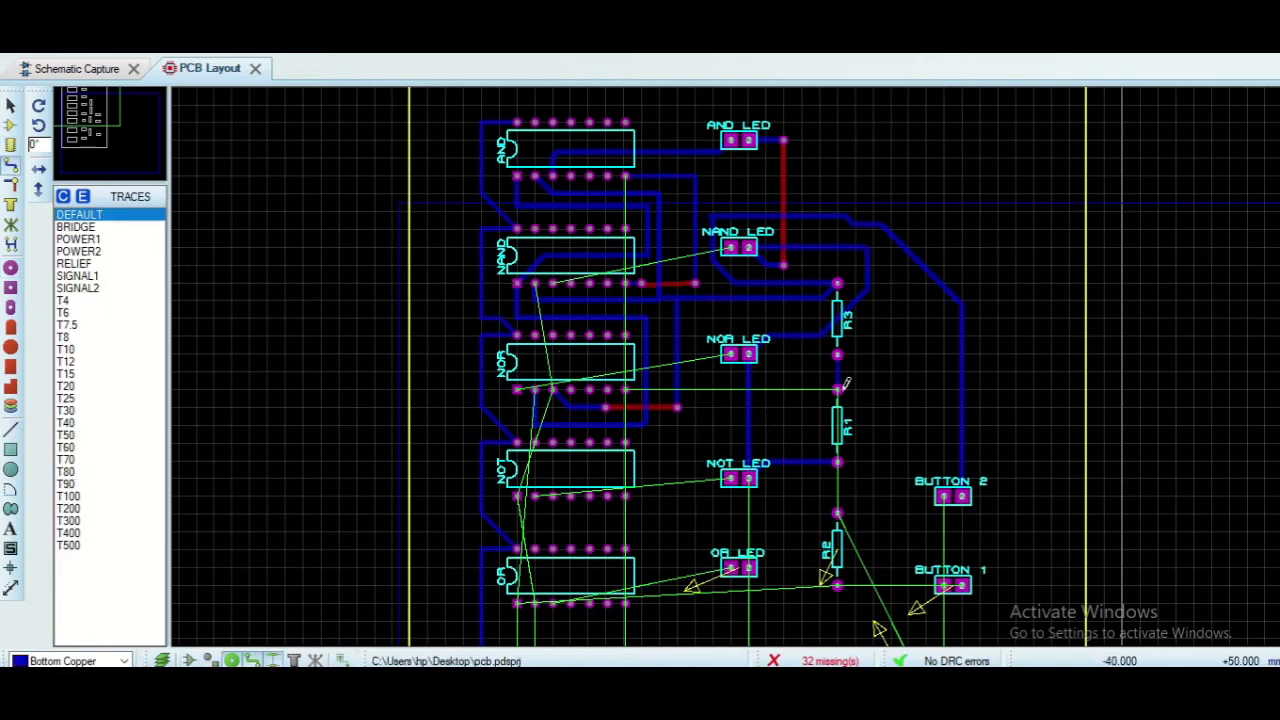
left_click(625, 389)
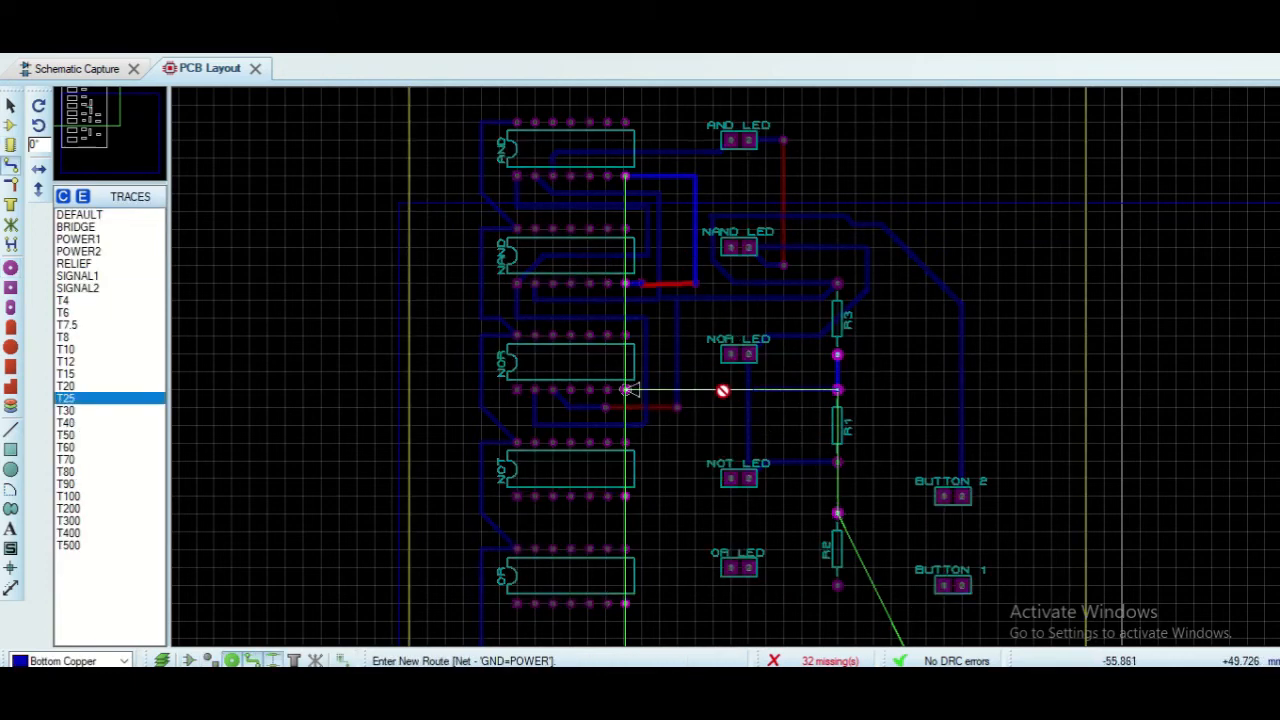
double_click(767, 389)
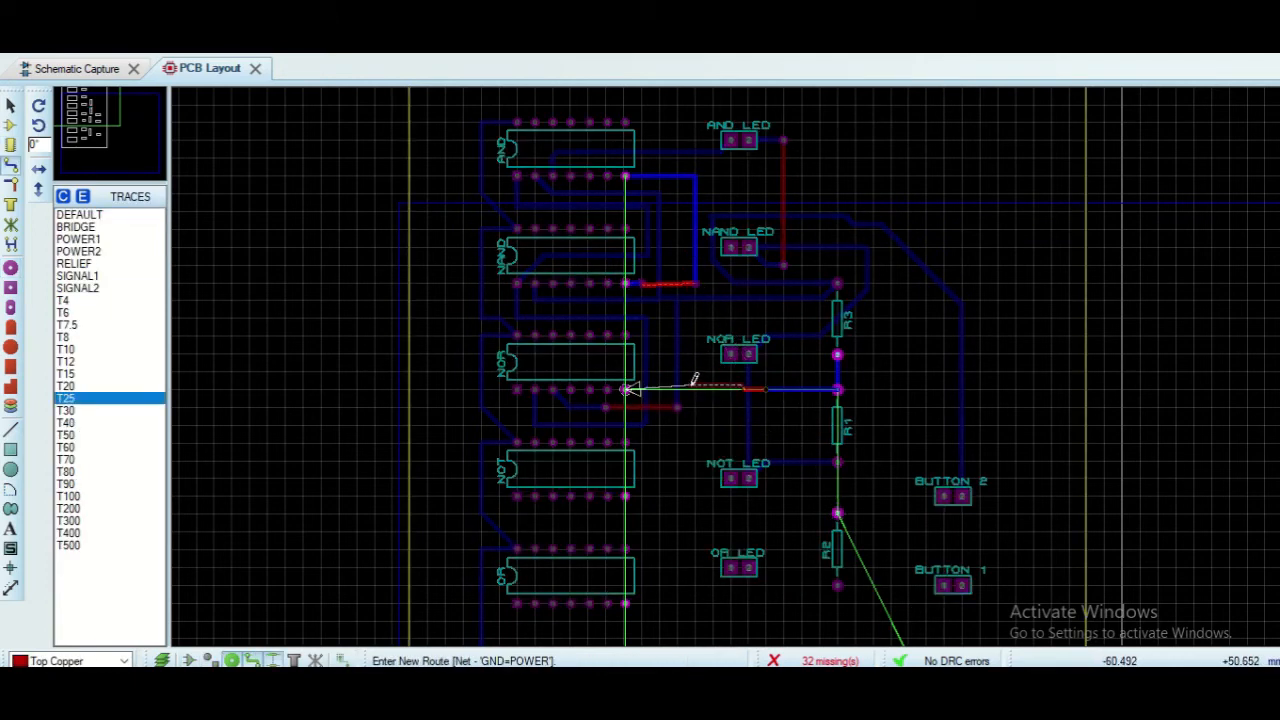
scroll(678, 385, "up", 2)
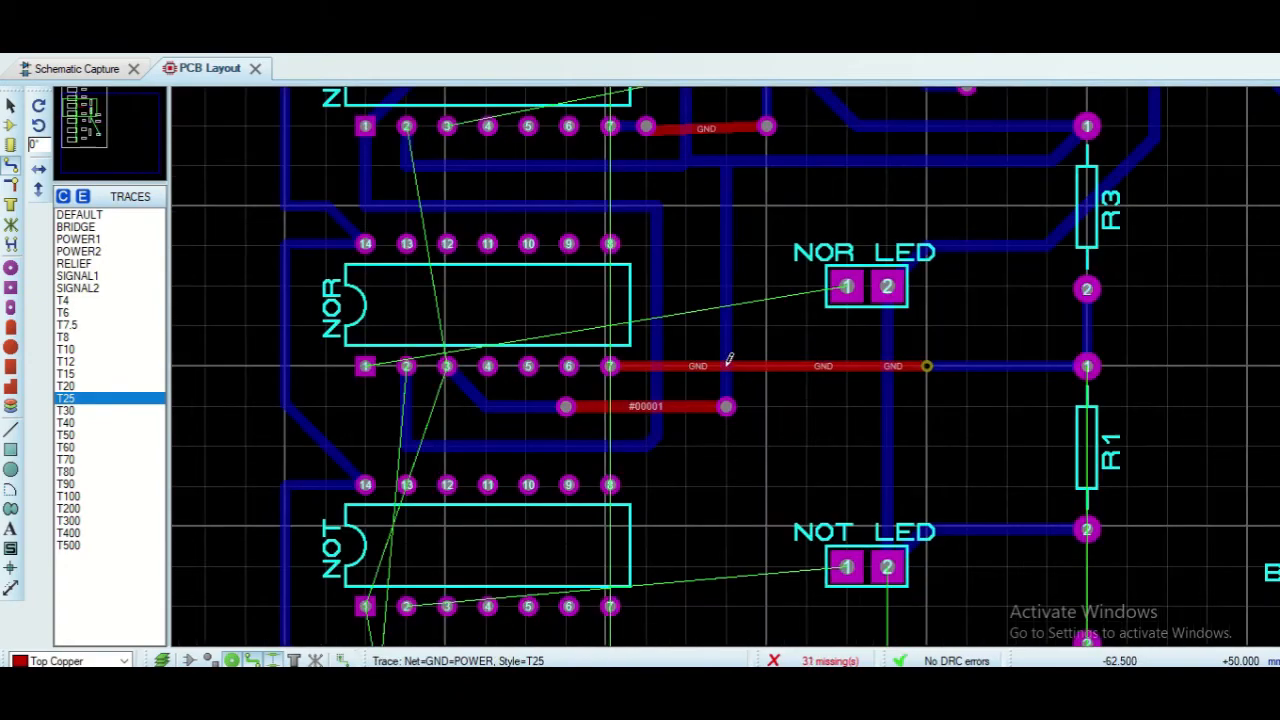
left_click(10, 268)
scroll(927, 366, "down", 2)
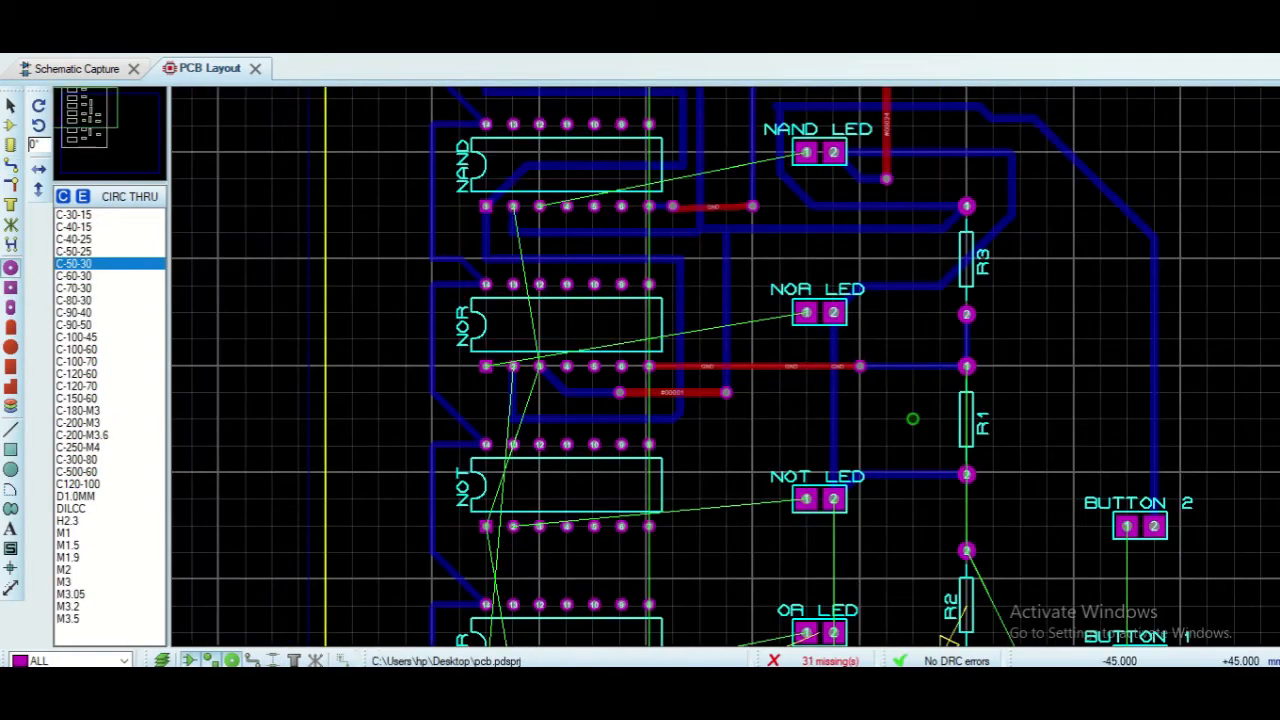
left_click(10, 165)
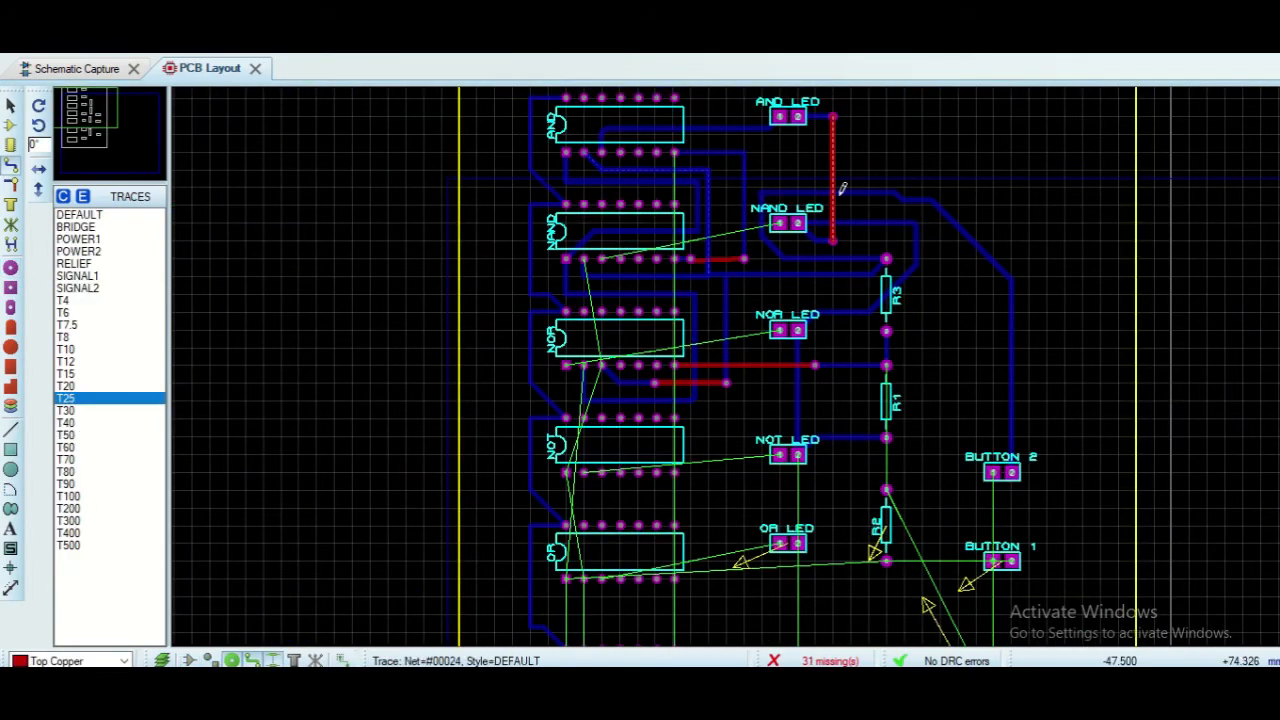
scroll(836, 200, "up", 1)
left_click(489, 285)
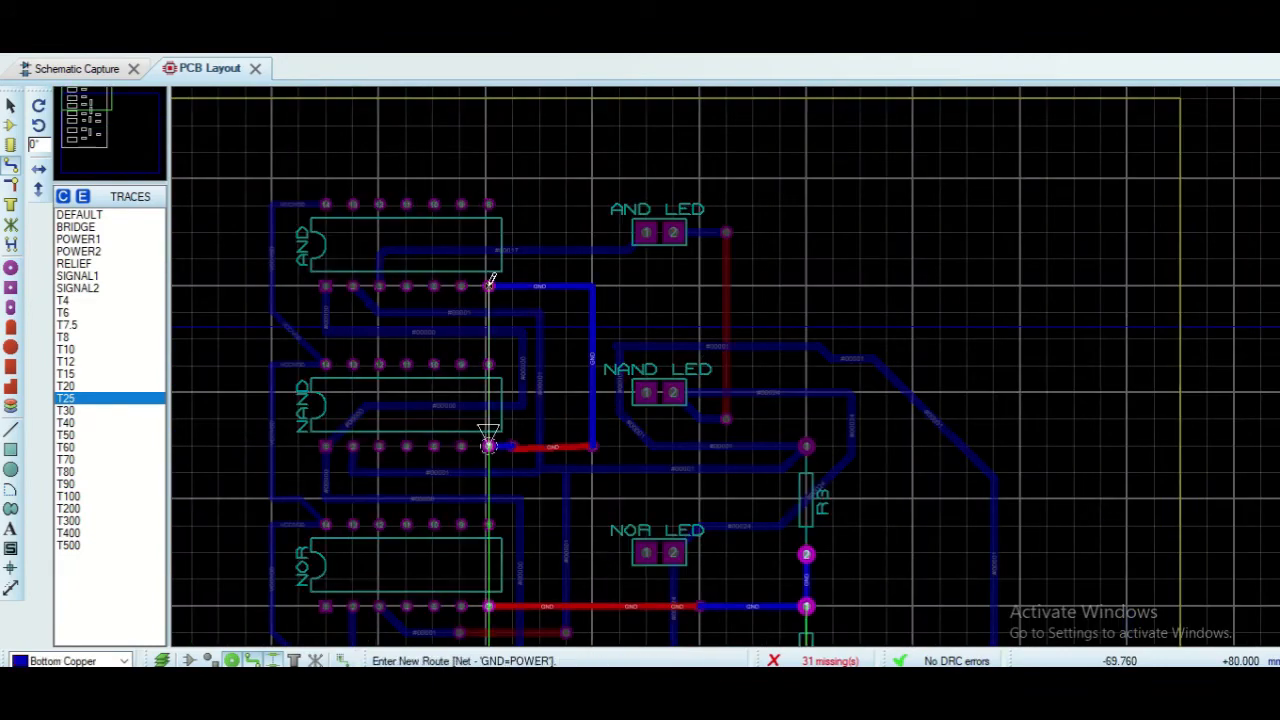
key("Escape")
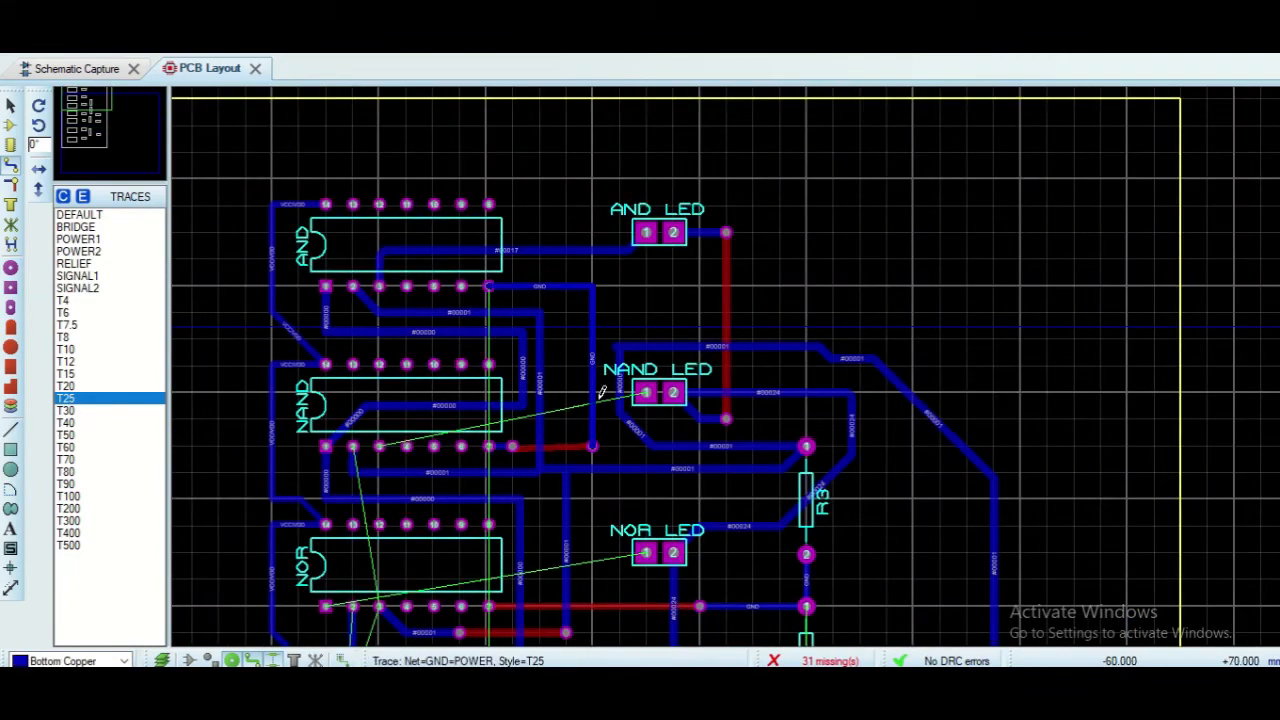
Try to route NAND LED pin 1 to NAND pin 3 on Top Copper and NOR pin 1 to NOR LED pin 1, and undo the traces
scroll(645, 440, "down", 1)
scroll(653, 455, "up", 2)
scroll(495, 127, "down", 1)
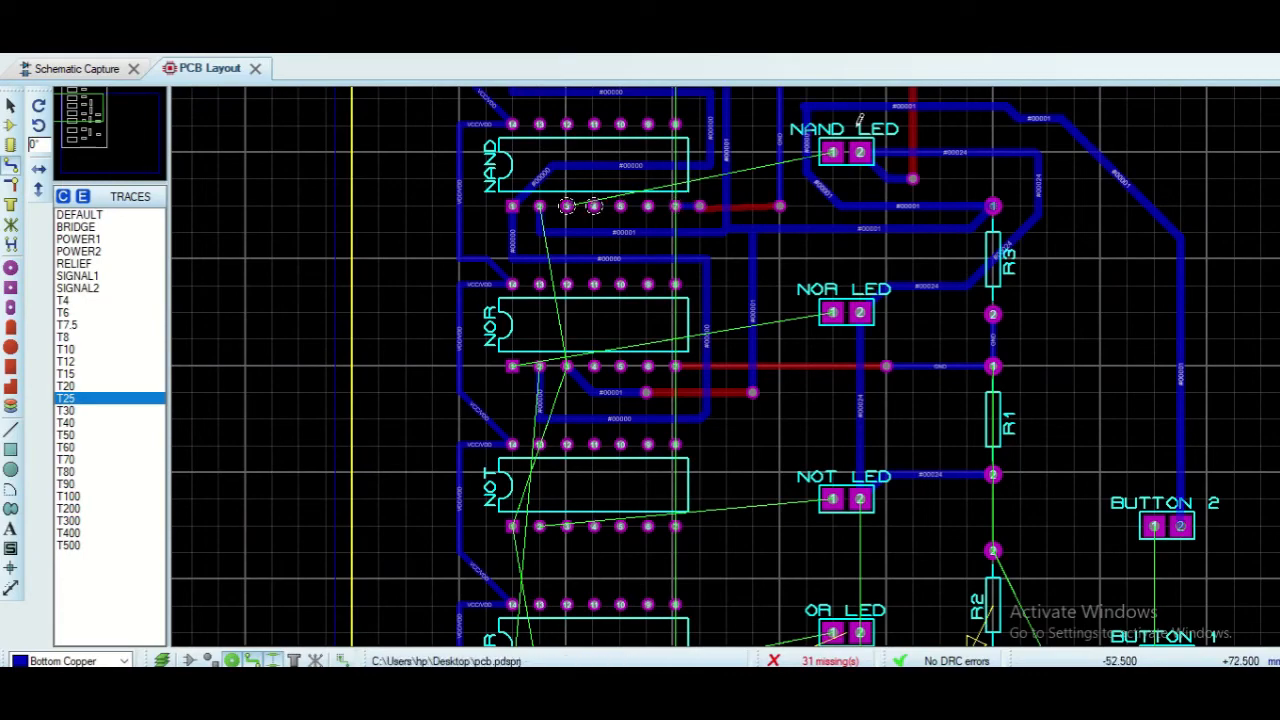
left_click(832, 152)
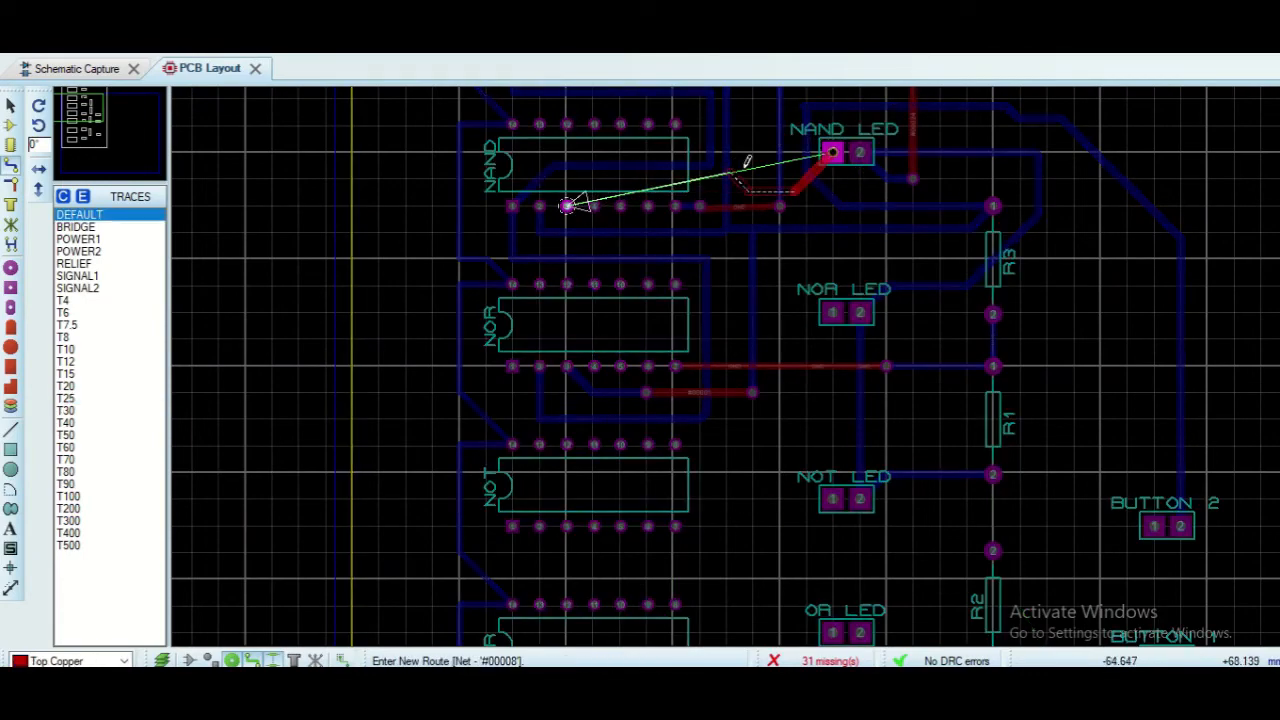
left_click(567, 205)
scroll(600, 350, "down", 1)
scroll(567, 405, "up", 2)
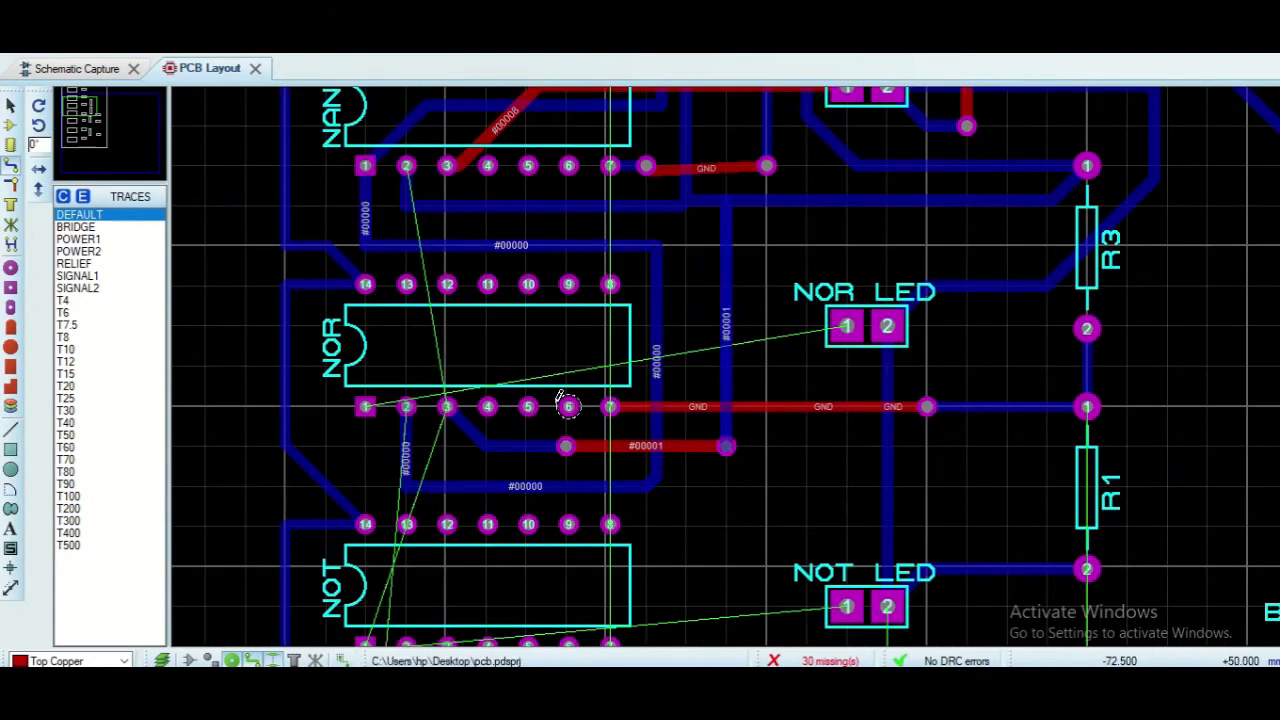
left_click(365, 406)
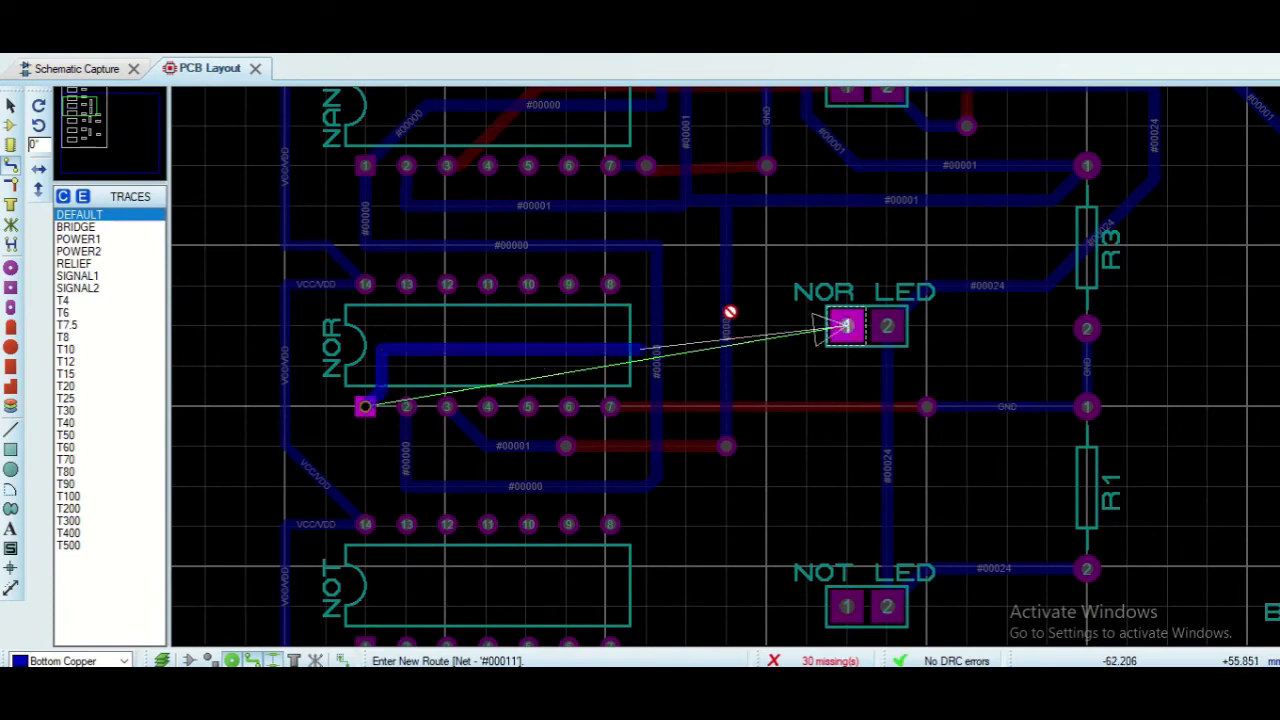
key("Escape")
key("ctrl+z")
scroll(655, 288, "down", 2)
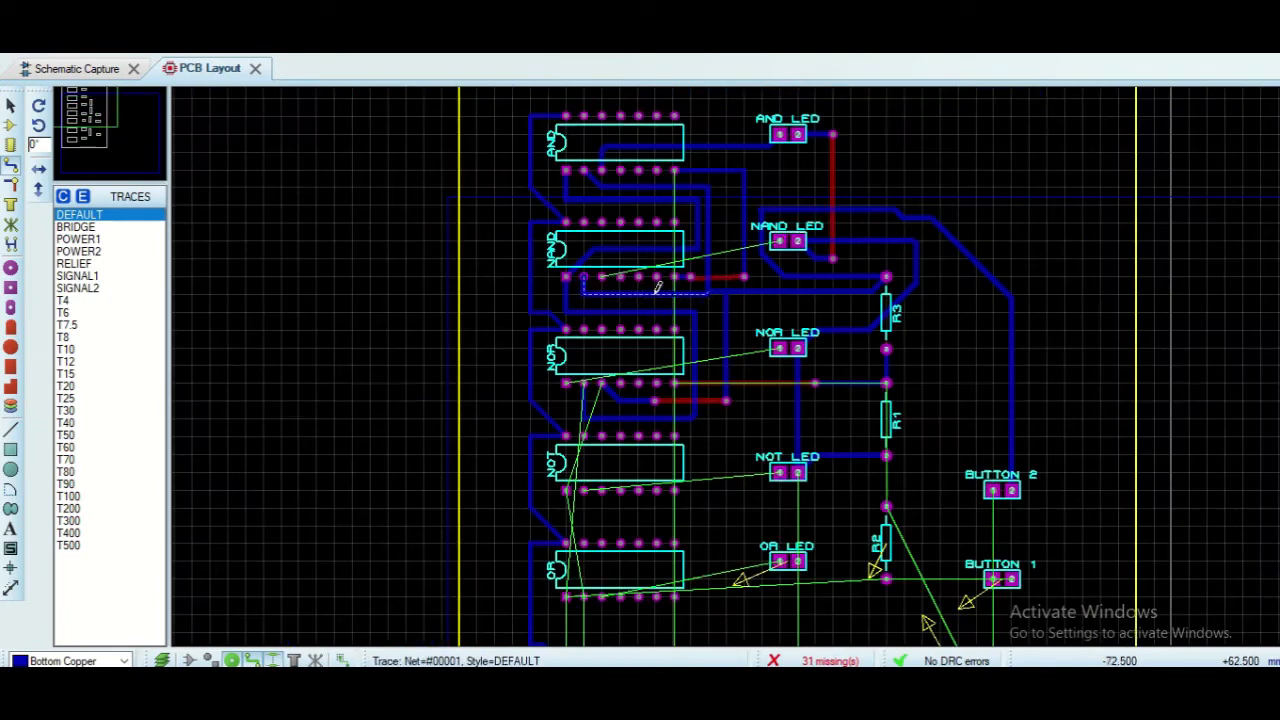
Route a DEFAULT Top Copper trace straight from NAND LED pin 1 across the NAND chip to its pin 3
left_click(779, 241)
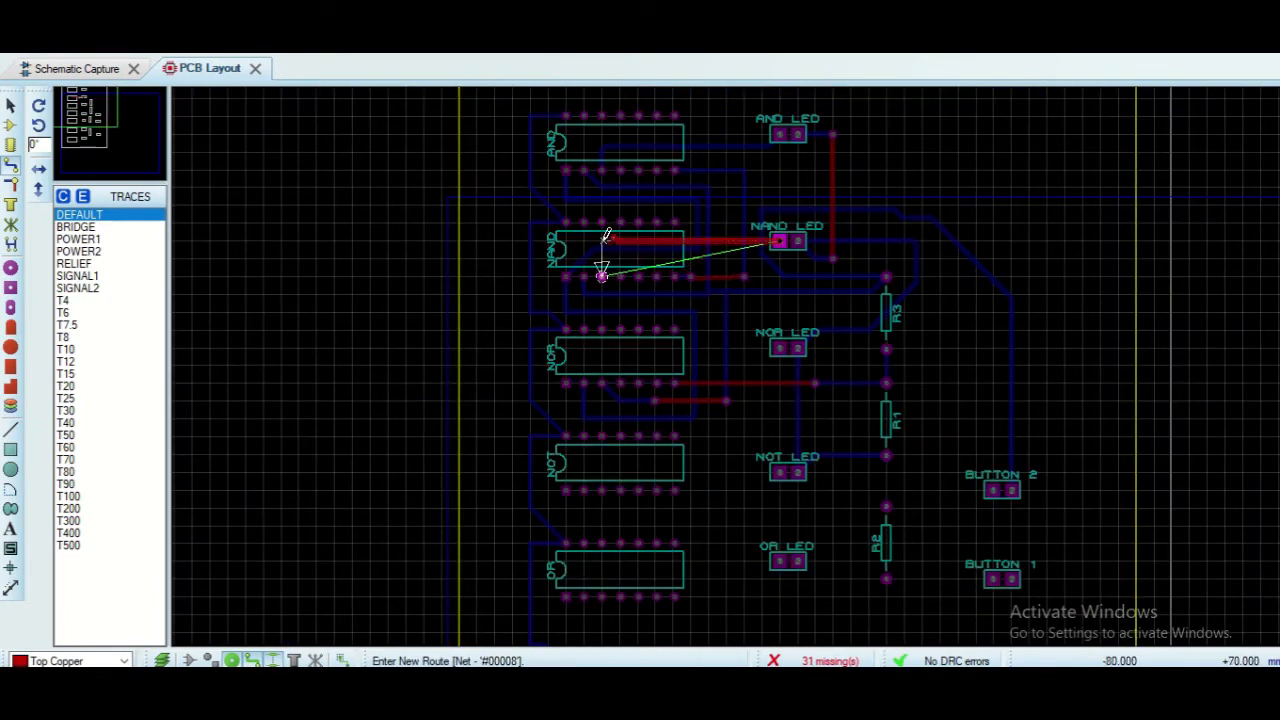
left_click(601, 276)
scroll(670, 432, "up", 2)
left_click(565, 383)
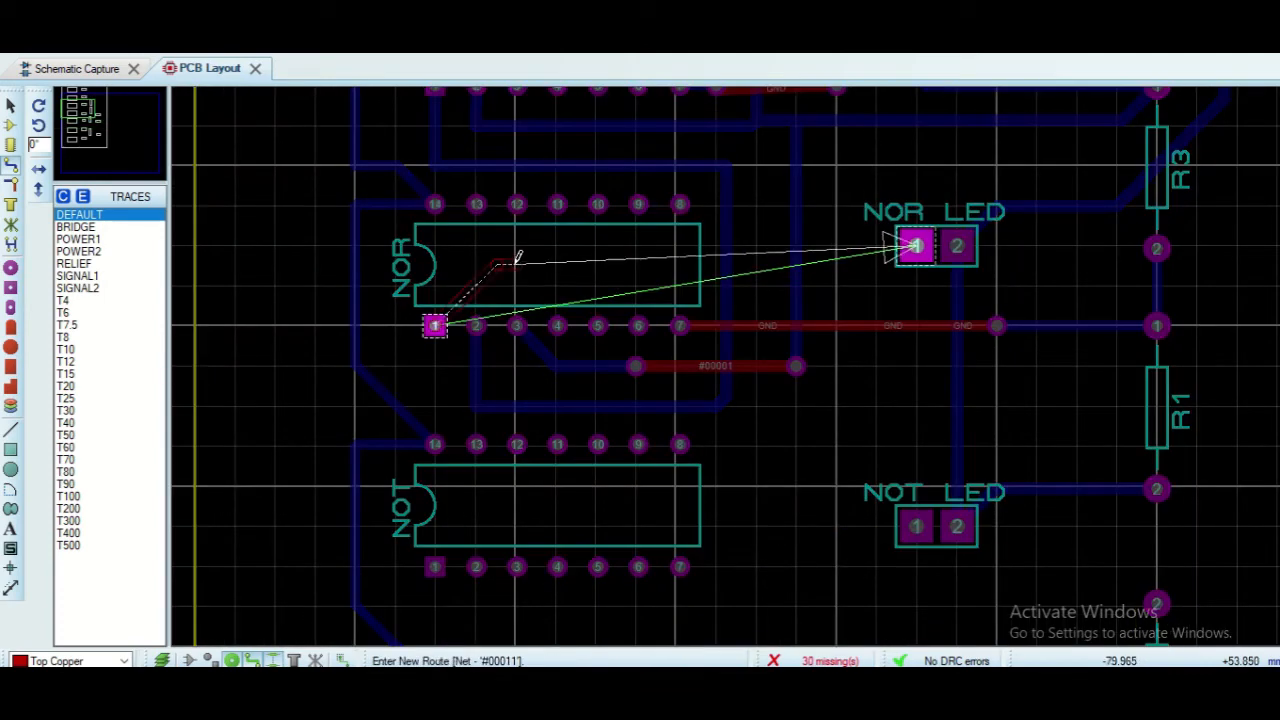
double_click(433, 375)
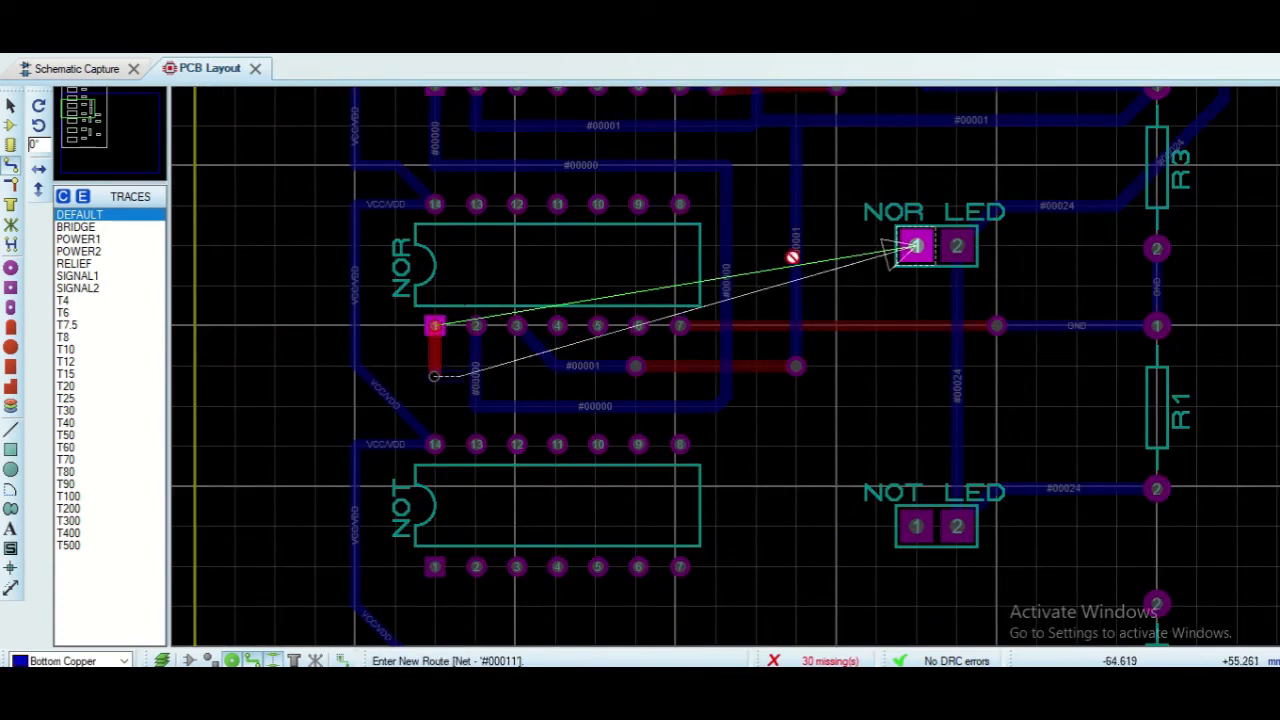
key("Escape")
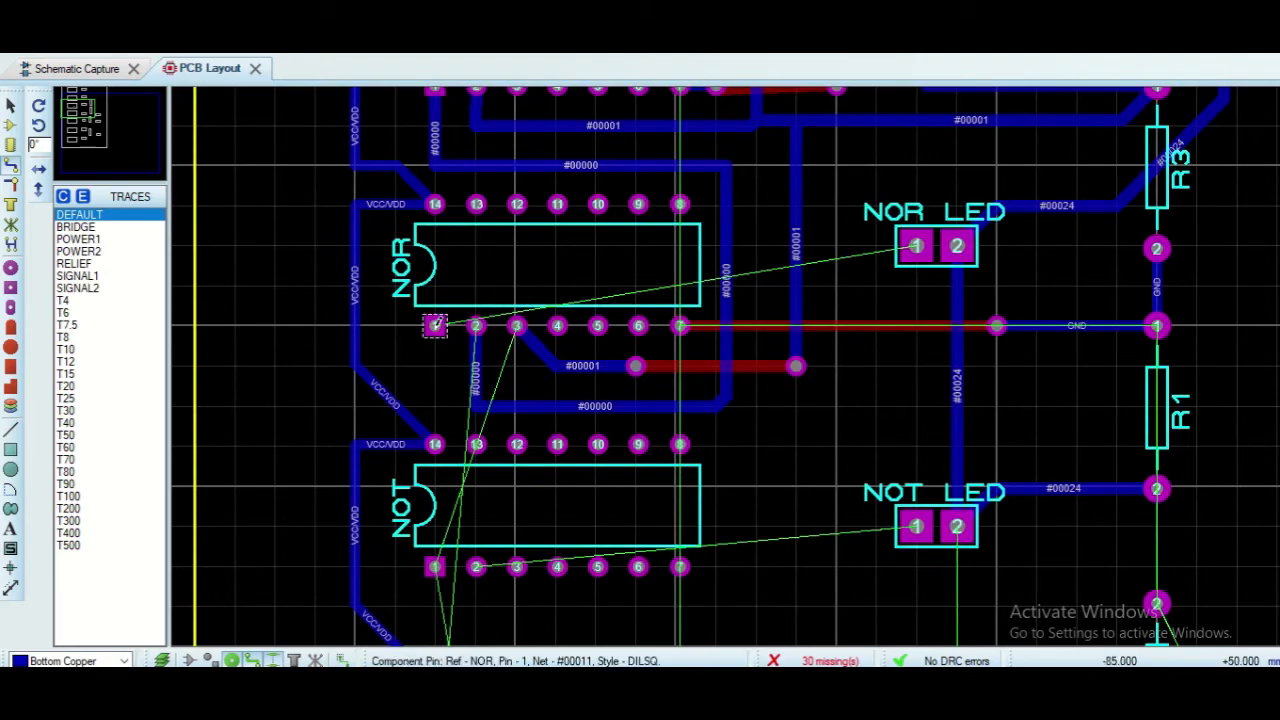
Route a DEFAULT trace from NOR LED pin 1 to NOR pin 1, changing from Bottom Copper to Top Copper at a via beside the LED
left_click(916, 246)
double_click(837, 246)
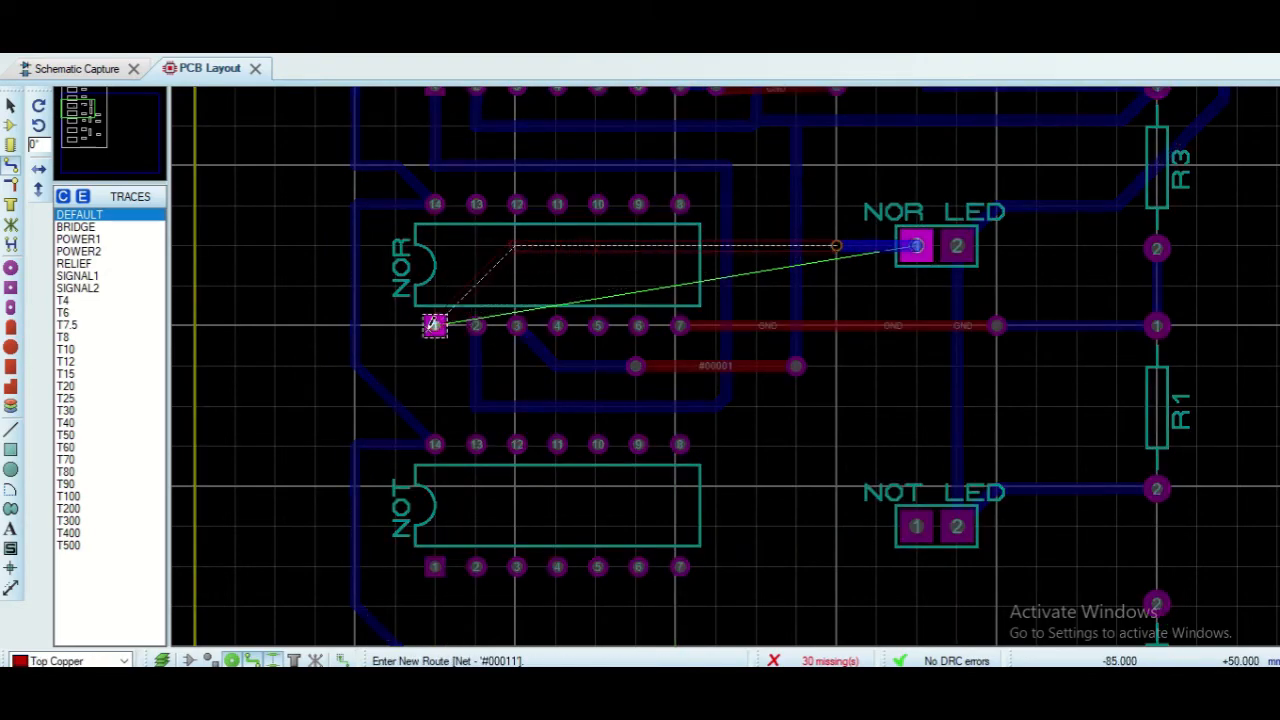
left_click(435, 326)
Route a Top Copper trace from the outer via of the jumper below NOR, around the NOT chip and beneath it to NOT pin 1
scroll(774, 467, "down", 1)
scroll(774, 467, "up", 1)
left_click(726, 205)
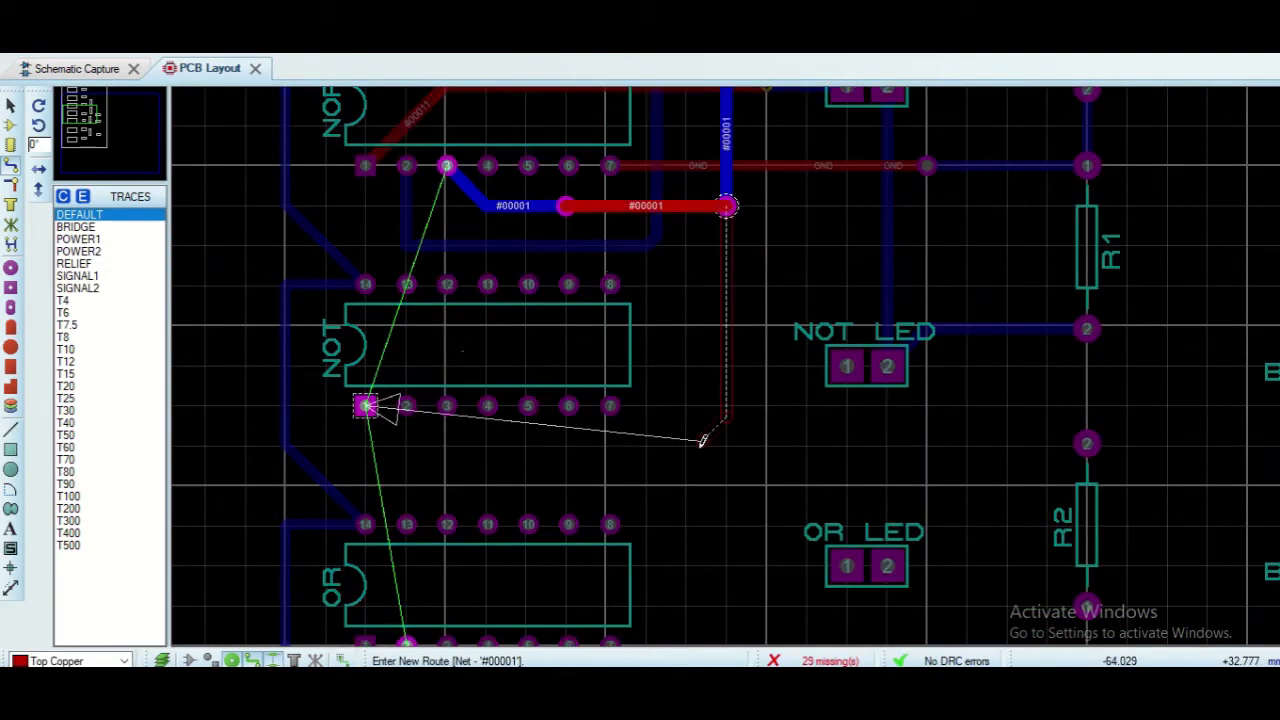
left_click(621, 489)
left_click(364, 487)
left_click(365, 405)
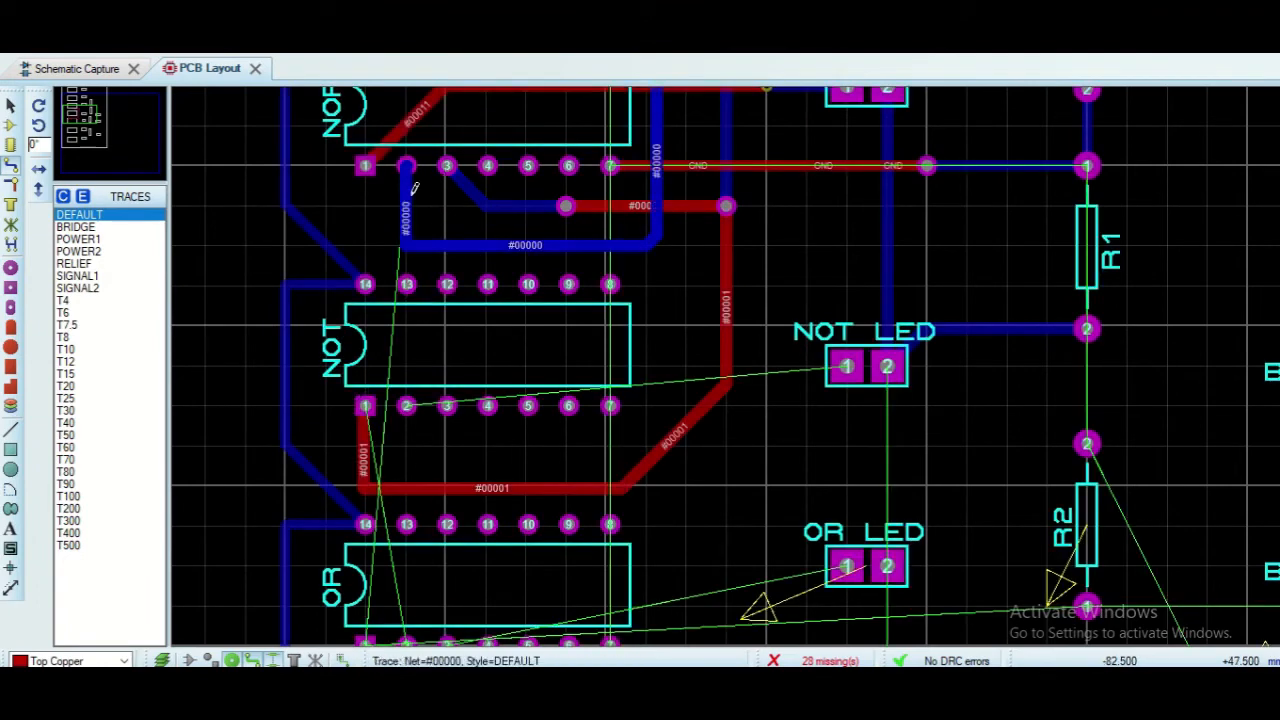
Route a DEFAULT Bottom Copper trace from NOT pin 2, beneath the NOT chip, to NOT LED pin 1
left_click(407, 405)
key("Escape")
scroll(64, 662, "down", 1)
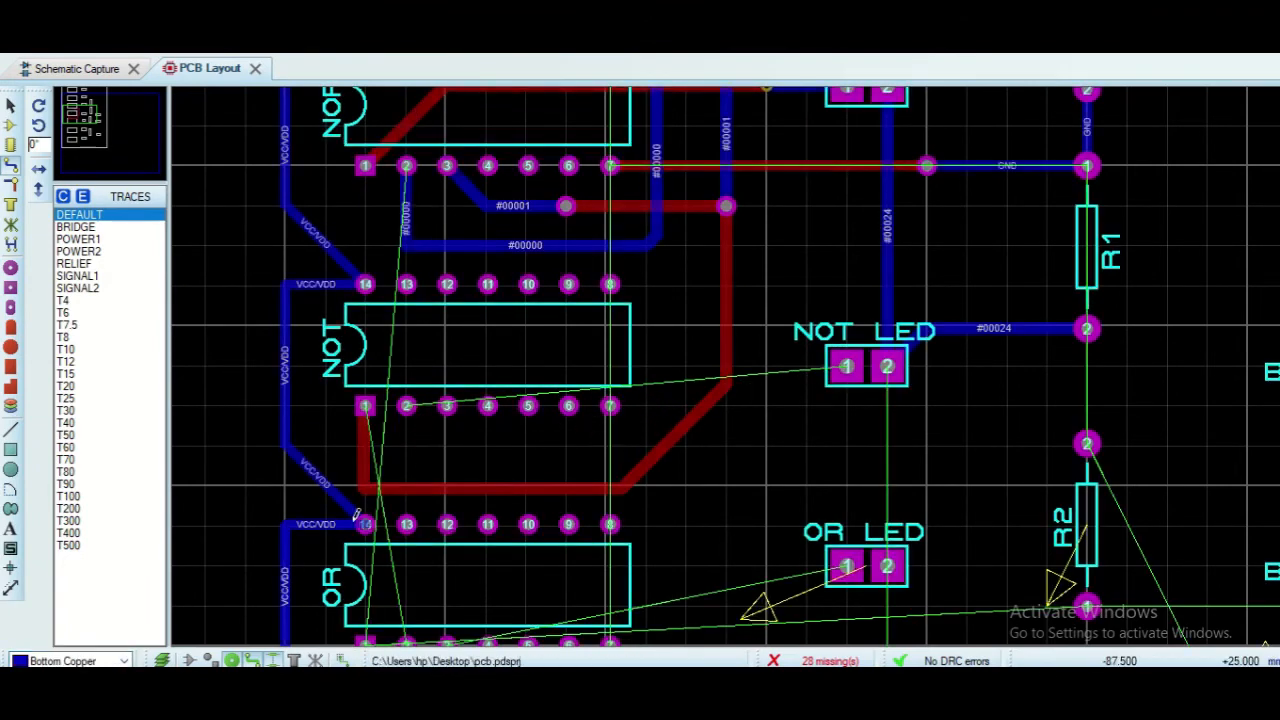
left_click(407, 406)
left_click(407, 449)
left_click(847, 367)
Route a DEFAULT Bottom Copper trace from OR pin 3 to OR LED pin 1
scroll(638, 308, "down", 1)
scroll(731, 357, "up", 1)
left_click(486, 286)
left_click(885, 206)
scroll(885, 206, "down", 1)
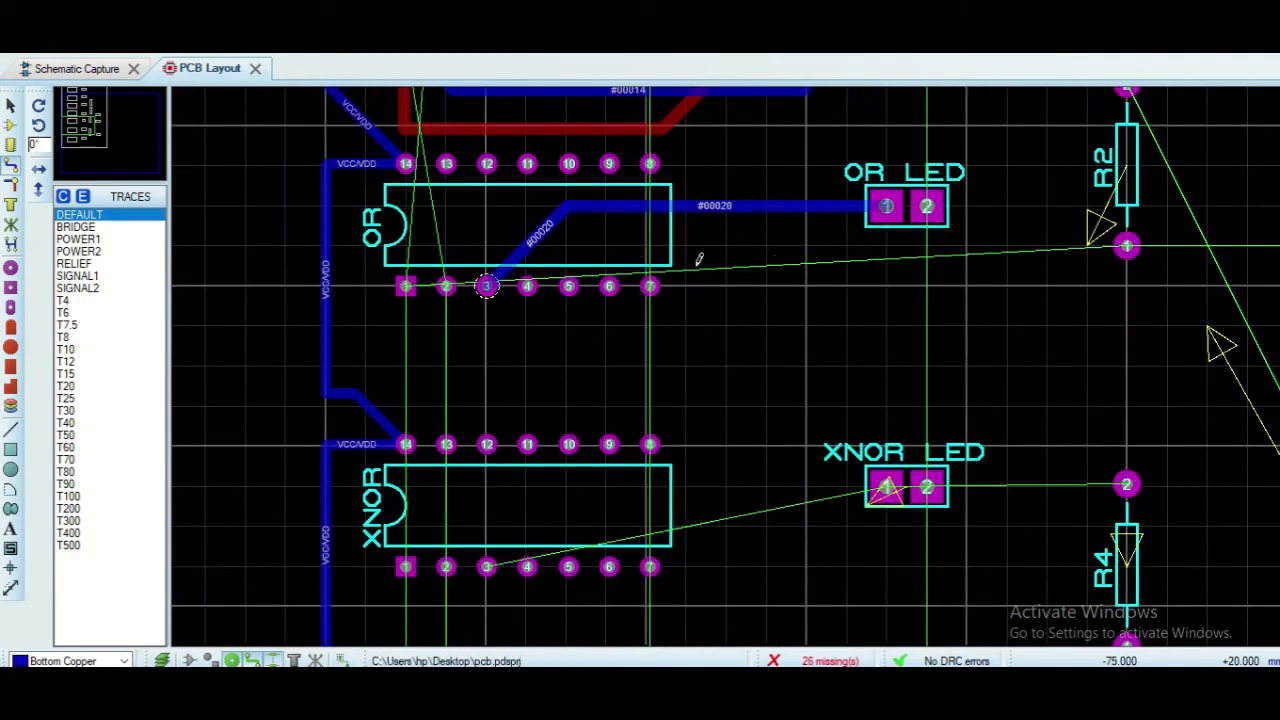
Route a DEFAULT Top Copper trace from OR pin 1 around the pin 8 end of the XNOR chip to XNOR pin 1
scroll(890, 206, "up", 1)
left_click(405, 286)
key("Escape")
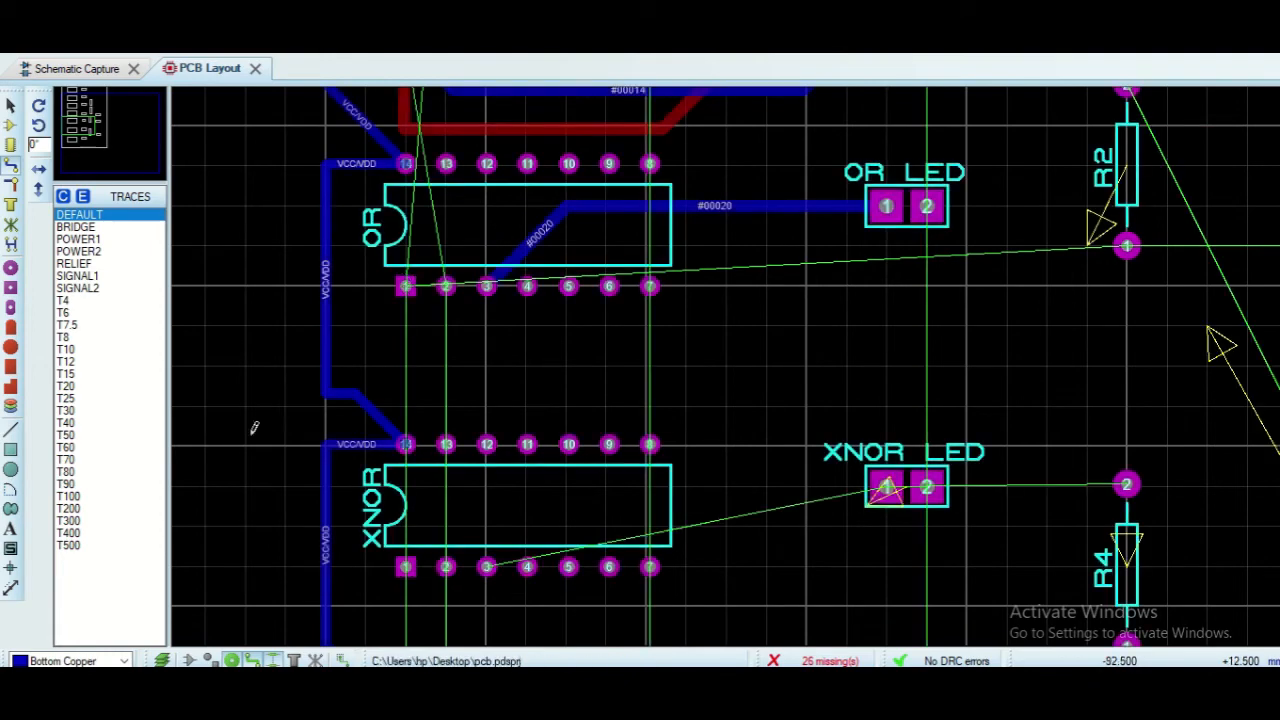
scroll(65, 660, "up", 1)
left_click(405, 286)
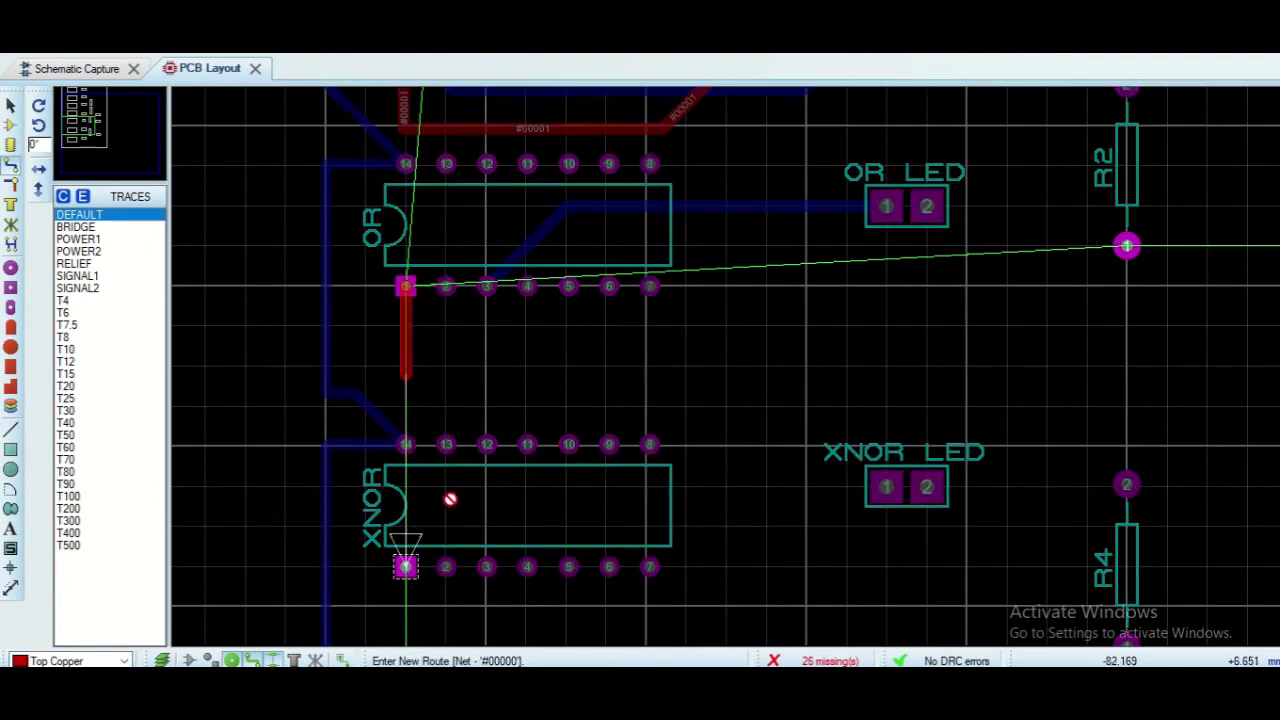
left_click(675, 428)
left_click(580, 545)
left_click(696, 400)
left_click(695, 501)
left_click(405, 566)
left_click(446, 286)
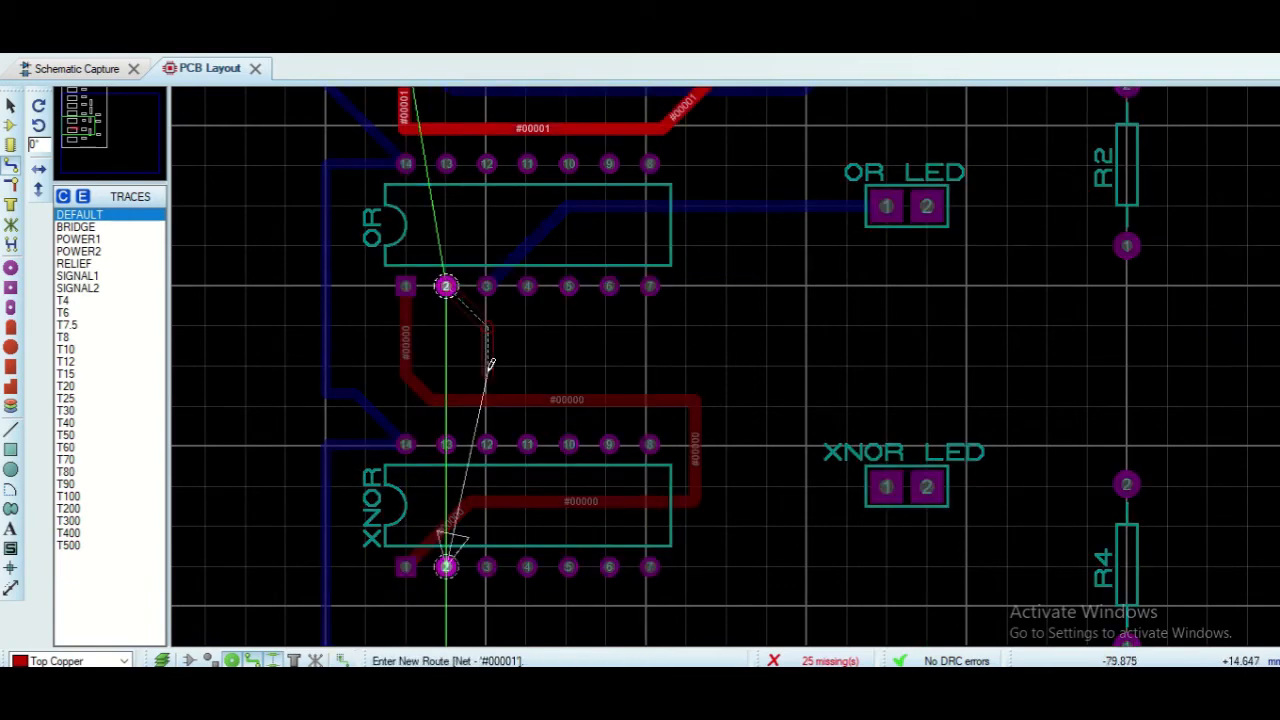
scroll(489, 368, "down", 1)
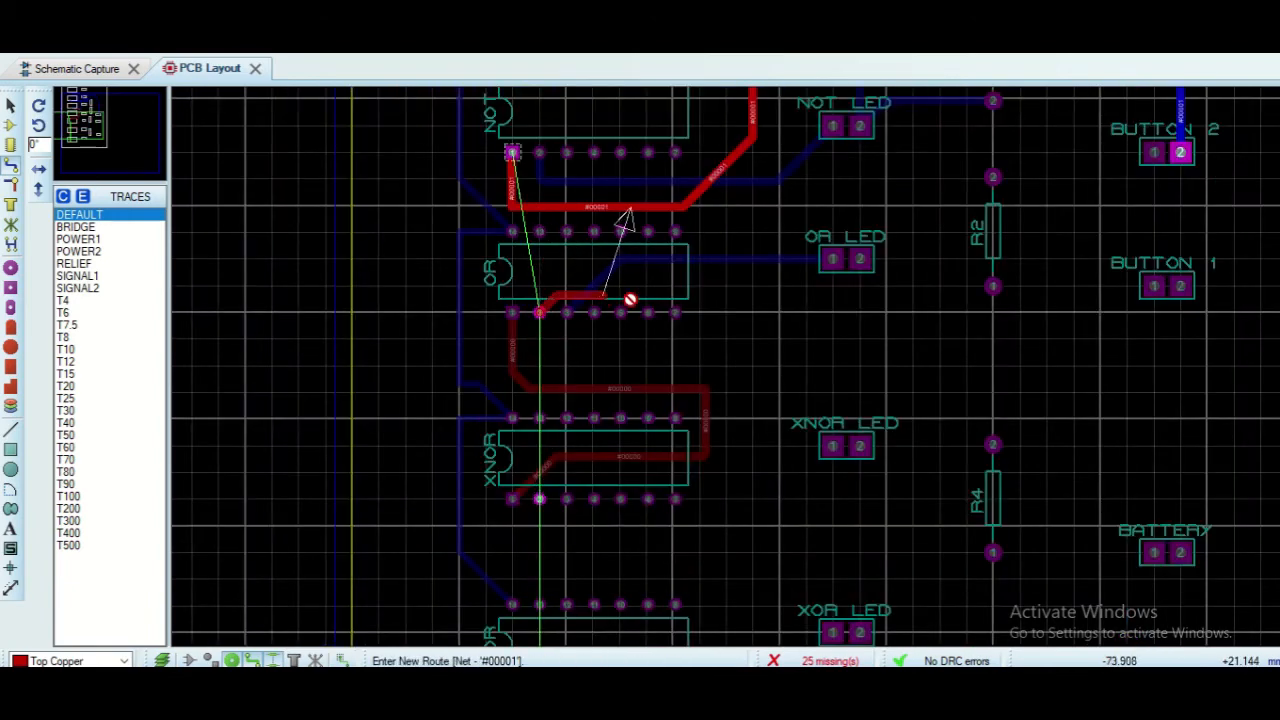
key("Escape")
Branch a Top Copper trace off the bend of the NOT pin 1 trace and route it around the OR chip to OR pin 2
left_click(684, 207)
left_click(722, 207)
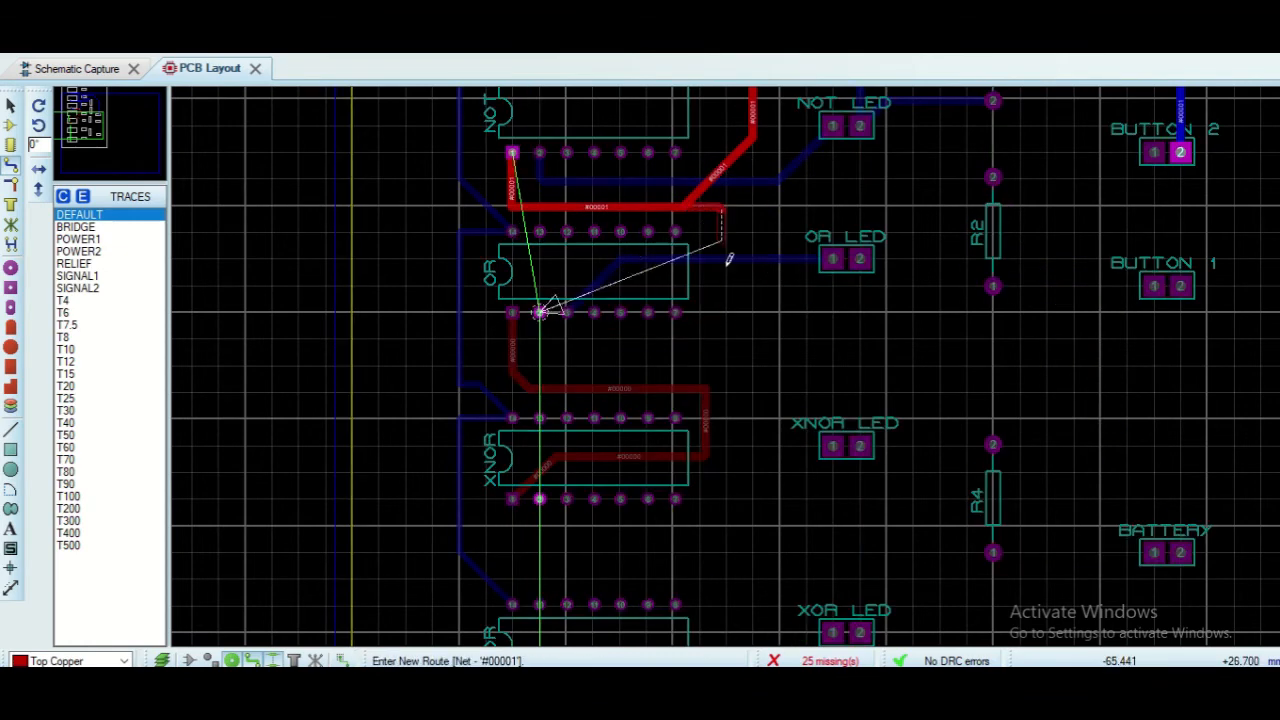
left_click(722, 341)
left_click(540, 313)
Try to route a Top Copper trace from NOT LED pin 2 to OR LED pin 2, and undo it
left_click(860, 126)
left_click(860, 259)
key("ctrl+z")
On Bottom Copper, chain pin 2 of NOT LED, OR LED, XNOR LED and XOR LED with vertical DEFAULT traces
left_click(72, 660)
left_click(860, 126)
left_click(860, 259)
left_click(860, 259)
left_click(860, 446)
left_click(860, 446)
left_click(860, 631)
left_click(860, 446)
key("Escape")
Route a Bottom Copper trace from XOR LED pin 1 to XOR pin 3
scroll(834, 471, "down", 1)
scroll(838, 545, "up", 1)
left_click(673, 366)
left_click(408, 418)
Route a T25 Top Copper ground trace from XOR pin 7 up to XNOR pin 7
scroll(62, 659, "up", 1)
left_click(515, 420)
left_click(516, 231)
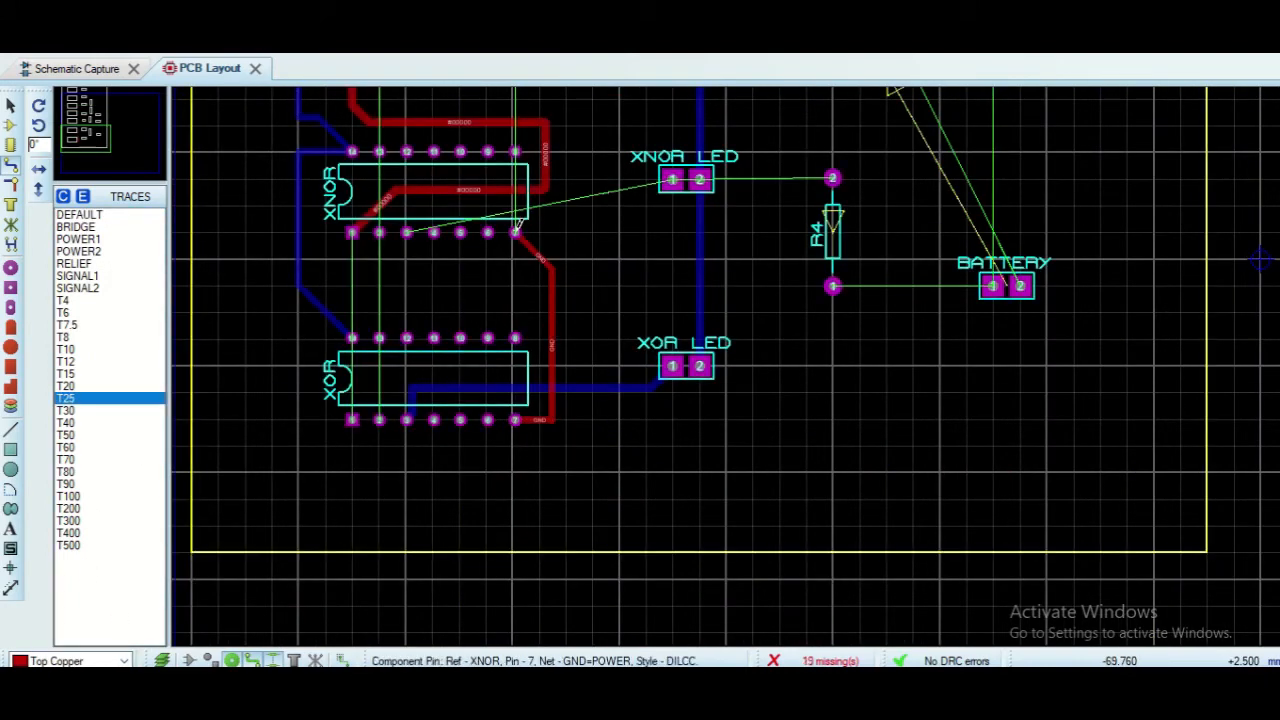
Shift the ground trace between XNOR pin 7 and XOR pin 7 outward from the chips and straighten its lower end level with XOR pin 7
left_click(352, 418)
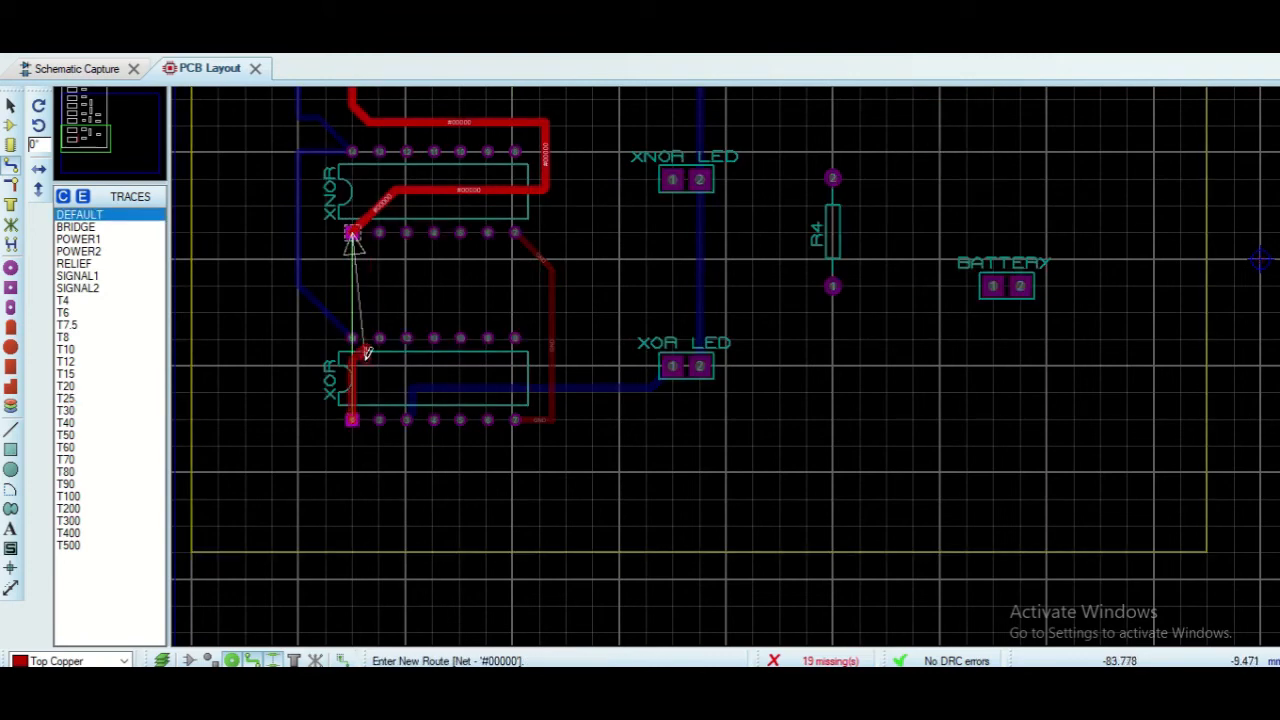
key("Escape")
left_click(551, 366)
left_click_drag(551, 366, 598, 329)
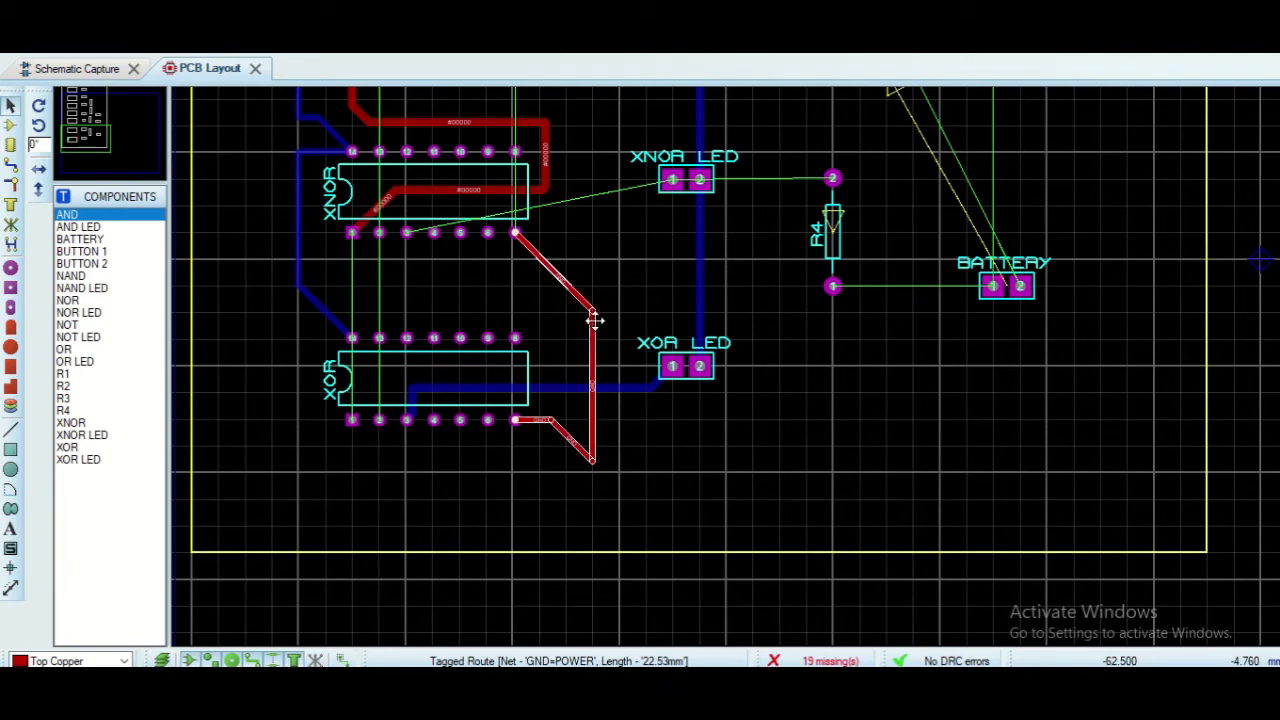
left_click_drag(592, 455, 592, 420)
Route a DEFAULT Bottom Copper trace from XOR pin 1 through the XOR chip area and around its pin 8 end to XNOR pin 1
left_click(11, 165)
left_click(122, 661)
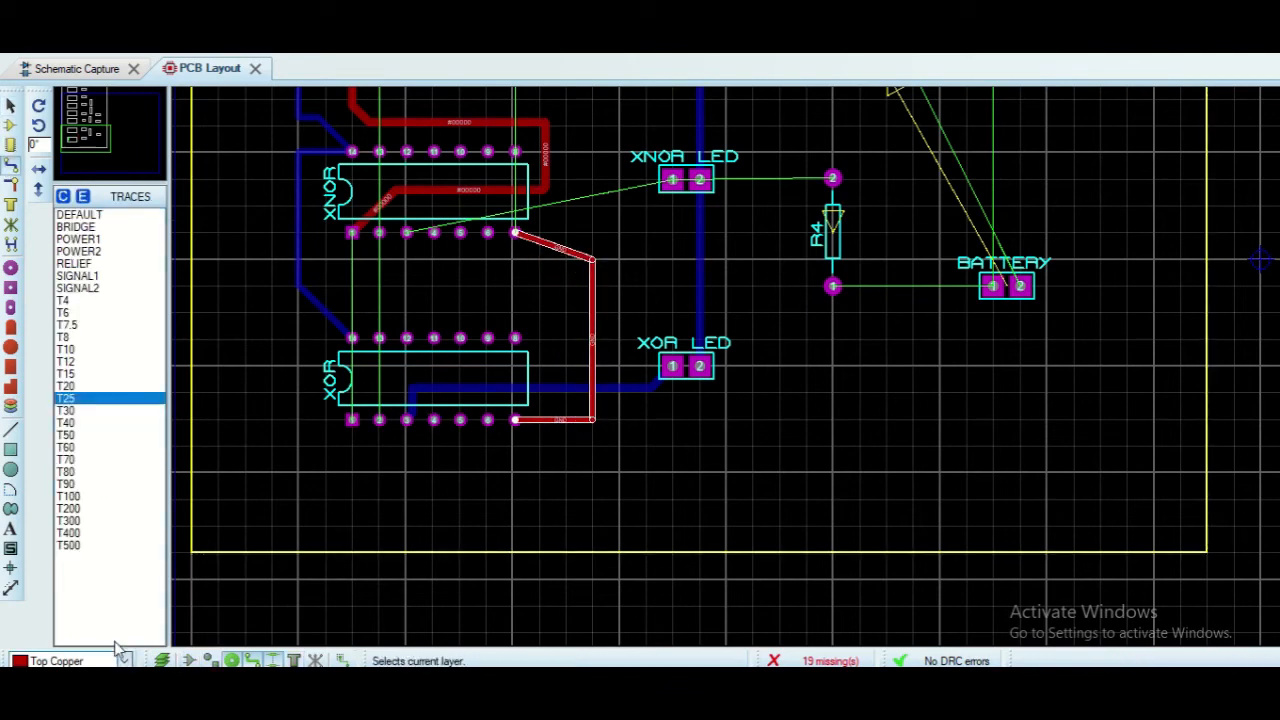
left_click(72, 686)
left_click(352, 419)
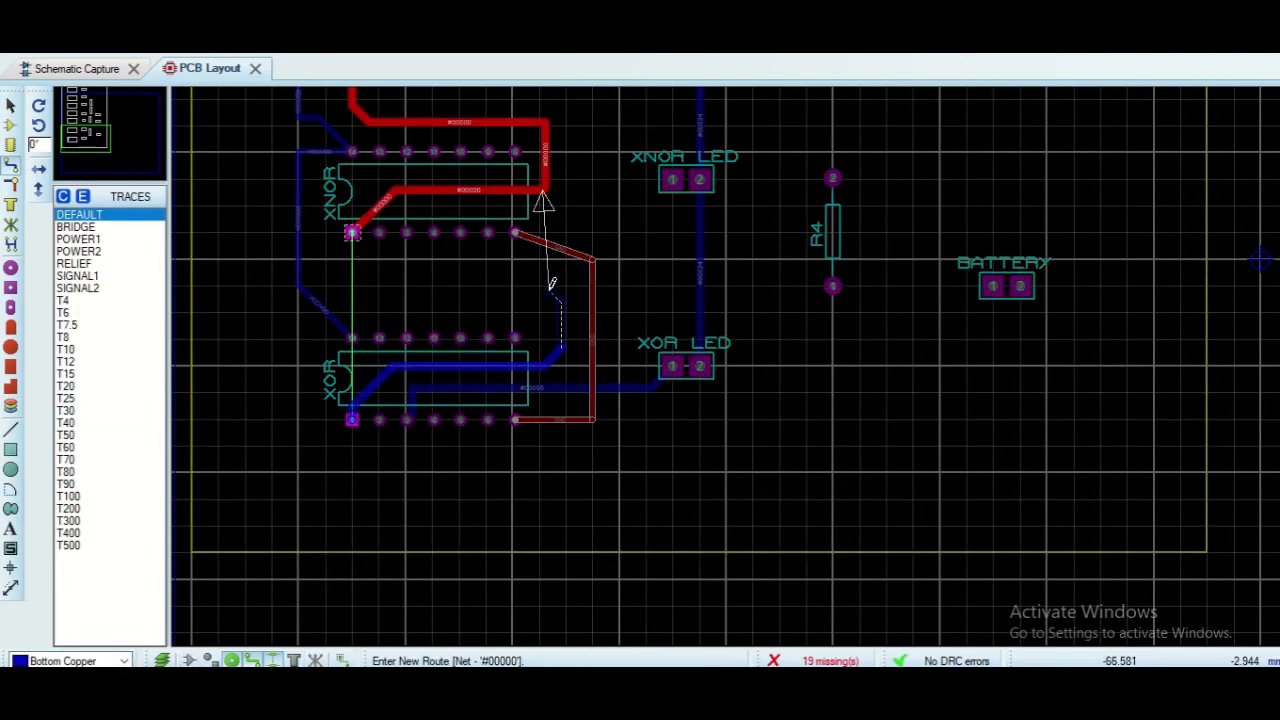
left_click(352, 232)
Route a DEFAULT Bottom Copper trace from XNOR pin 3 to XNOR LED pin 1
left_click(406, 232)
left_click(672, 180)
left_click(700, 180)
key("Escape")
scroll(765, 190, "down", 3)
scroll(735, 340, "up", 2)
scroll(800, 243, "up", 3)
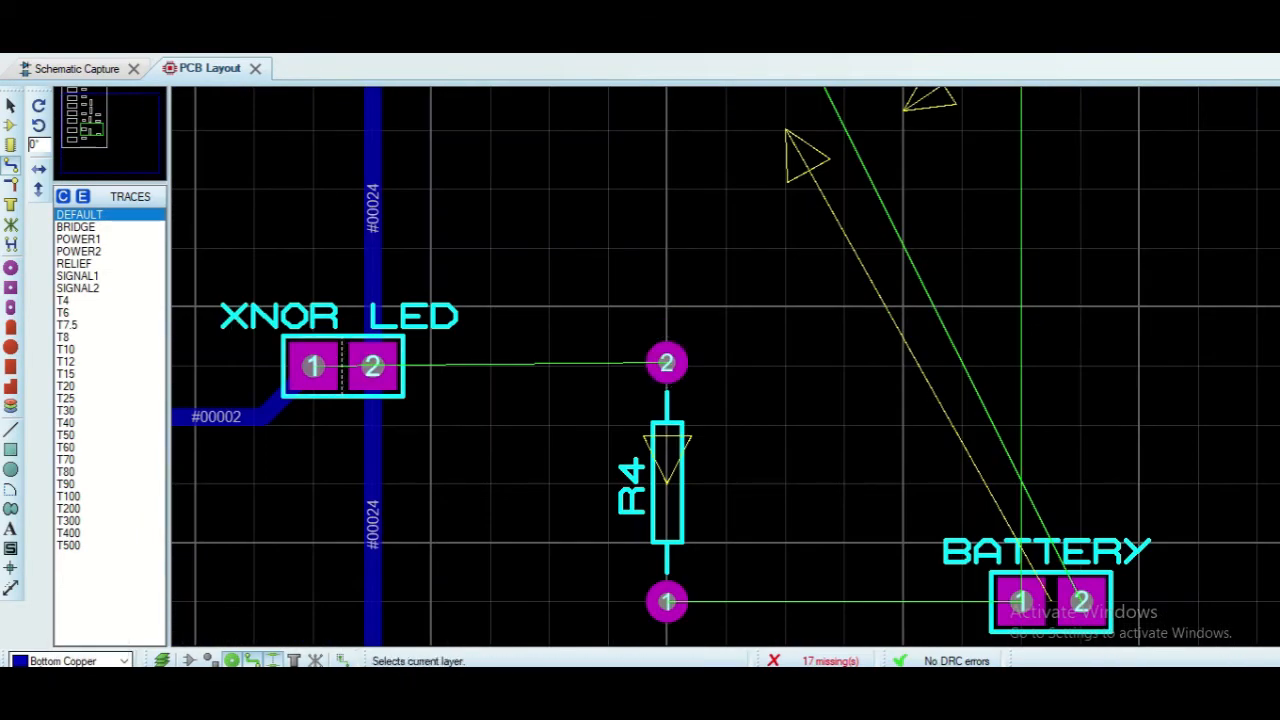
Route a DEFAULT Top Copper trace from XNOR LED pin 1 to R4 pin 2
left_click(66, 672)
left_click(314, 366)
key("Escape")
left_click(314, 366)
left_click(314, 241)
left_click(666, 362)
Route DEFAULT Bottom Copper traces from BUTTON 2 pin 1 to BUTTON 1 pin 1 and from BUTTON 1 pin 2 to R2 pin 1
scroll(740, 358, "down", 4)
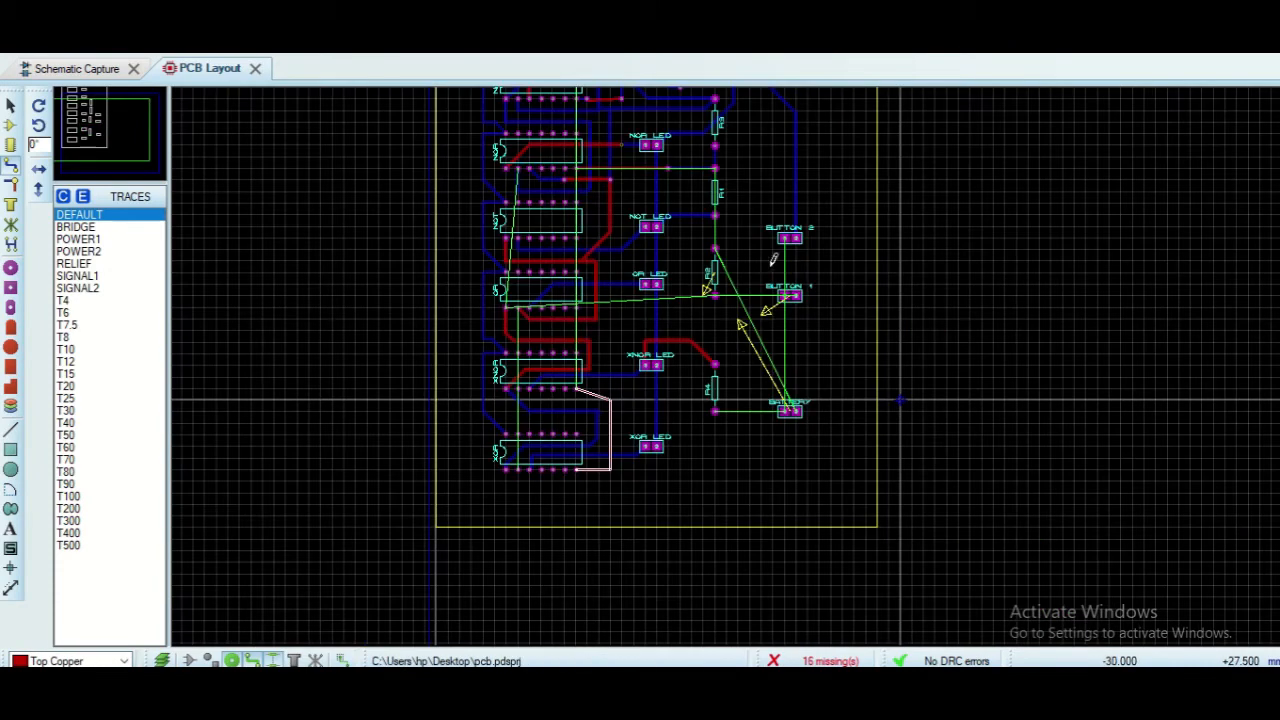
scroll(773, 260, "up", 2)
left_click(66, 684)
left_click(700, 340)
left_click(700, 470)
left_click(726, 470)
left_click(724, 508)
left_click(544, 469)
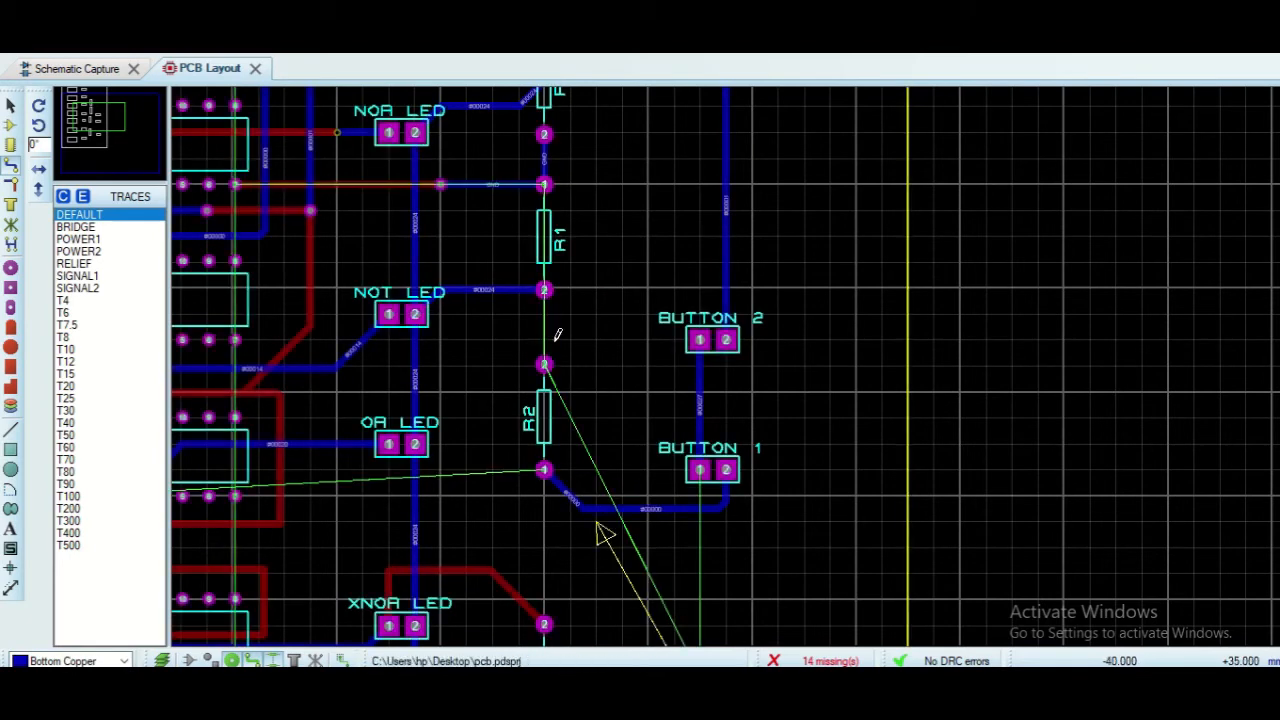
Route Bottom Copper ground traces from R1 pin 1 through R2 pin 2 to BATTERY pin 2, and connect R4 pin 1 to BATTERY pin 1
left_click(544, 184)
left_click(544, 364)
left_click(544, 364)
left_click(528, 475)
left_click(726, 585)
left_click(544, 585)
left_click(699, 585)
left_click(699, 326)
left_click(758, 621)
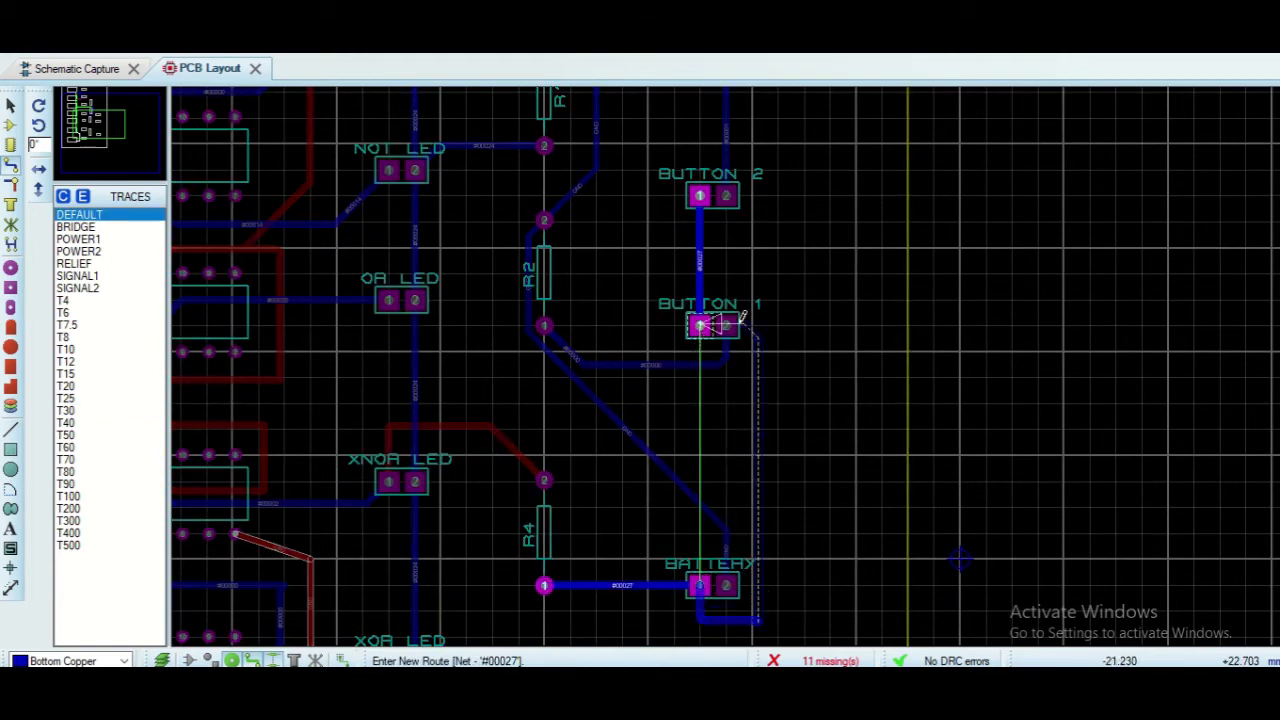
left_click(700, 264)
key("Escape")
Route a DEFAULT Bottom Copper trace from BATTERY pin 1 around the outside of BUTTON 1 back to BUTTON 1 pin 1
left_click(700, 585)
left_click(770, 627)
left_click(700, 262)
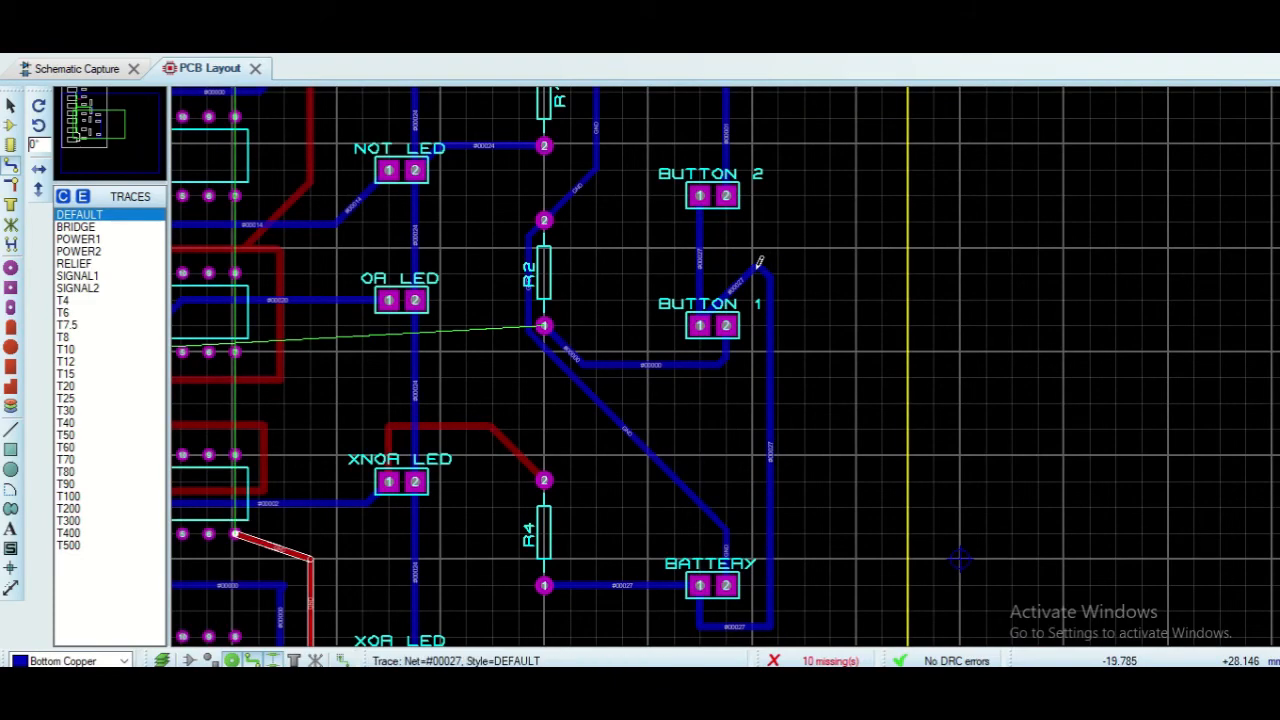
scroll(651, 366, "down", 3)
scroll(731, 357, "up", 4)
scroll(618, 354, "down", 1)
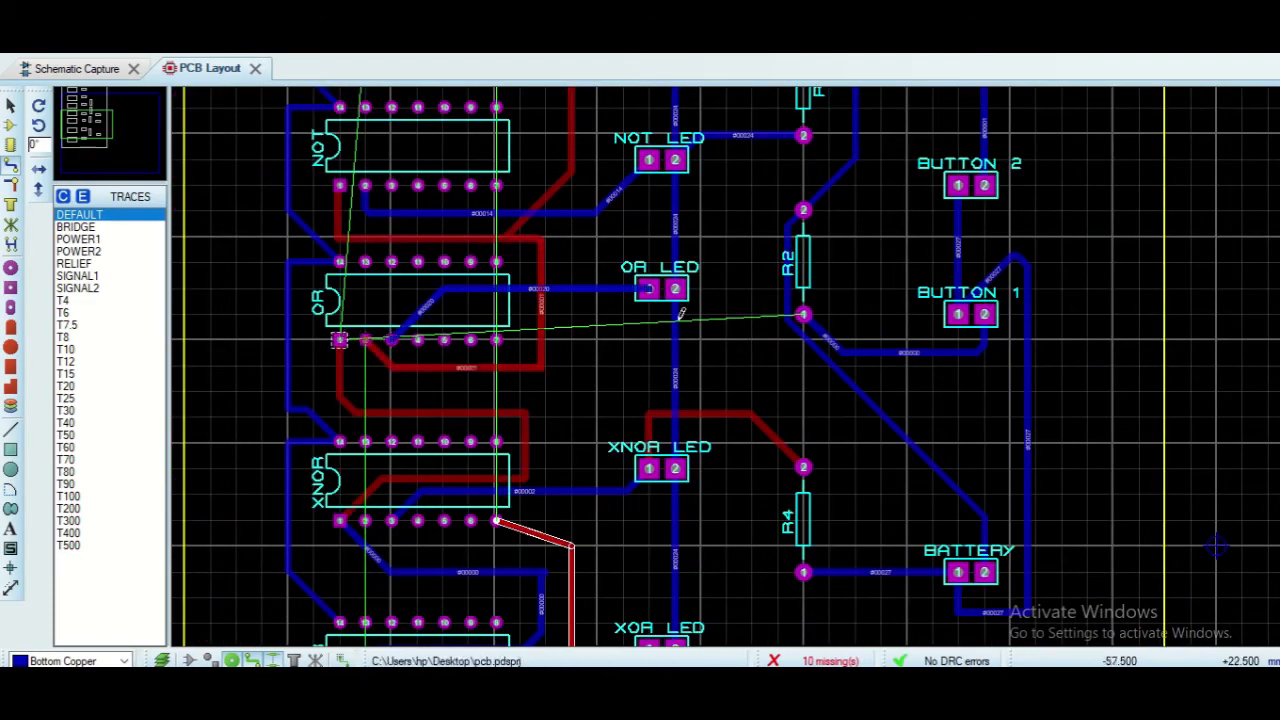
left_click(803, 315)
key("Escape")
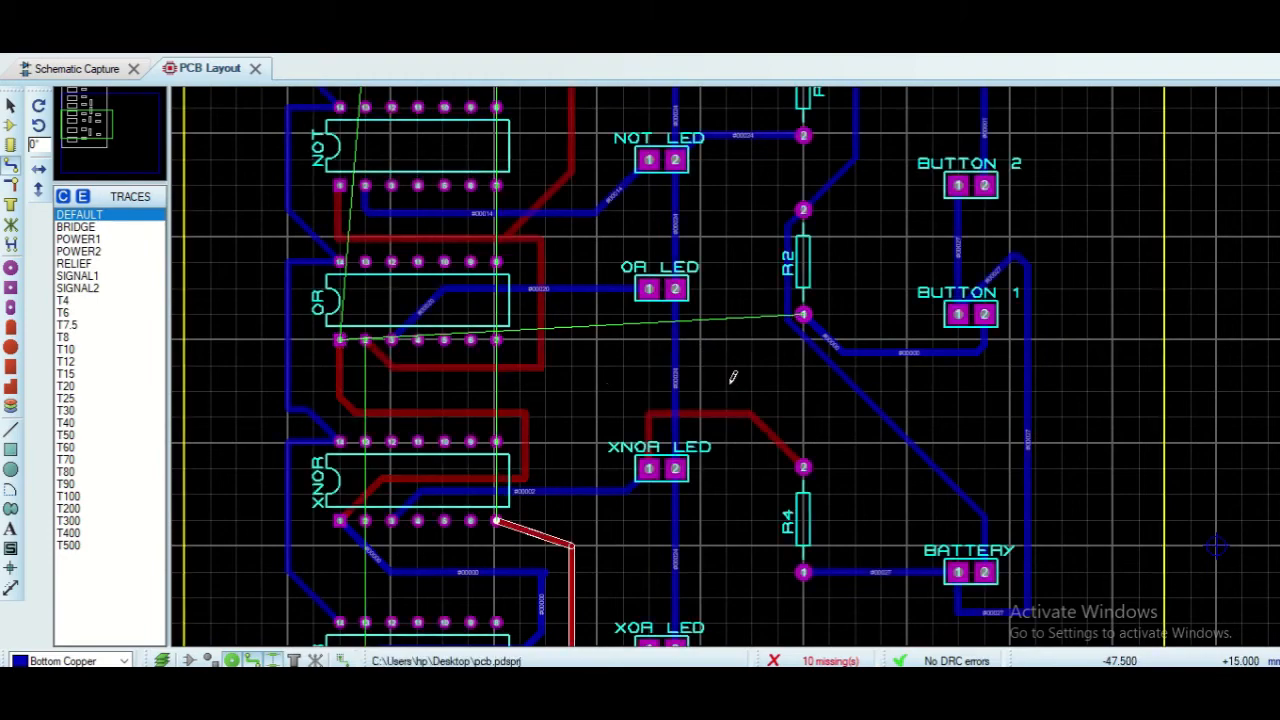
Route a DEFAULT Top Copper trace from R2 pin 1 to OR pin 1, passing between the OR LED and the XNOR LED
left_click(124, 661)
left_click(803, 315)
double_click(528, 413)
key("Escape")
left_click(803, 315)
key("Escape")
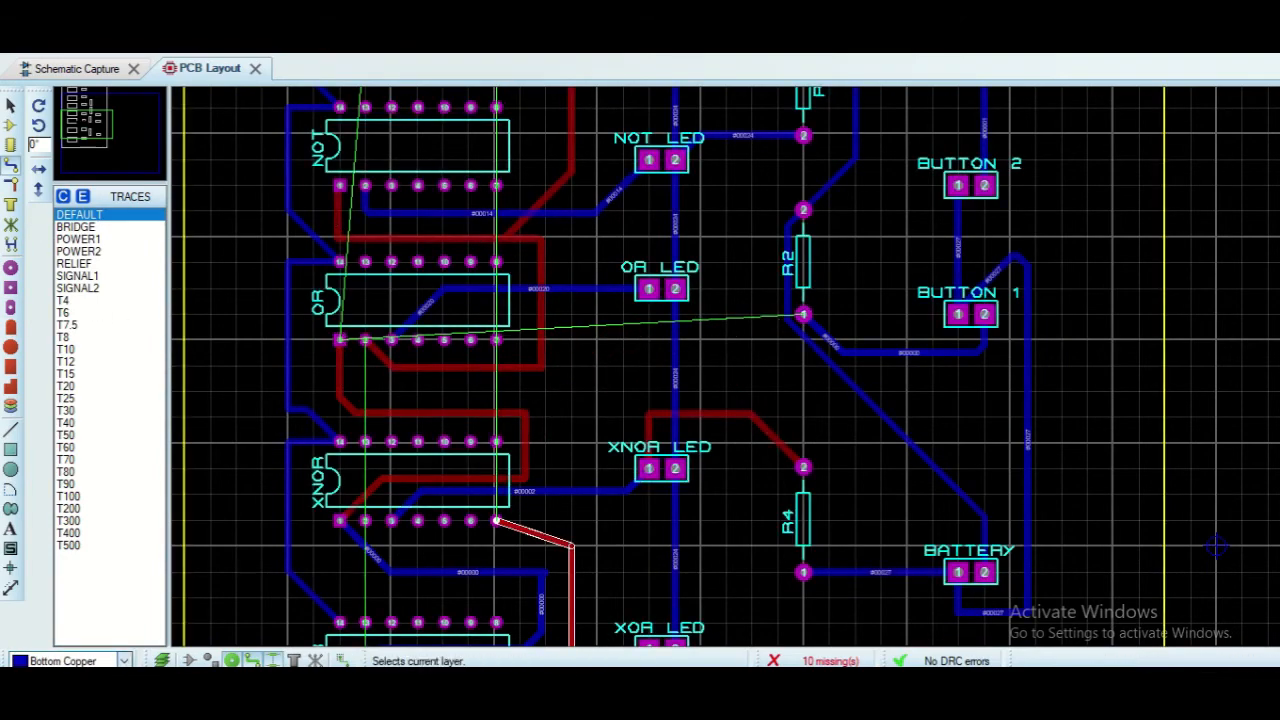
left_click(803, 315)
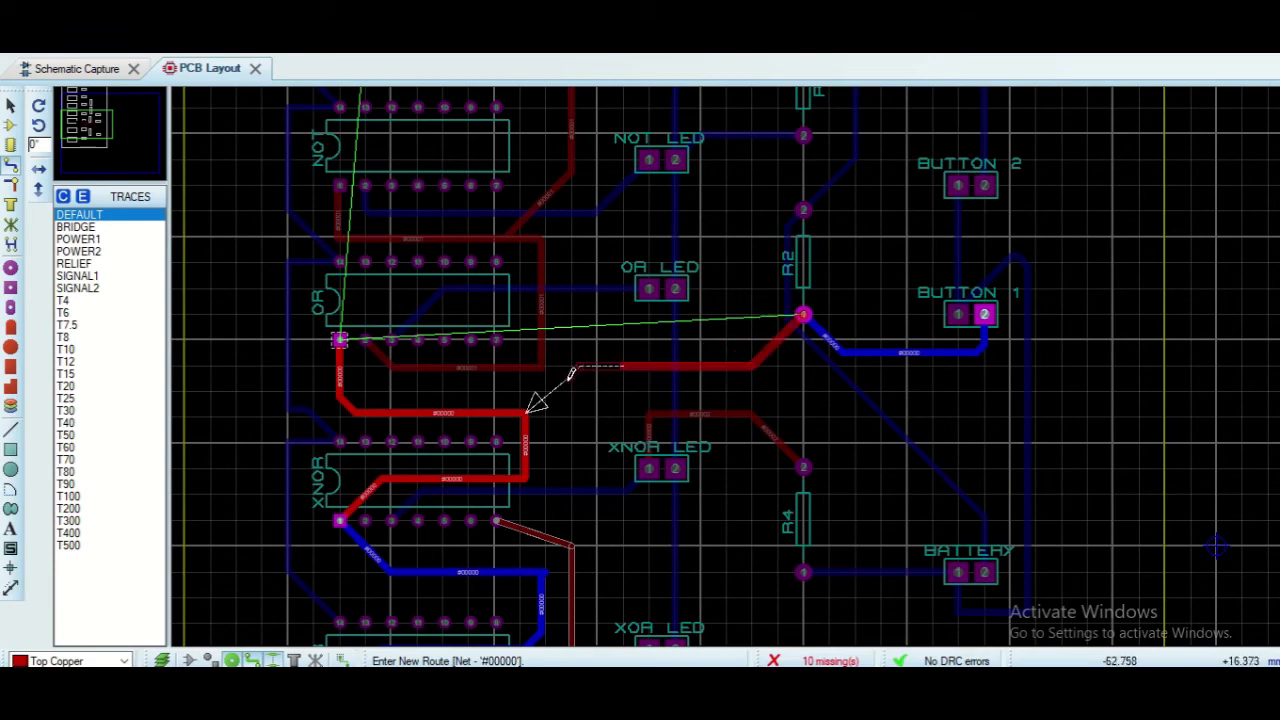
left_click(340, 340)
Place a C-50-30 circular through-hole pad where the NOR LED trace changes from Top to Bottom Copper, and return to track placement
scroll(677, 427, "down", 3)
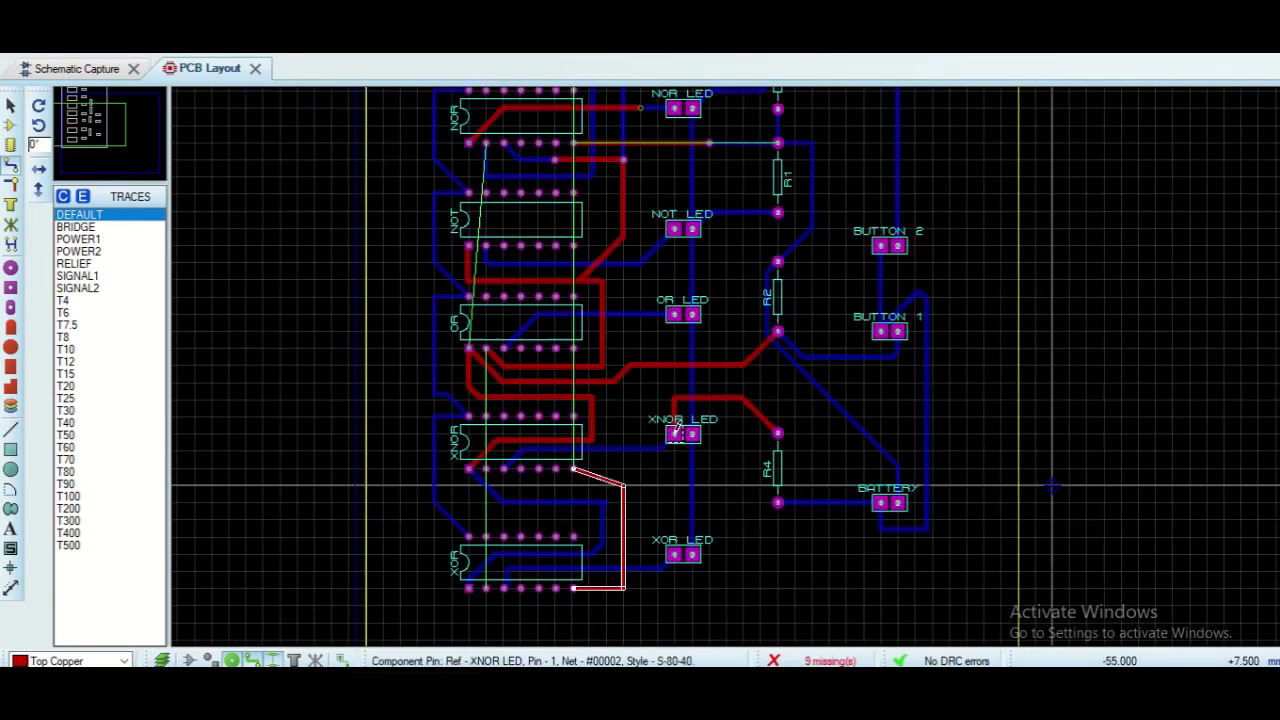
scroll(730, 360, "up", 2)
scroll(645, 250, "up", 2)
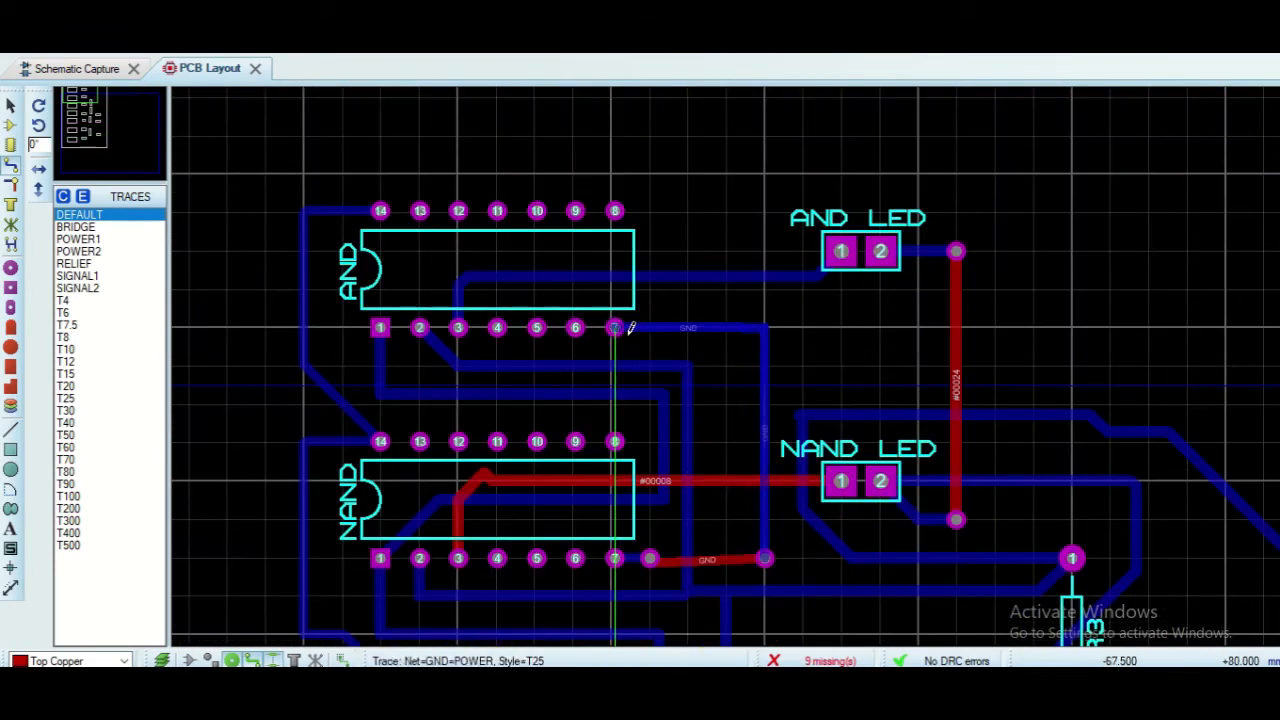
left_click(616, 328)
key("Escape")
scroll(728, 362, "down", 3)
scroll(728, 362, "up", 1)
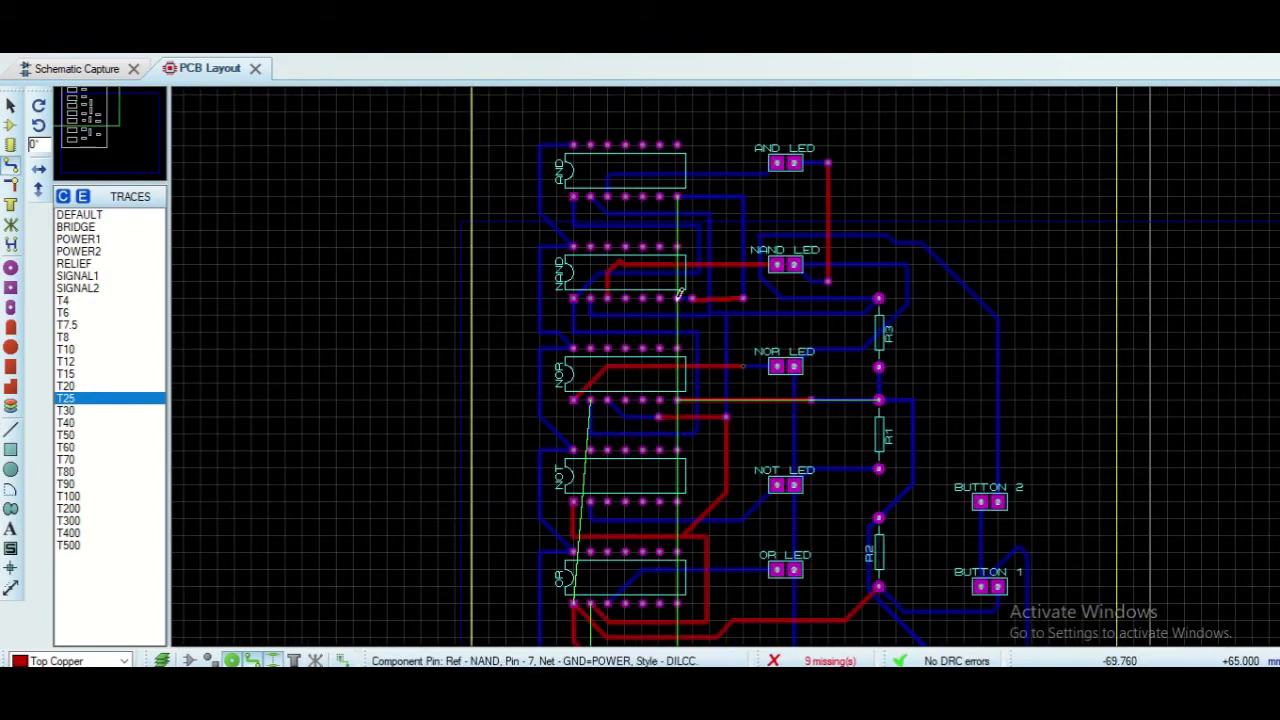
scroll(777, 383, "up", 4)
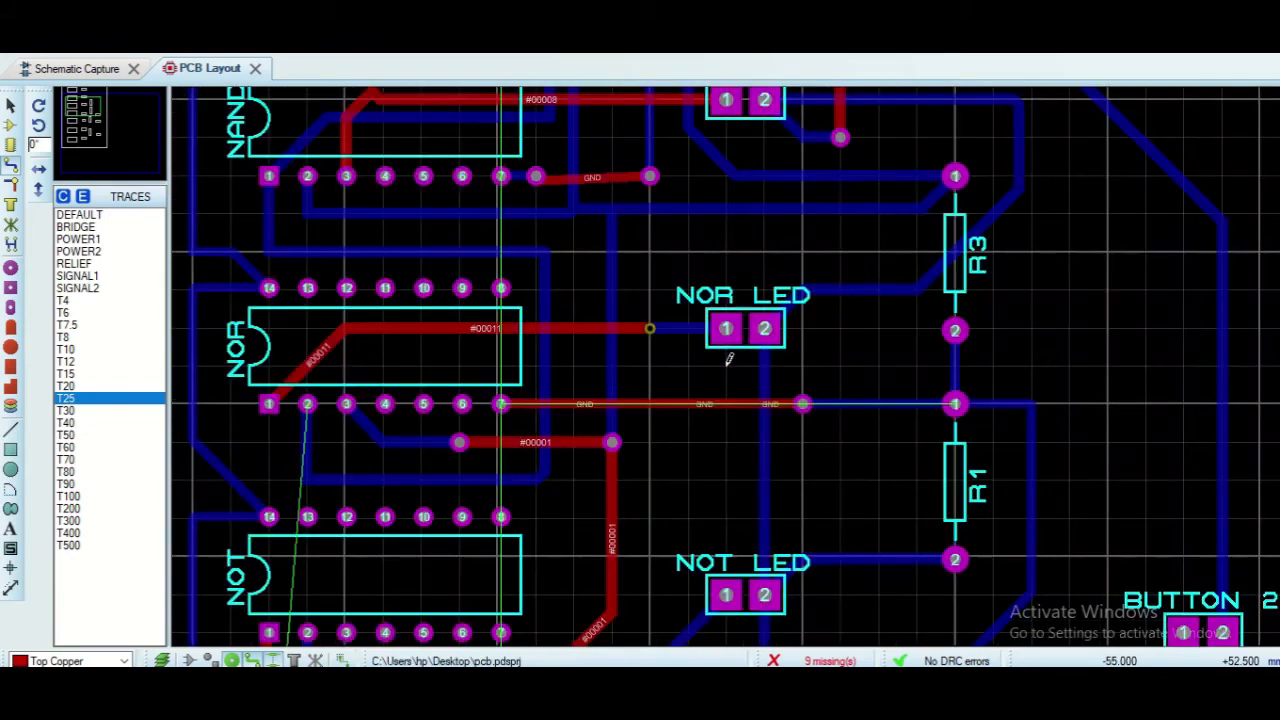
left_click(10, 268)
left_click(555, 281)
left_click(555, 281)
scroll(640, 451, "down", 3)
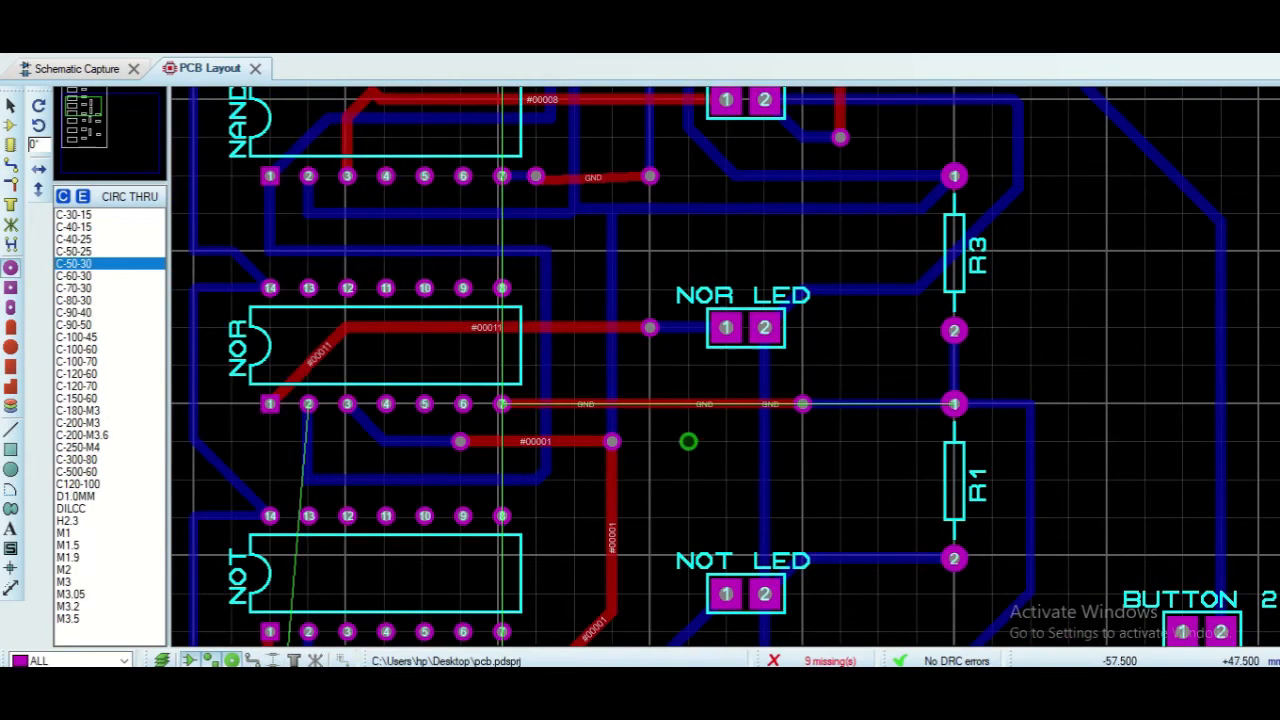
left_click(10, 166)
scroll(648, 335, "down", 2)
left_click(627, 282)
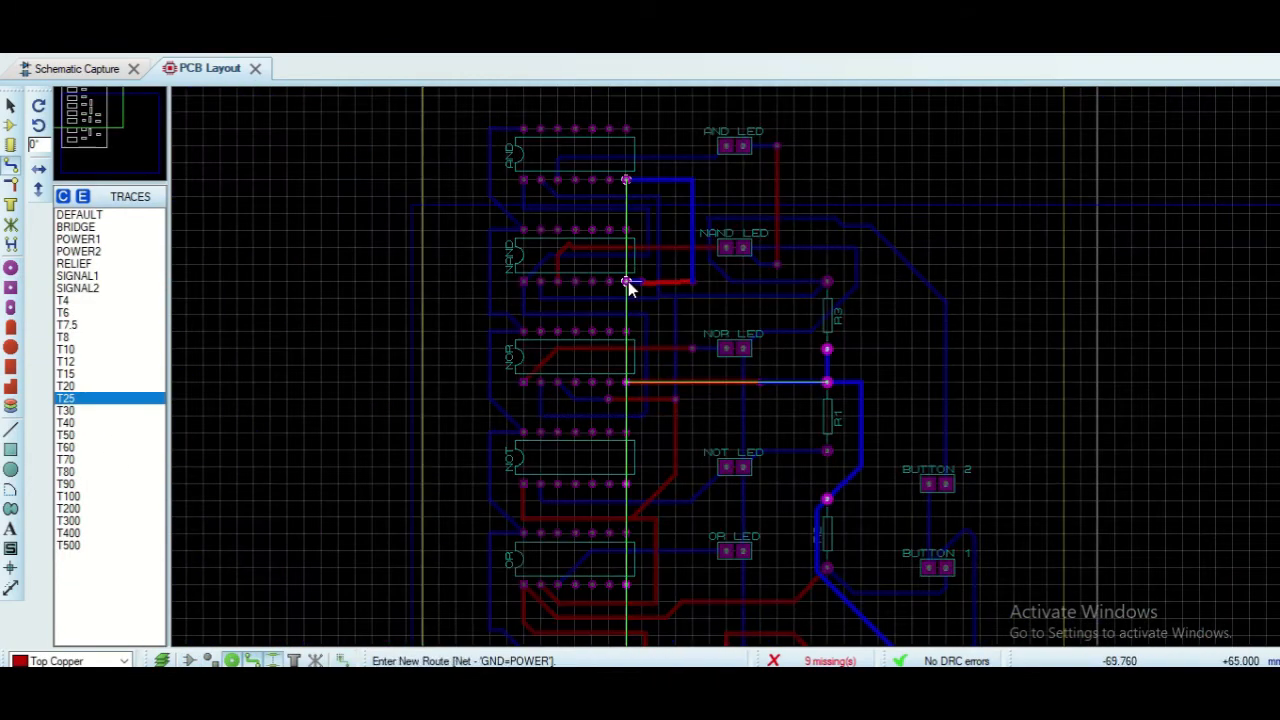
key("Escape")
left_click(627, 382)
key("Escape")
left_click(627, 282)
key("Escape")
left_click(627, 381)
key("Escape")
left_click(710, 382)
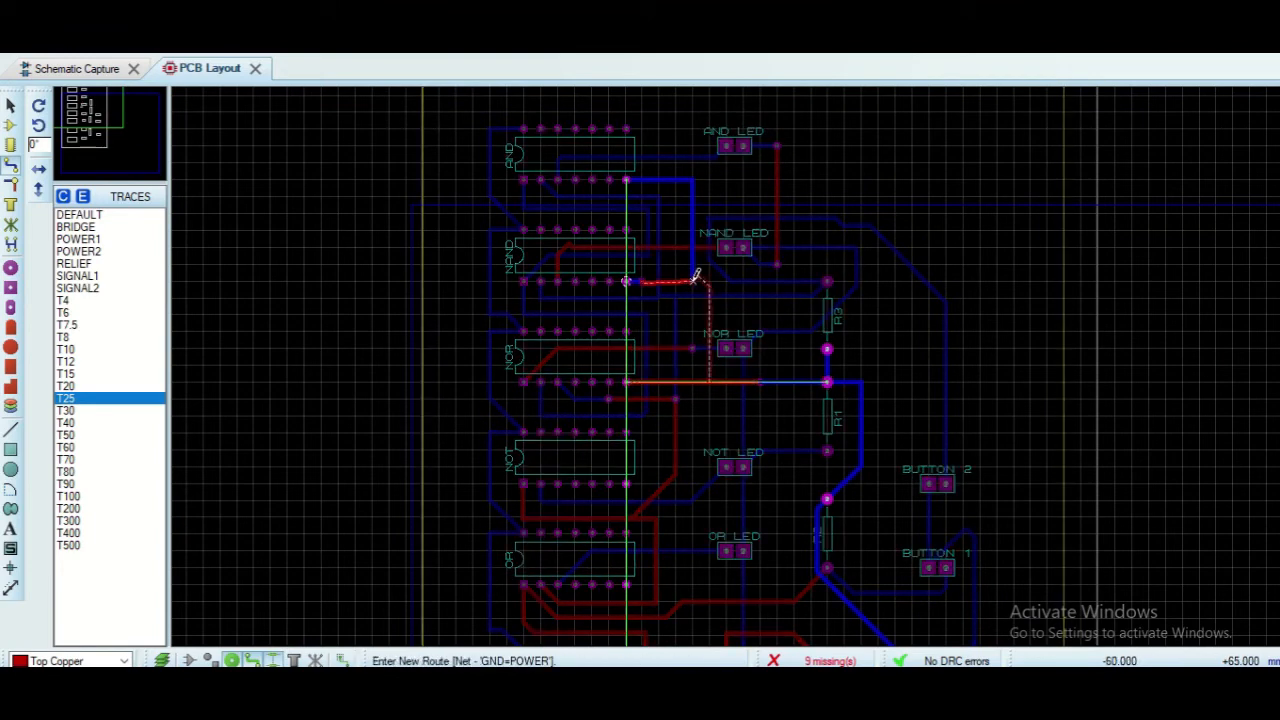
key("Escape")
Route a T25 Top Copper ground trace from the ground trace beside NOR pin 7 up to NAND pin 7
scroll(724, 391, "up", 2)
left_click(689, 366)
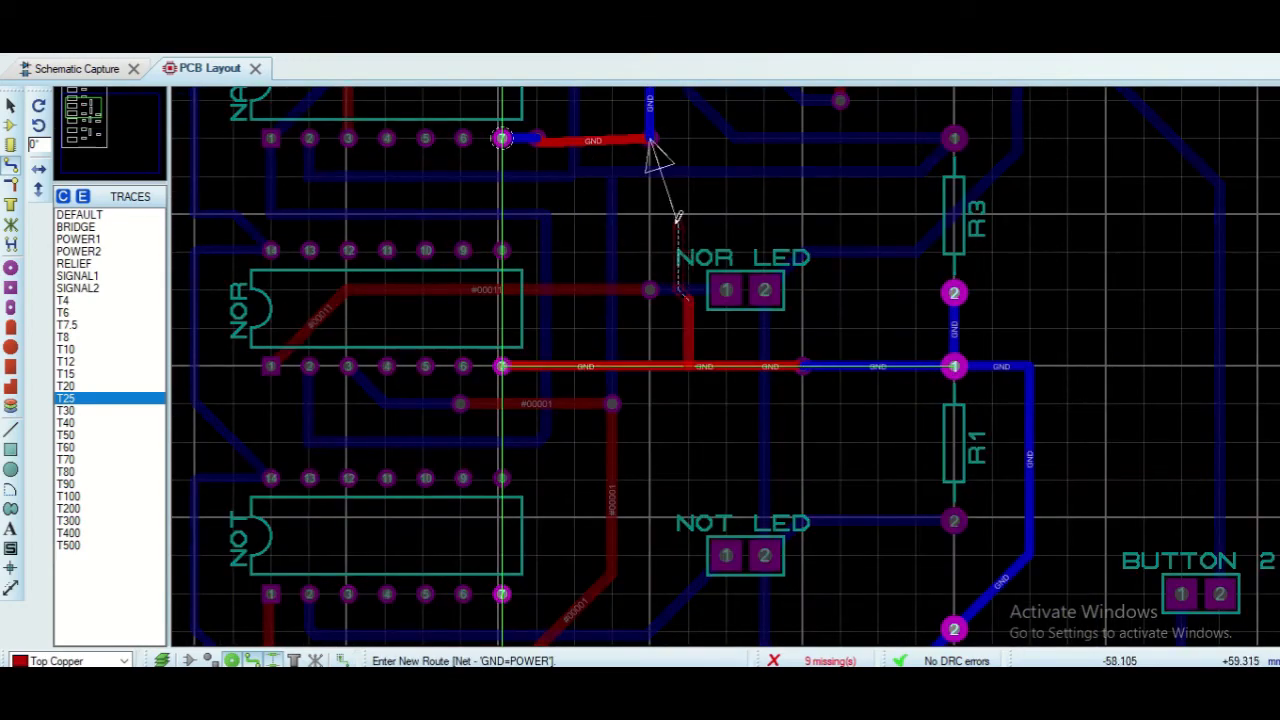
left_click(503, 137)
scroll(728, 400, "down", 4)
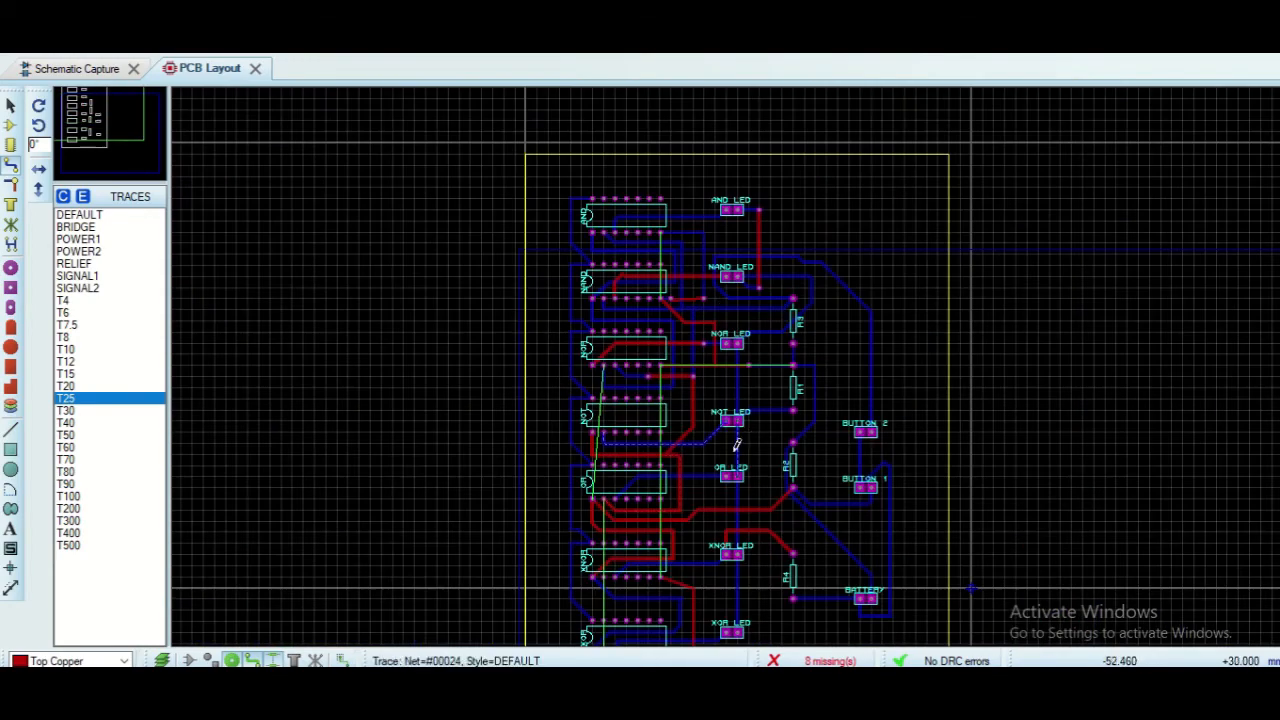
scroll(736, 445, "up", 2)
left_click(660, 432)
key("Escape")
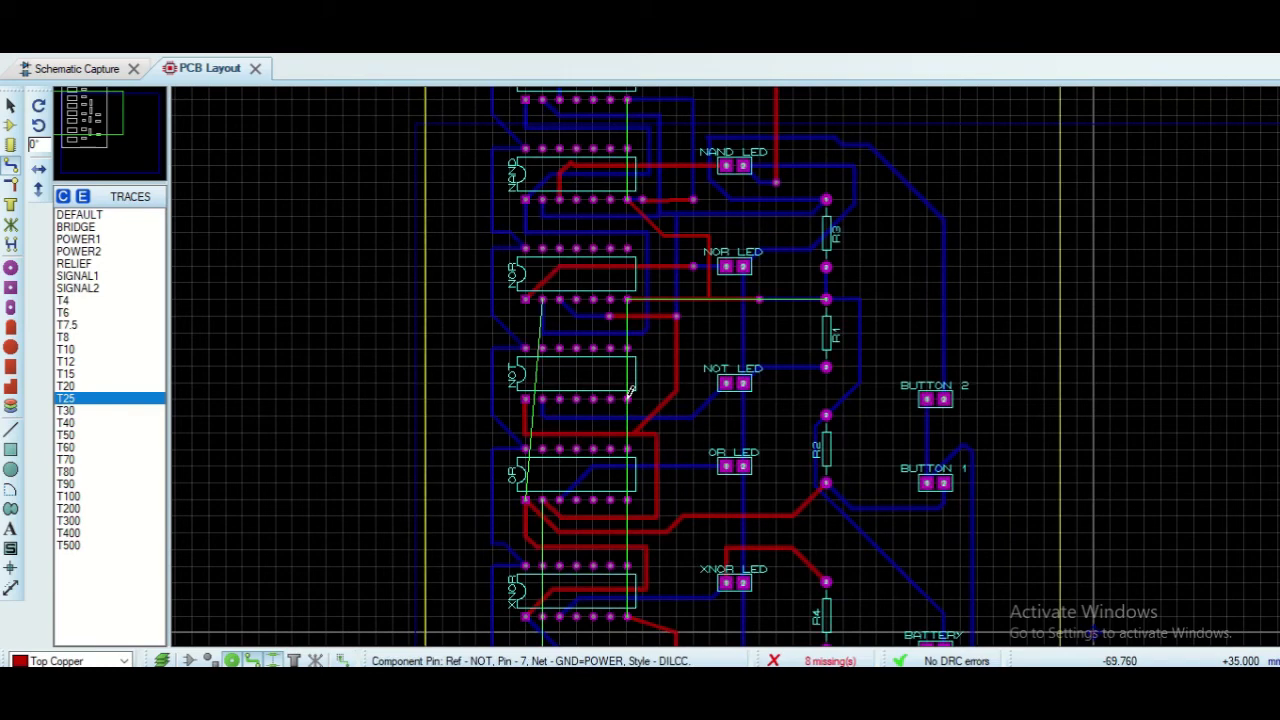
scroll(80, 661, "down", 1)
left_click(628, 400)
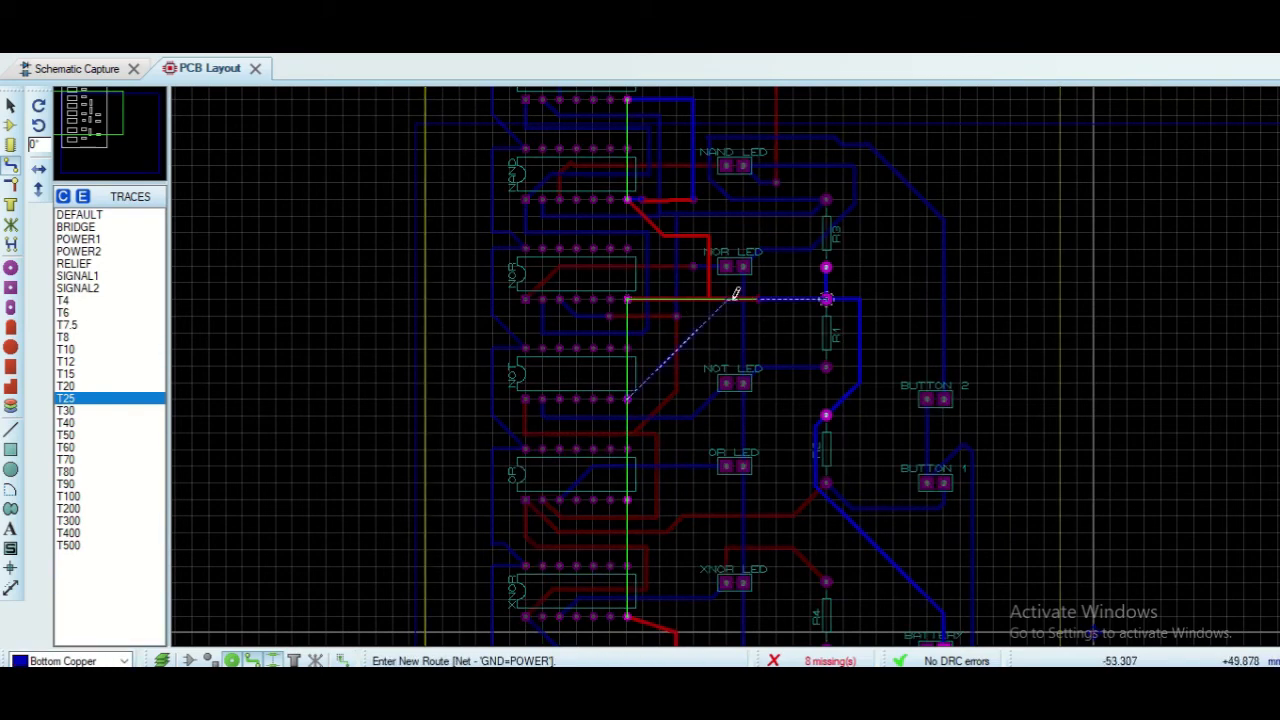
key("Escape")
left_click(628, 399)
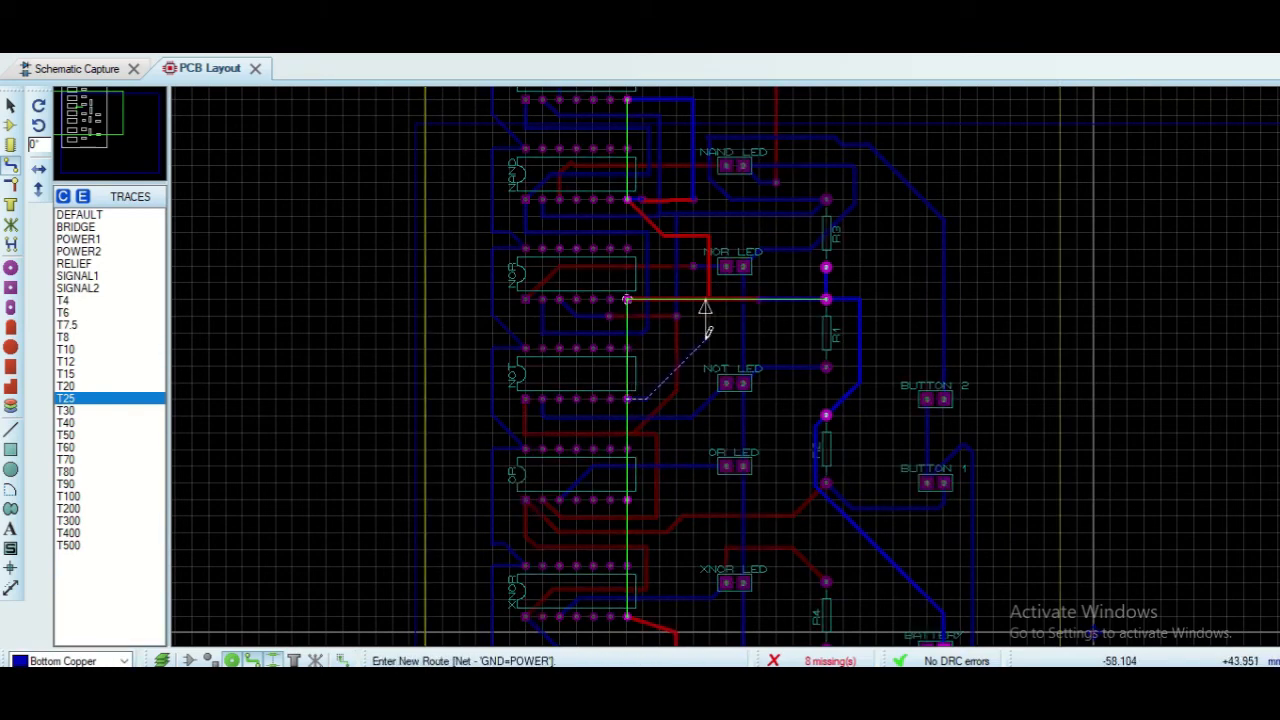
key("Escape")
Route a T25 Bottom Copper trace from NOT pin 7 to the NOR pin 7 ground trace and place a C-50-30 pad at their junction
left_click(628, 399)
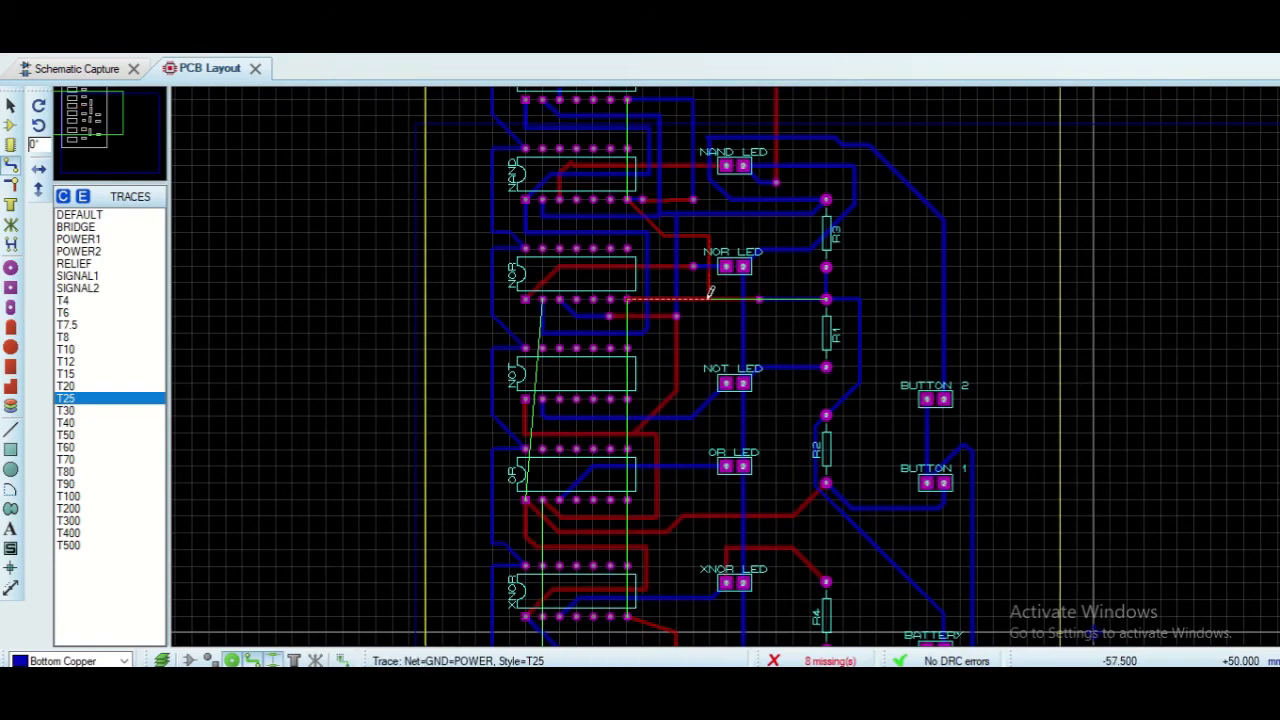
left_click(711, 299)
scroll(695, 331, "up", 4)
scroll(634, 349, "down", 1)
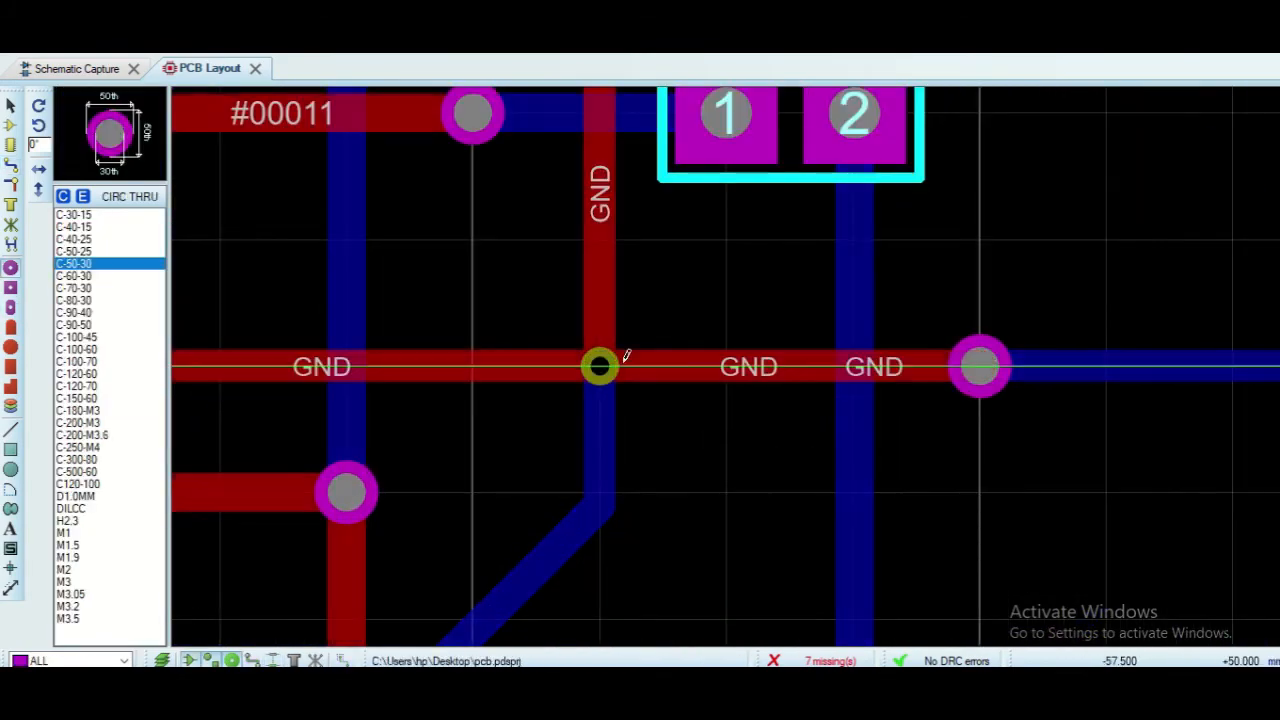
scroll(726, 491, "down", 4)
scroll(667, 474, "up", 2)
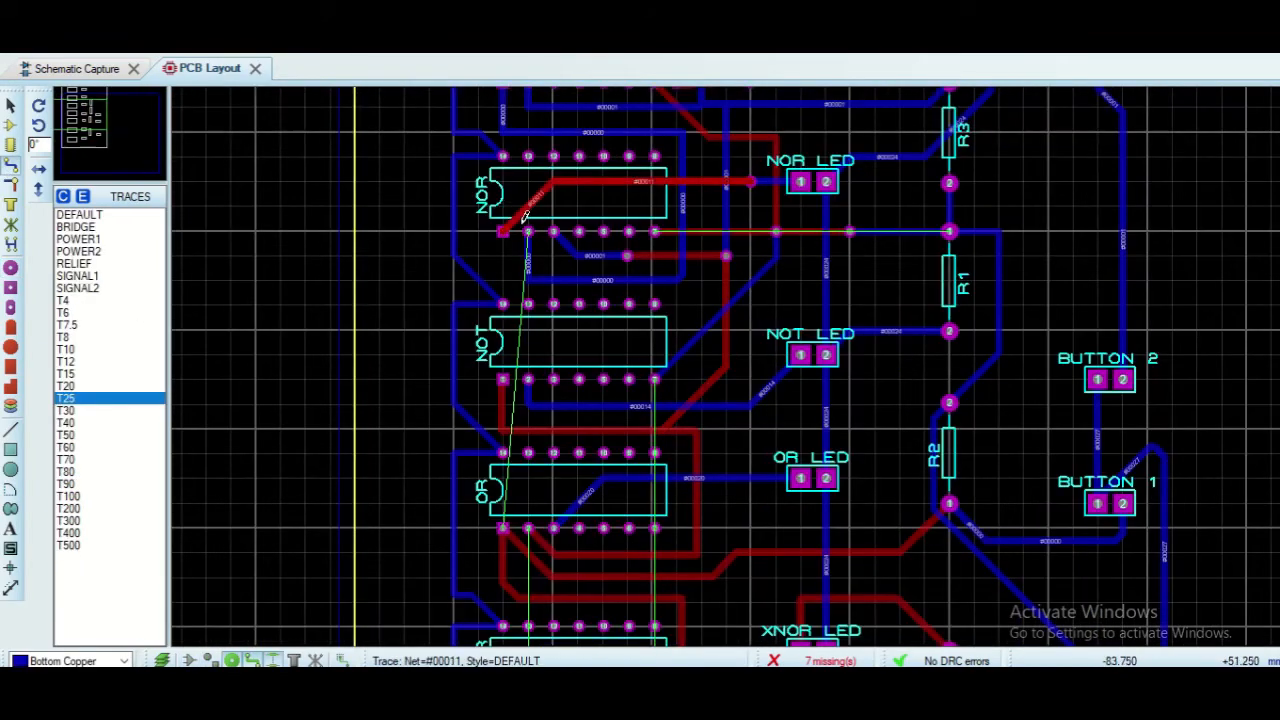
Route a DEFAULT Top Copper trace from NOR pin 2 around the pin 14 side of the NOT chip to OR pin 1
left_click(502, 527)
key("Escape")
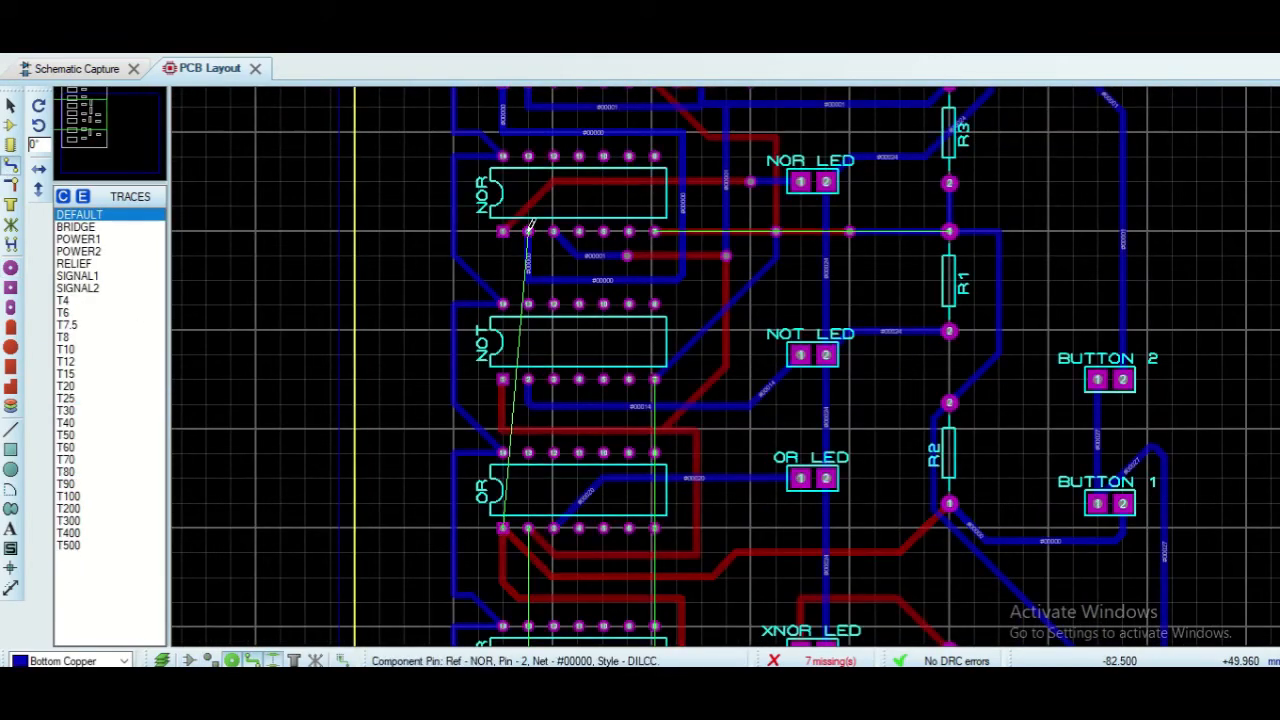
left_click(527, 232)
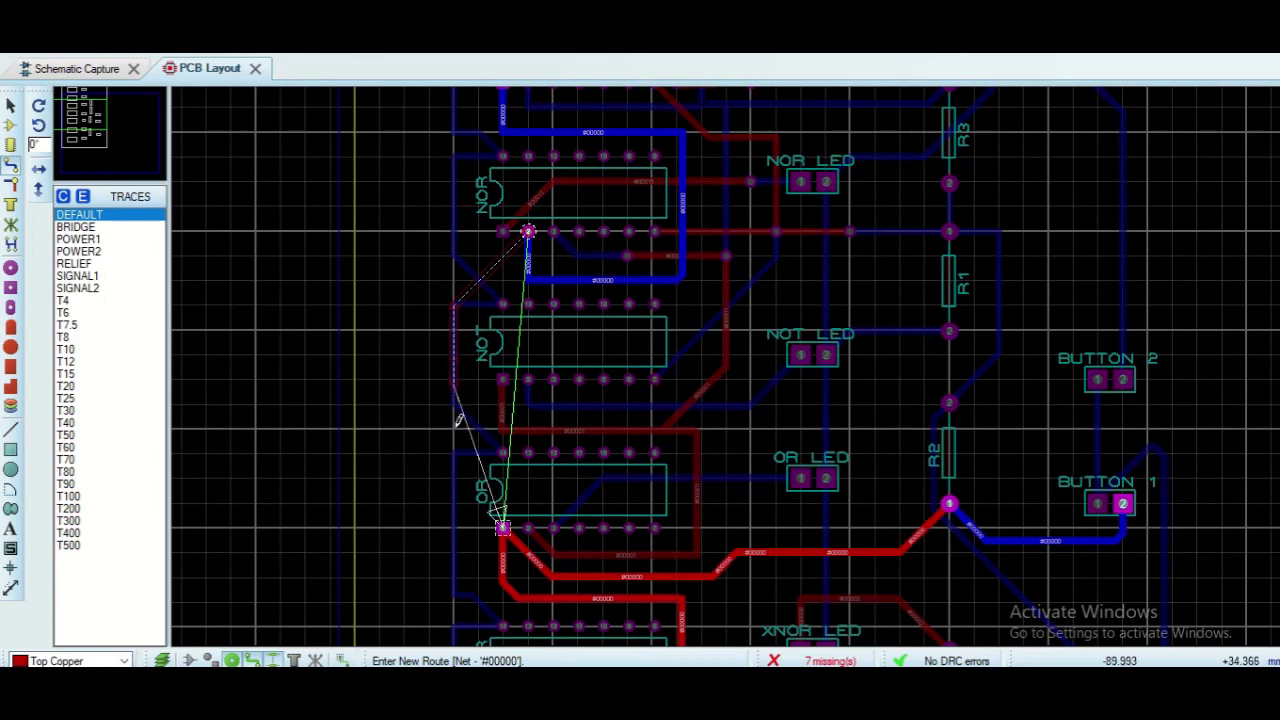
left_click(502, 527)
scroll(800, 409, "up", 2)
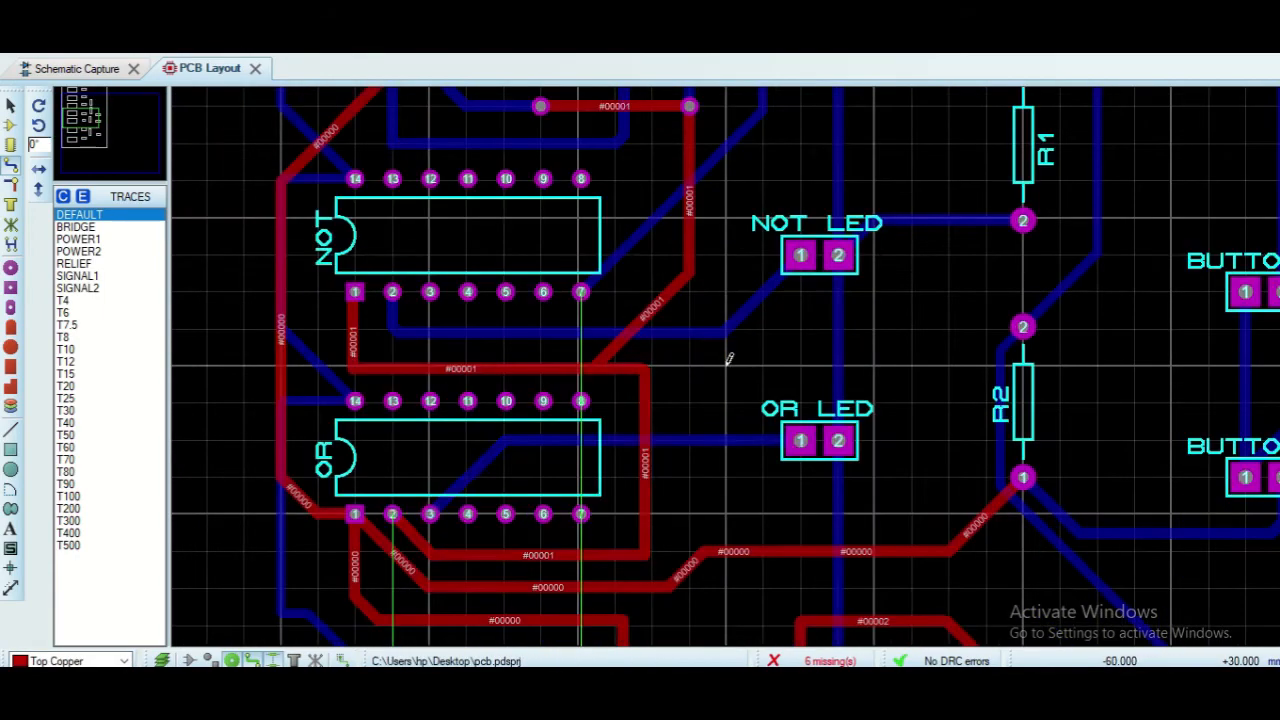
Route a T25 ground trace from OR pin 7 on Bottom Copper, changing to Top Copper near the OR LED, to R2 pin 2
scroll(740, 390, "down", 3)
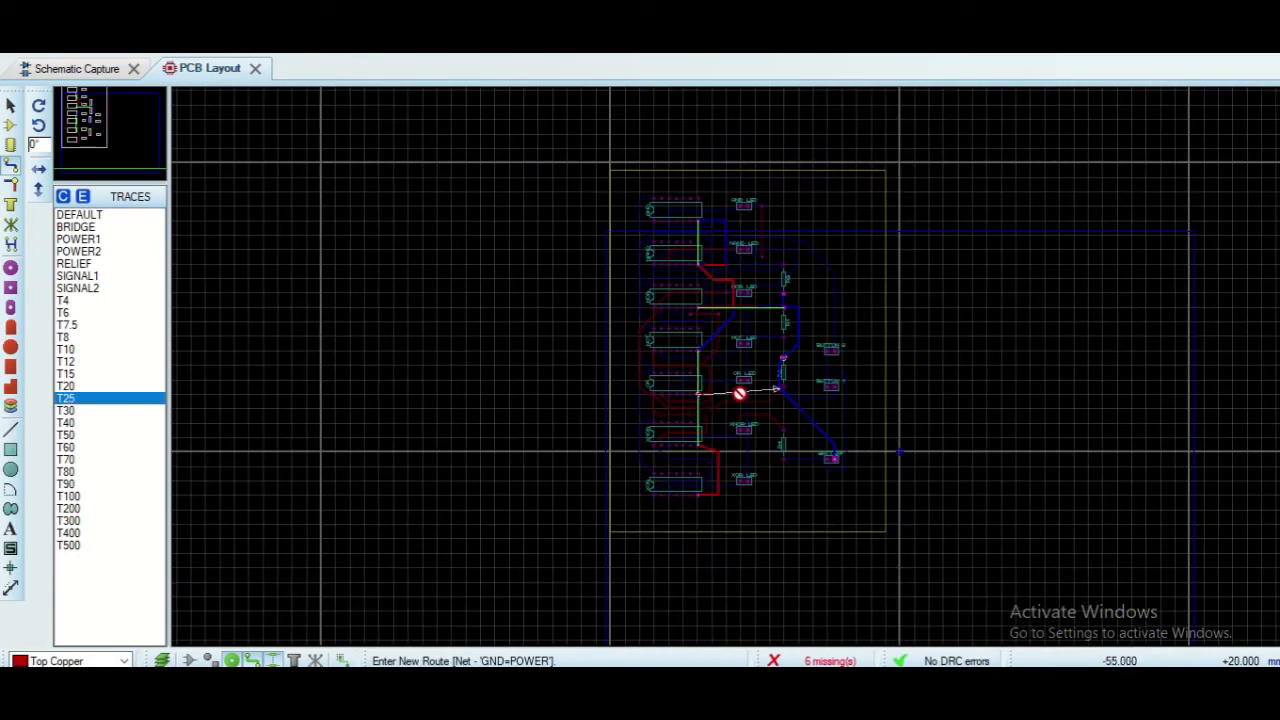
scroll(725, 365, "up", 1)
key("Escape")
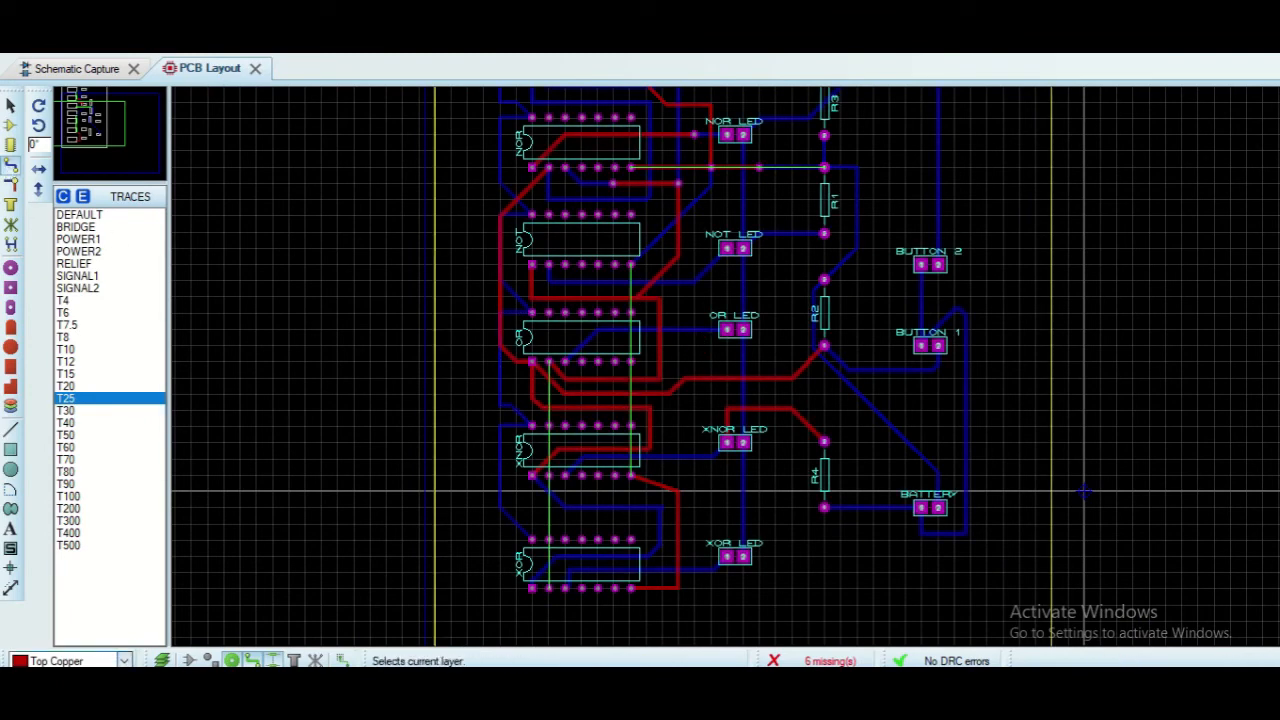
left_click(66, 686)
left_click(631, 361)
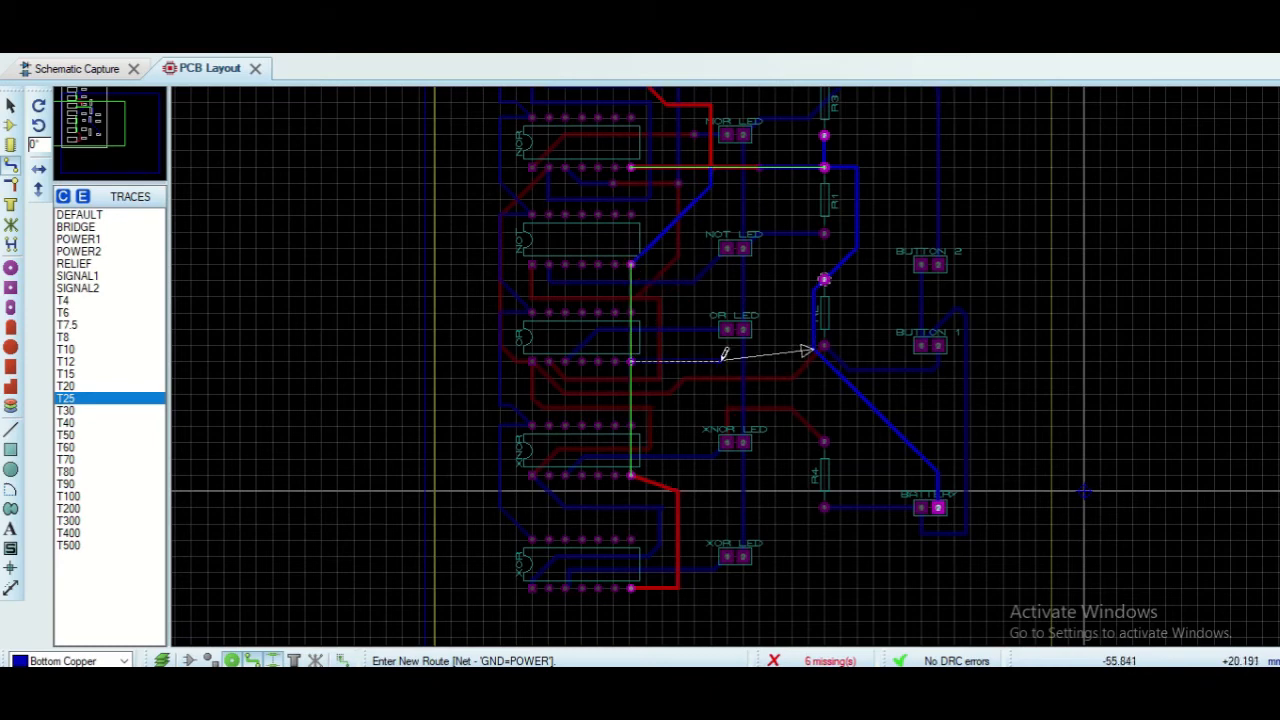
left_click(824, 278)
scroll(832, 283, "up", 3)
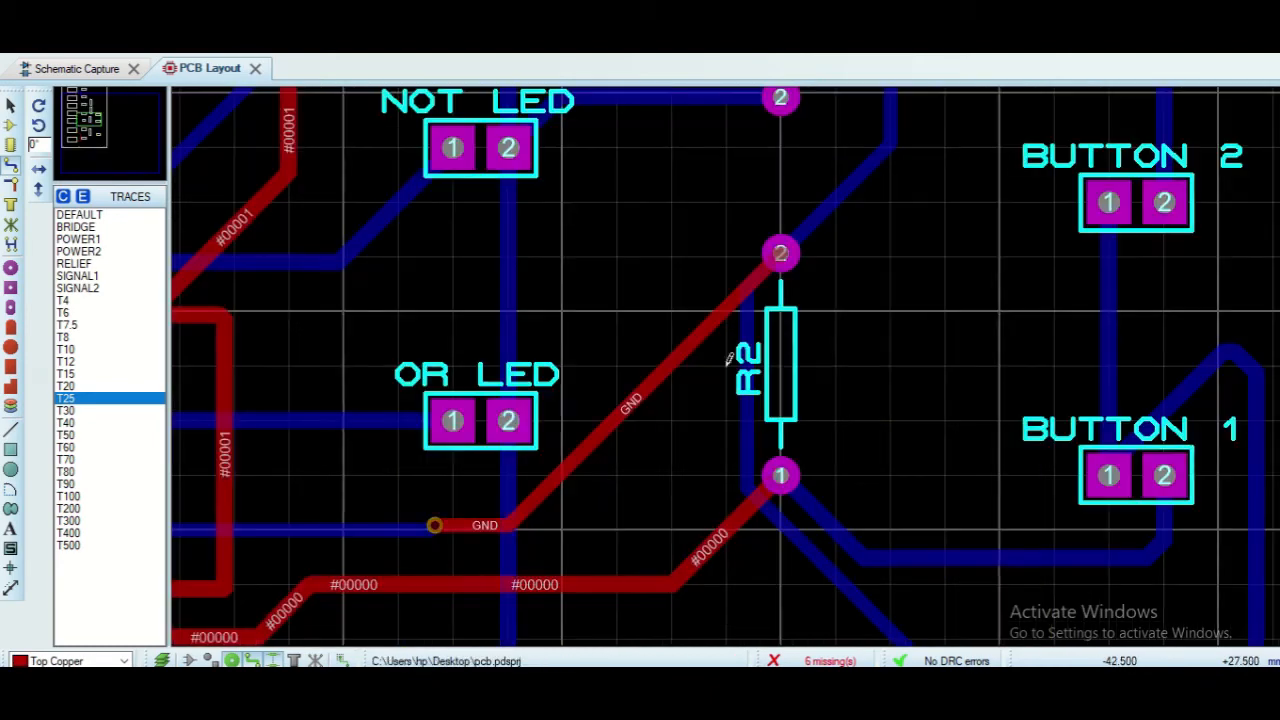
Place a C-50-30 pad on the OR pin 7 ground trace near the OR LED and move the Top Copper segment's end onto it
left_click(11, 268)
left_click(424, 530)
key("Return")
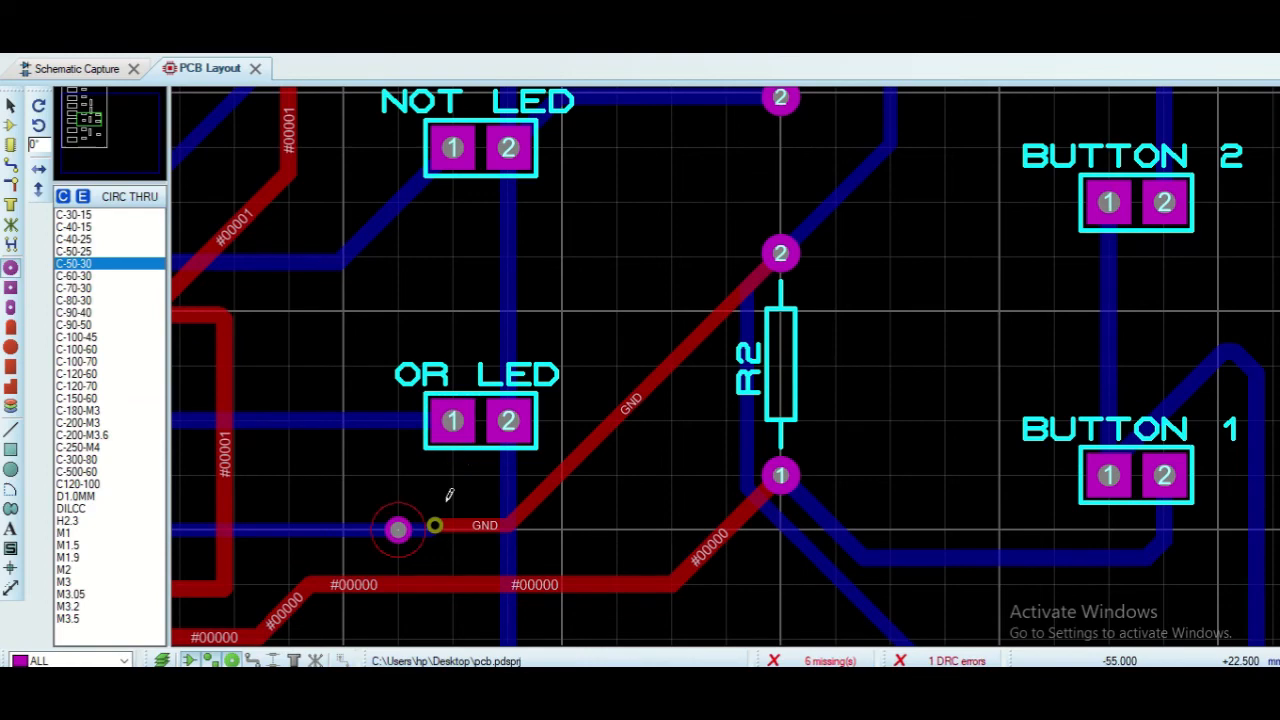
left_click(11, 105)
left_click(416, 530)
left_click_drag(431, 526, 398, 530)
left_click(436, 534)
left_click(436, 534)
scroll(742, 410, "down", 3)
left_click(12, 168)
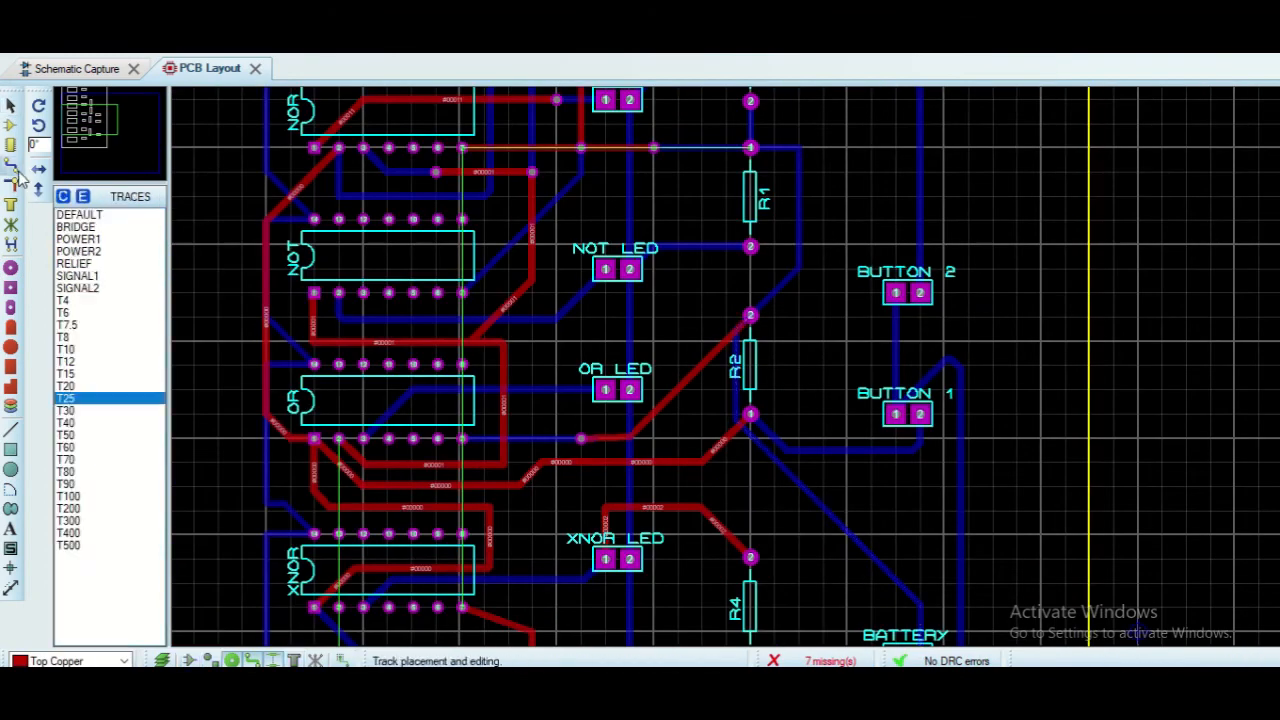
left_click(340, 438)
scroll(340, 438, "down", 4)
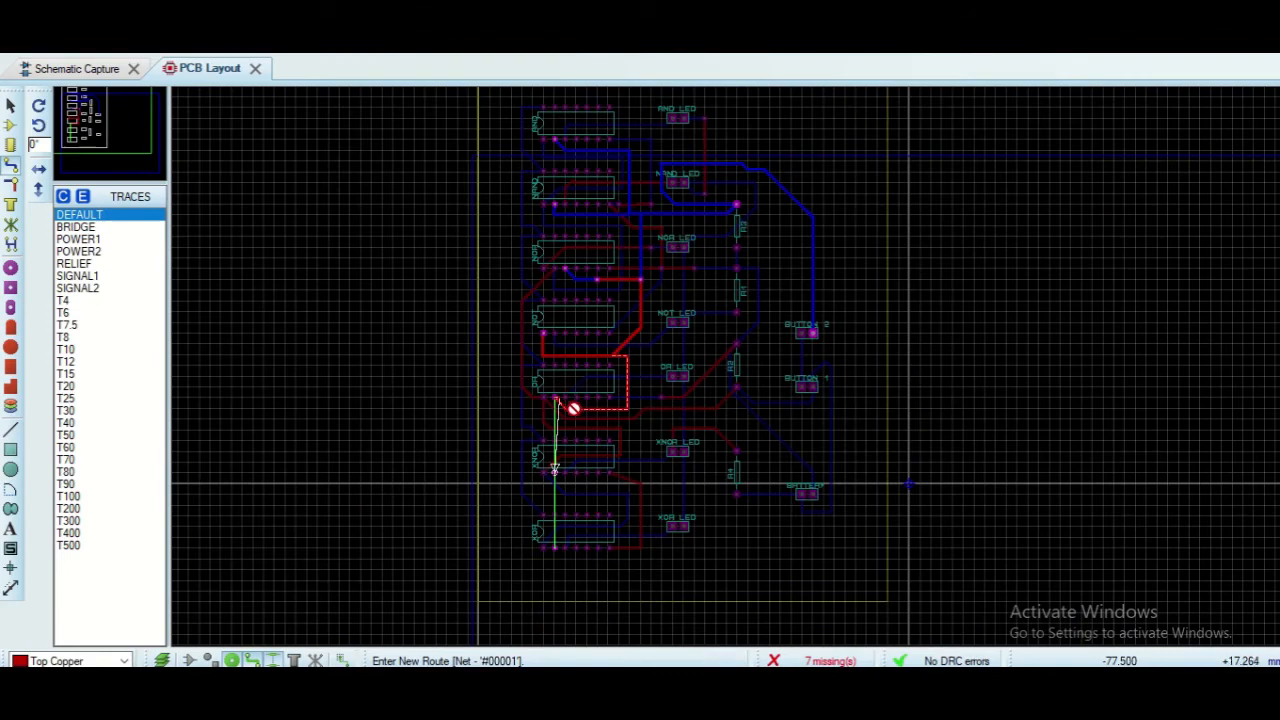
scroll(573, 408, "up", 4)
key("Escape")
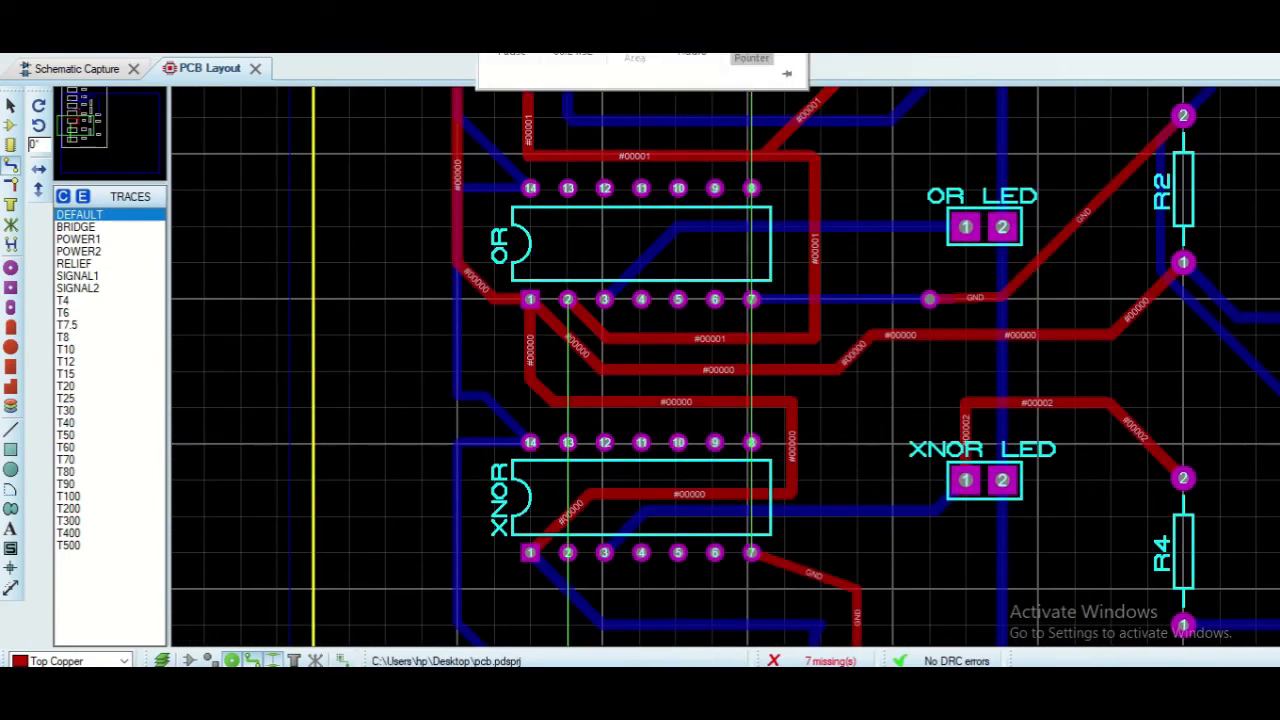
left_click(568, 299)
key("Escape")
scroll(549, 247, "down", 2)
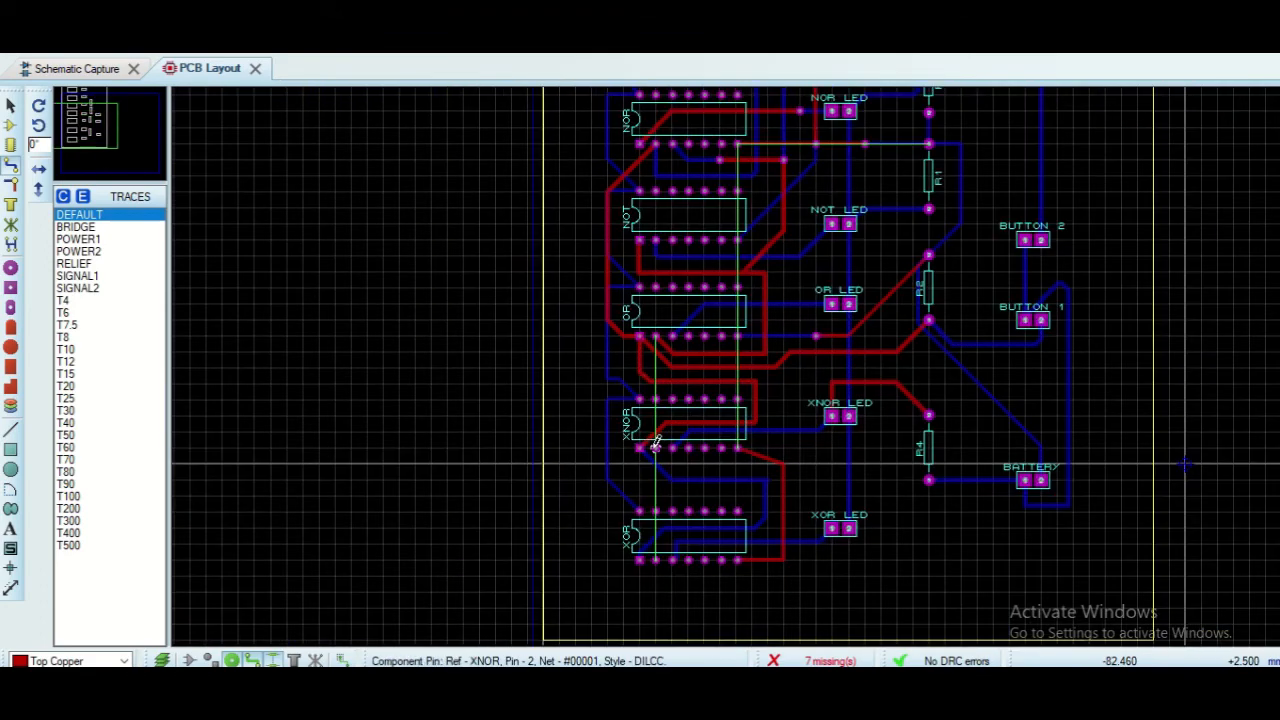
left_click(655, 447)
scroll(655, 447, "down", 1)
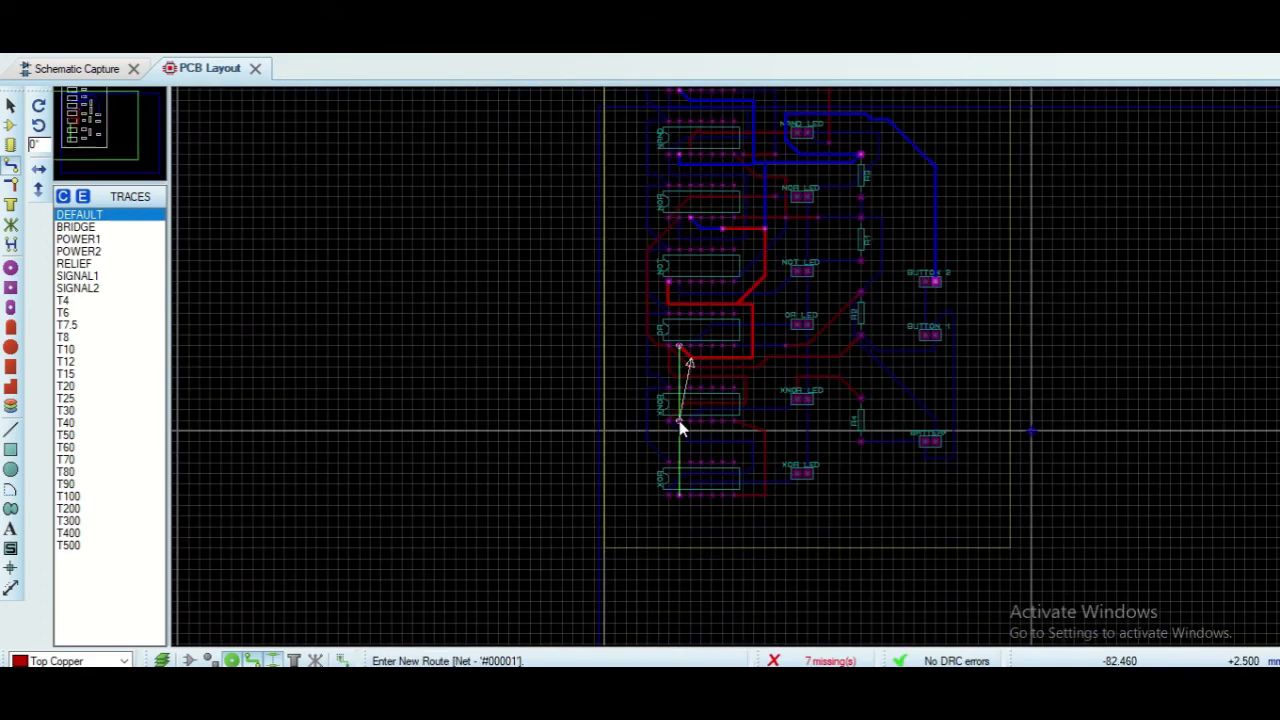
scroll(680, 428, "up", 2)
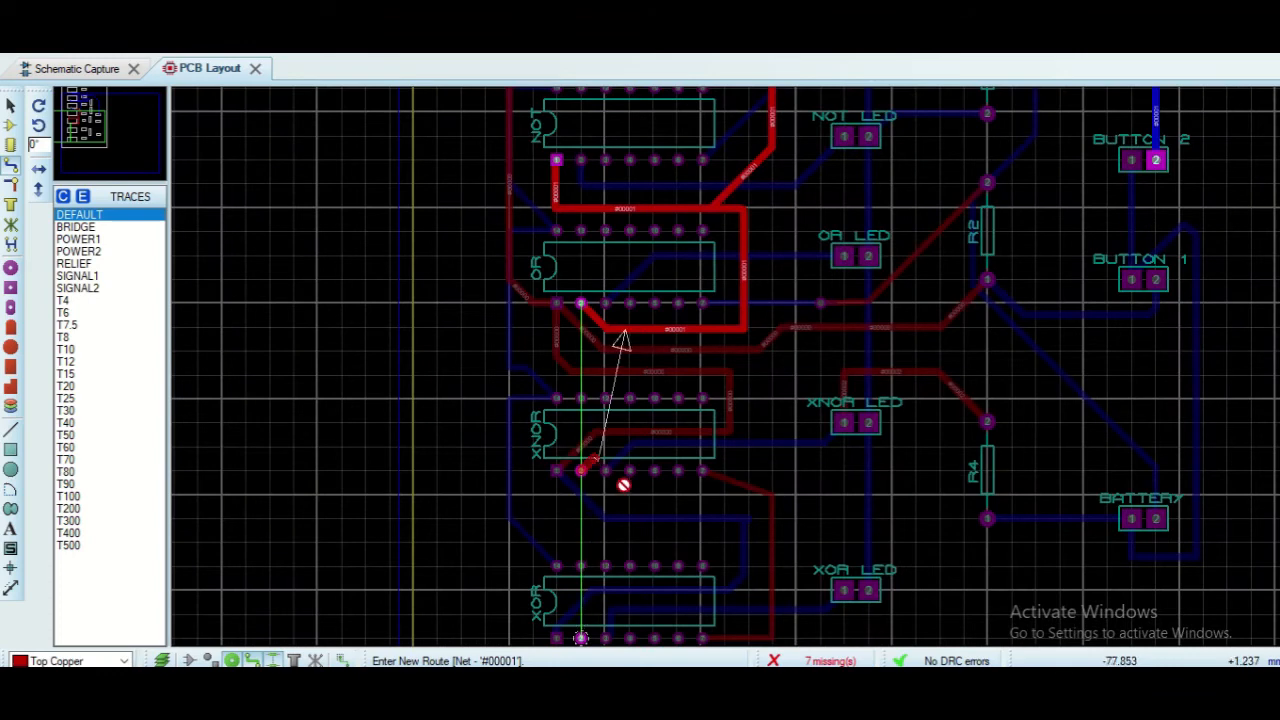
right_click(624, 481)
scroll(75, 661, "down", 1)
Route a DEFAULT trace from XNOR pin 2 on Bottom Copper, changing to Top Copper near the XNOR LED, to BUTTON 2 pin 2
left_click(581, 470)
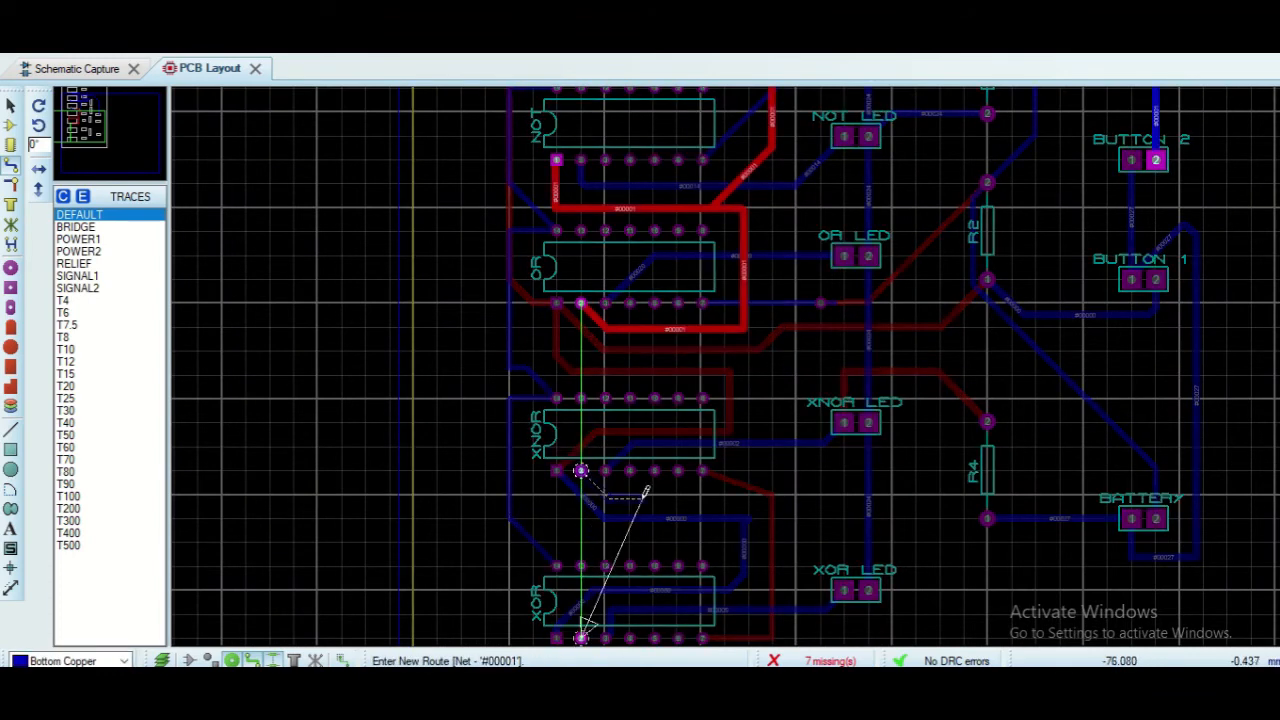
double_click(825, 492)
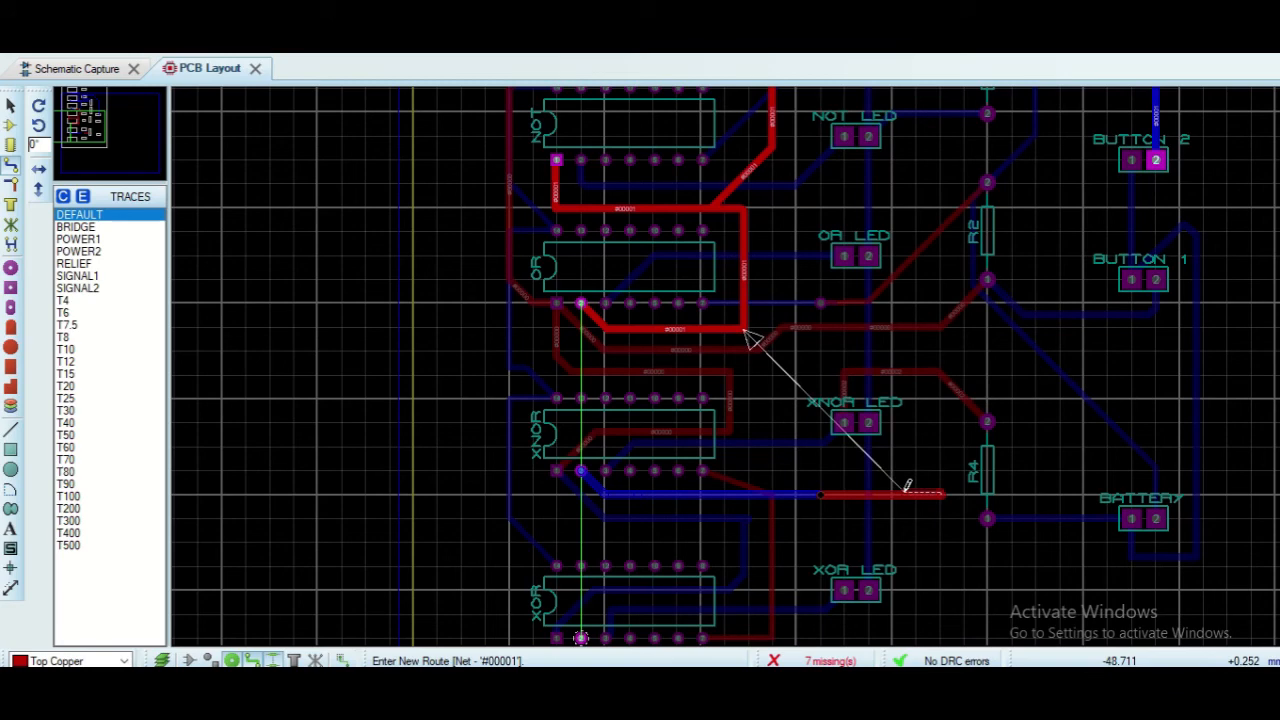
left_click(1122, 201)
left_click(1157, 160)
scroll(732, 367, "down", 1)
left_click(629, 436)
scroll(646, 507, "up", 1)
key("Escape")
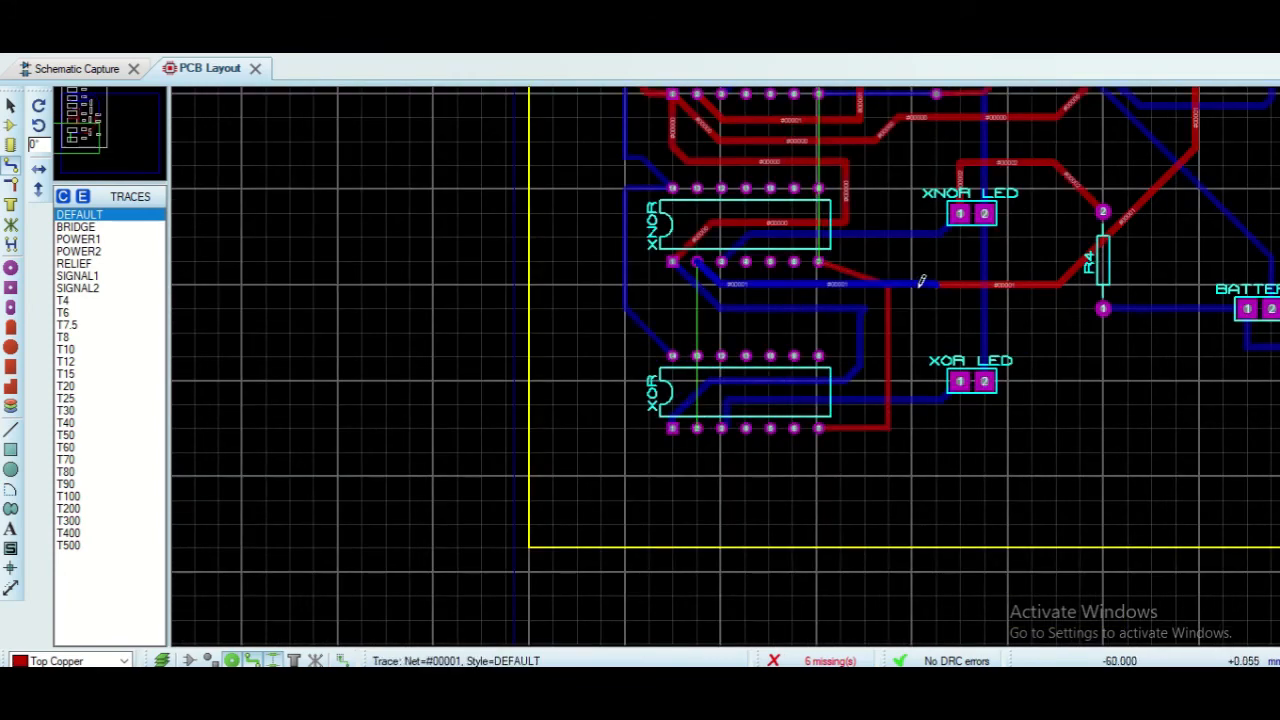
left_click(697, 428)
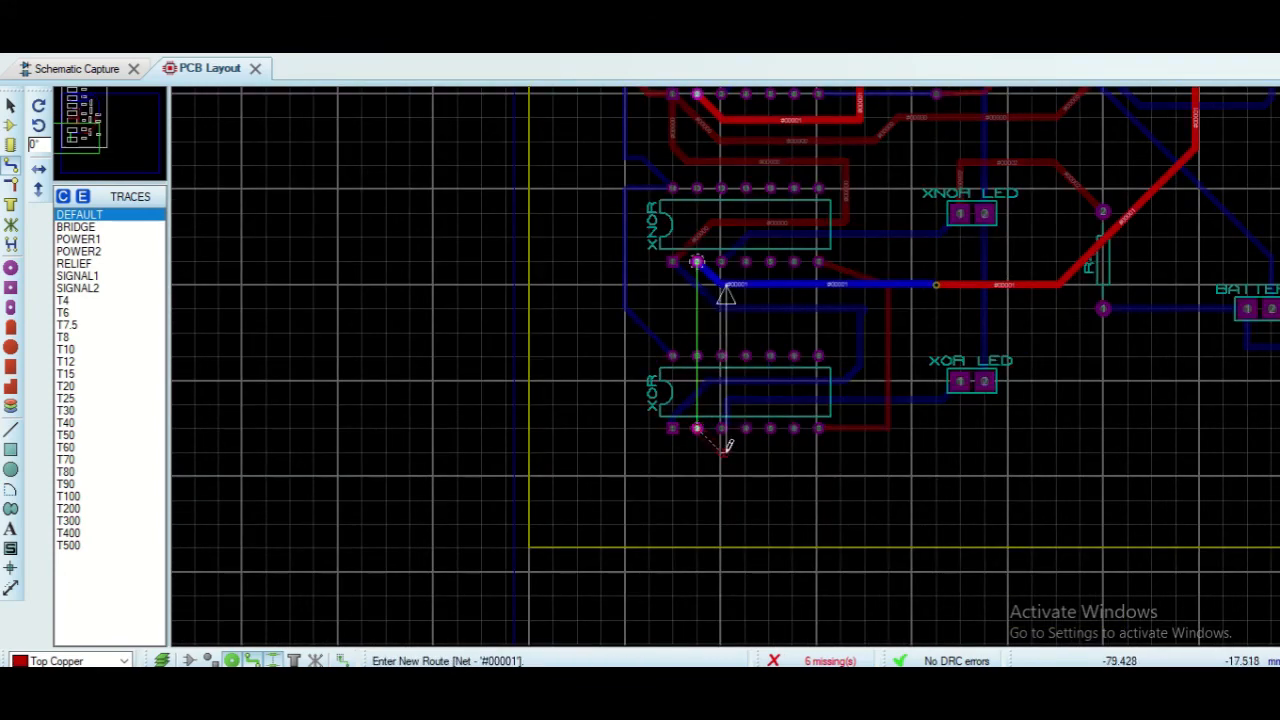
left_click(1031, 384)
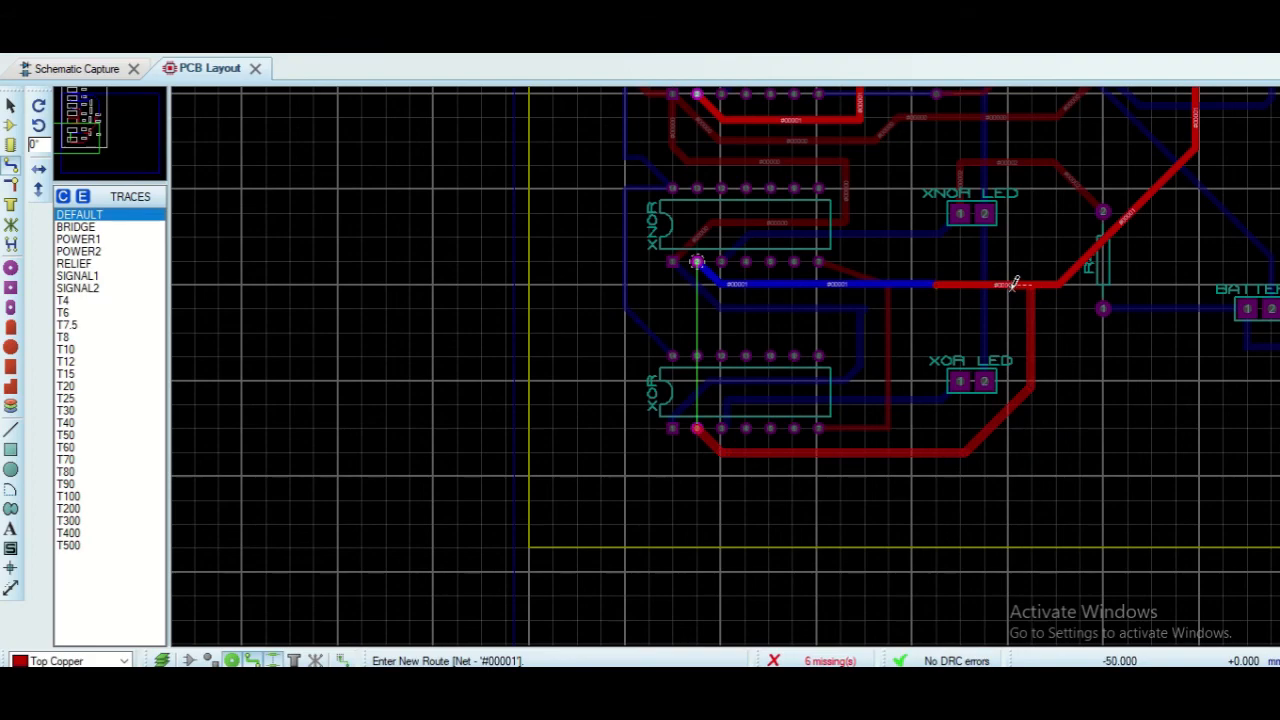
key("Escape")
Route a DEFAULT Top Copper trace from the BUTTON 2 trace around the XOR LED to XOR pin 2
left_click(1018, 285)
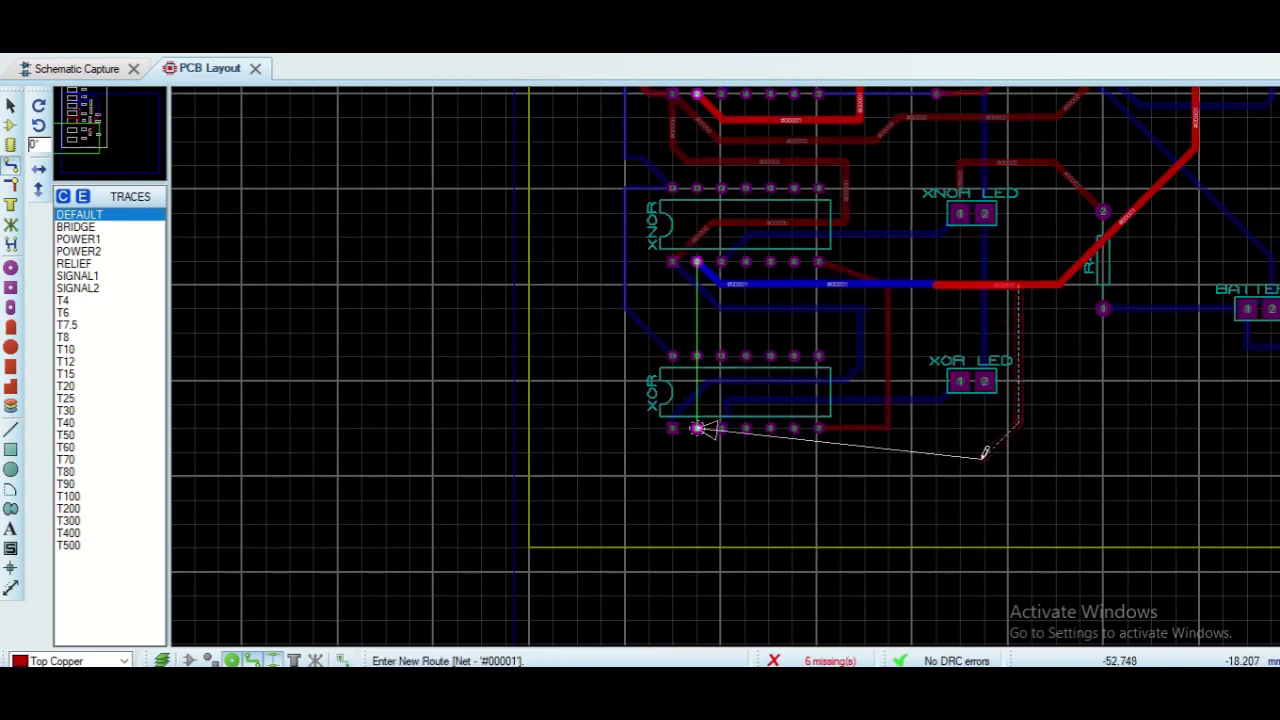
left_click(697, 430)
scroll(840, 377, "down", 3)
scroll(840, 377, "up", 4)
scroll(657, 323, "up", 2)
scroll(709, 325, "down", 4)
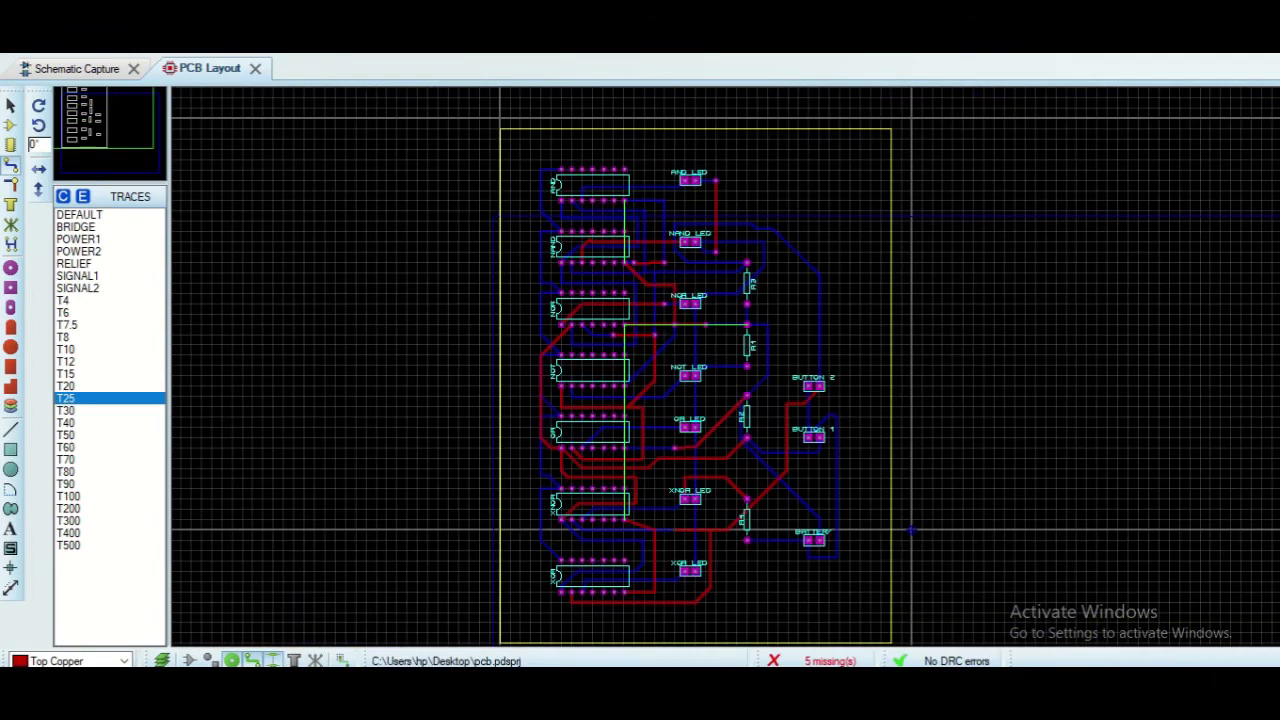
Complete the missing T25 ground connection on the trace from NOR pin 7 toward R1
scroll(700, 400, "up", 2)
left_click(726, 410)
key("Escape")
scroll(795, 318, "up", 3)
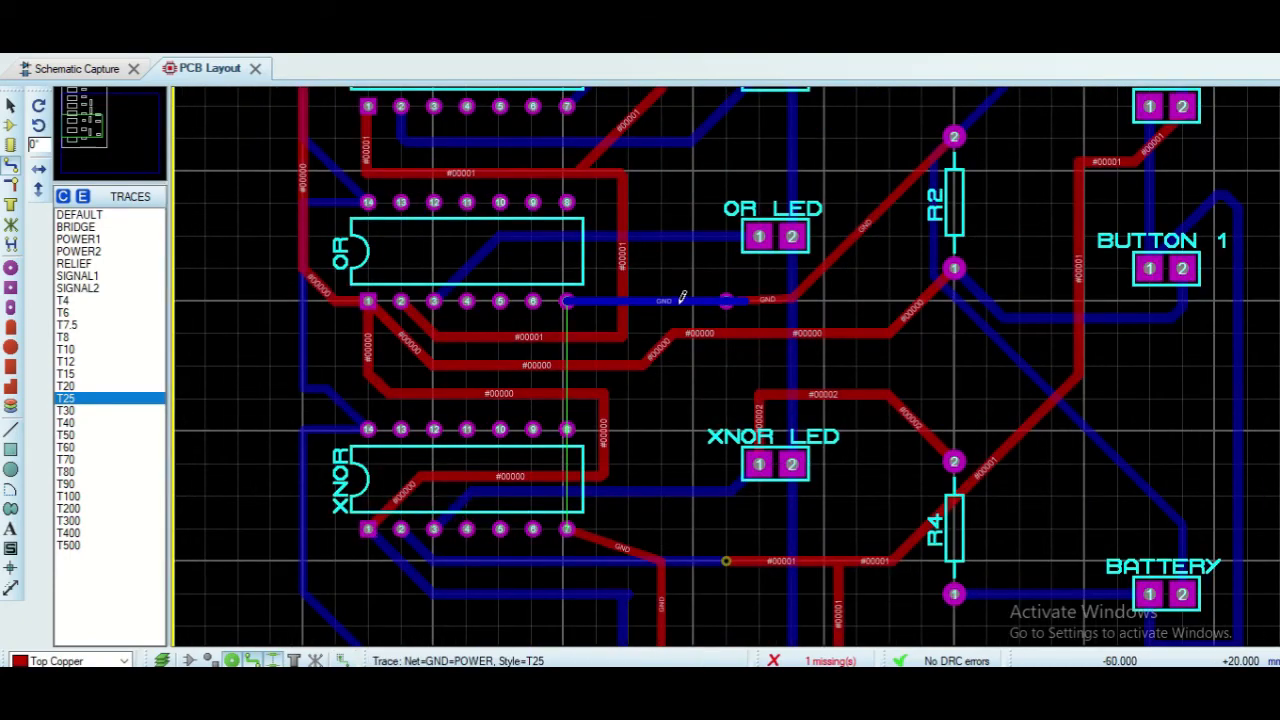
scroll(682, 296, "down", 3)
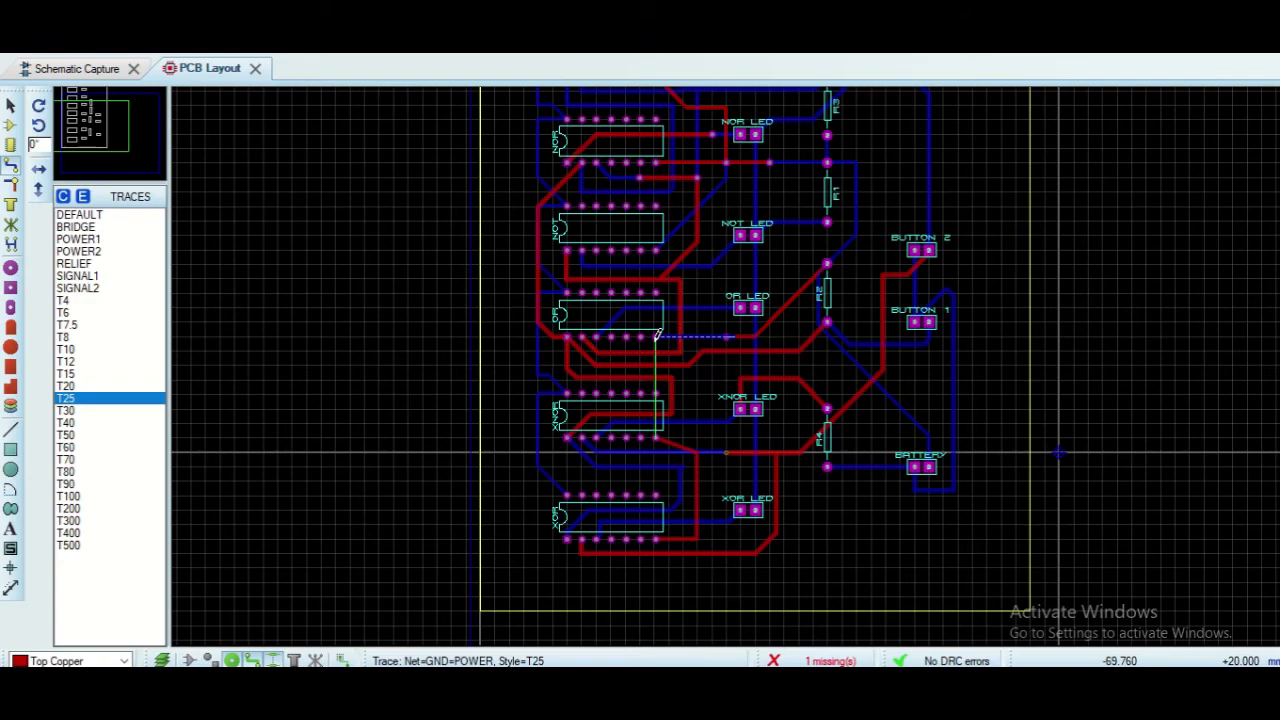
scroll(699, 333, "up", 2)
left_click(699, 335)
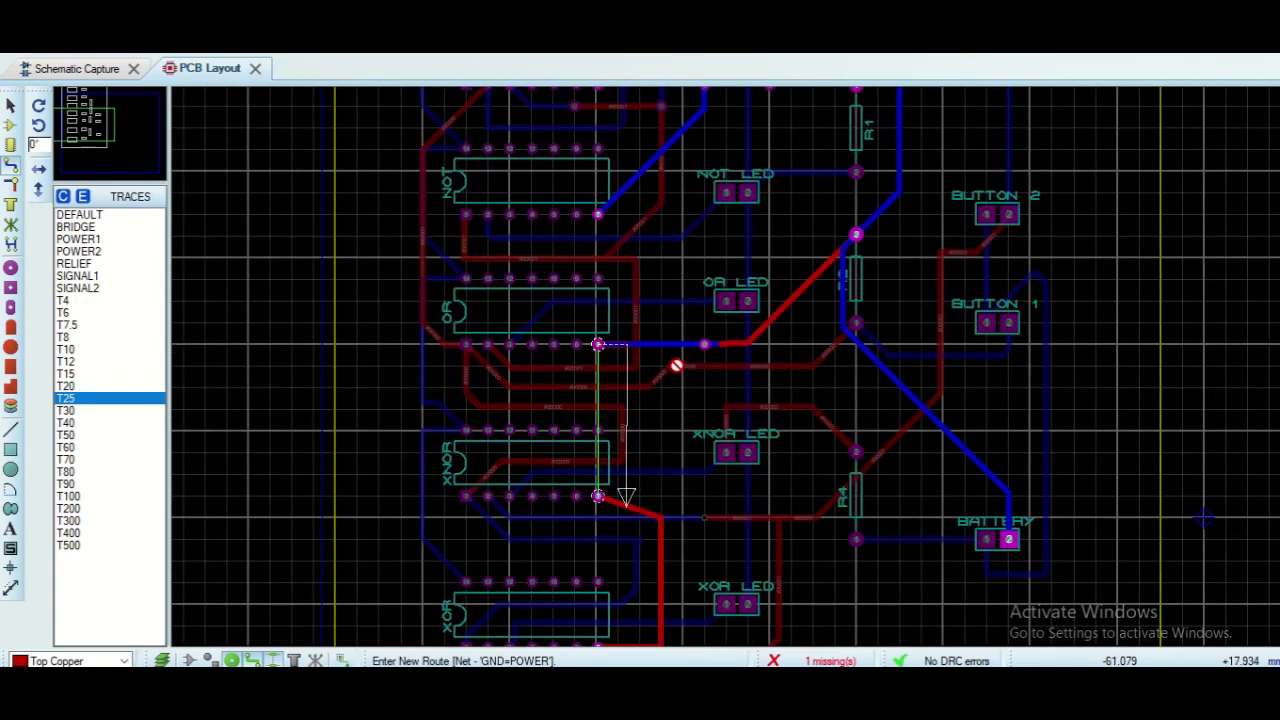
scroll(680, 362, "down", 2)
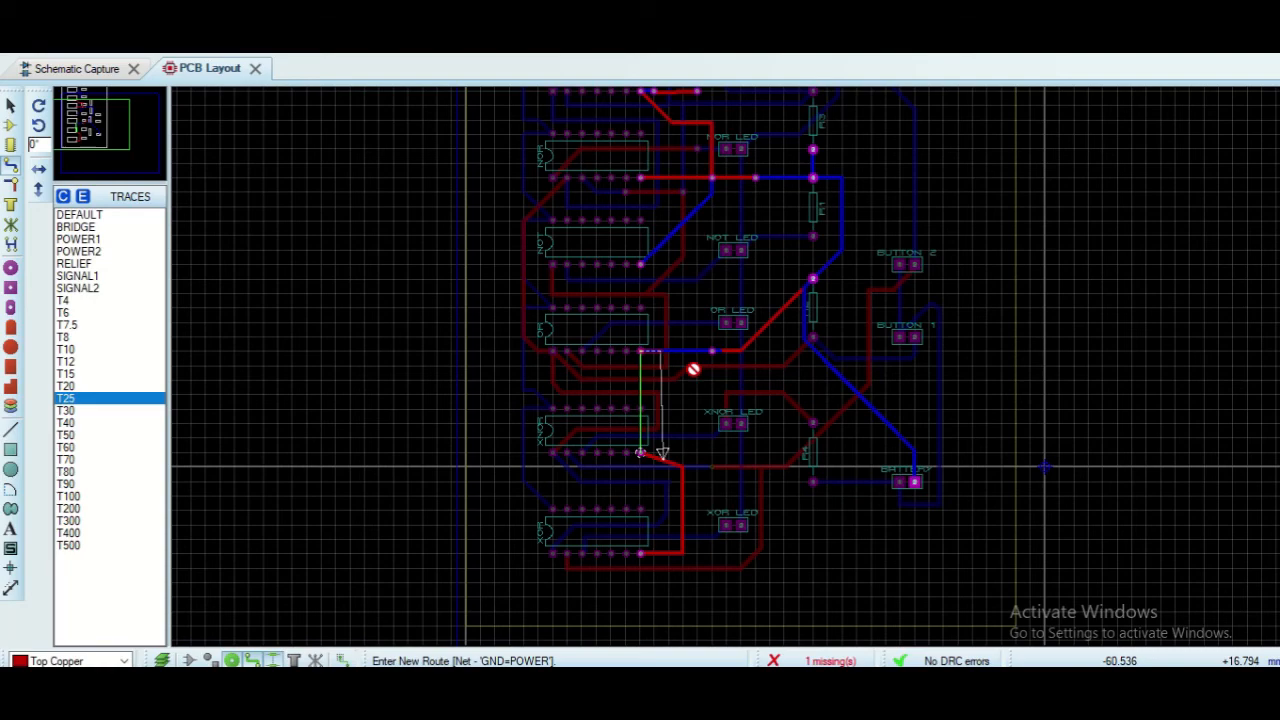
key("Escape")
Move the upper segments of the Bottom Copper trace between XNOR pin 1 and XOR pin 1 closer to the XOR chip and XNOR pin 1
left_click(11, 105)
scroll(624, 530, "up", 3)
left_click(640, 364)
left_click_drag(640, 364, 630, 415)
left_click(482, 366)
left_click(484, 368)
left_click_drag(494, 374, 445, 380)
Move the XNOR pin 2 Bottom Copper trace away from the XNOR pin row and reshape the neighbouring pin 1 trace's corner
left_click(626, 317)
left_click_drag(626, 317, 631, 362)
left_click(765, 362)
left_click(766, 384)
left_click_drag(766, 376, 764, 420)
left_click(503, 341)
left_click_drag(503, 341, 462, 345)
left_click(590, 315)
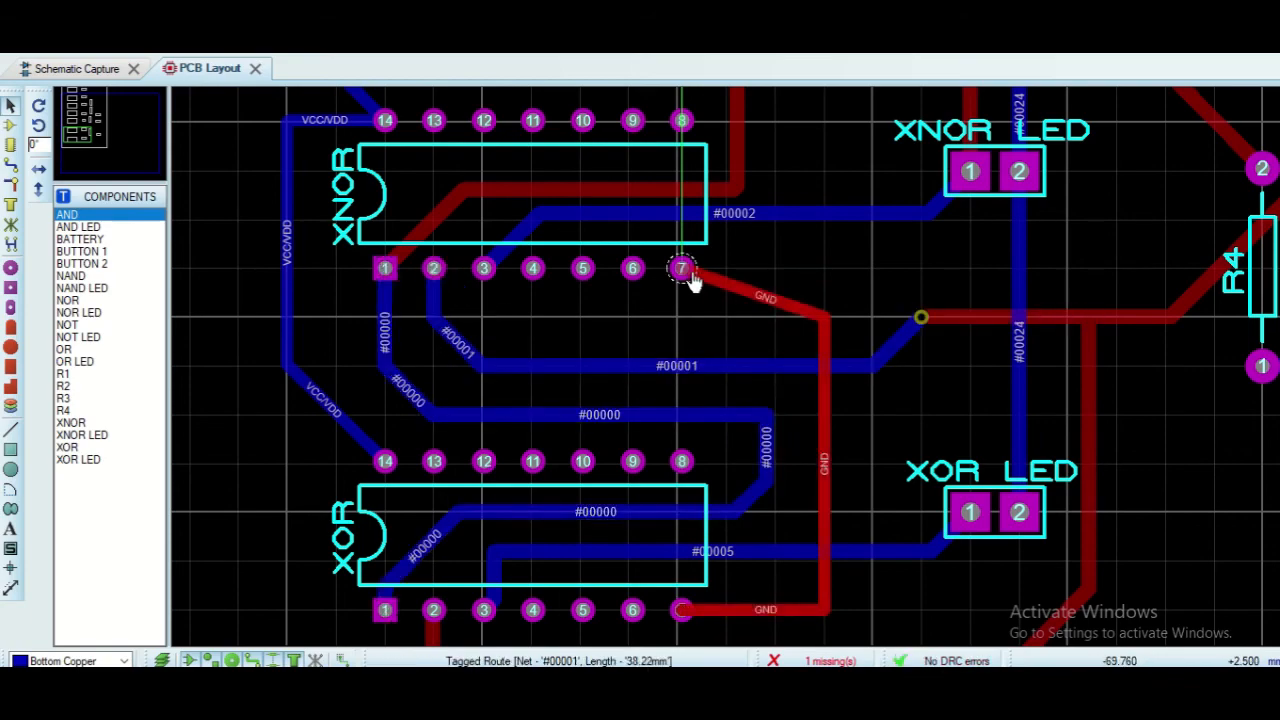
scroll(880, 255, "down", 1)
middle_click(1007, 246)
left_click(748, 444)
Route a T25 ground trace from XNOR pin 7 on Top Copper, changing to Bottom Copper below the OR chip, to the pad near the OR LED
left_click(11, 165)
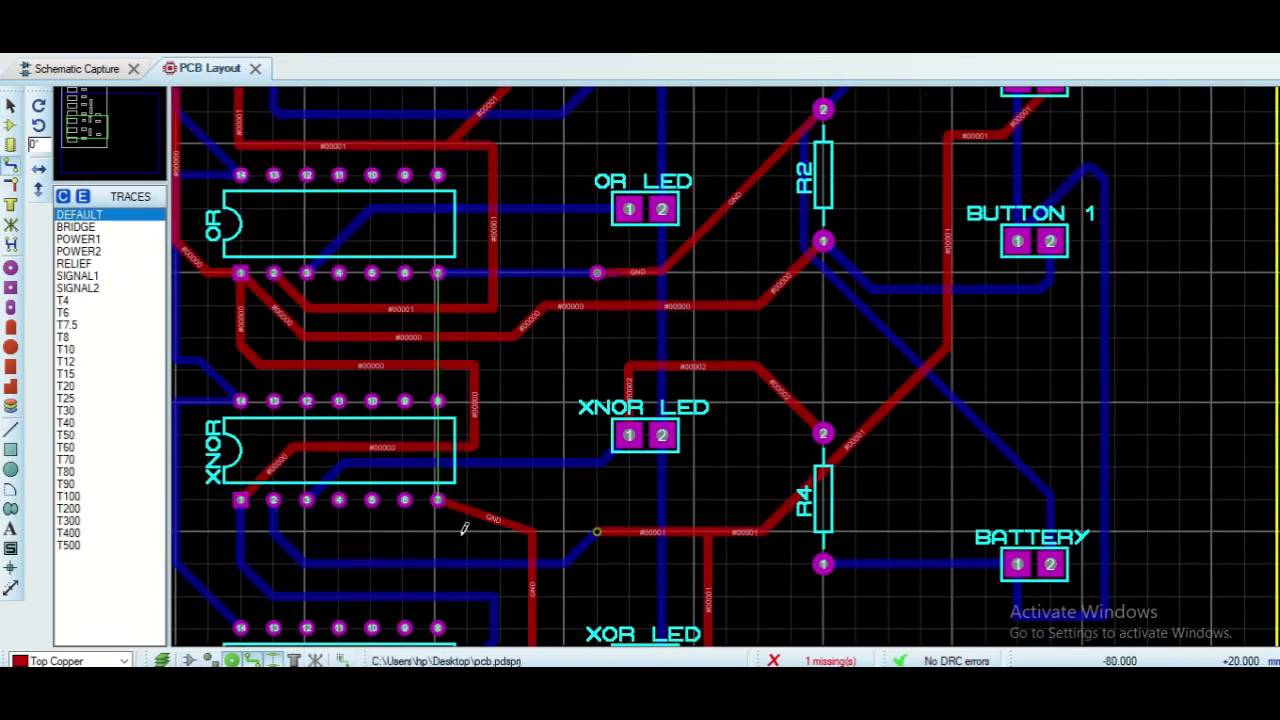
left_click(438, 499)
key("space")
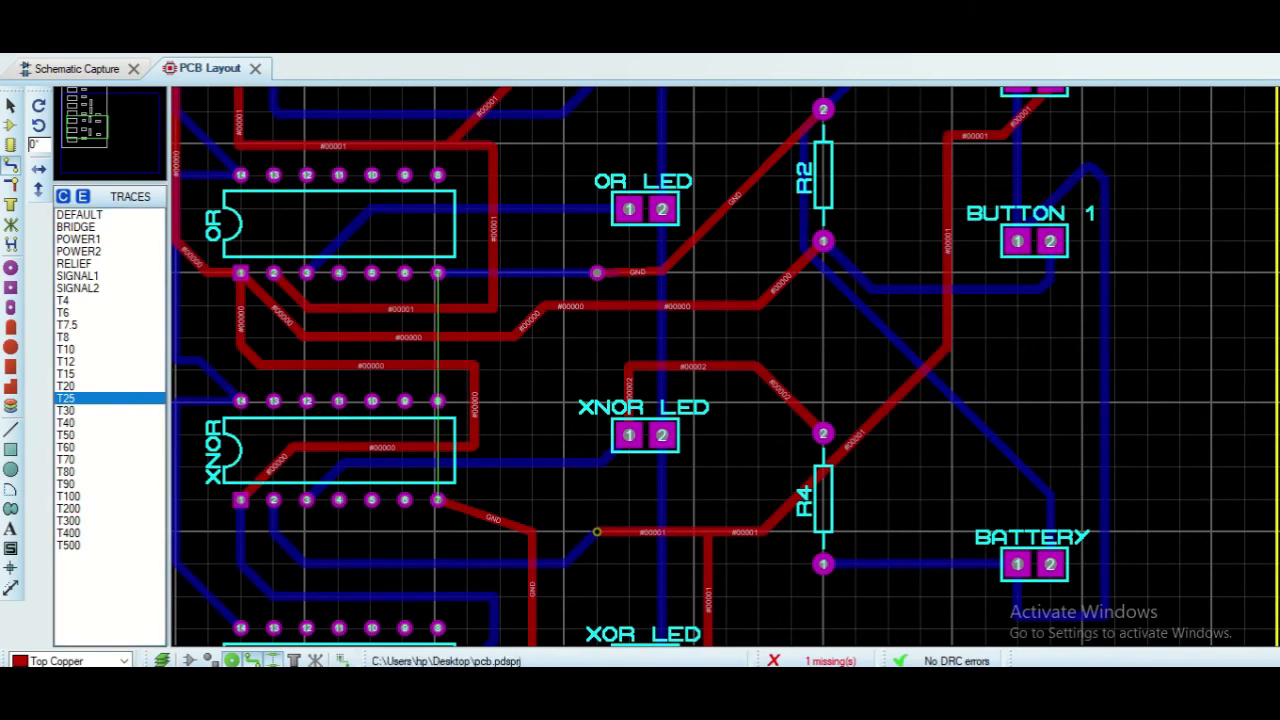
key("space")
left_click(556, 500)
double_click(597, 273)
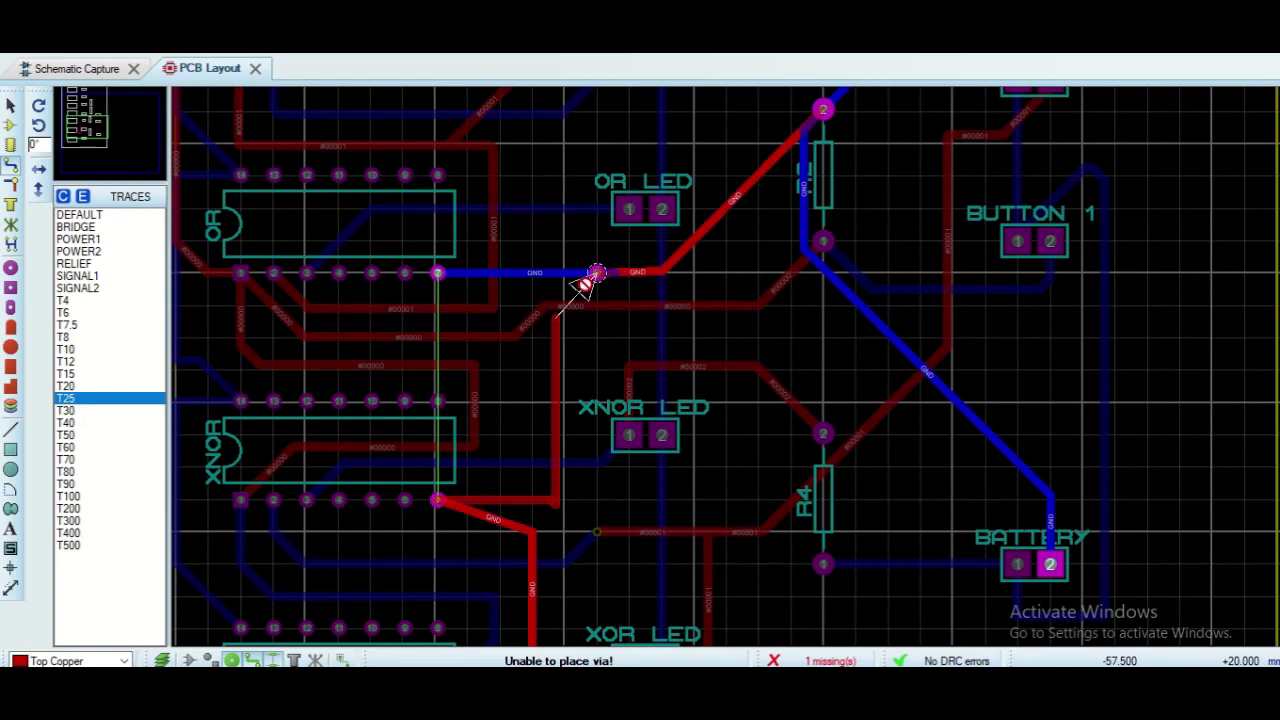
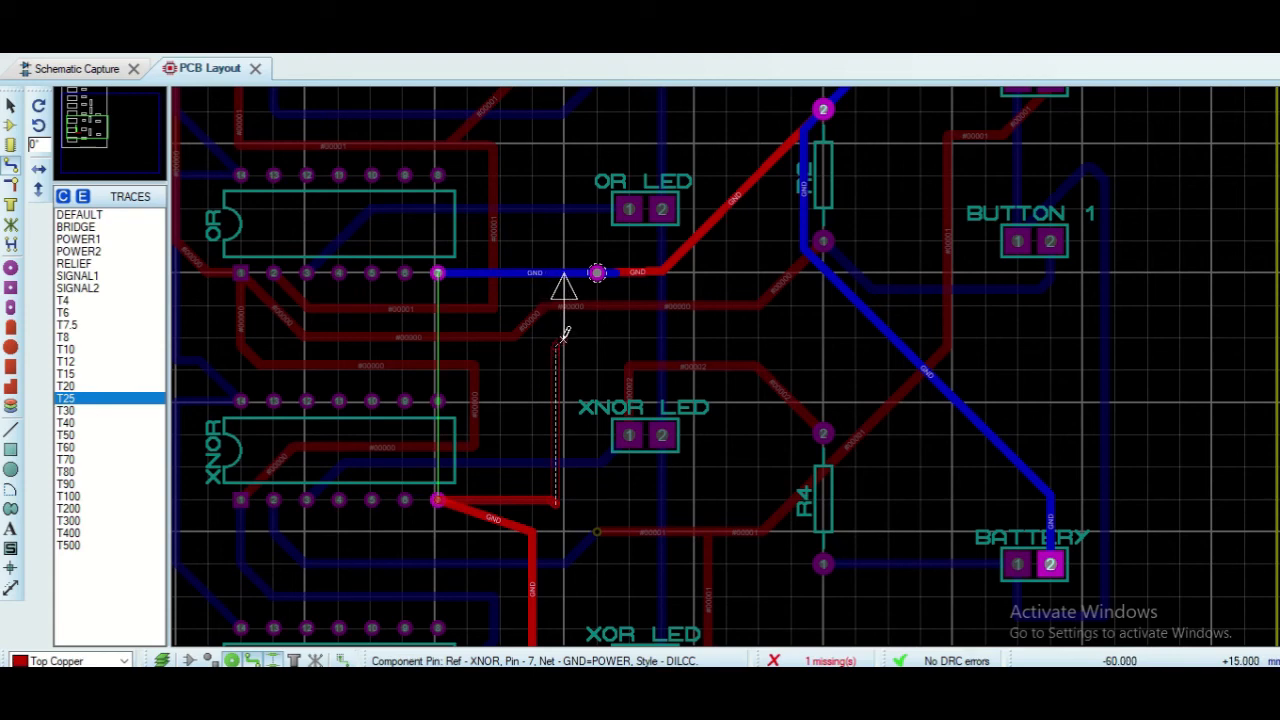
double_click(565, 366)
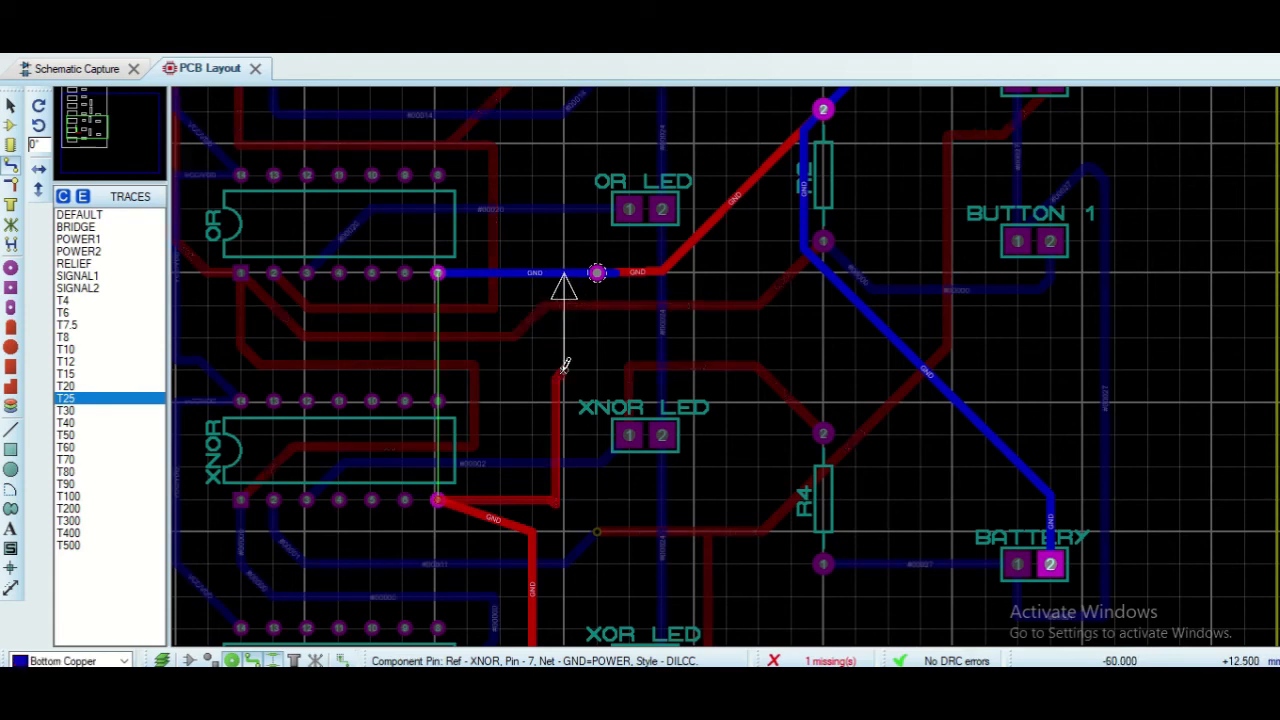
left_click(596, 272)
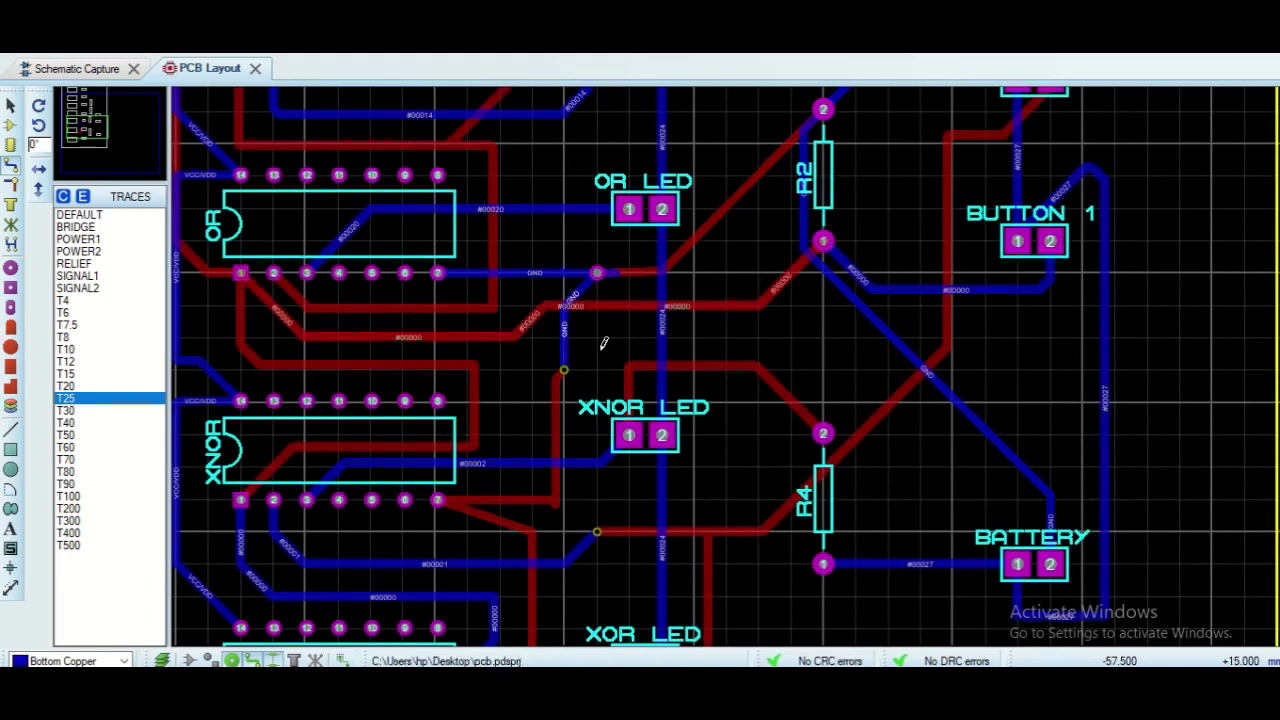
Place a C-50-30 pad where the XNOR pin 7 ground trace changes copper layers
left_click(10, 267)
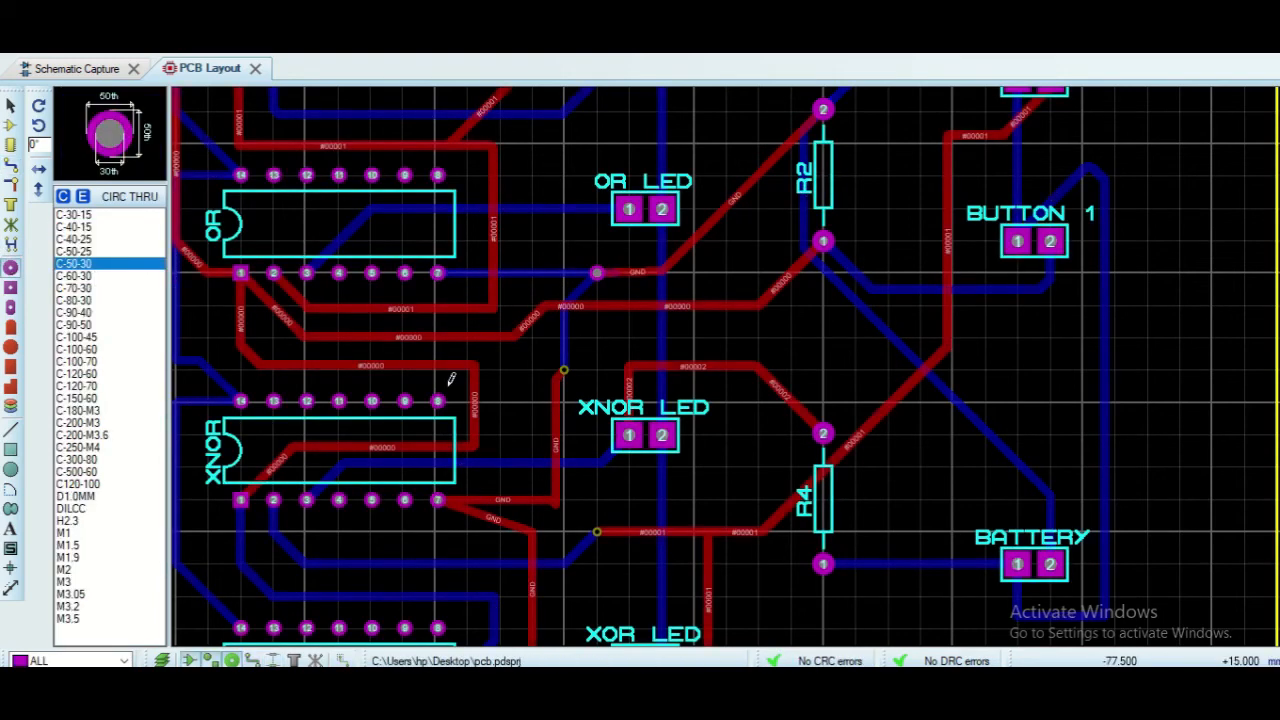
left_click(564, 370)
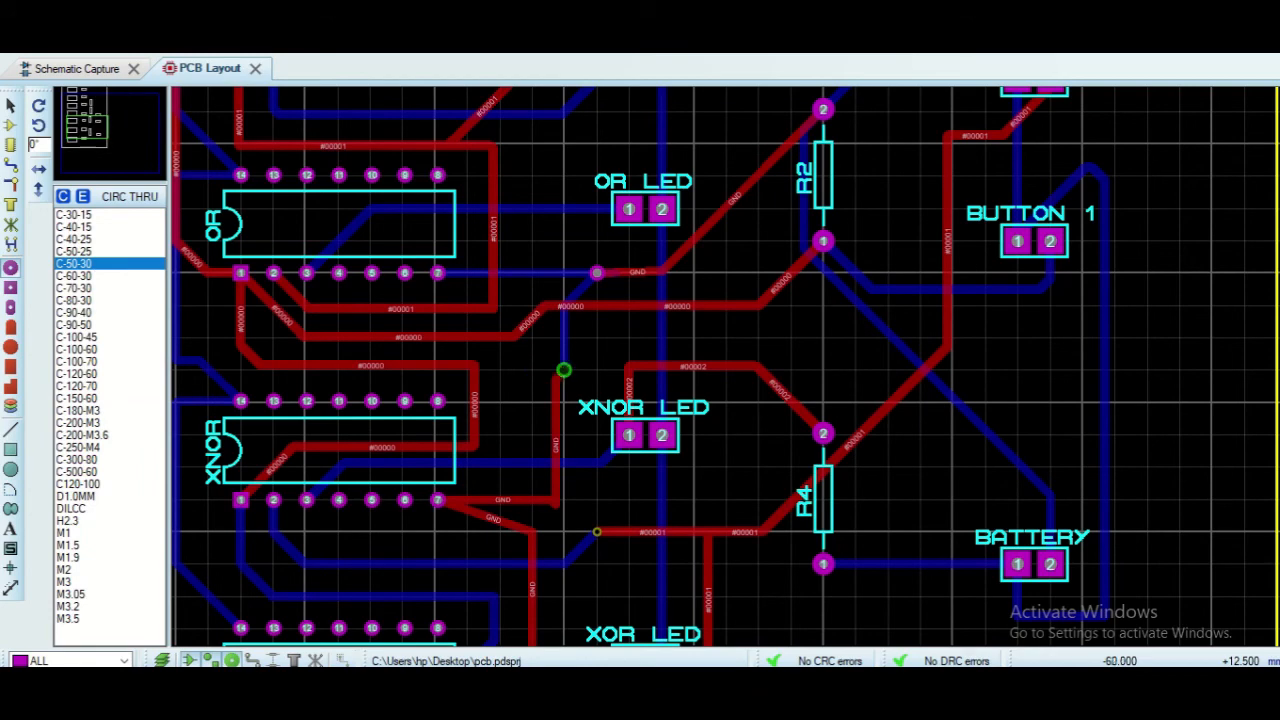
scroll(726, 338, "down", 2)
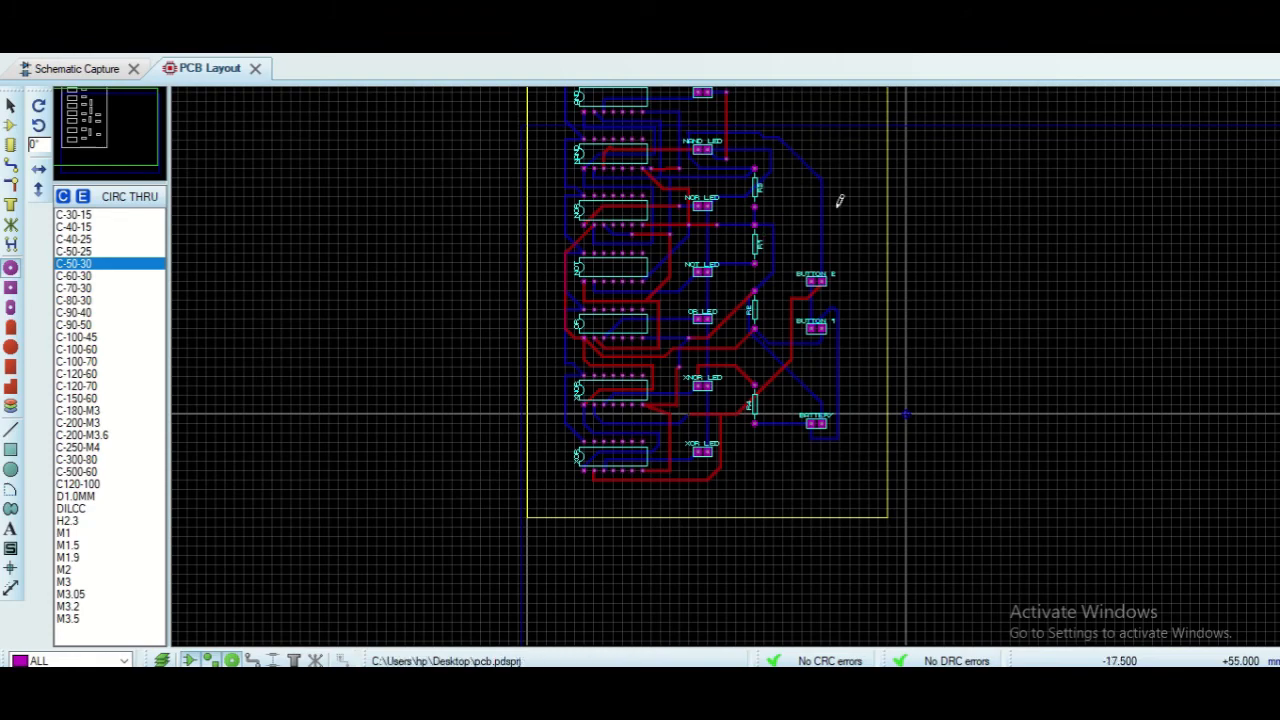
scroll(793, 278, "down", 1)
scroll(752, 238, "up", 1)
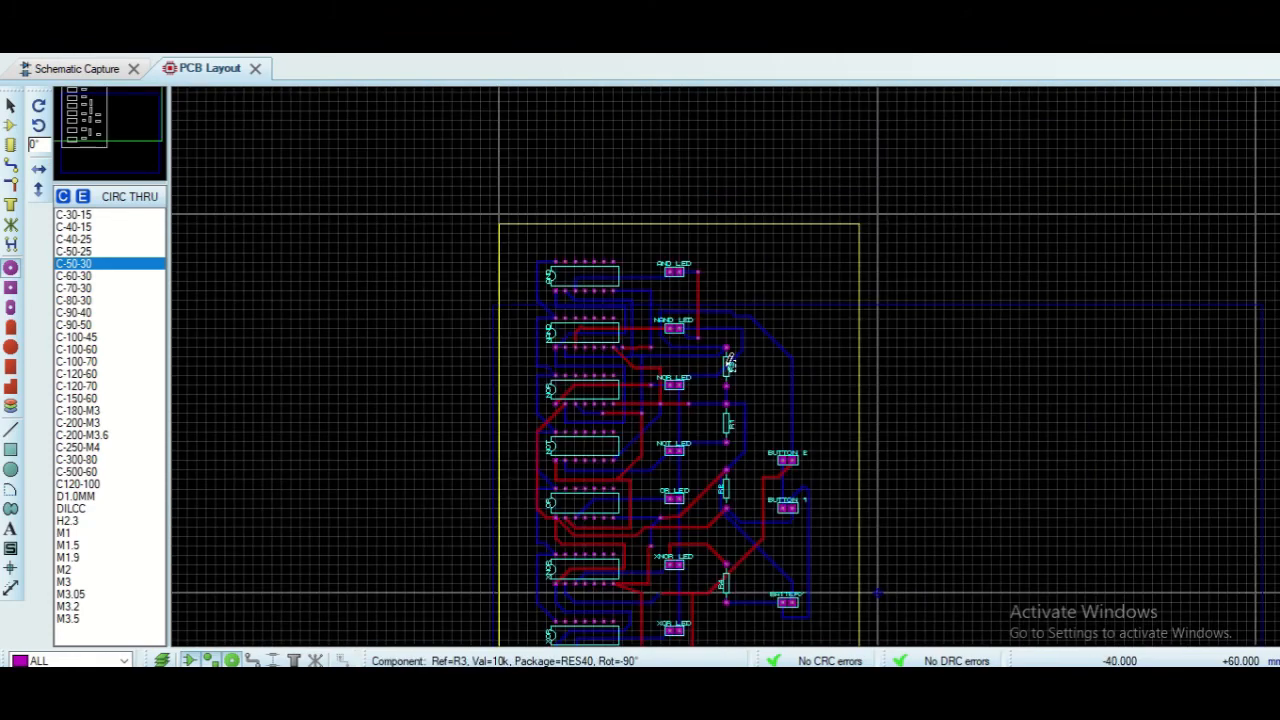
scroll(730, 366, "down", 1)
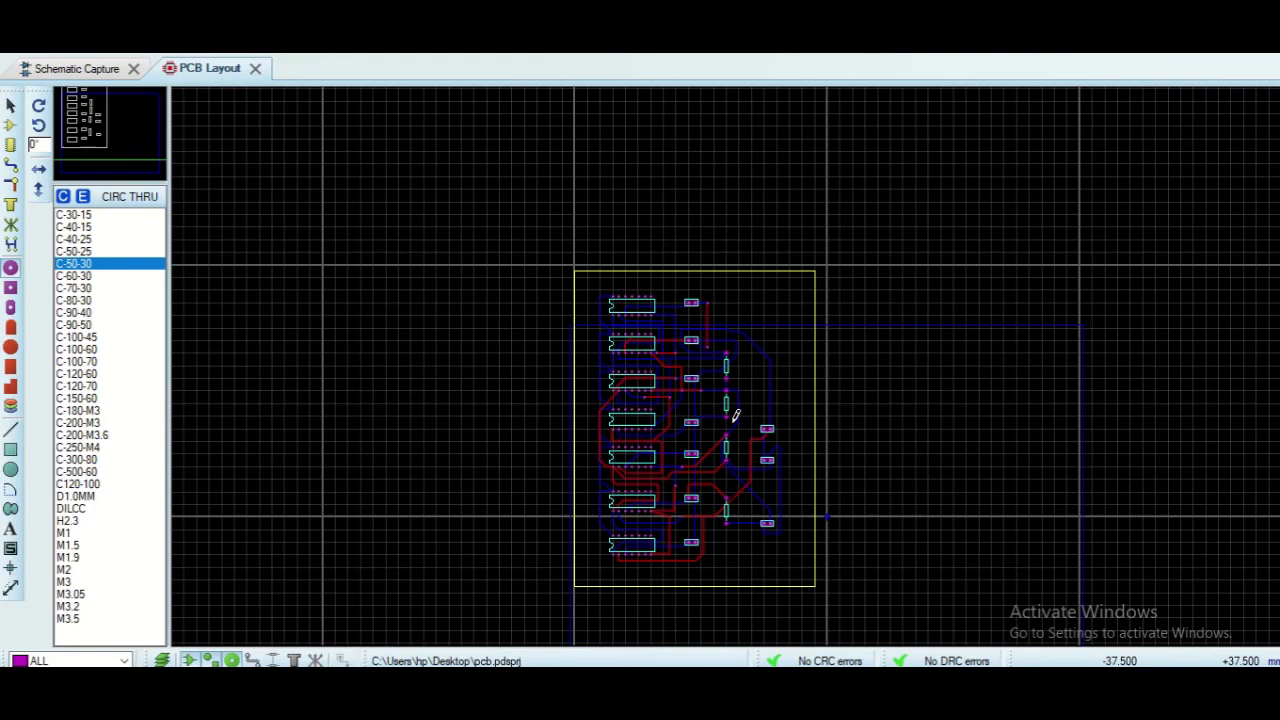
scroll(735, 415, "up", 1)
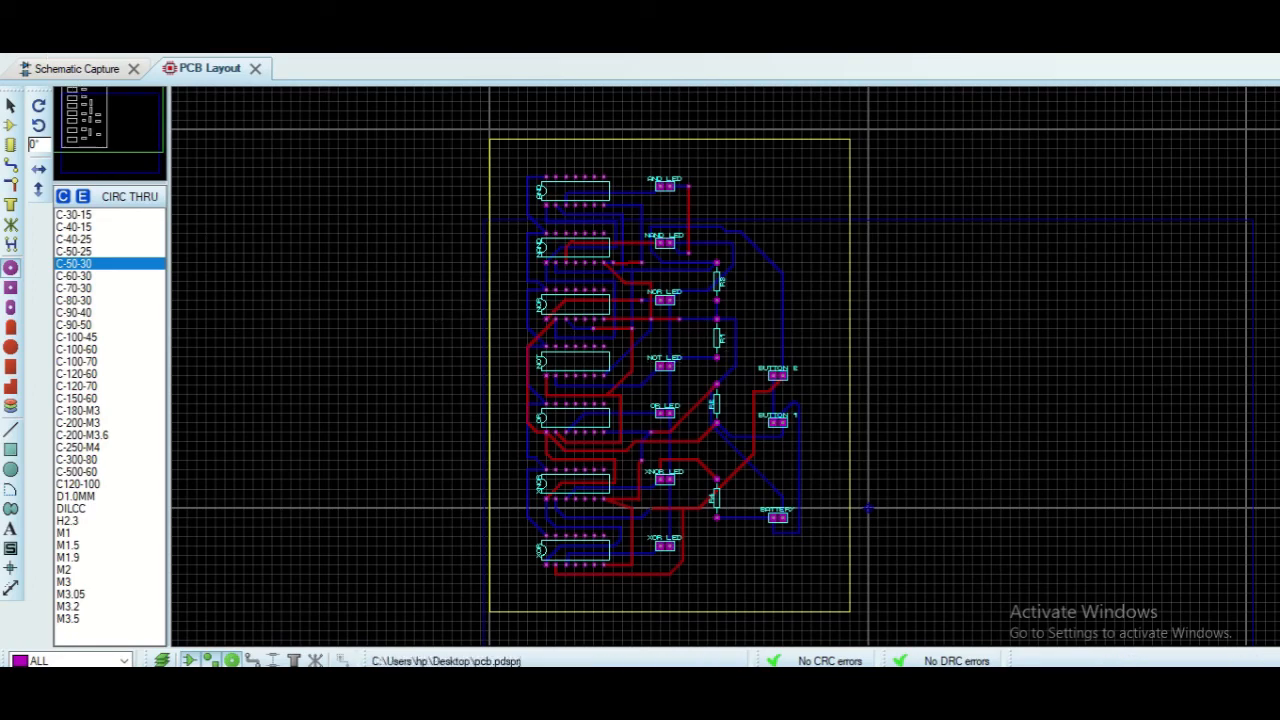
View the print layout settings and artwork preview for the board, then close them
left_click(14, 20)
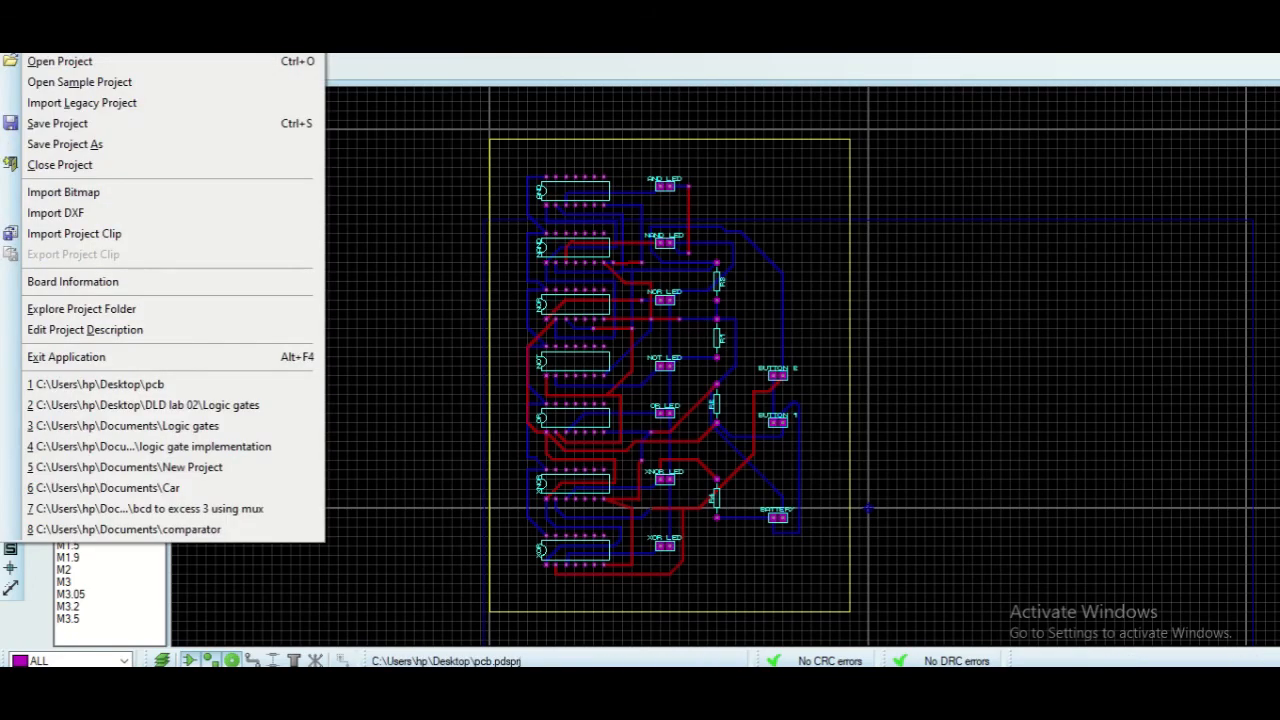
mouse_move(48, 21)
left_click(58, 50)
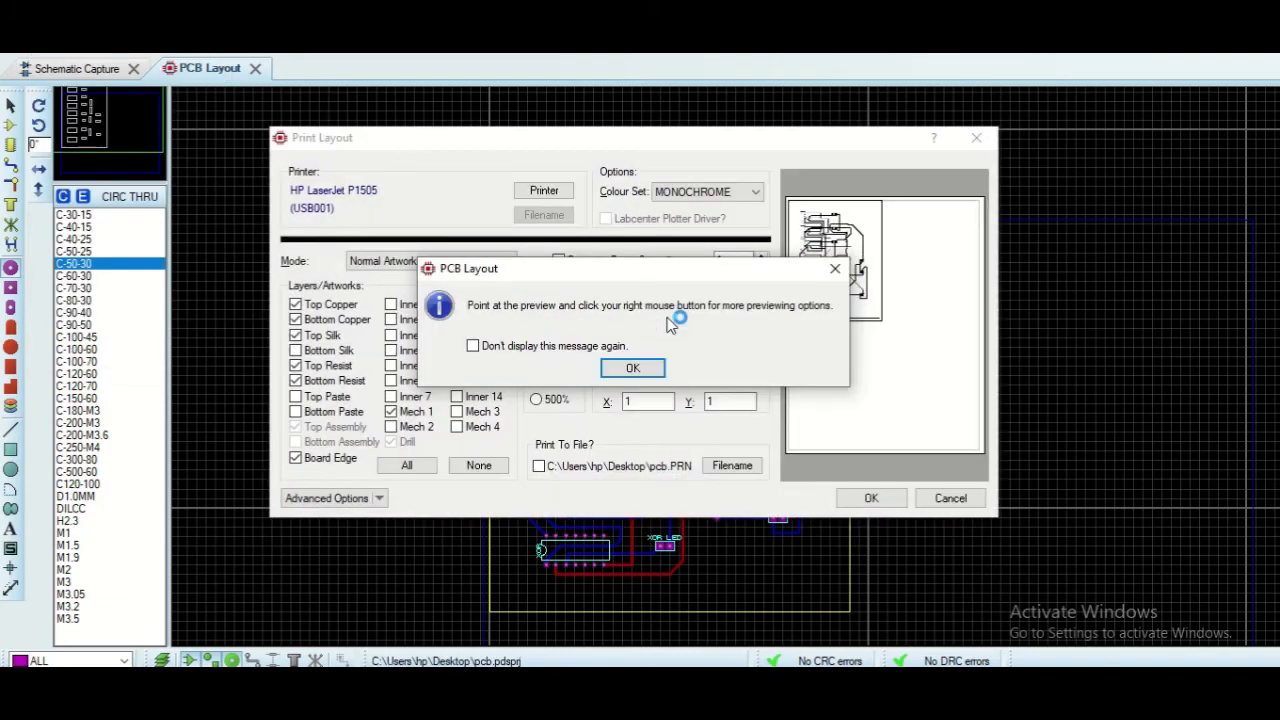
left_click(630, 369)
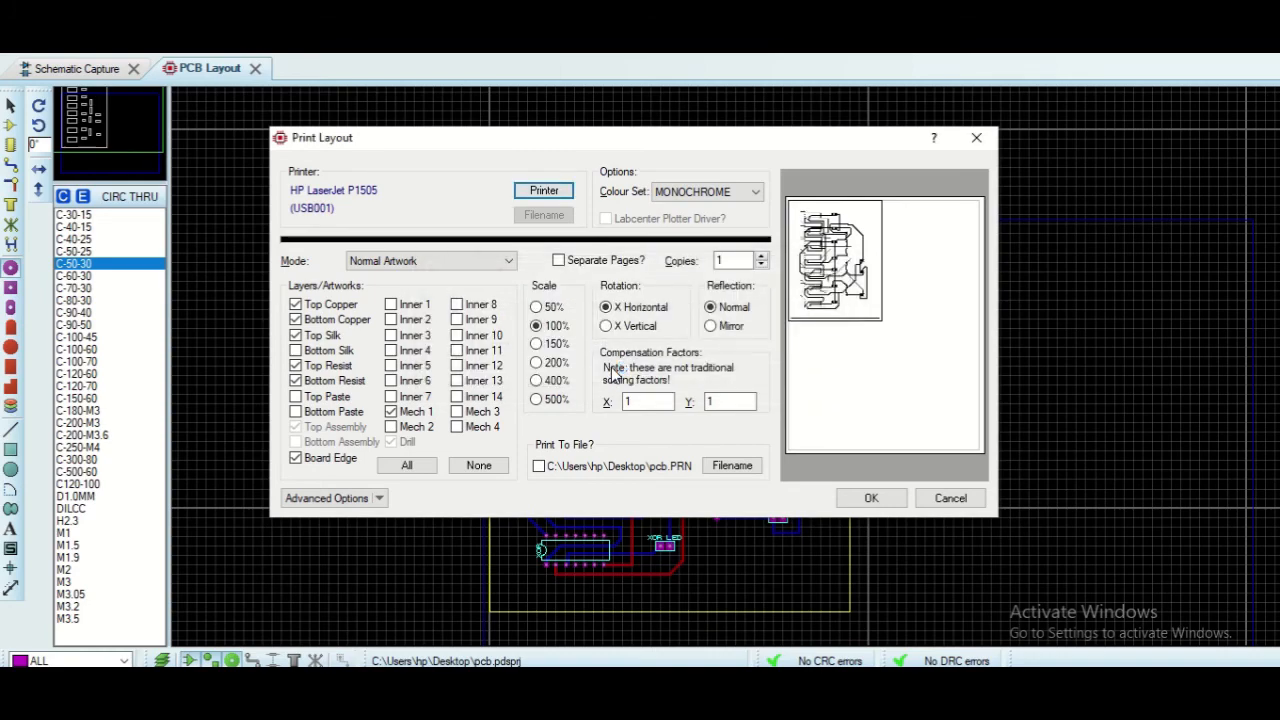
left_click(976, 137)
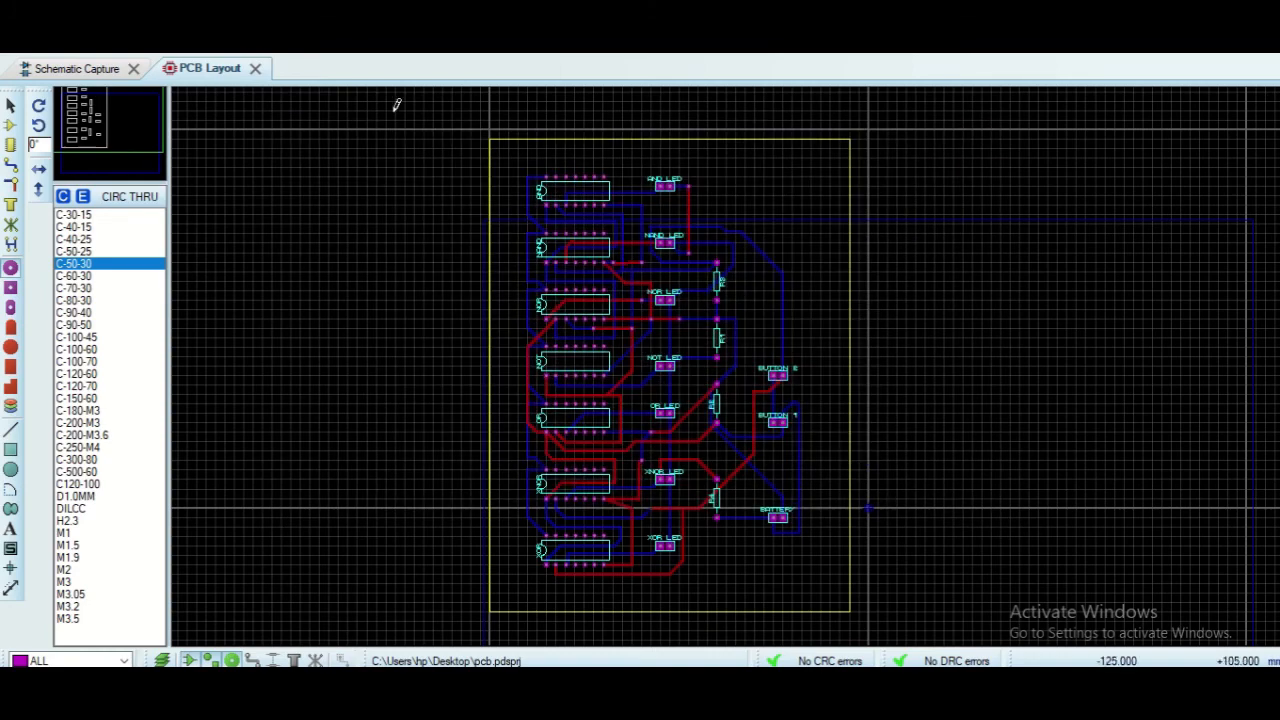
View the board in the 3D Visualizer from a rotated angle and return to the PCB layout
left_click(172, 52)
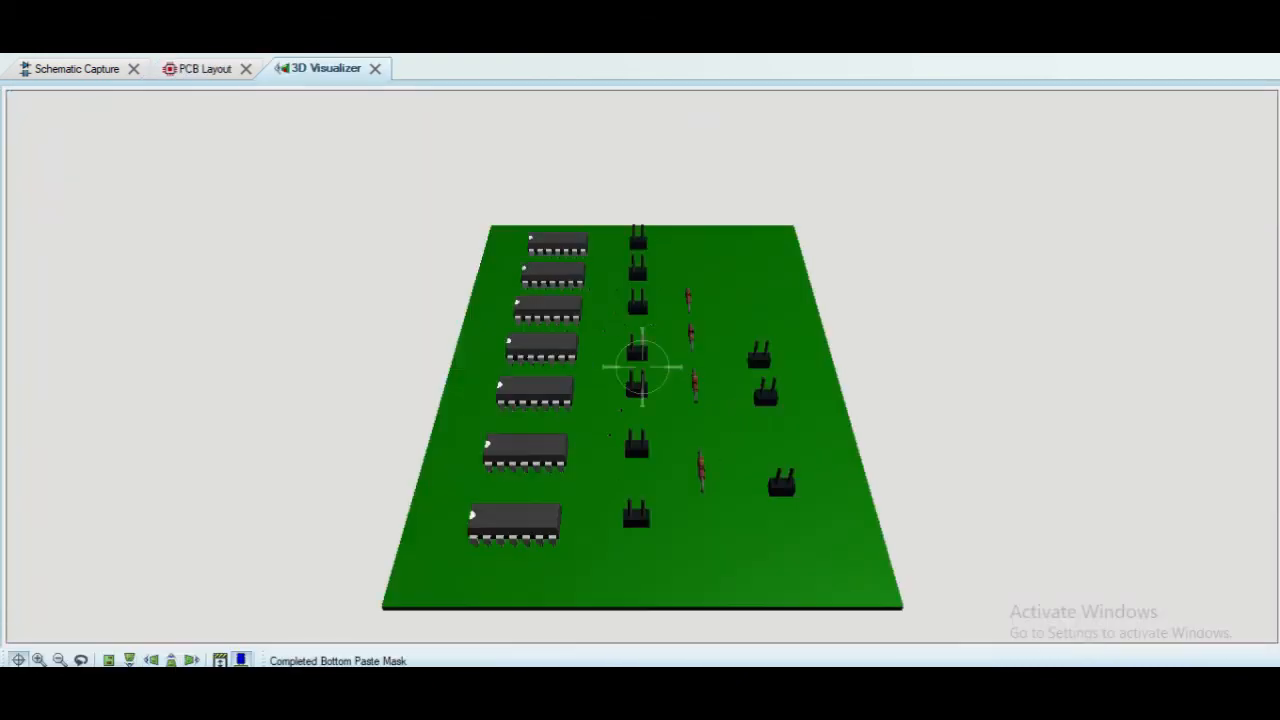
left_click_drag(642, 367, 615, 358)
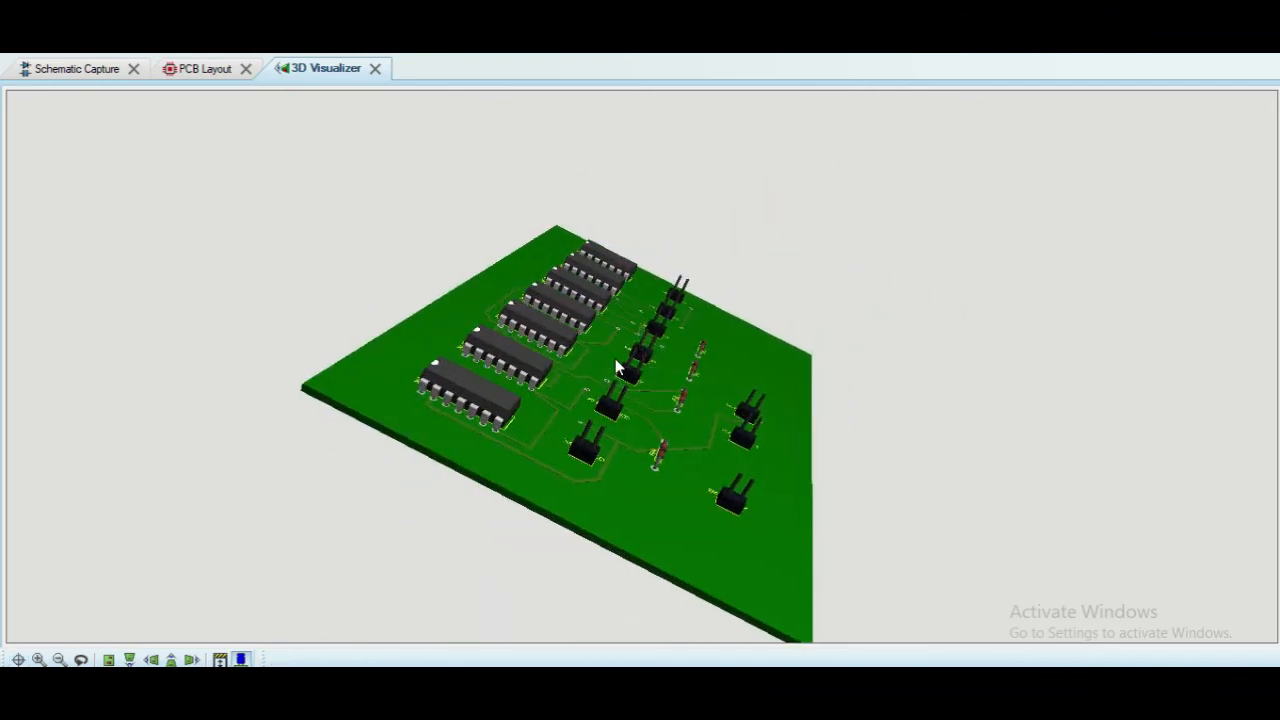
left_click(376, 70)
Open the print layout settings for the board and preview the artwork with Top Copper and Bottom Copper toggled in turn
left_click(92, 24)
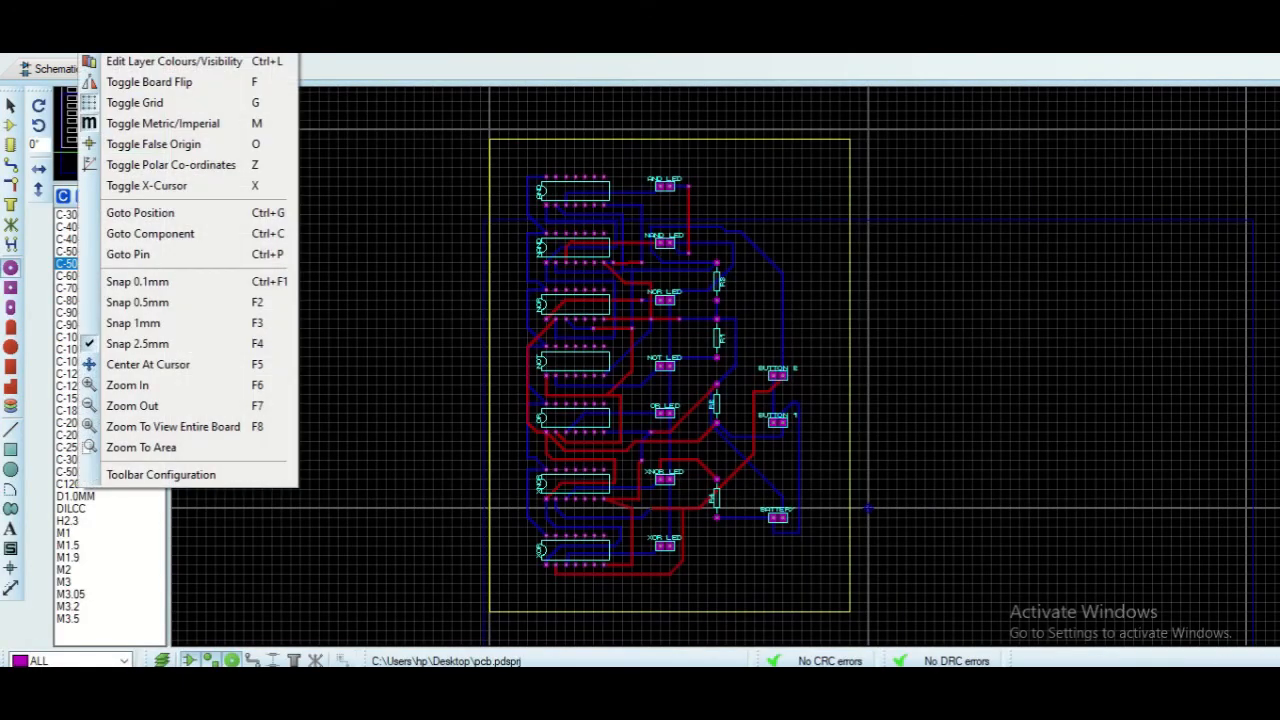
mouse_move(46, 22)
left_click(84, 41)
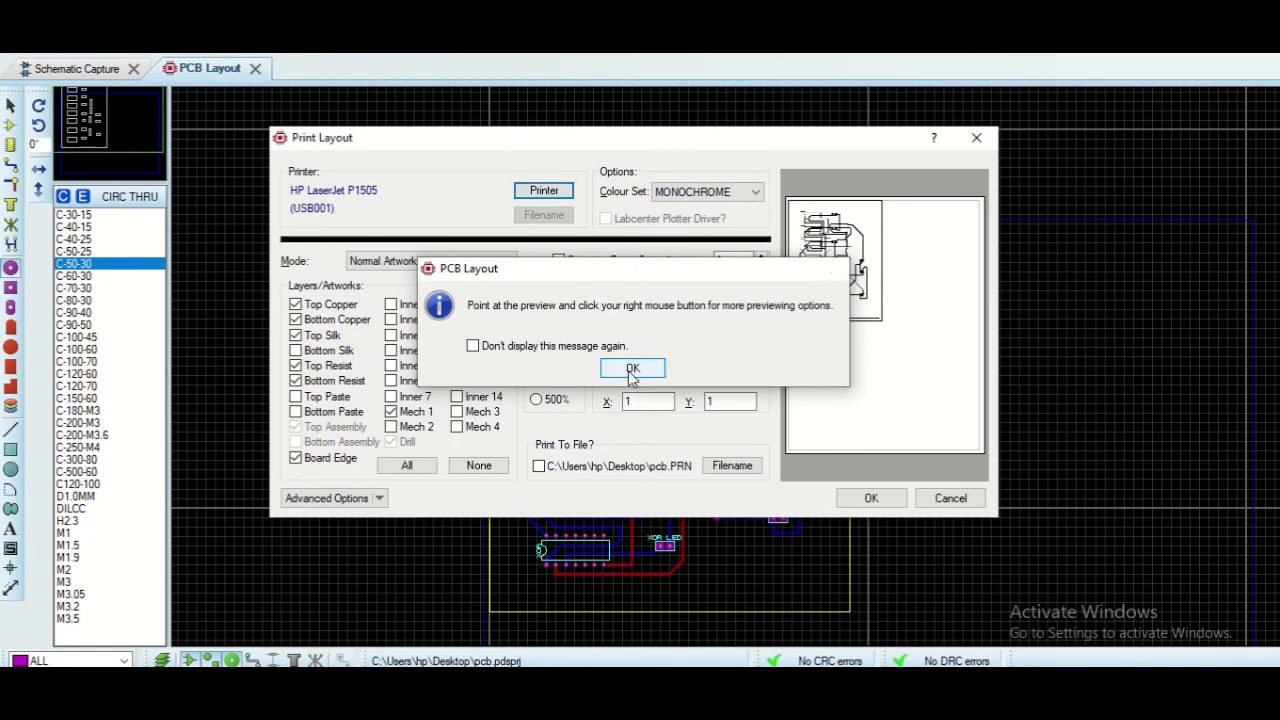
left_click(632, 368)
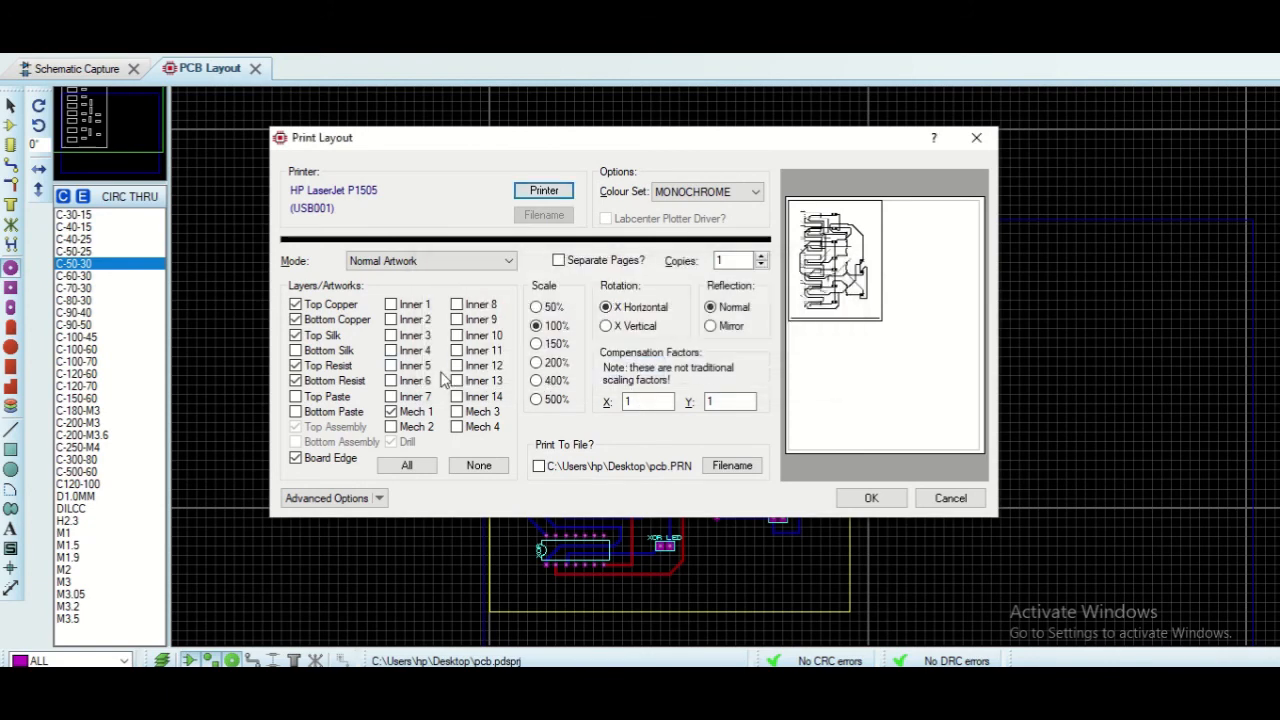
left_click(336, 308)
left_click(335, 306)
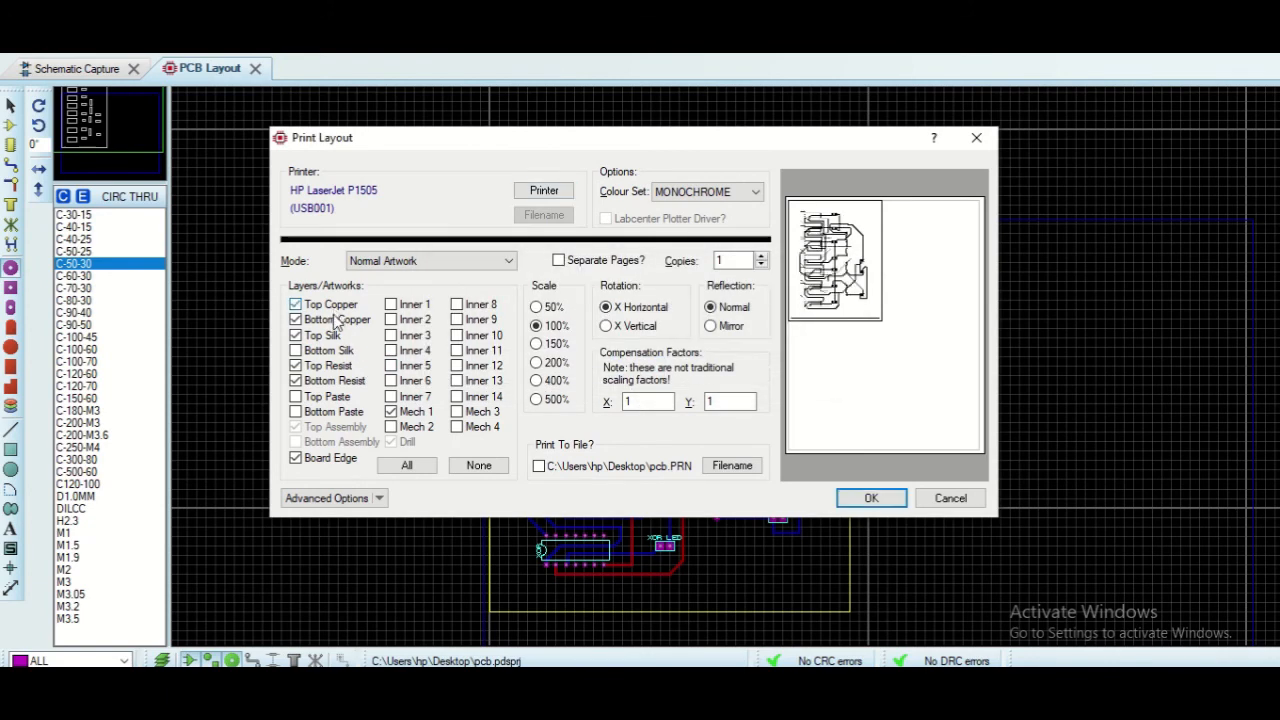
left_click(337, 320)
left_click(296, 320)
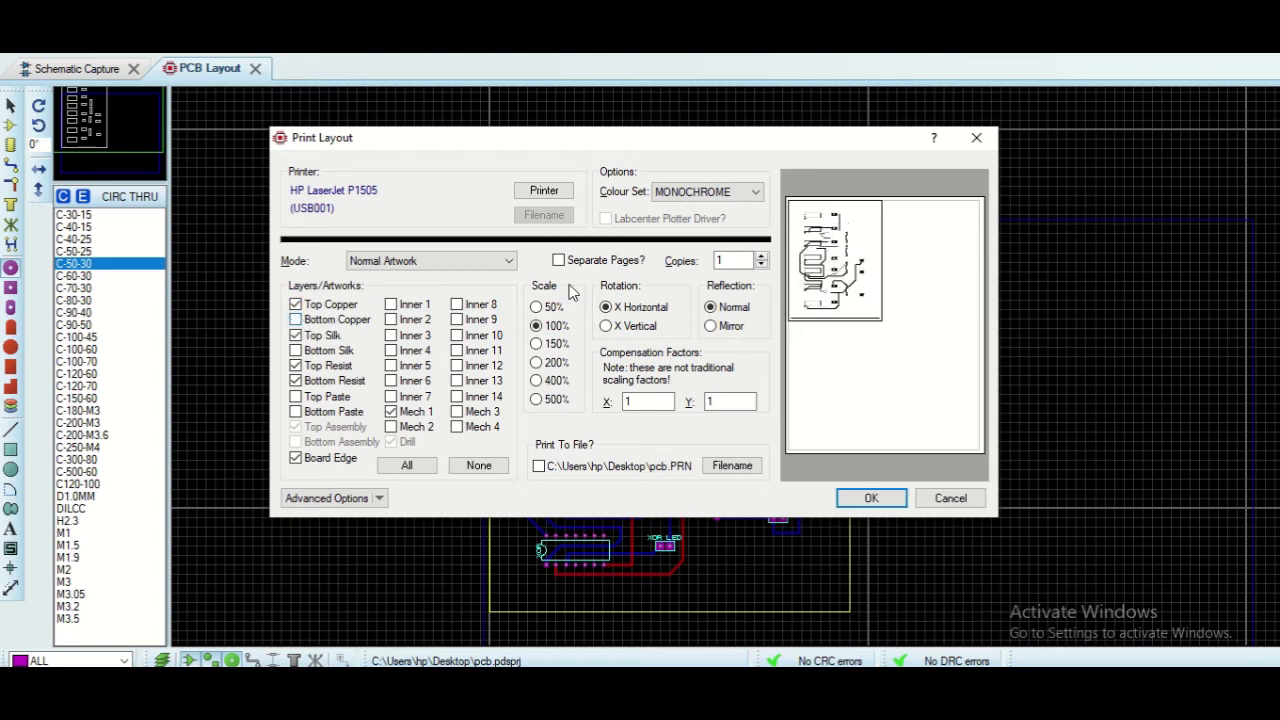
Print the board artwork with only the Bottom Copper, Mech 1 and Board Edge layers, excluding Top Copper, Top Silk and both resist layers
left_click(332, 306)
left_click(330, 320)
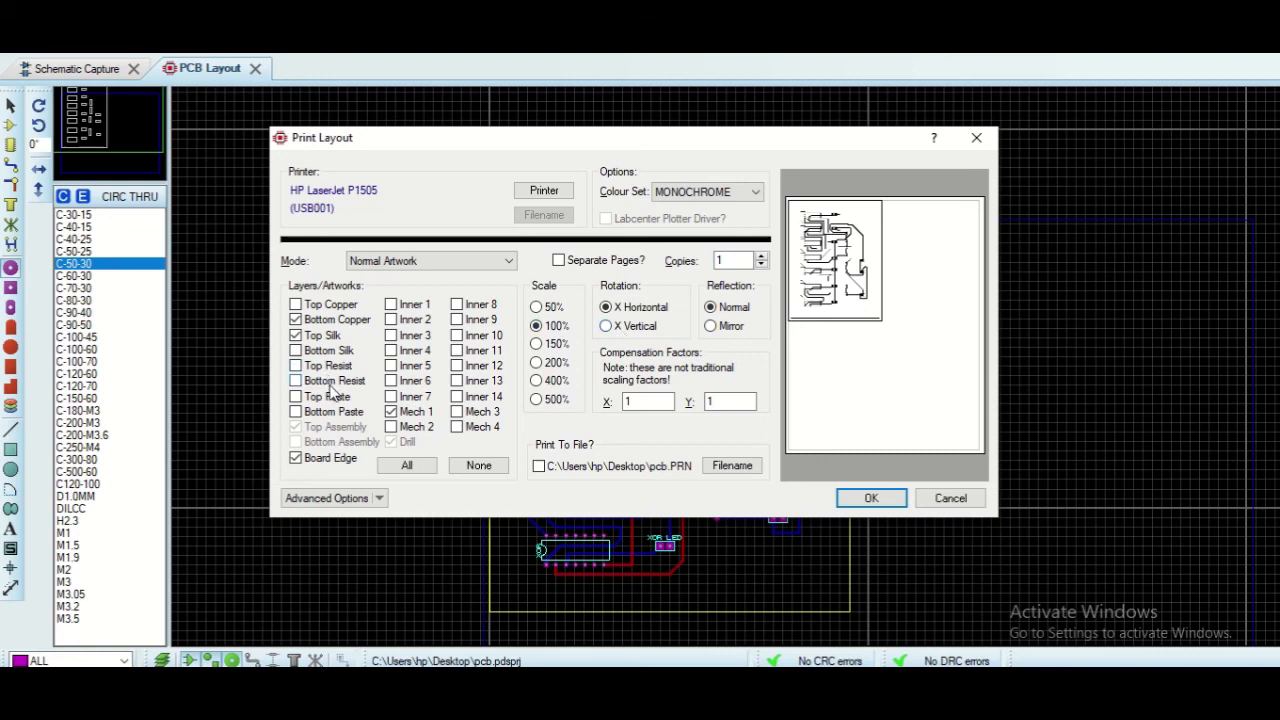
left_click(324, 338)
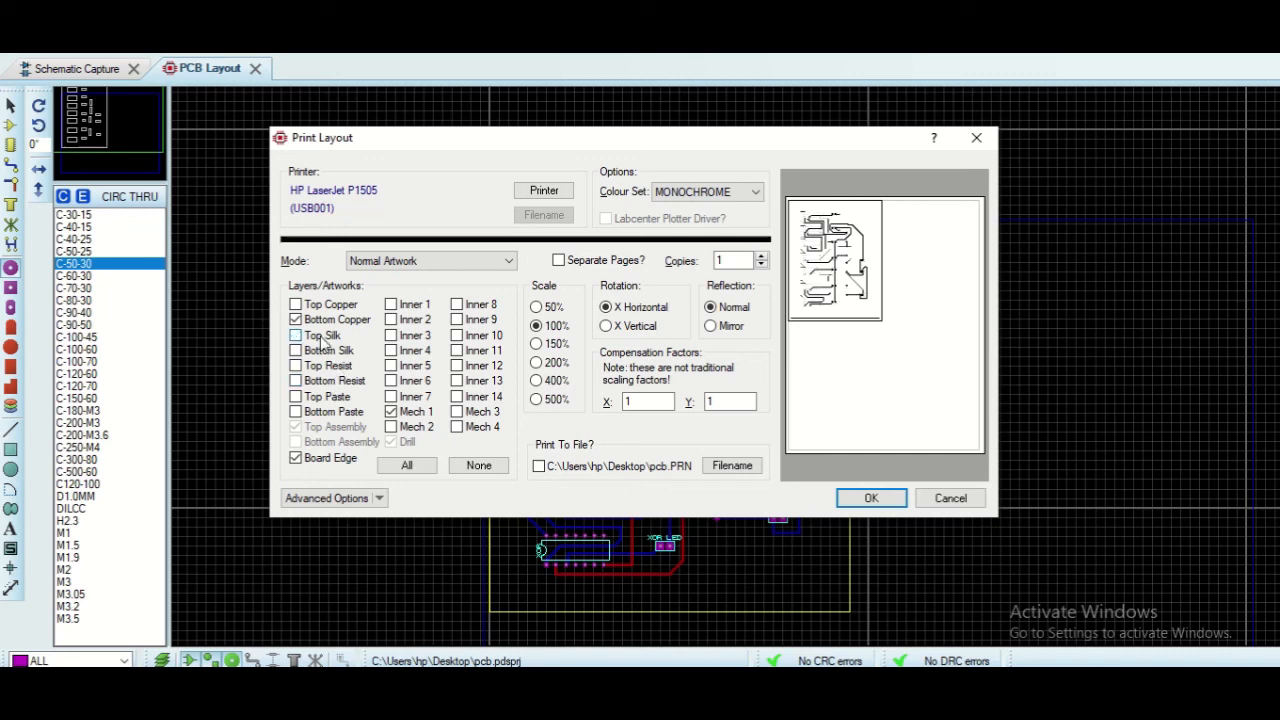
left_click(866, 506)
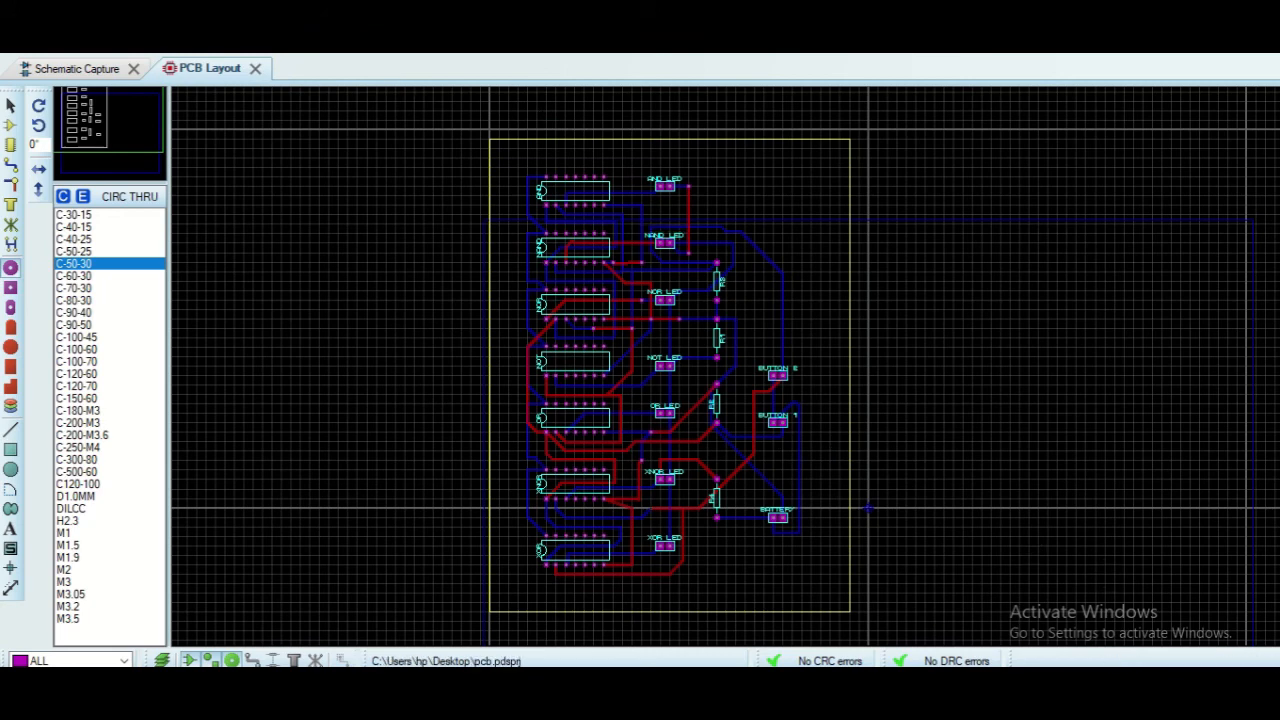
Export the board layout as an Adobe PDF file containing only the Top Copper and Board Edge layers
left_click(48, 22)
mouse_move(118, 164)
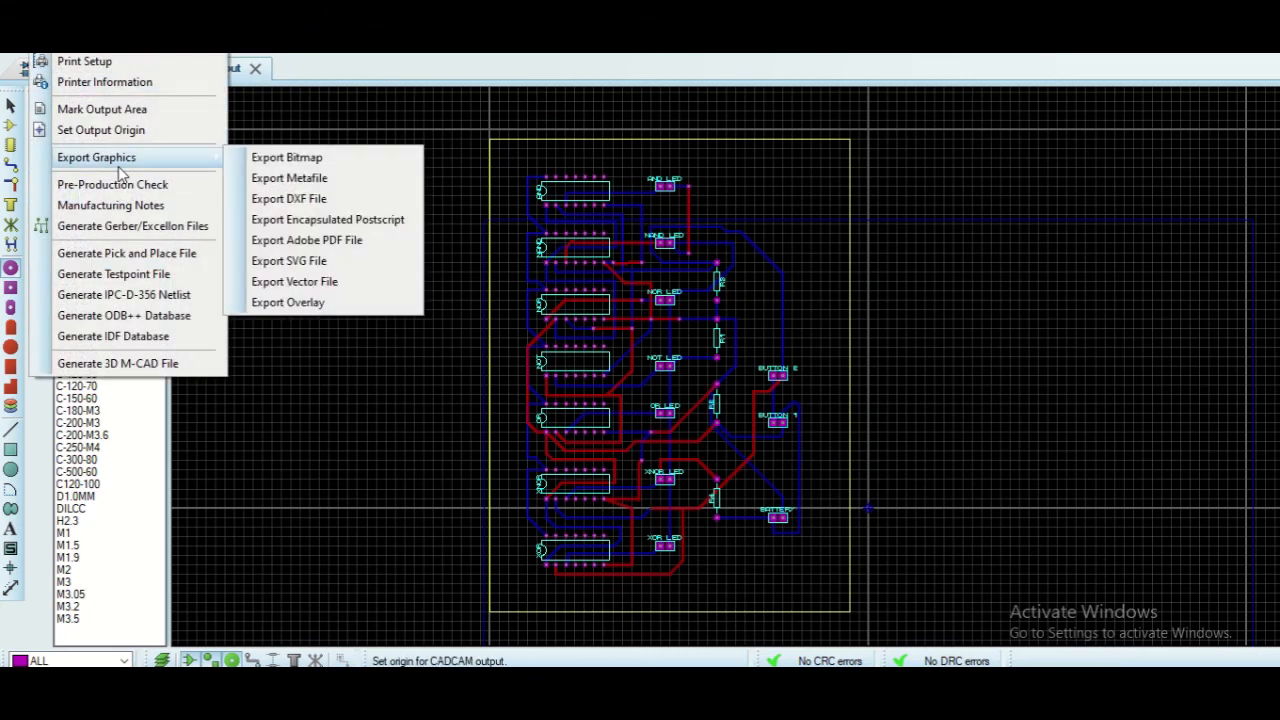
left_click(300, 242)
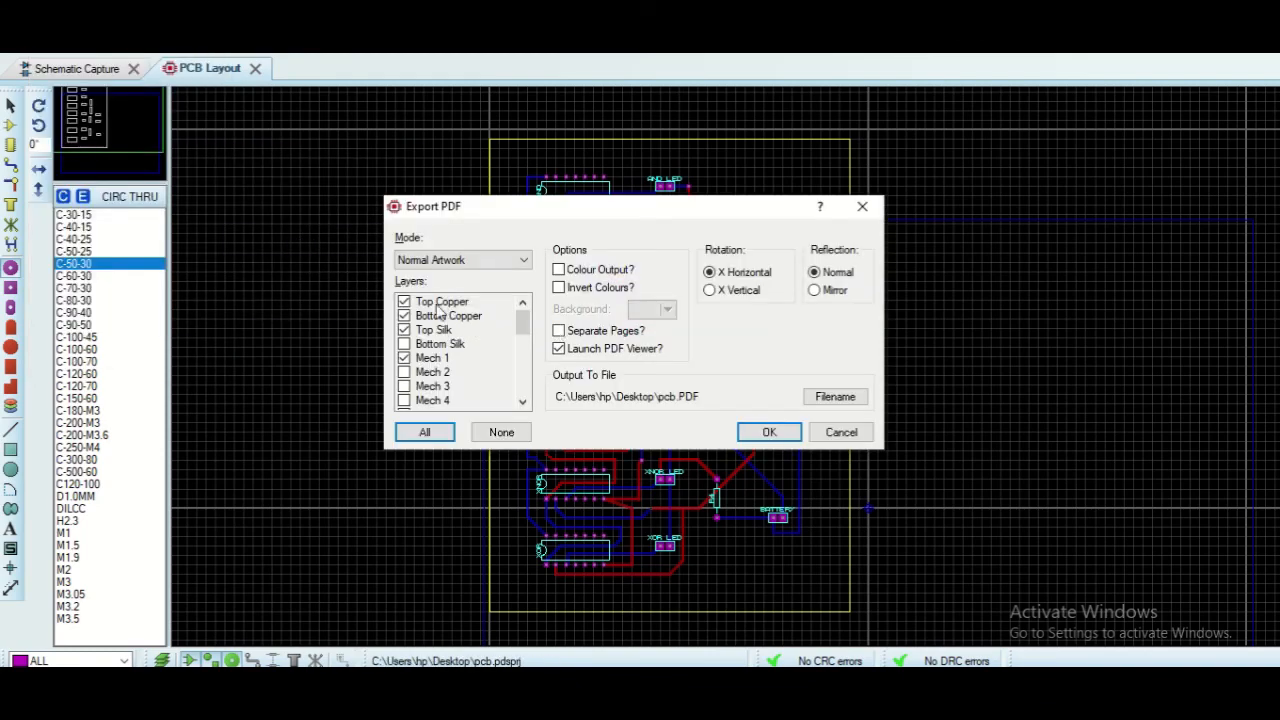
left_click(404, 315)
left_click(404, 329)
left_click(404, 357)
left_click_drag(522, 320, 517, 380)
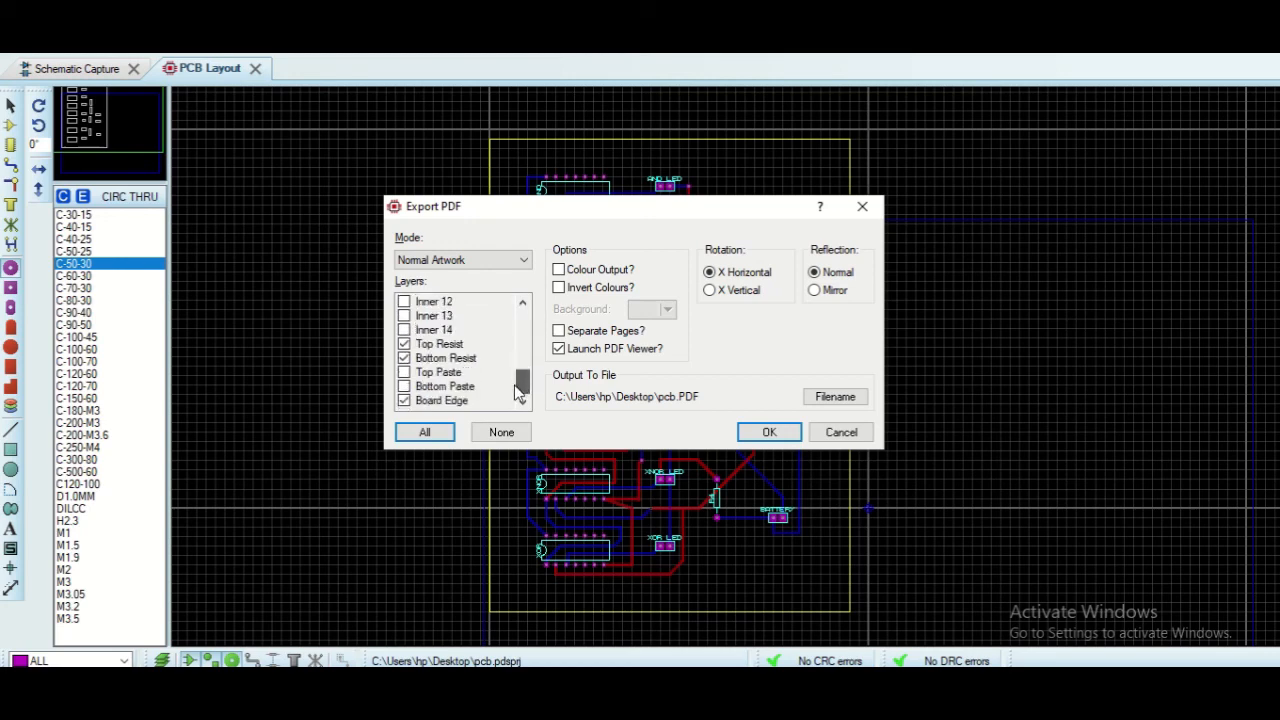
left_click(420, 344)
left_click(420, 358)
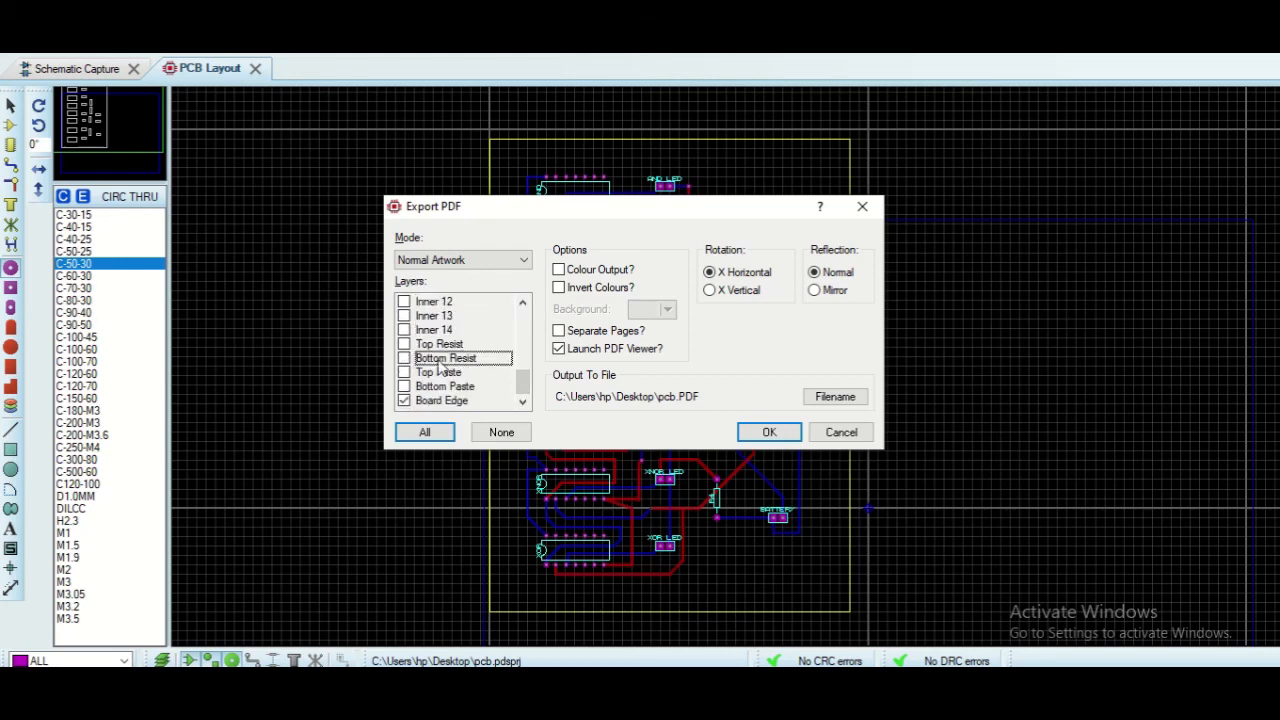
left_click(770, 432)
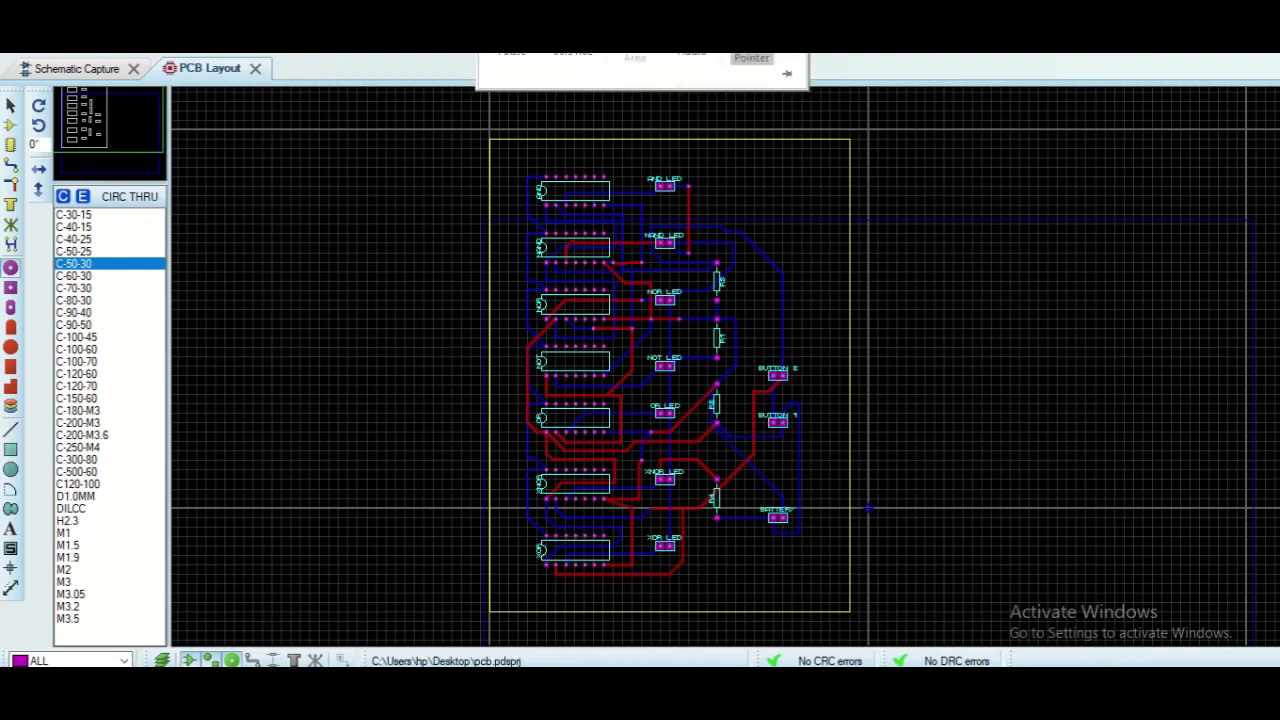
Open the exported pcb.PDF from the desktop to view its Top Copper artwork, and return to the PCB layout
left_click(1170, 12)
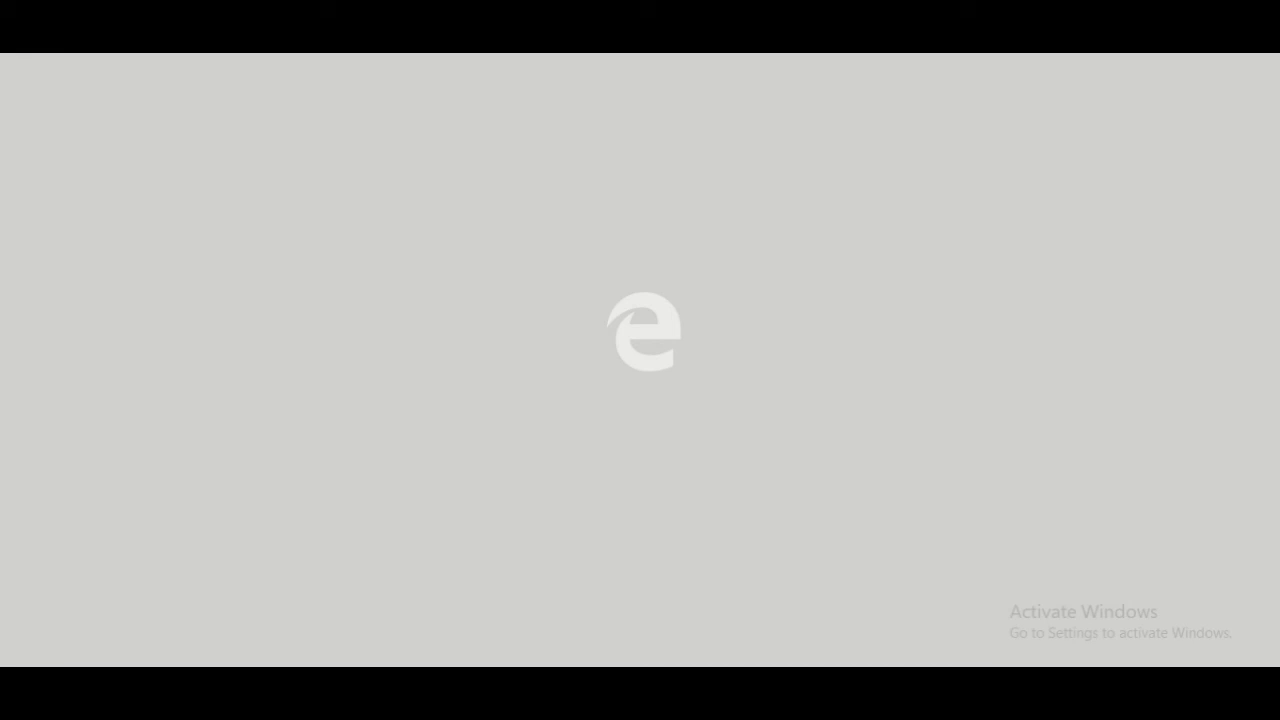
left_click(1170, 12)
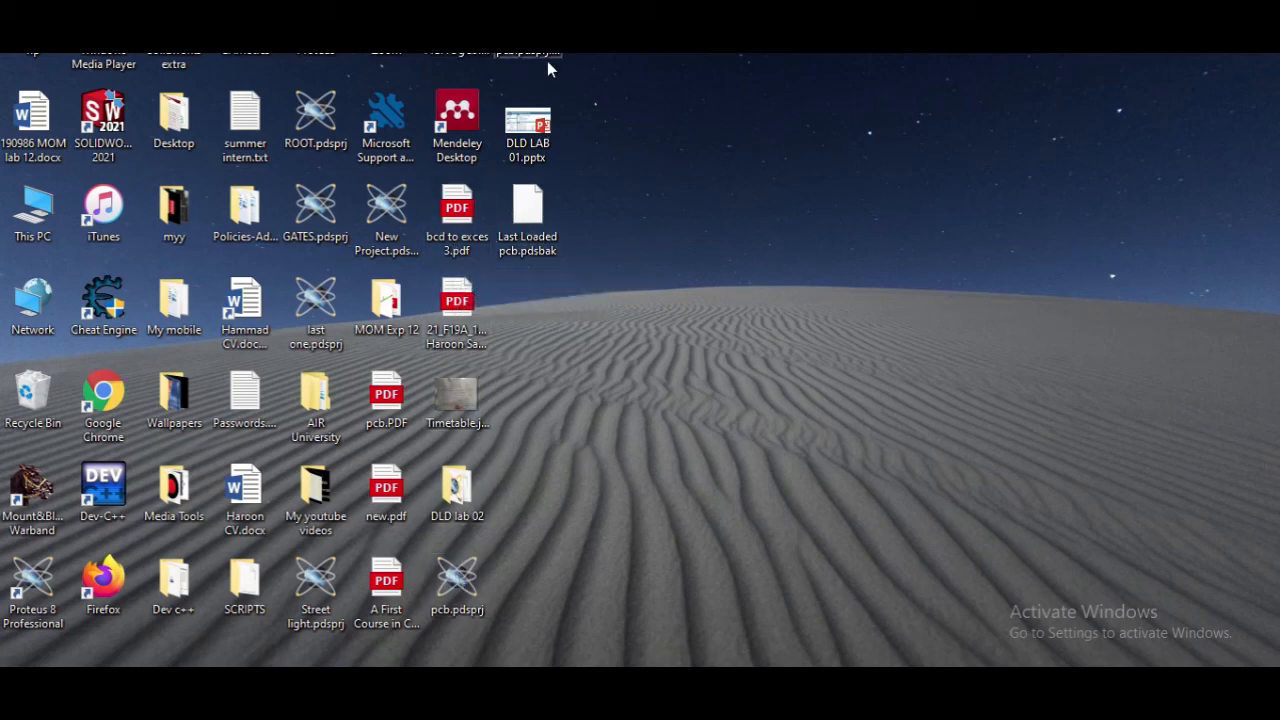
double_click(408, 394)
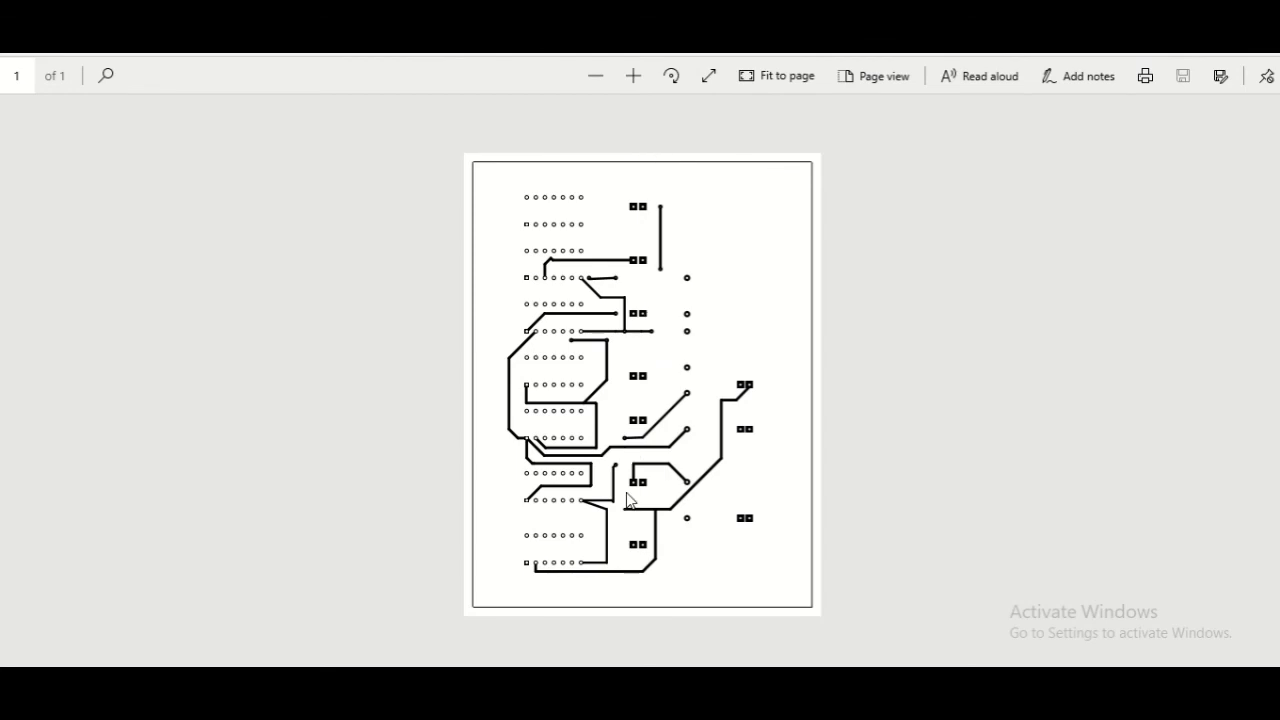
key("alt+Tab")
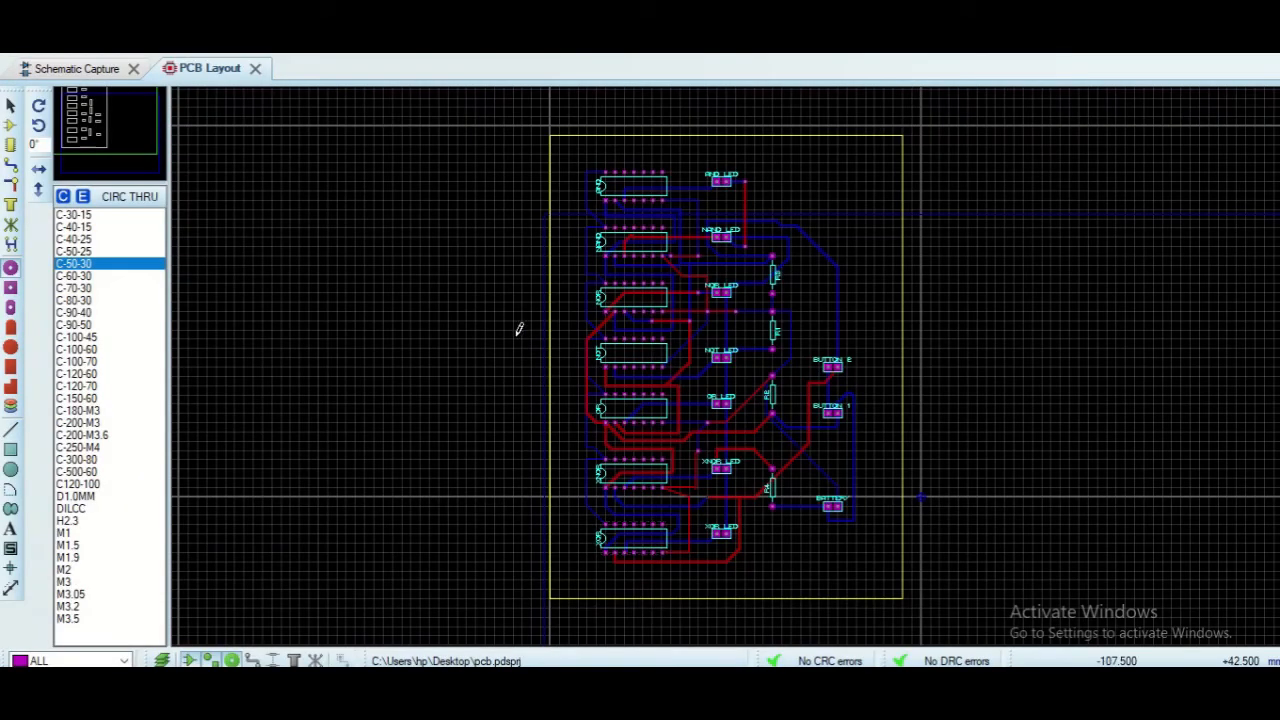
Open the print layout settings for the board again
left_click(92, 20)
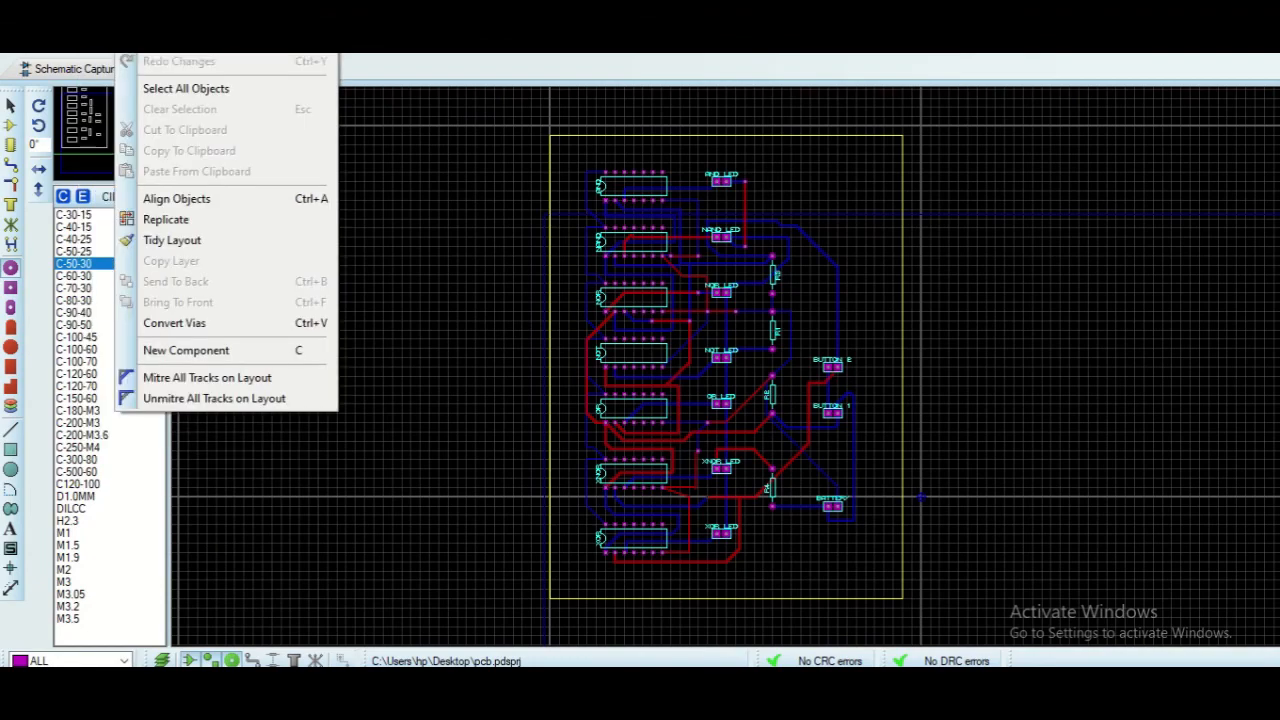
mouse_move(50, 20)
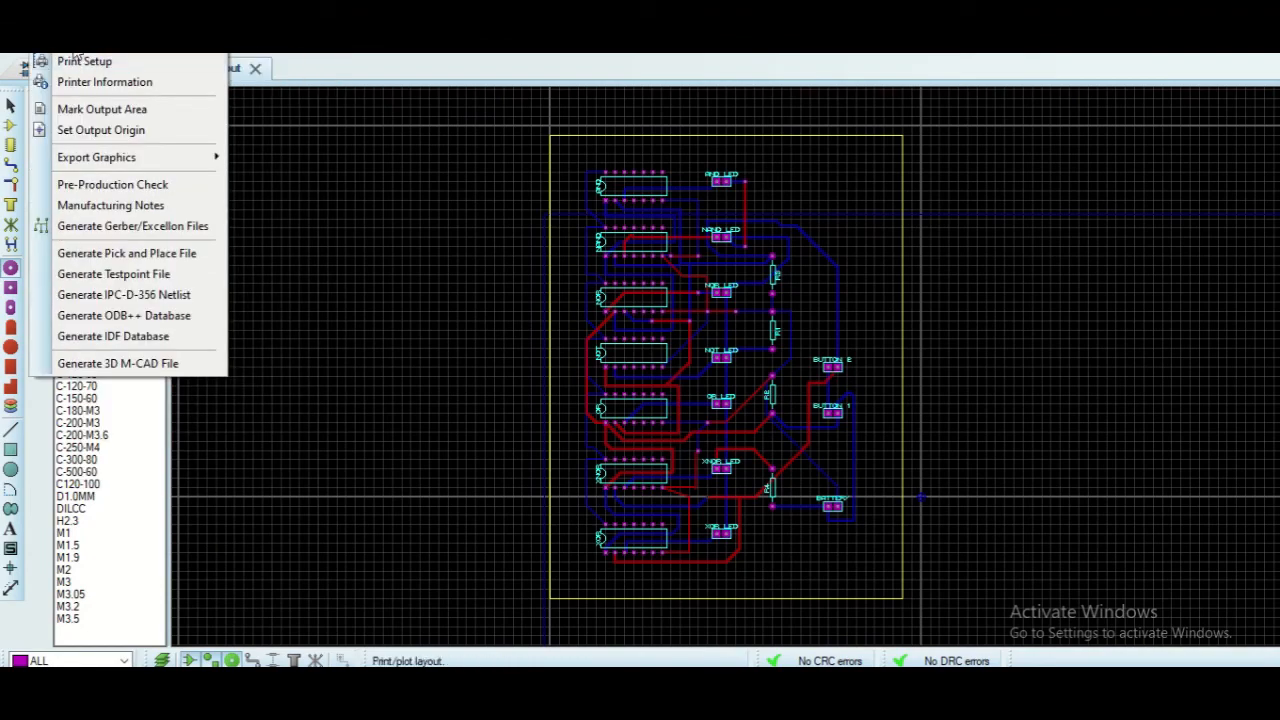